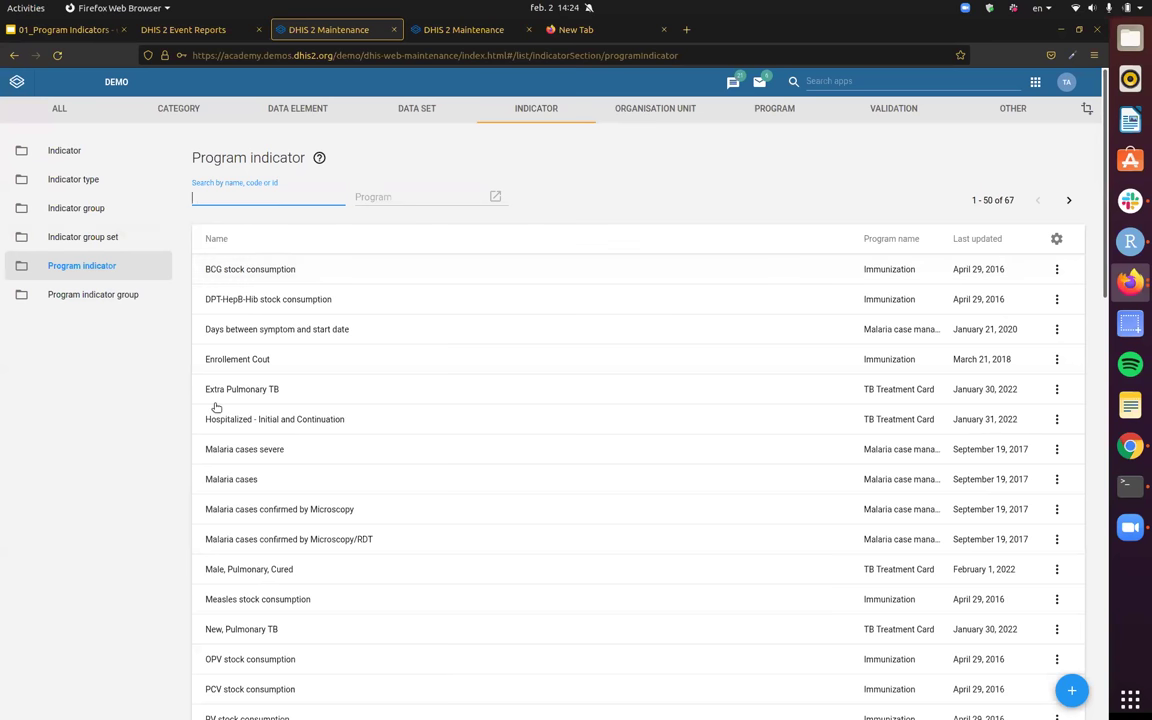
{"action": "left_click", "coordinate": [384, 185]}
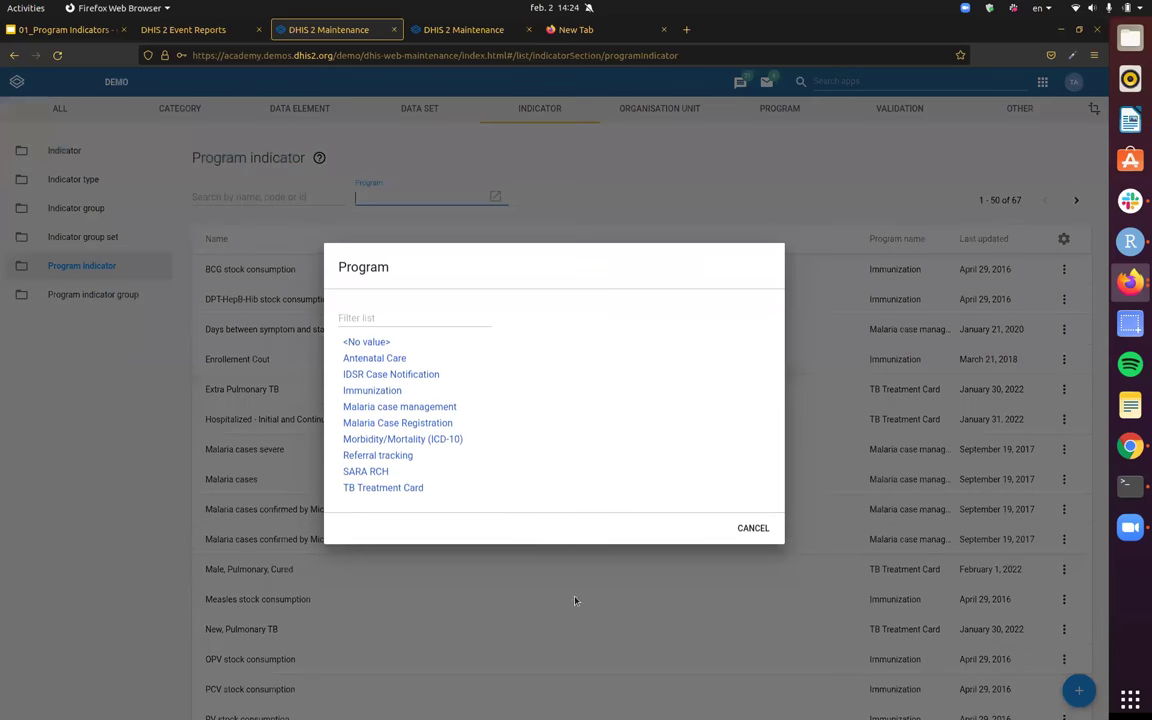
{"action": "left_click", "coordinate": [400, 480]}
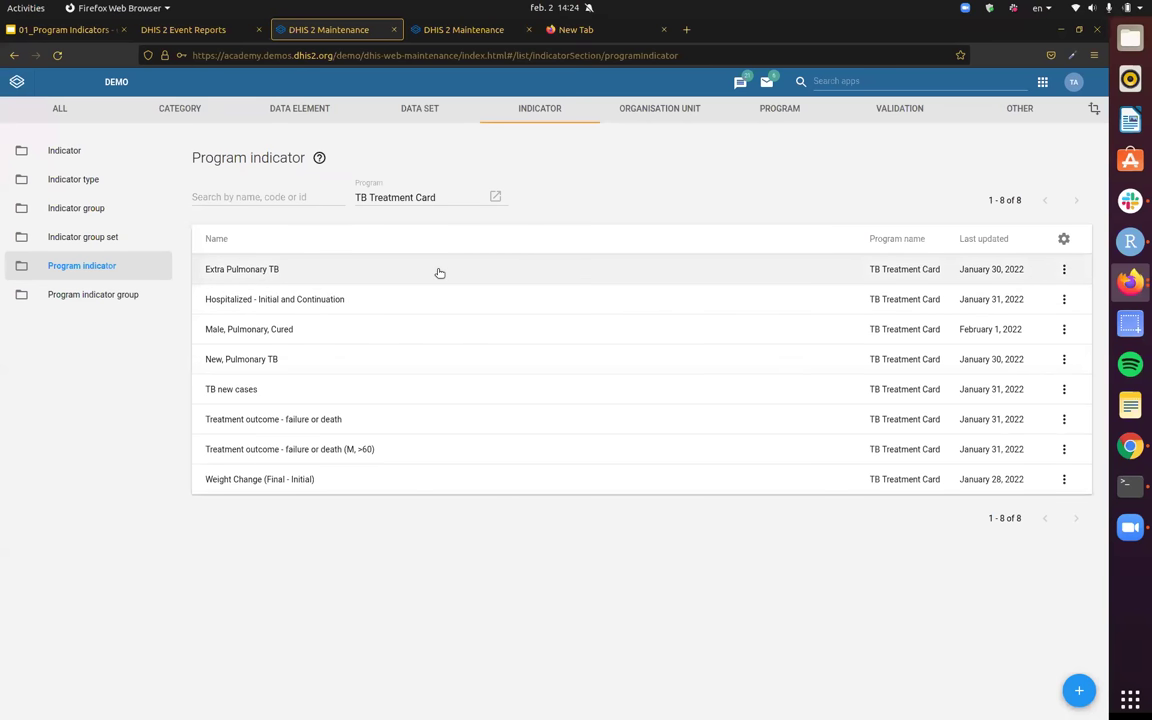
{"action": "left_click", "coordinate": [1077, 687]}
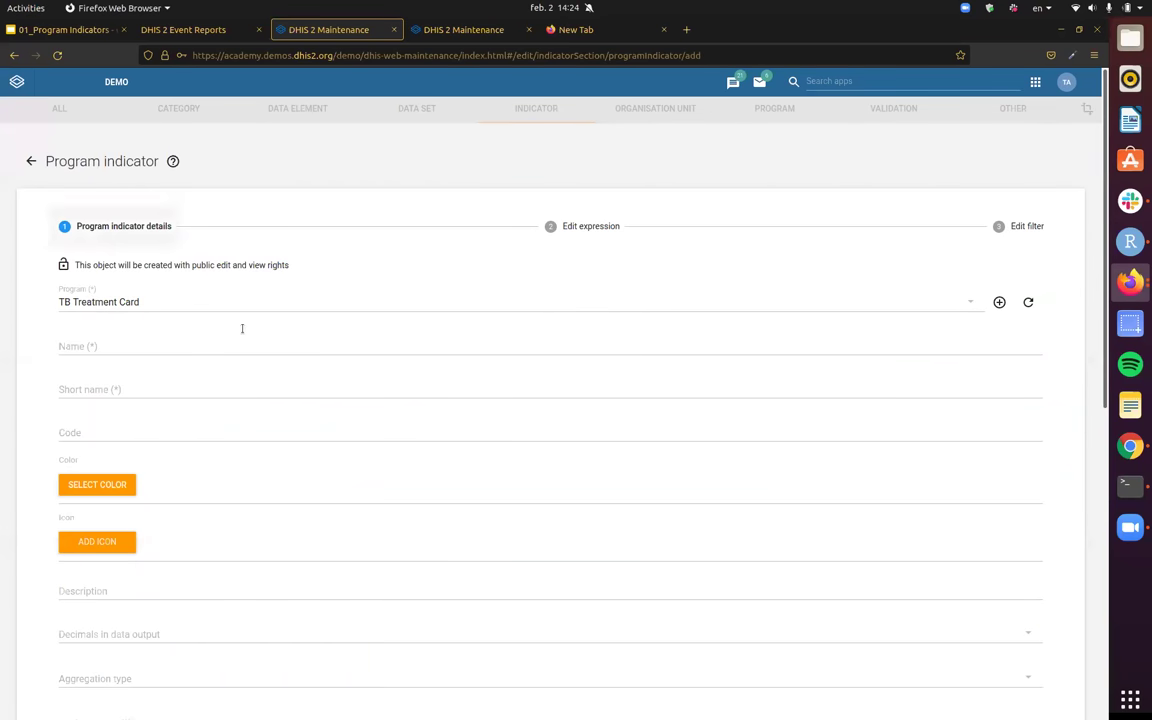
{"action": "left_click", "coordinate": [30, 161]}
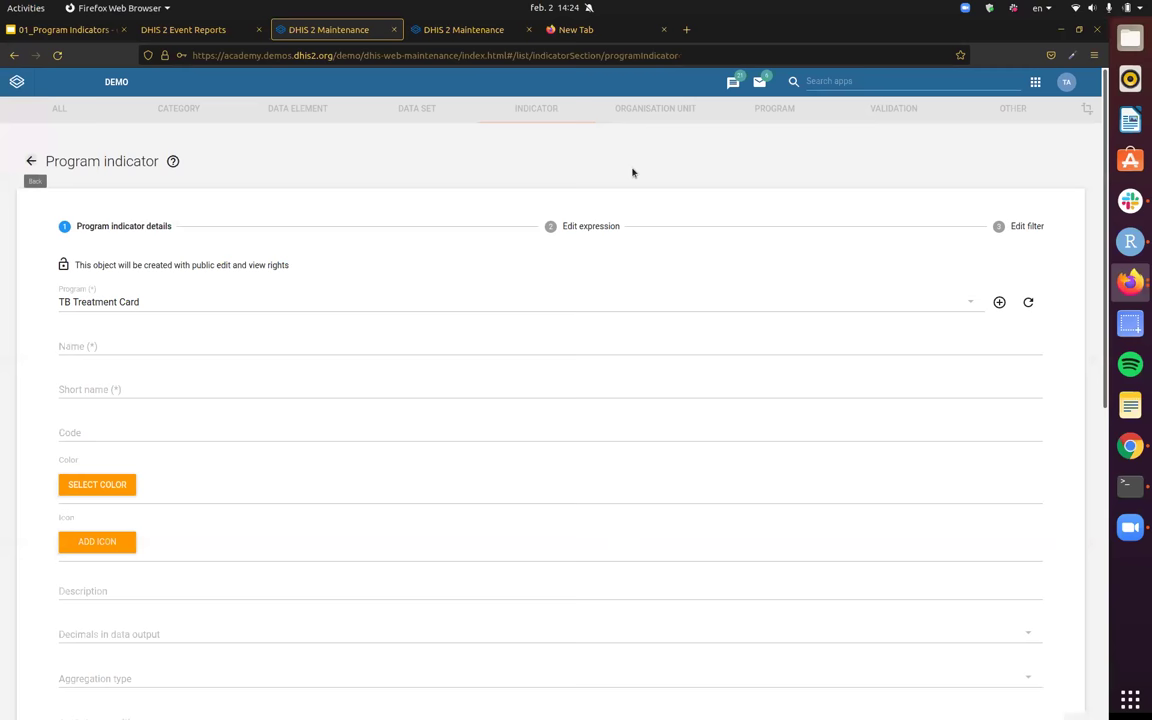
- Find the Maintenance app by searching for "main" and open its program indicator list
{"action": "left_click", "coordinate": [862, 80]}
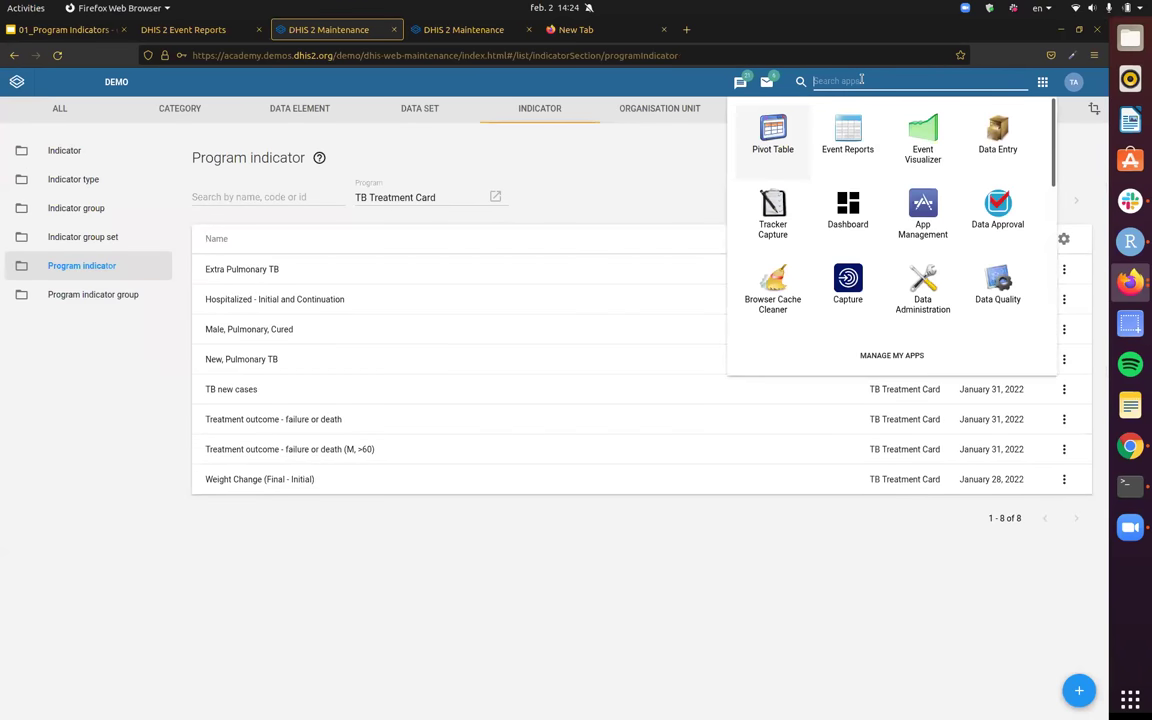
{"action": "type", "text": "main"}
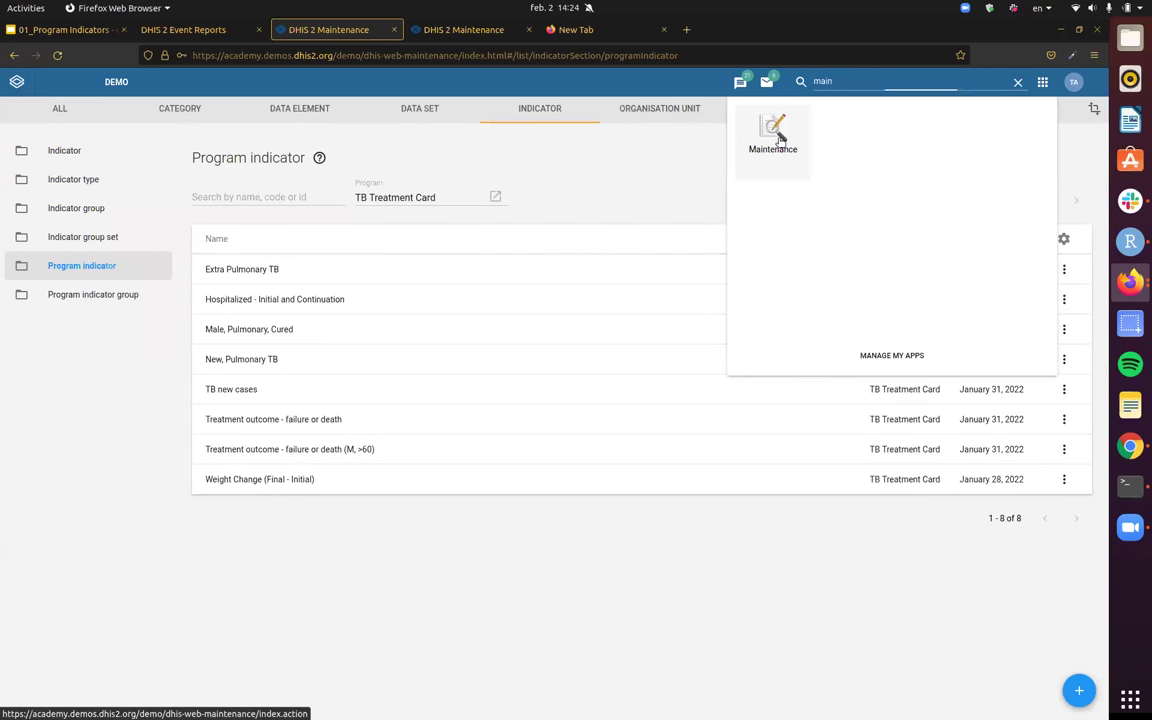
{"action": "left_click", "coordinate": [775, 135]}
{"action": "scroll", "coordinate": [799, 429], "scroll_direction": "down", "scroll_amount": 4}
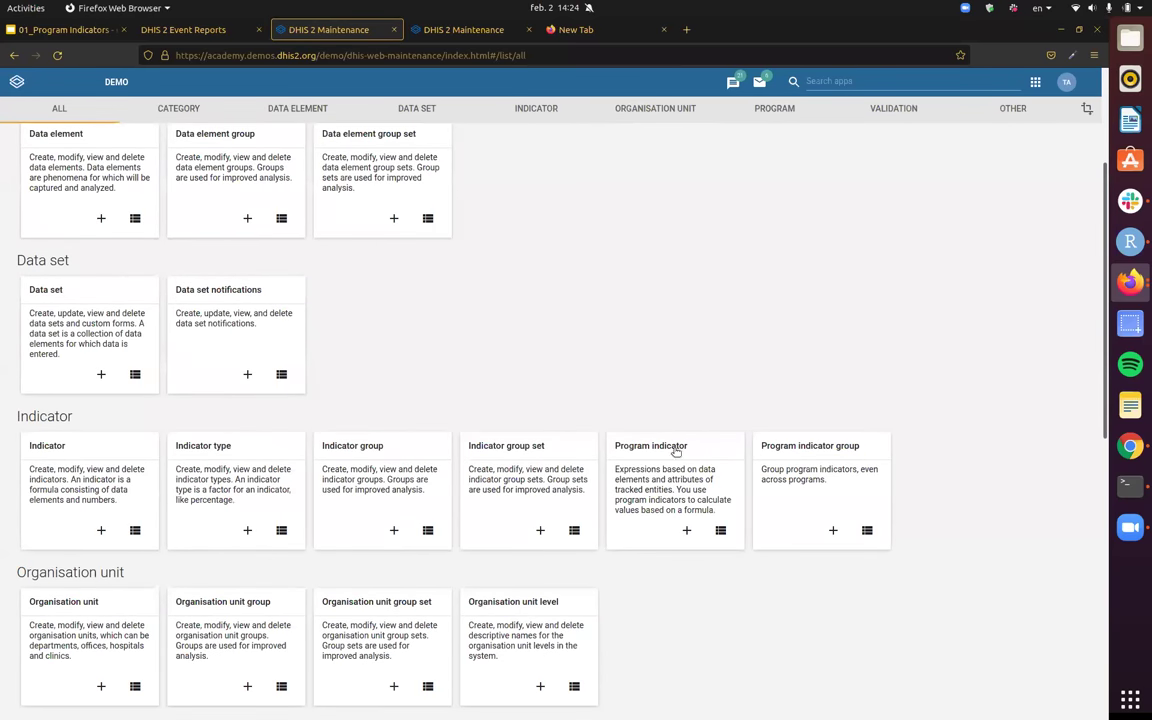
{"action": "left_click", "coordinate": [676, 452]}
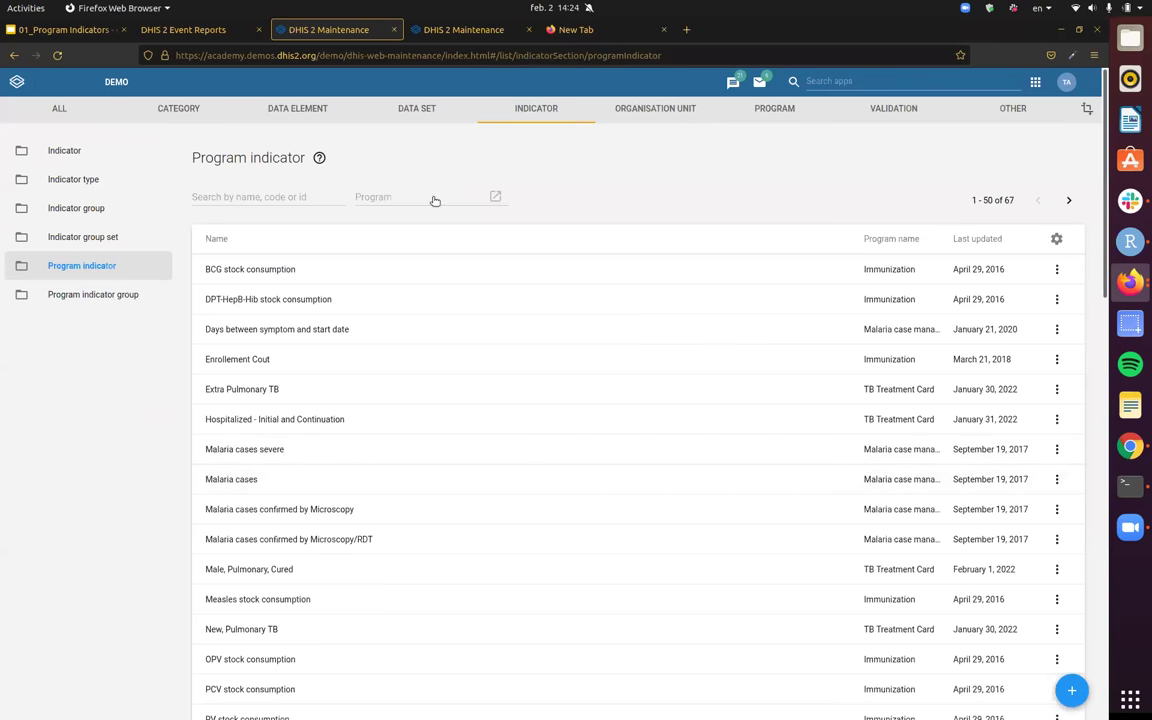
- Filter the program indicators by the TB Treatment Card program and start a new program indicator
{"action": "left_click", "coordinate": [436, 198]}
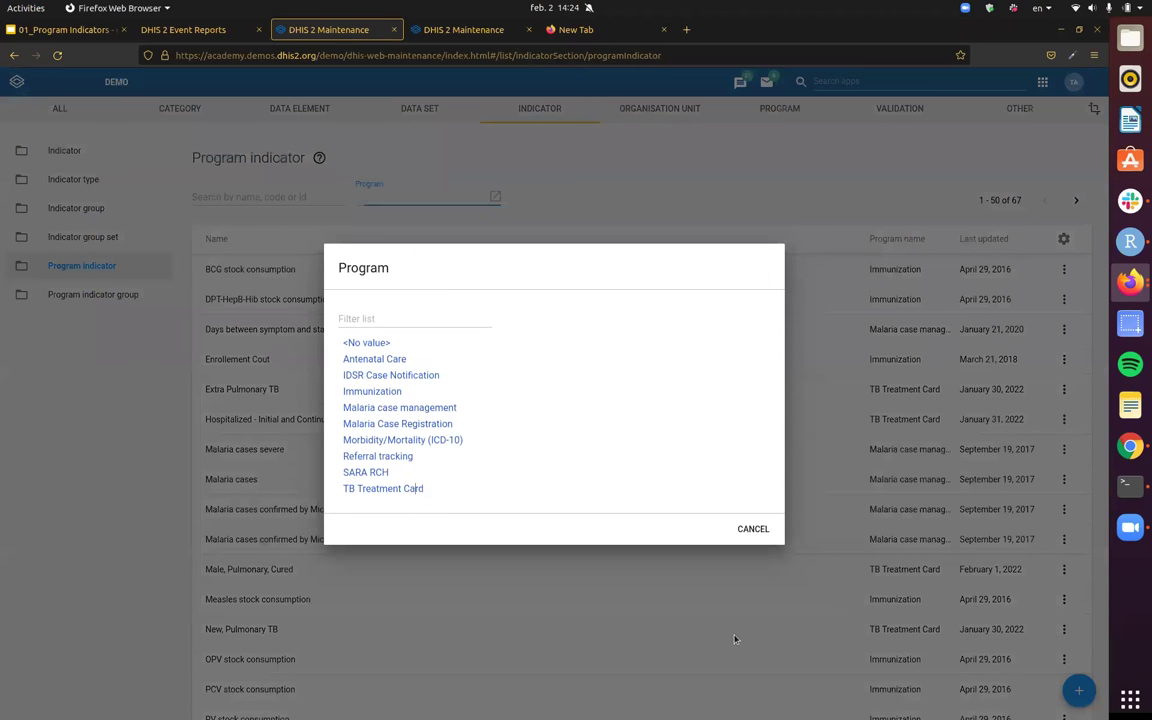
{"action": "left_click", "coordinate": [395, 488]}
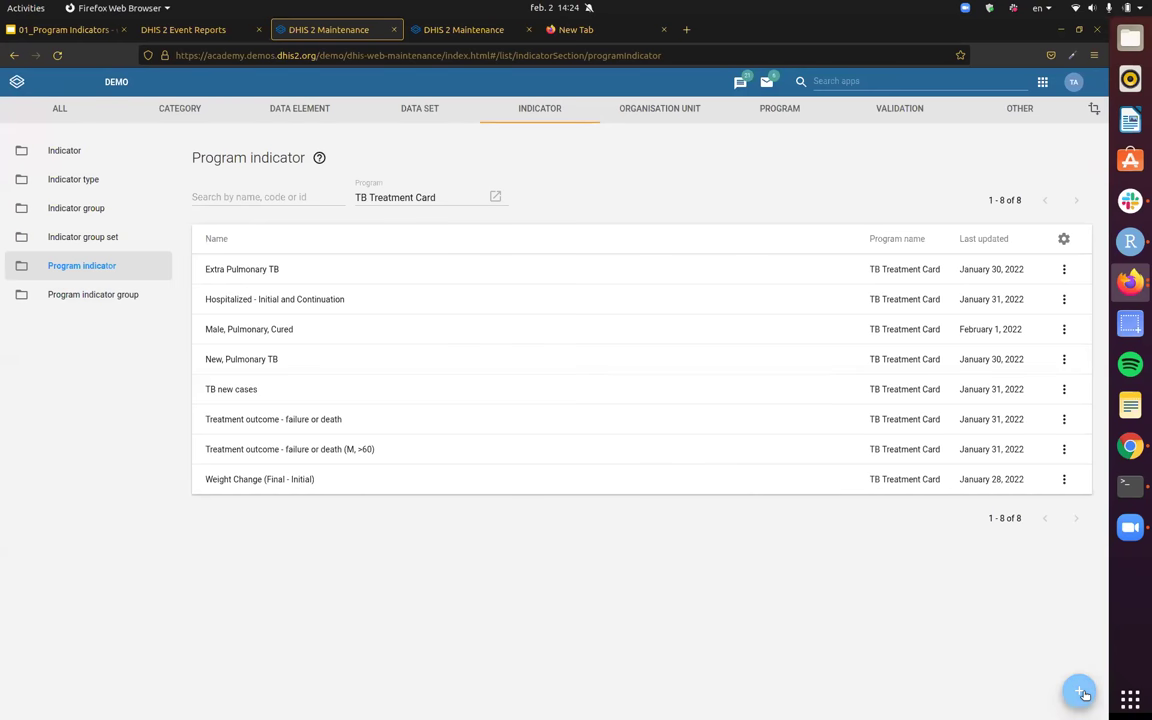
{"action": "left_click", "coordinate": [1080, 691]}
{"action": "left_click", "coordinate": [551, 354]}
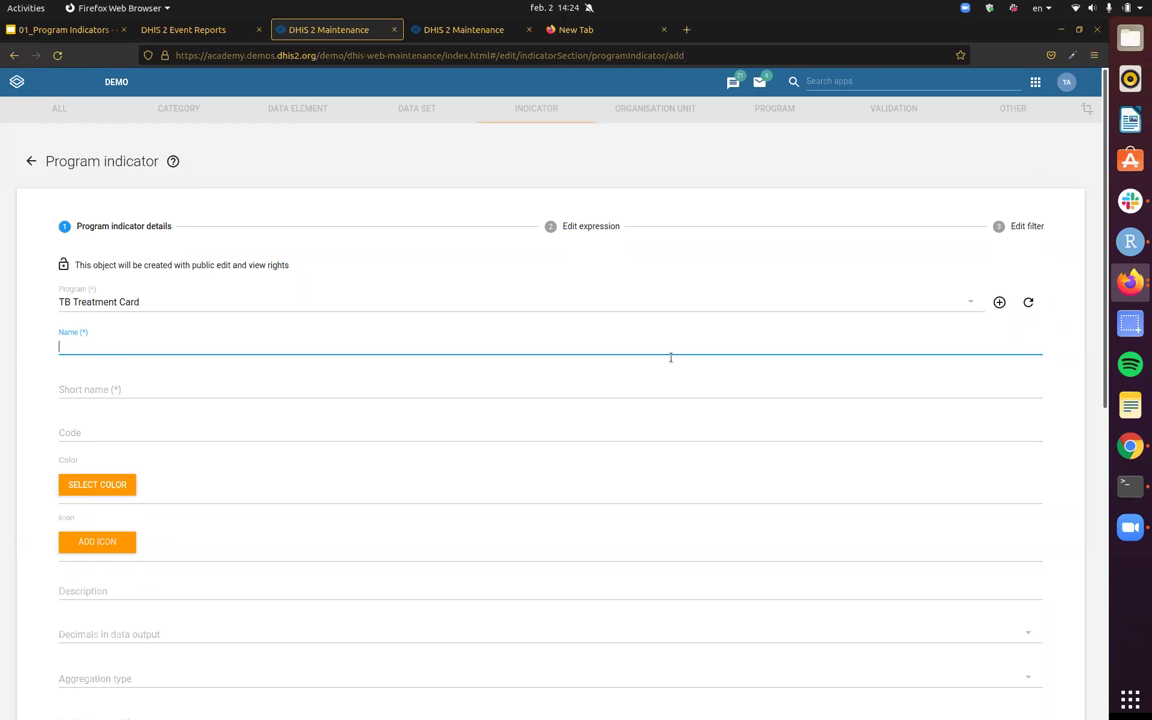
- Review the Extra-Pulmonary TB example slide and the event report's TB disease site data, and return to the new indicator form
{"action": "left_click", "coordinate": [62, 27]}
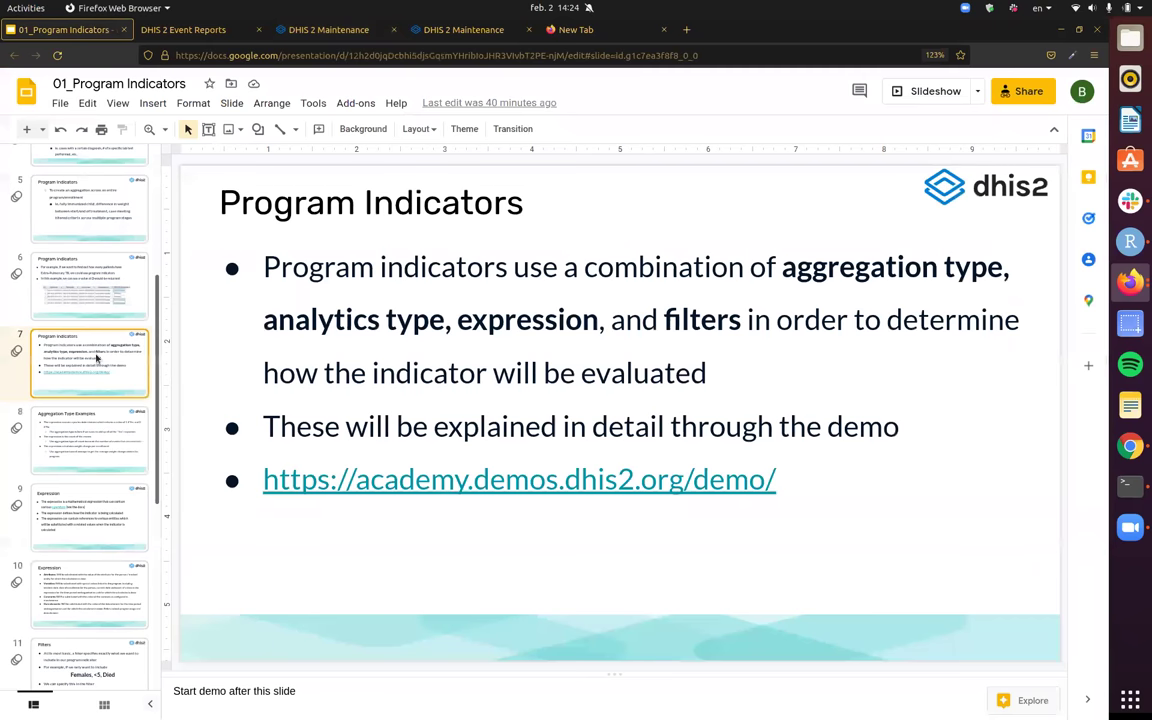
{"action": "key", "text": "Up"}
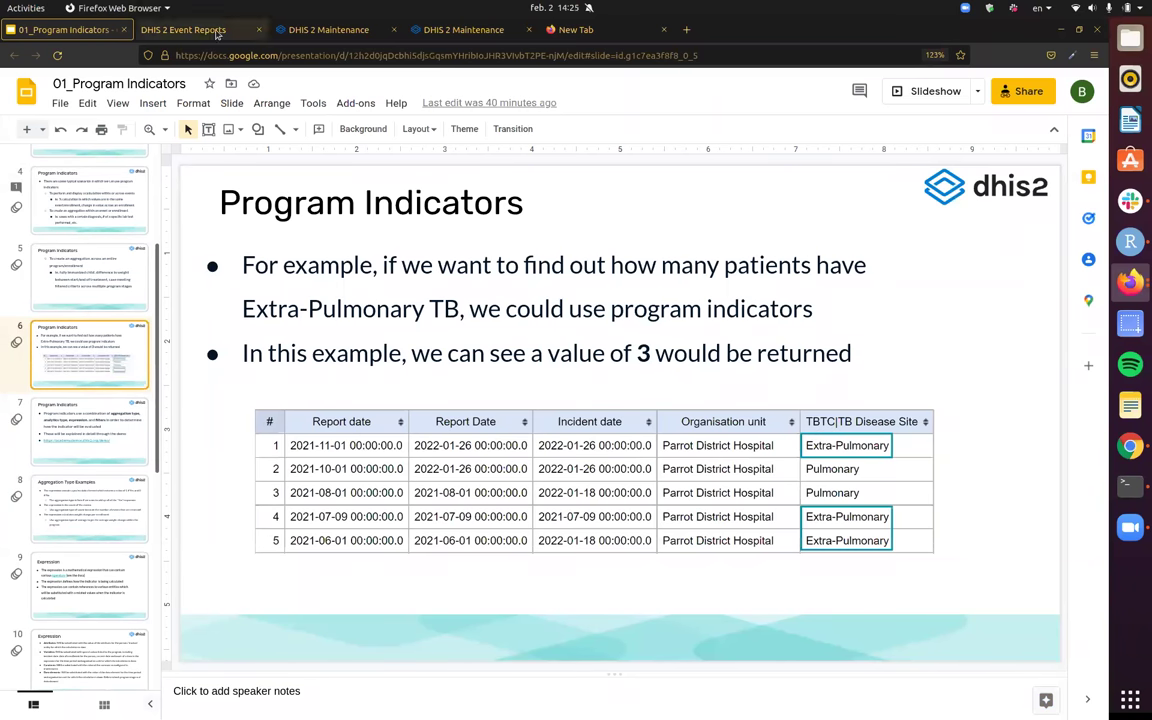
{"action": "left_click", "coordinate": [218, 31]}
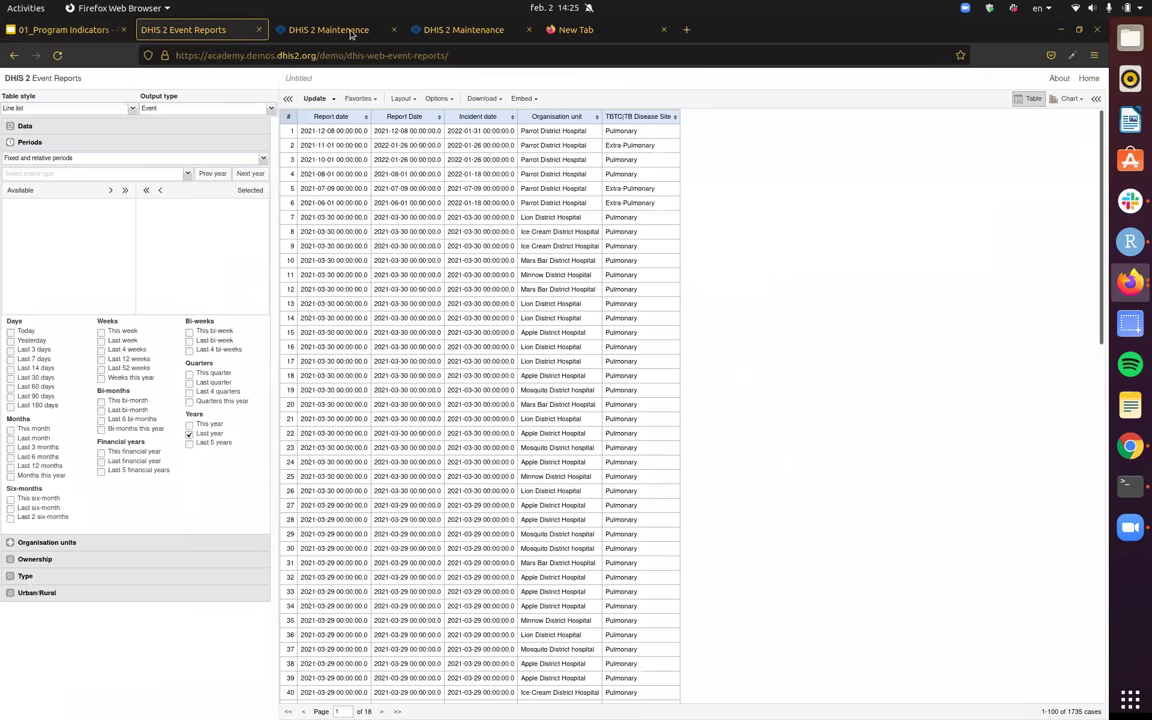
{"action": "left_click", "coordinate": [323, 31]}
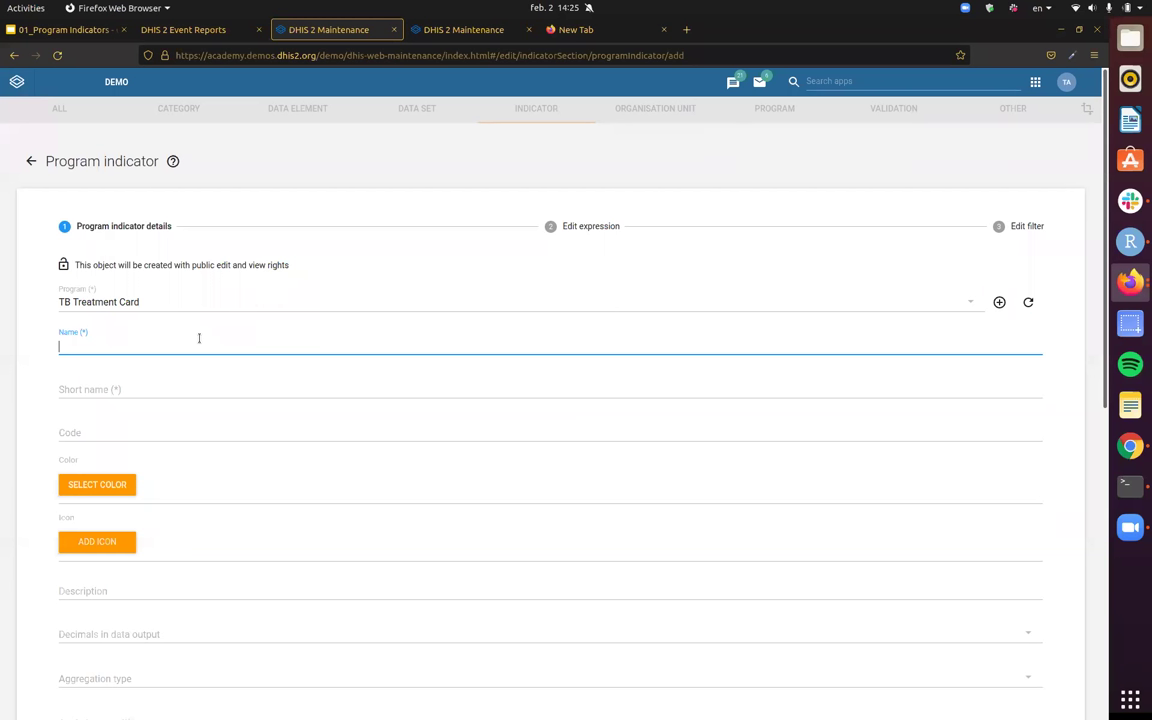
- Name the program indicator "Extra-Pulmonary TB_new" and enter EPTB2 as both its short name and code
{"action": "type", "text": "Extra-"}
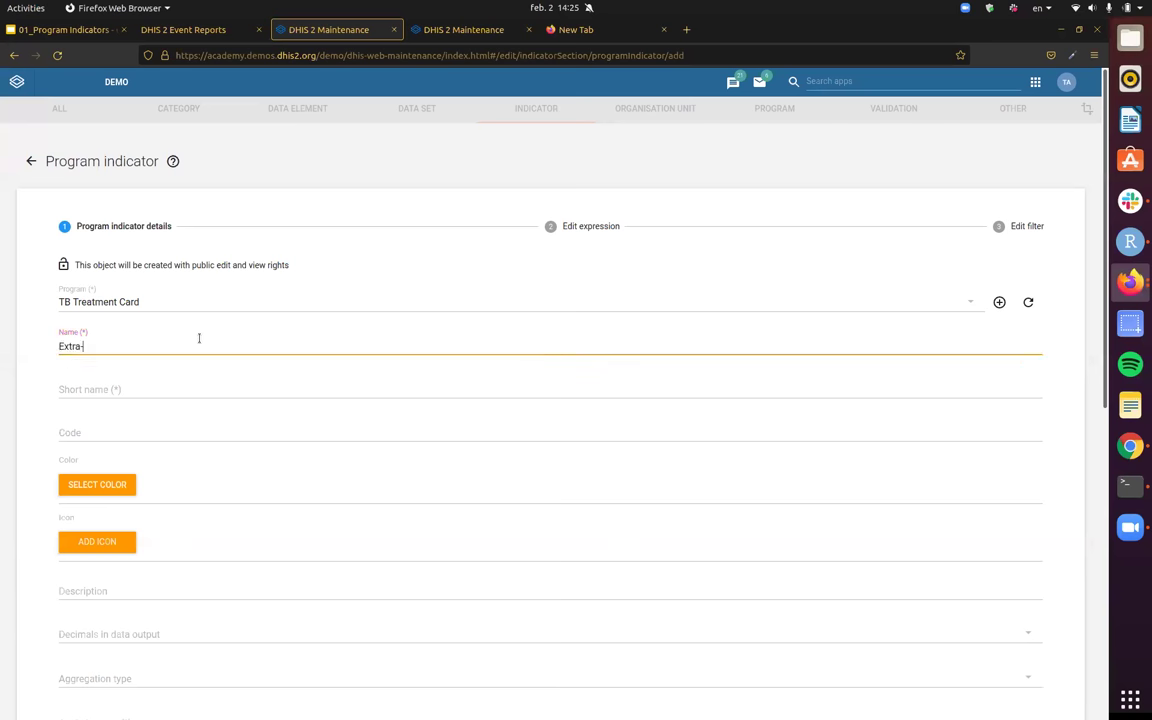
{"action": "type", "text": "Pulmonar"}
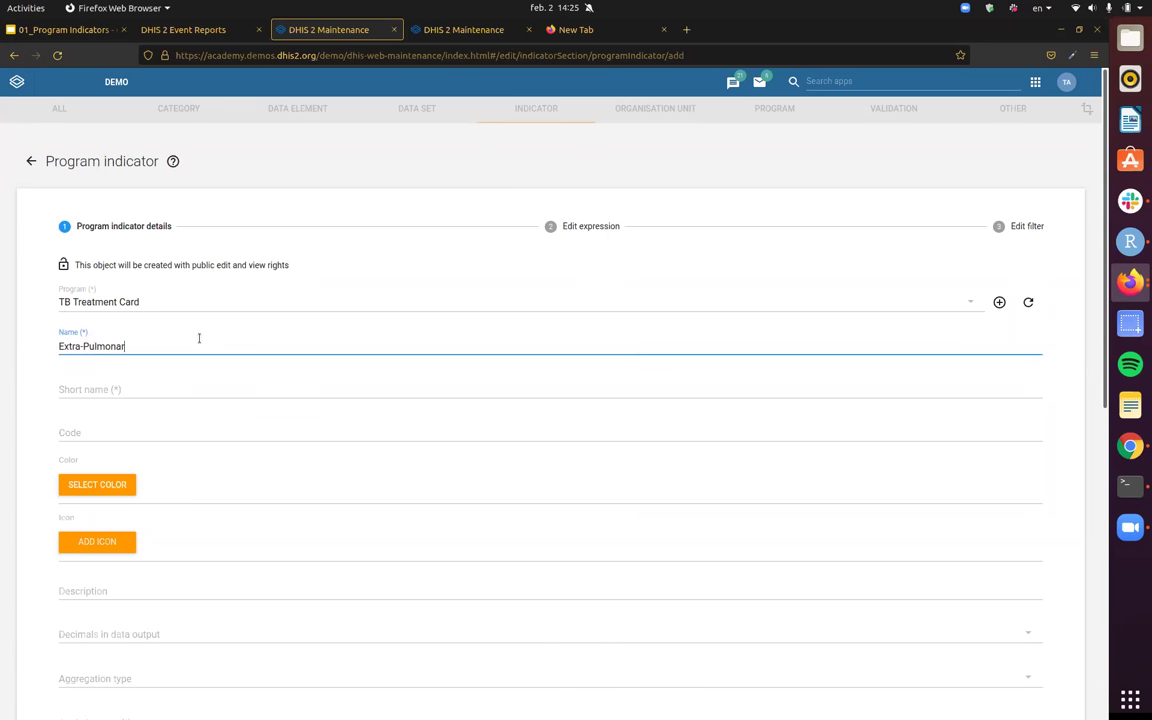
{"action": "type", "text": "y TB"}
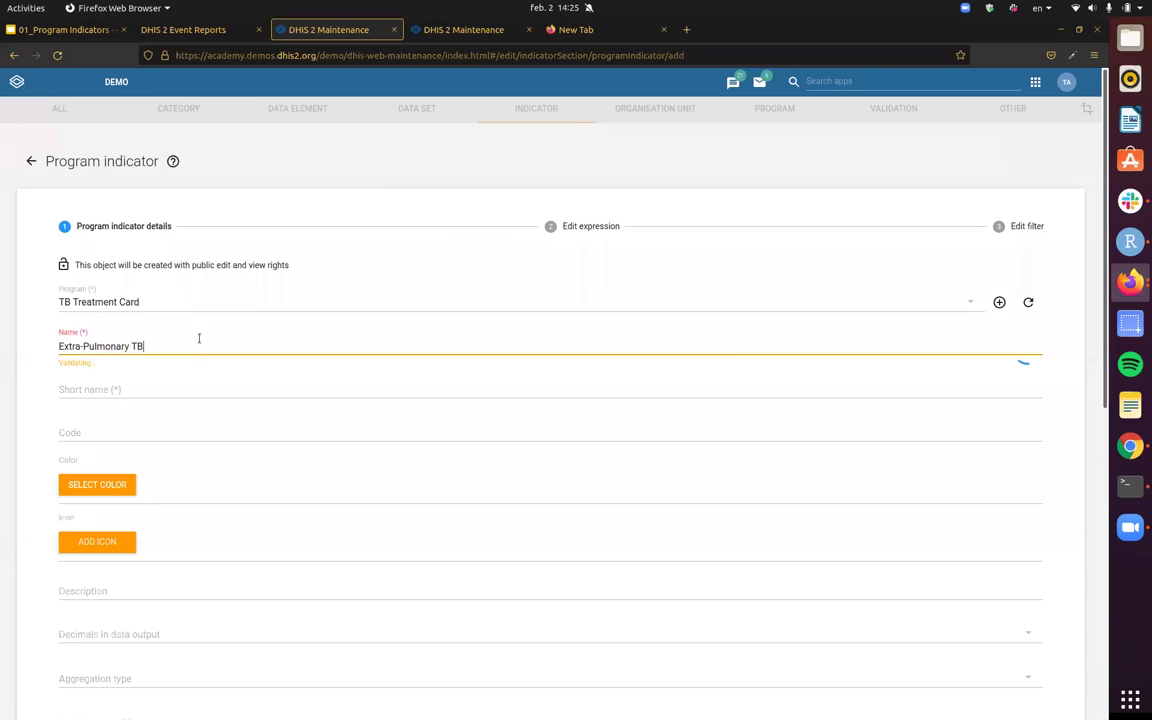
{"action": "type", "text": "_new"}
{"action": "key", "text": "Tab"}
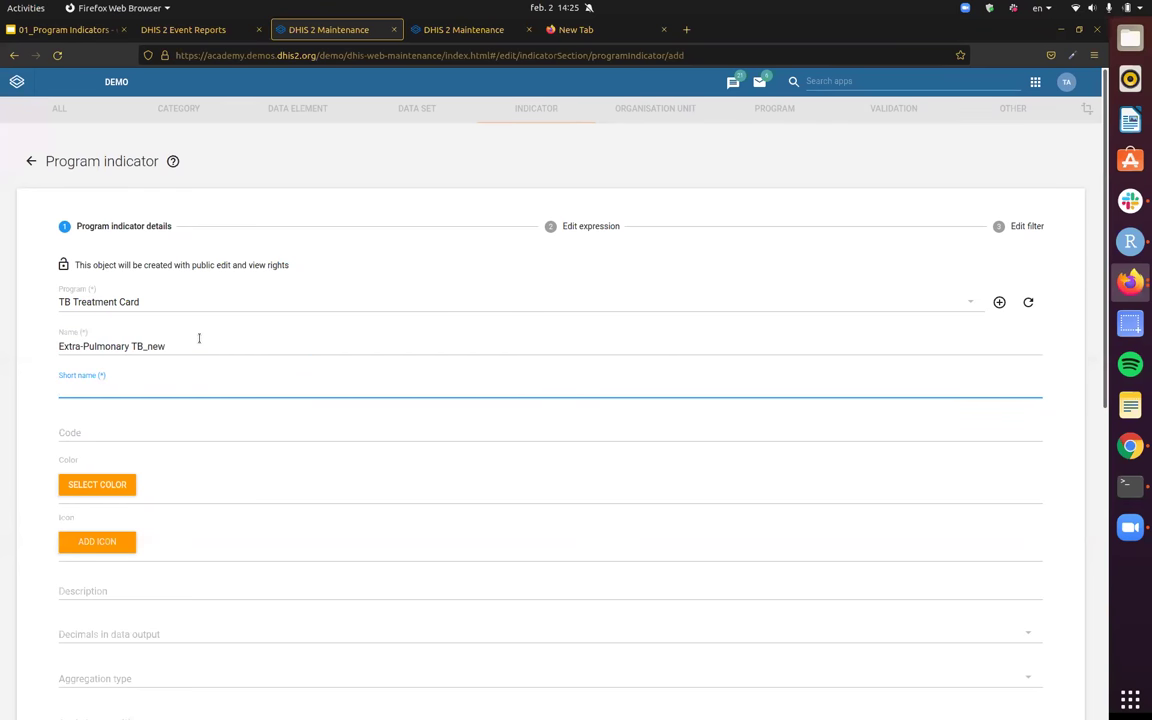
{"action": "type", "text": "EPTB2"}
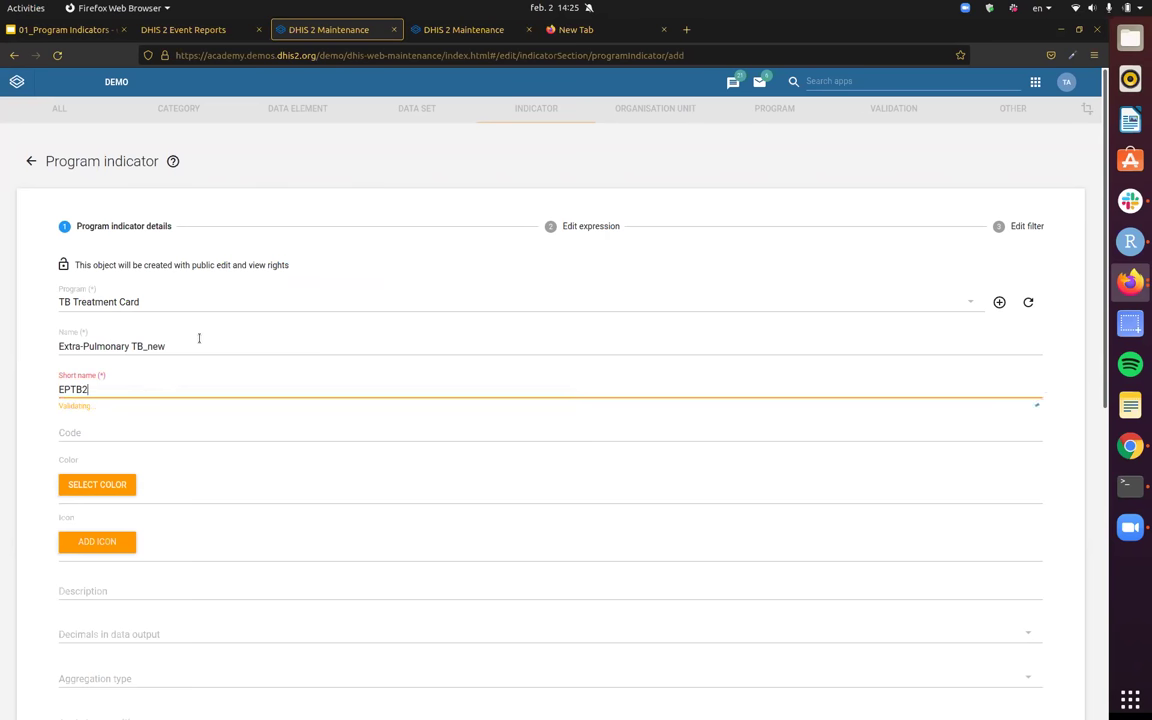
{"action": "key", "text": "Tab"}
{"action": "type", "text": "EPTB2"}
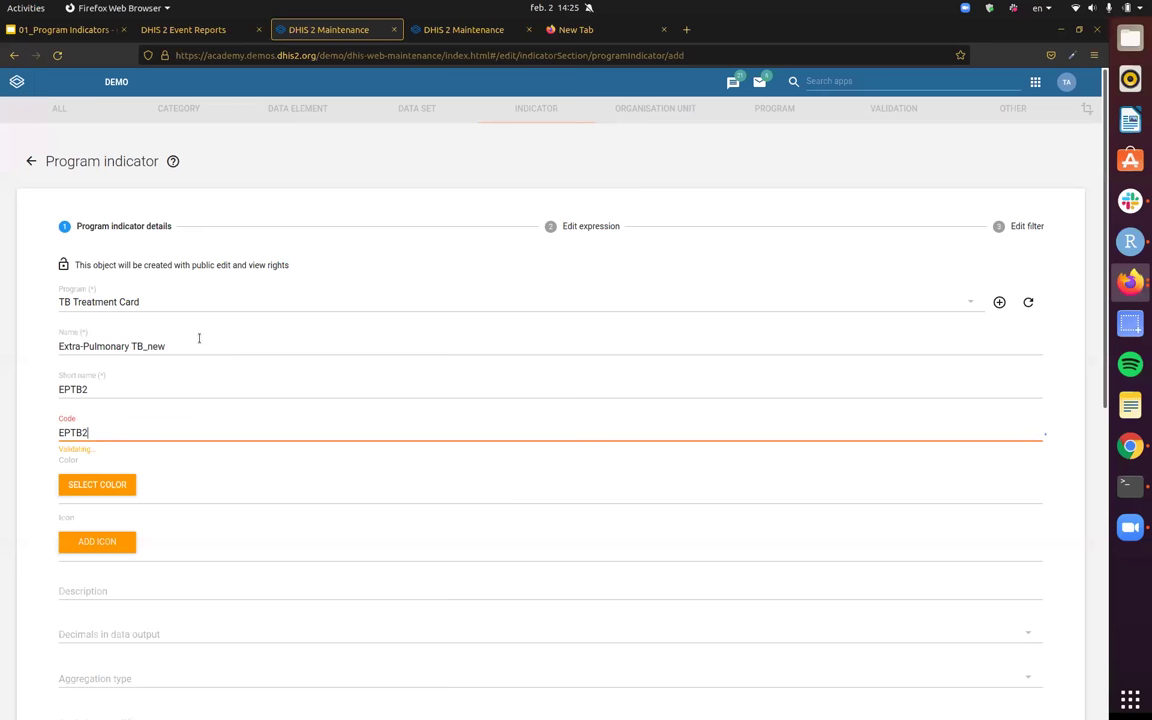
- Add the prefix "BO_" to the indicator's name, short name and code
{"action": "left_click", "coordinate": [58, 346]}
{"action": "type", "text": "BO_"}
{"action": "key", "text": "Tab"}
{"action": "key", "text": "Home"}
{"action": "type", "text": "BO_"}
{"action": "key", "text": "Tab"}
{"action": "key", "text": "Home"}
{"action": "type", "text": "BO_"}
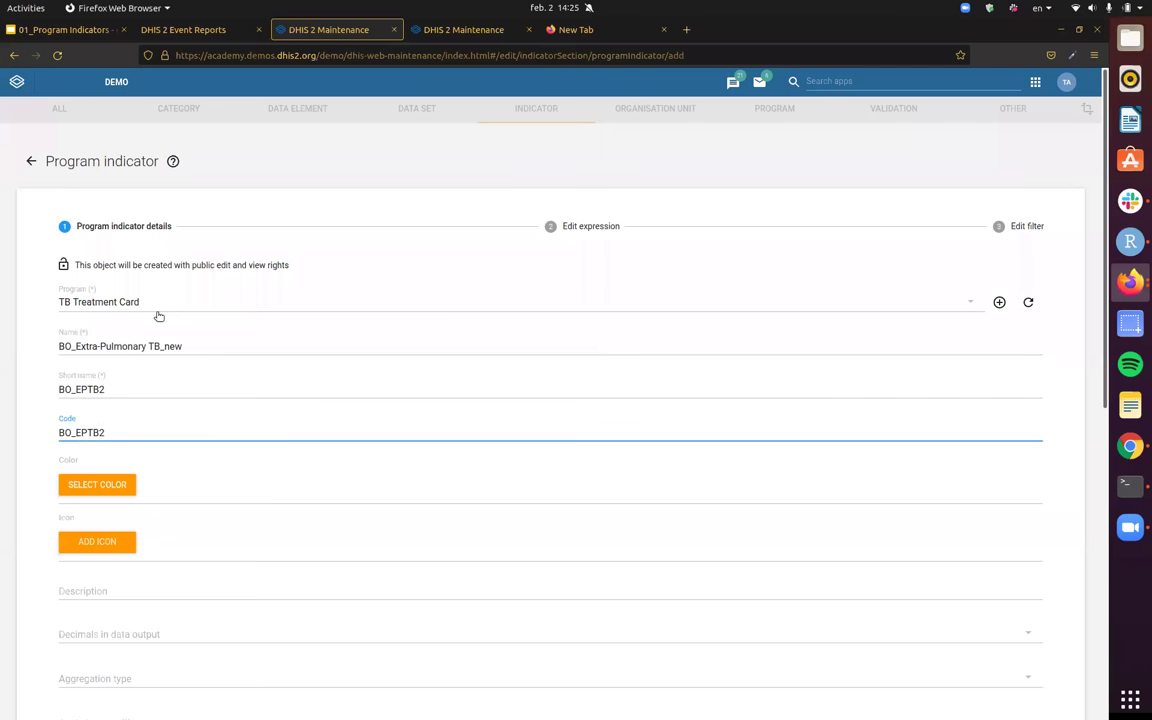
- Remove the trailing 2 from the short name and the code so both read BO_EPTB
{"action": "left_click", "coordinate": [148, 389]}
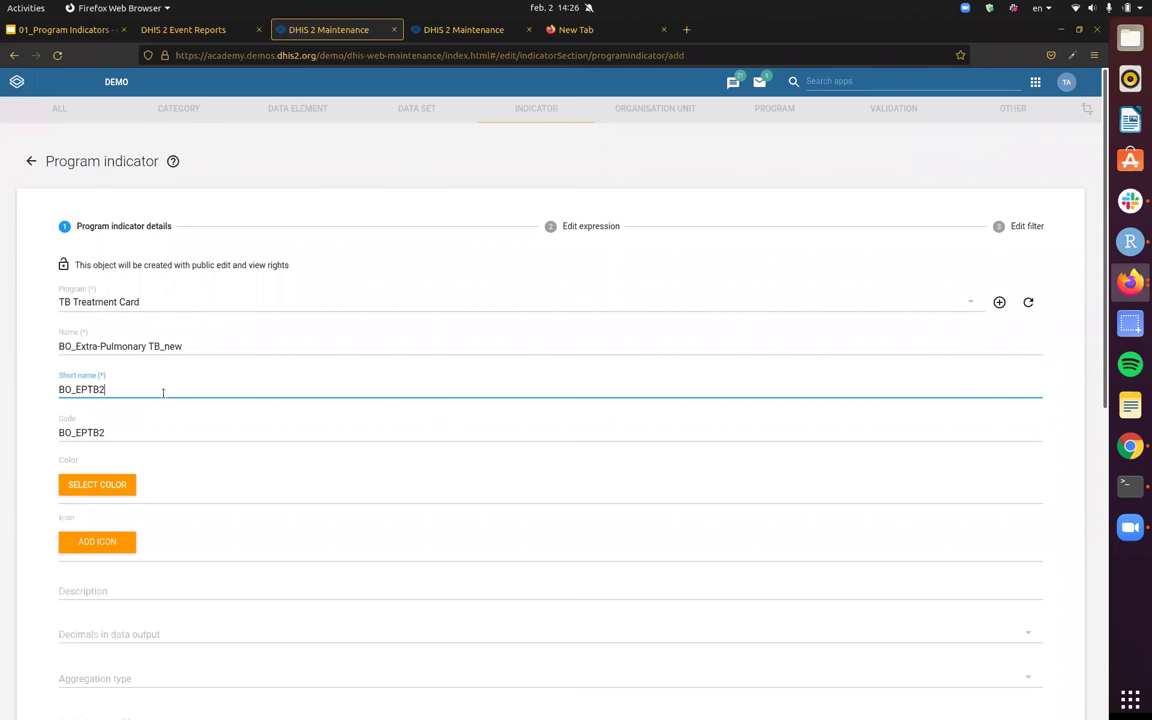
{"action": "key", "text": "Tab"}
{"action": "key", "text": "Right"}
{"action": "key", "text": "BackSpace"}
{"action": "key", "text": "Tab"}
{"action": "scroll", "coordinate": [160, 390], "scroll_direction": "down", "scroll_amount": 1}
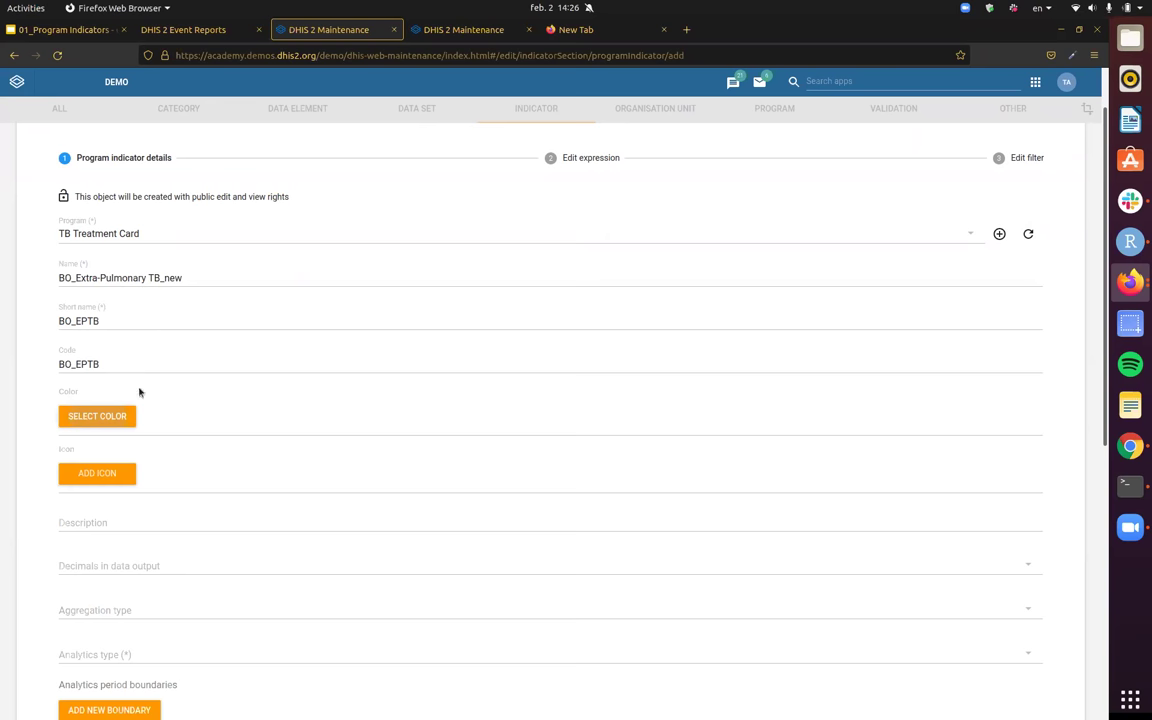
{"action": "left_click", "coordinate": [190, 320]}
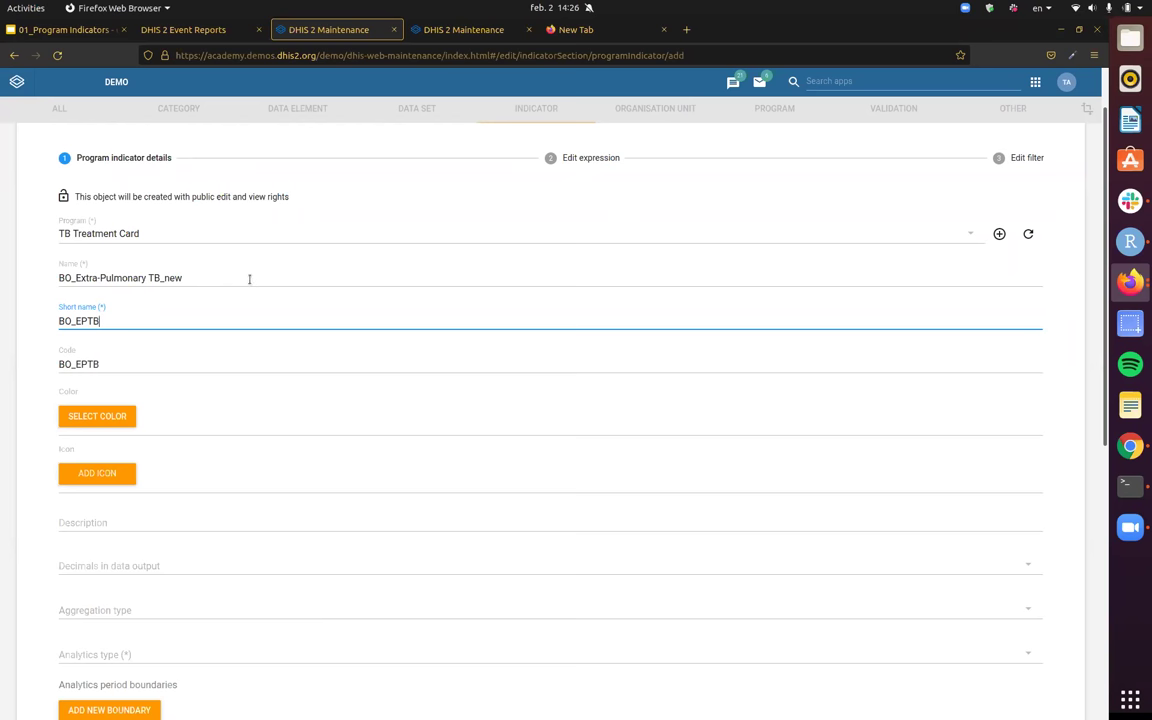
{"action": "left_click", "coordinate": [234, 360]}
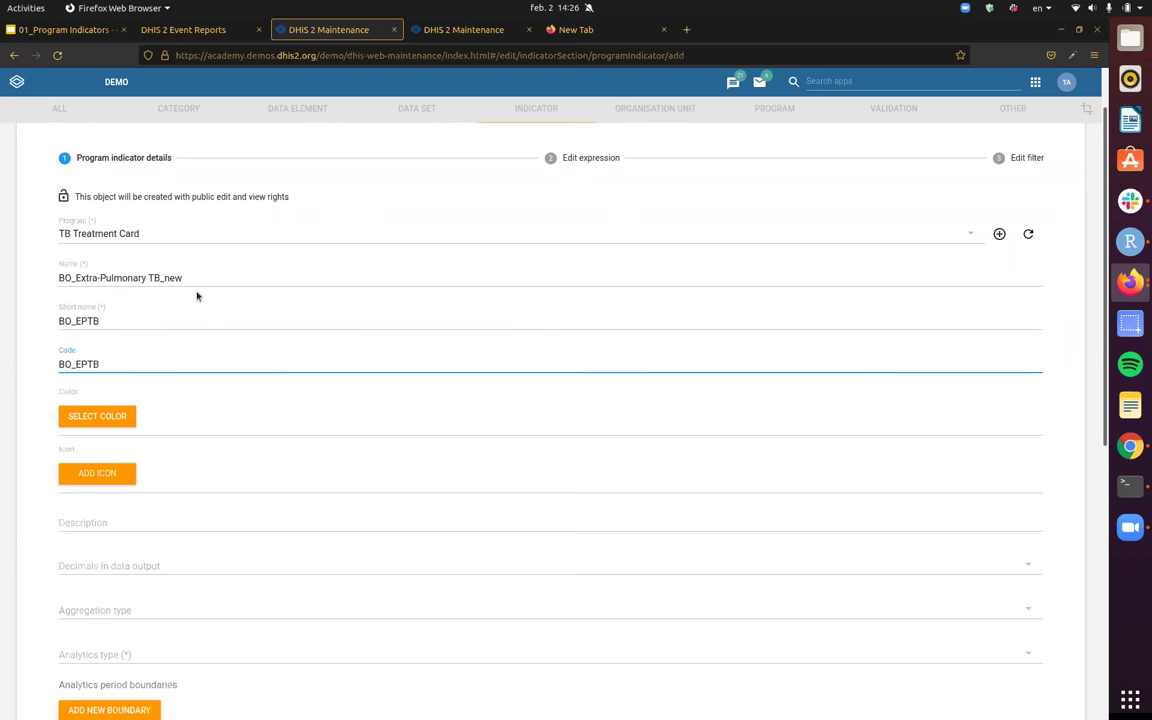
- Enter "Count of cases with Extra Pulmonary TB" as the indicator's description
{"action": "scroll", "coordinate": [224, 297], "scroll_direction": "down", "scroll_amount": 1}
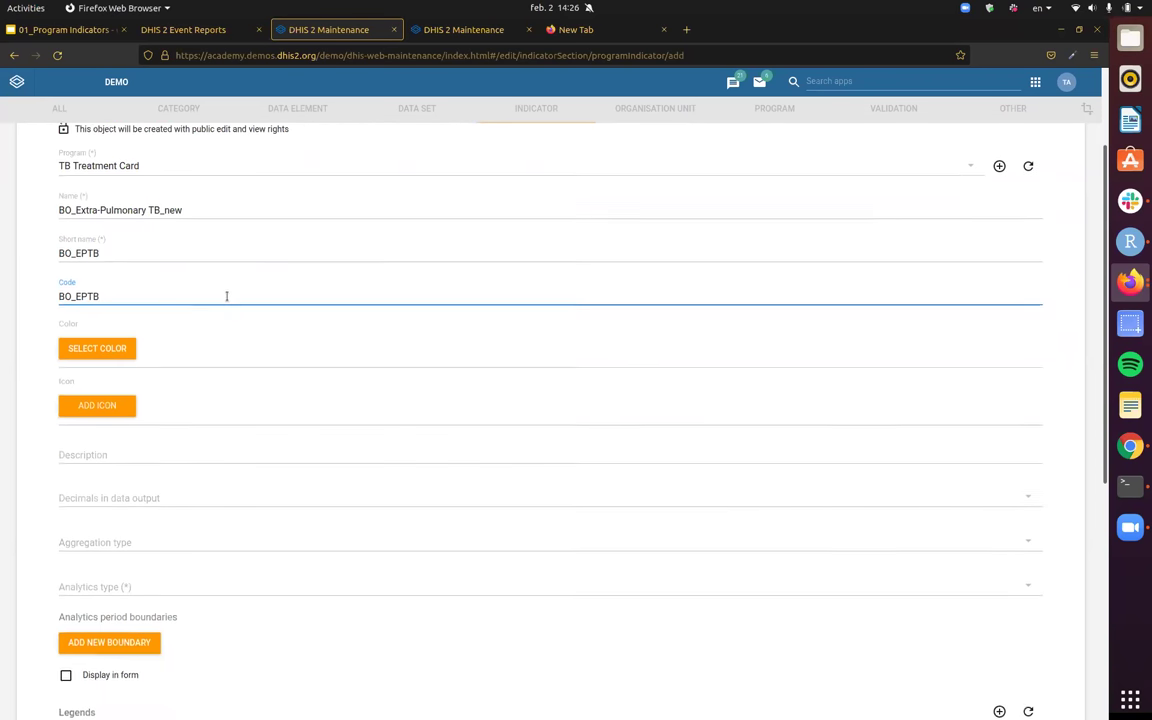
{"action": "scroll", "coordinate": [288, 288], "scroll_direction": "down", "scroll_amount": 1}
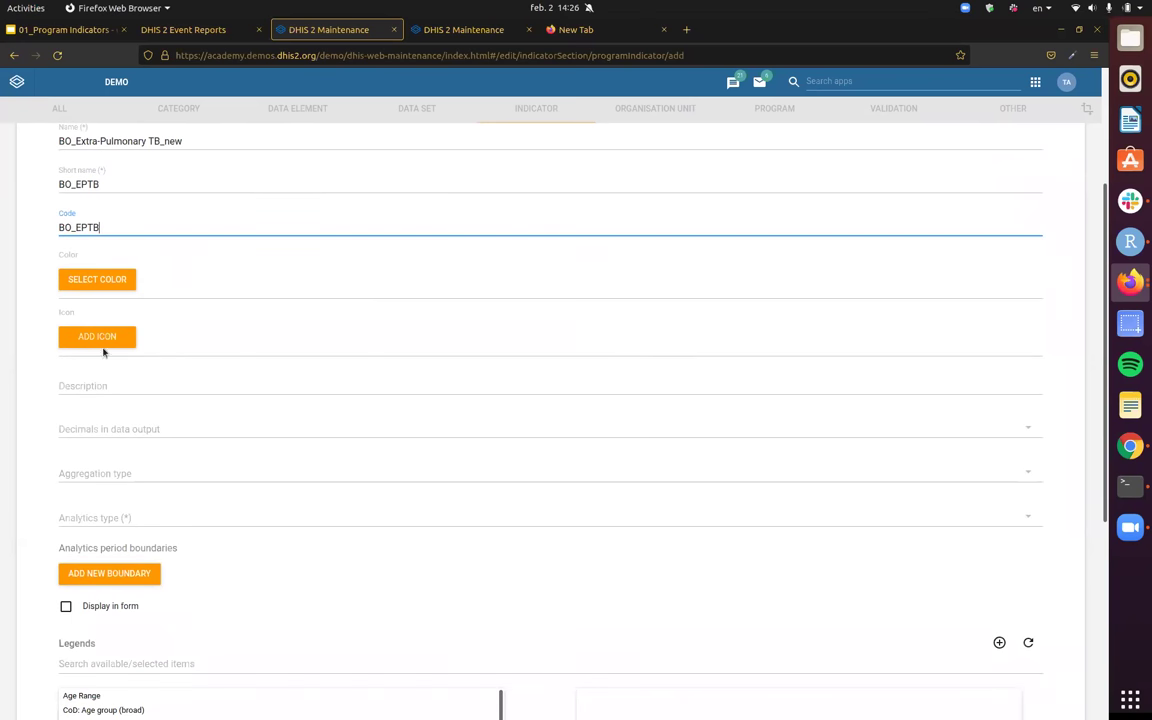
{"action": "scroll", "coordinate": [479, 380], "scroll_direction": "down", "scroll_amount": 1}
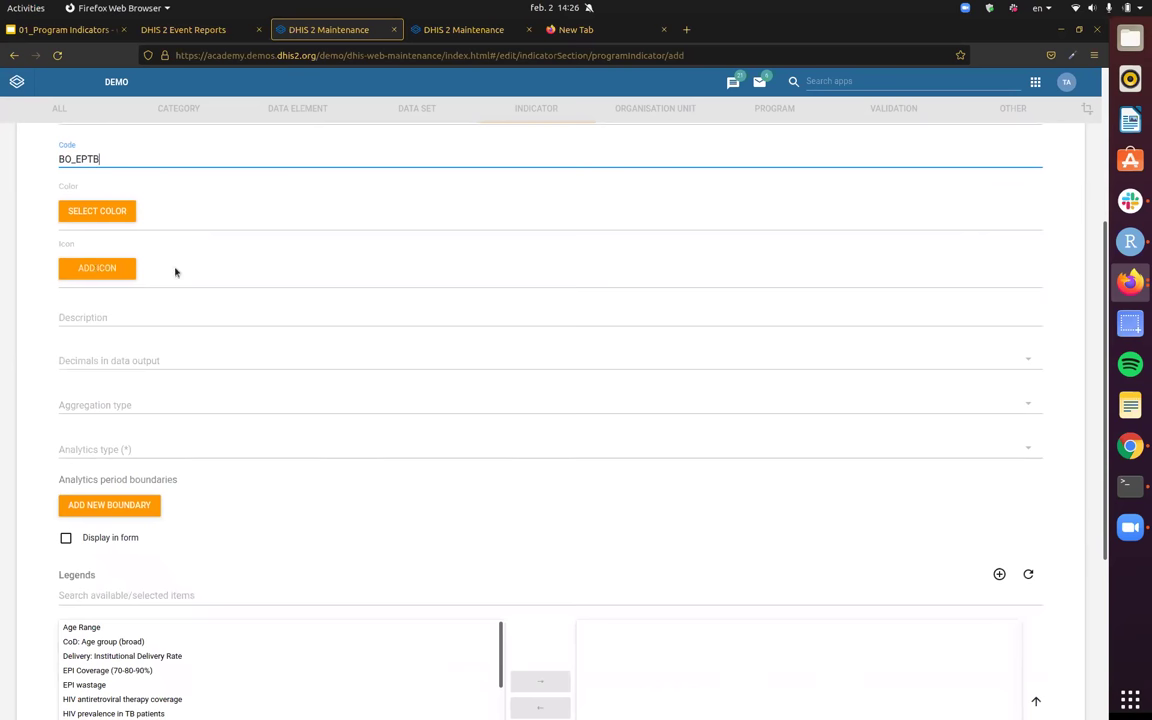
{"action": "scroll", "coordinate": [410, 310], "scroll_direction": "down", "scroll_amount": 1}
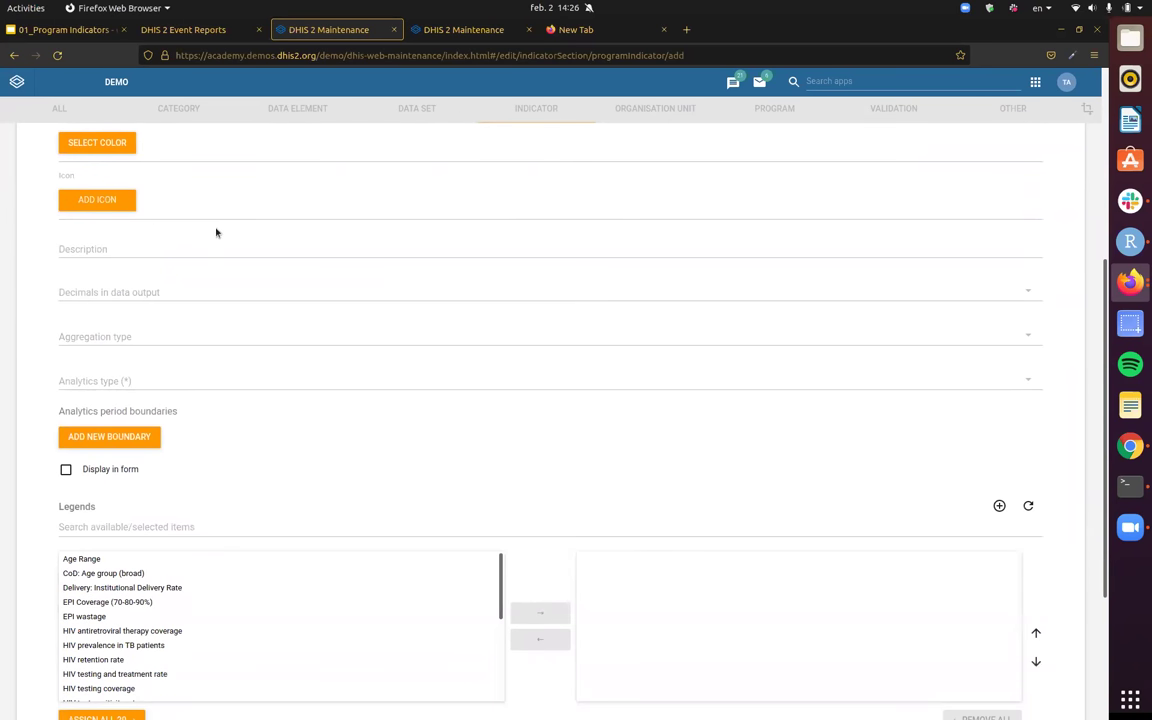
{"action": "left_click", "coordinate": [121, 248]}
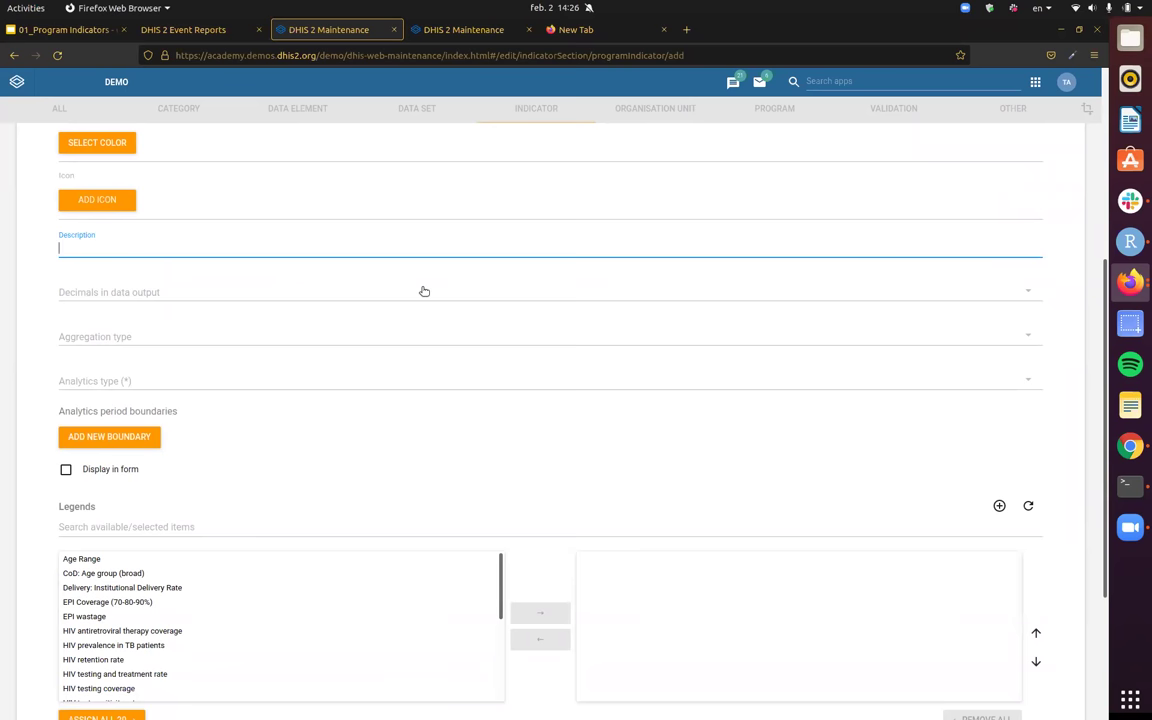
{"action": "scroll", "coordinate": [380, 262], "scroll_direction": "down", "scroll_amount": 3}
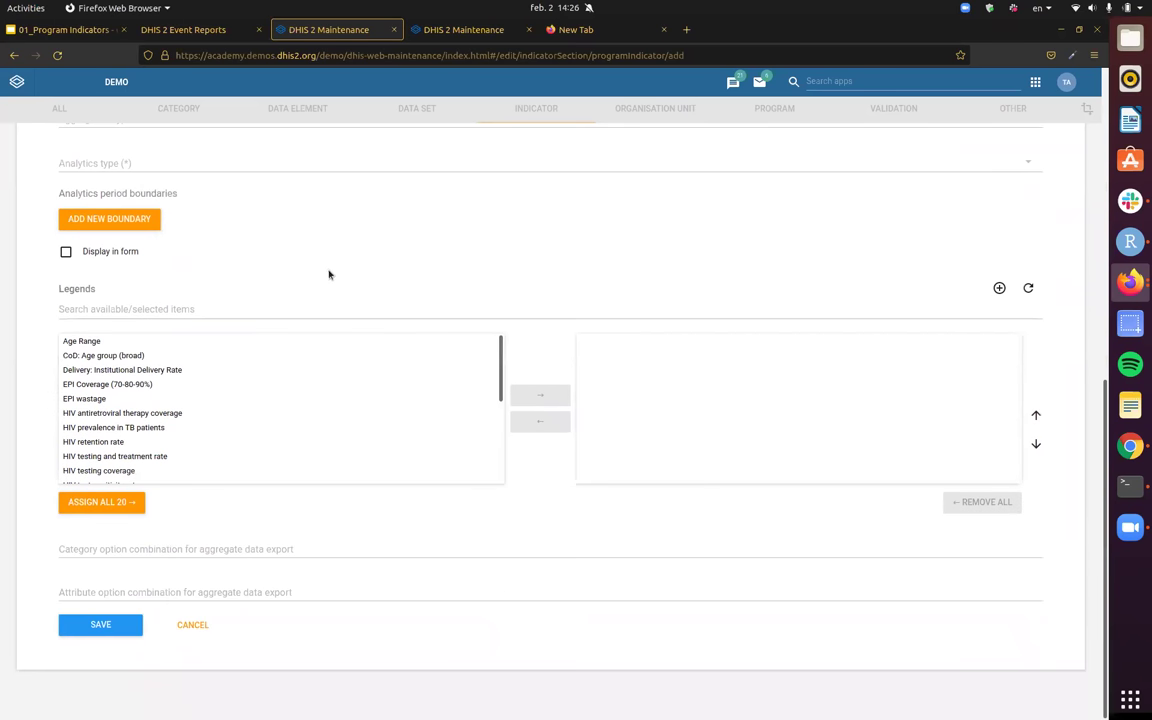
{"action": "scroll", "coordinate": [345, 273], "scroll_direction": "up", "scroll_amount": 3}
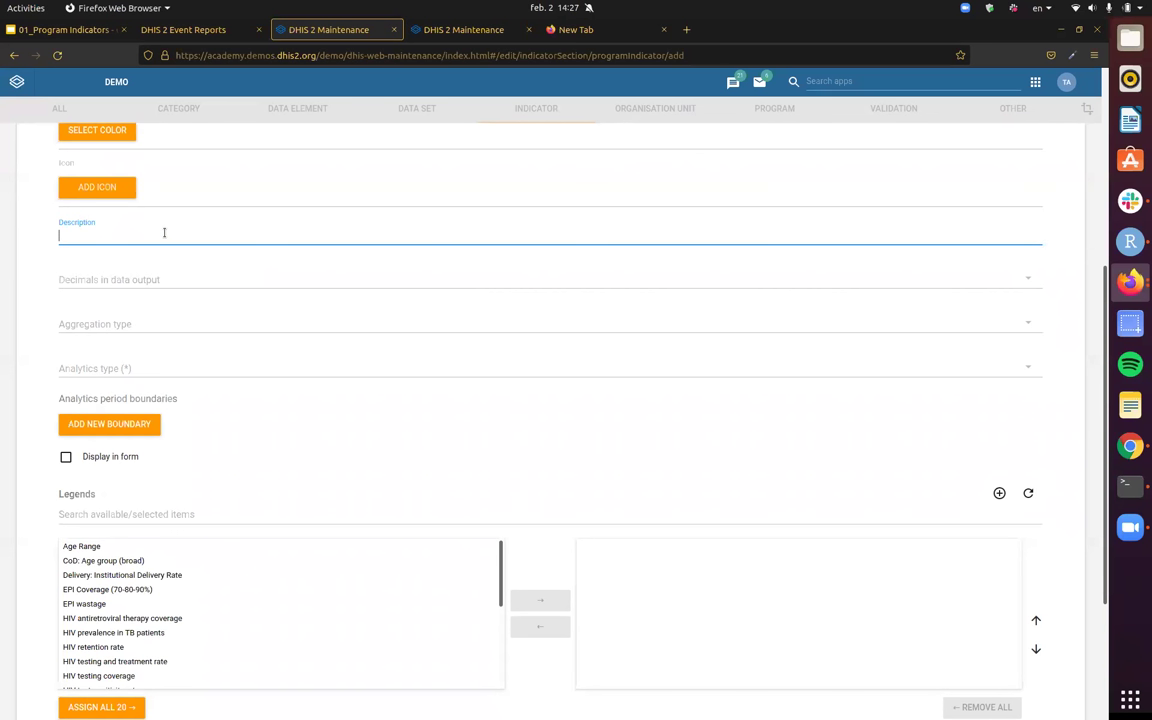
{"action": "type", "text": "ount of cases with Extra Pulmonary TB"}
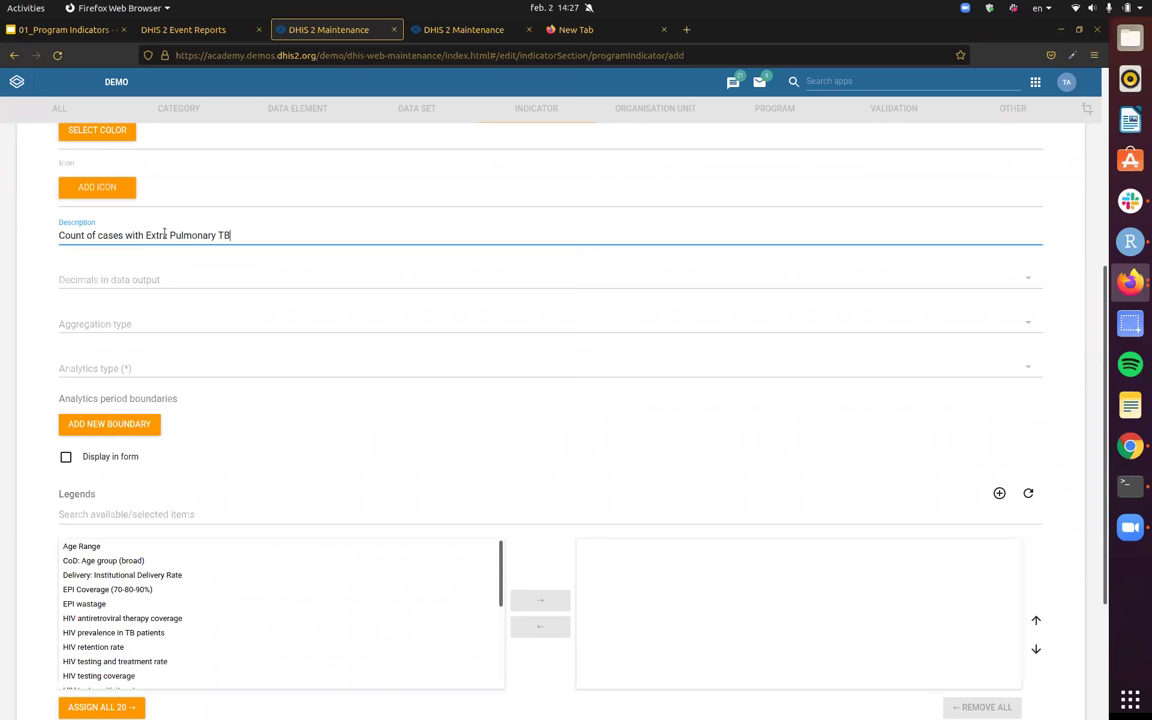
{"action": "key", "text": "Tab"}
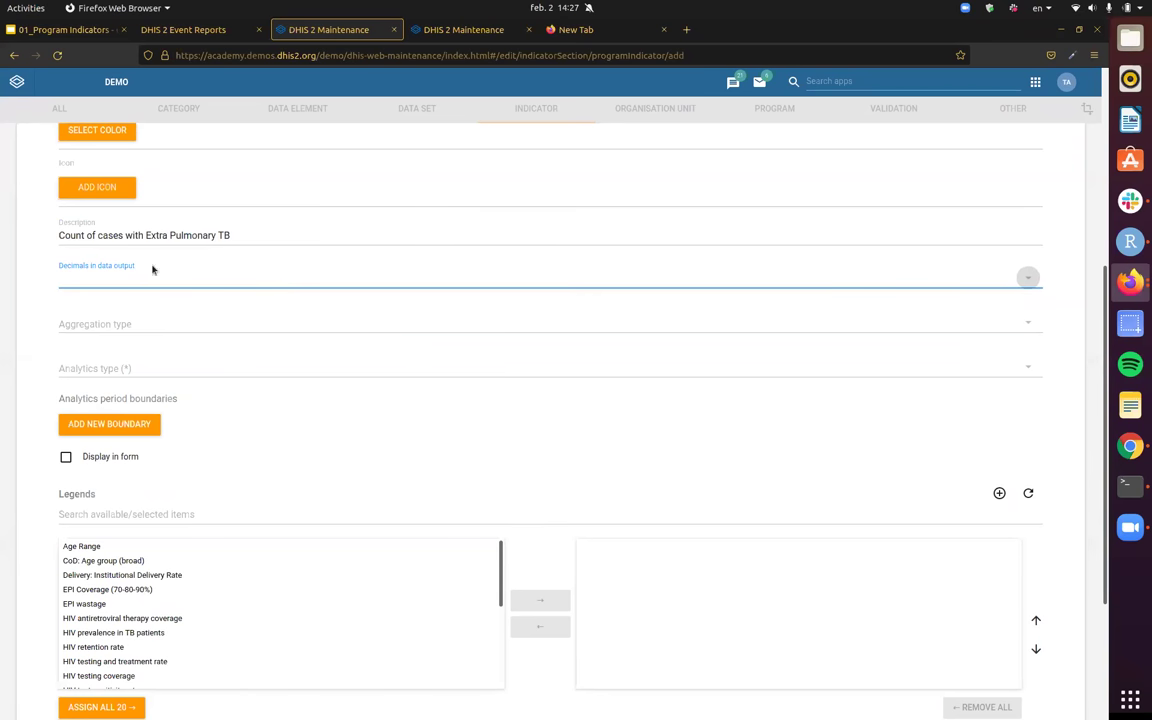
{"action": "left_click", "coordinate": [31, 298]}
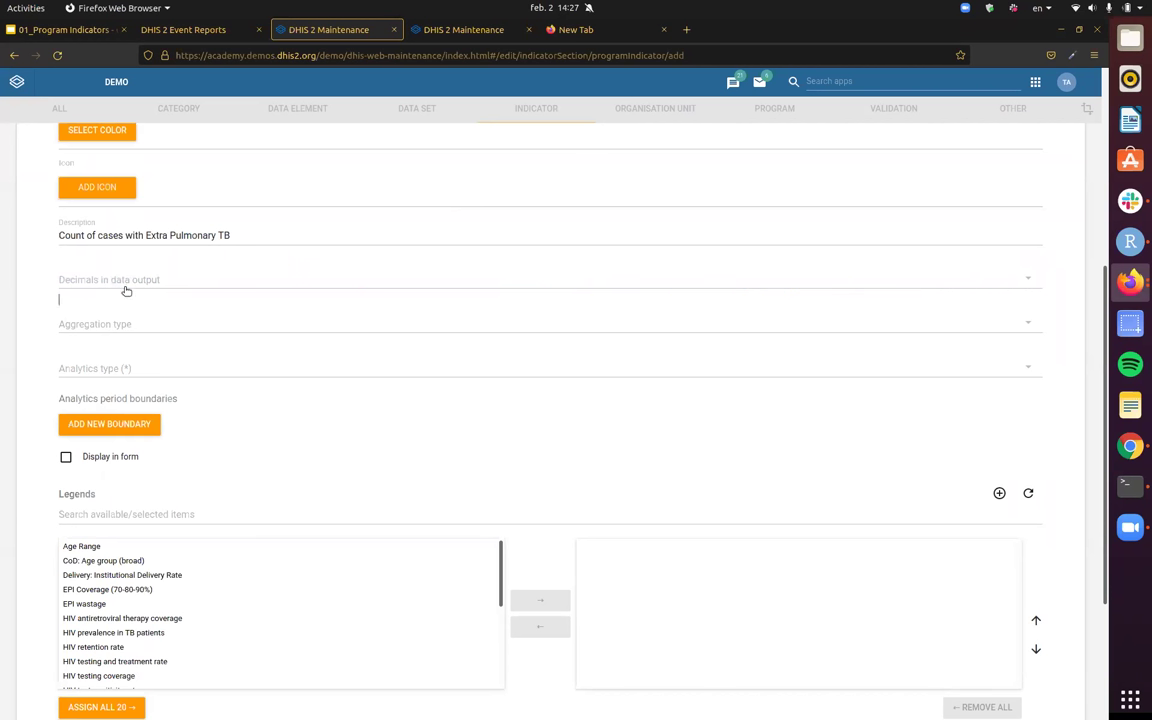
{"action": "scroll", "coordinate": [160, 300], "scroll_direction": "down", "scroll_amount": 3}
{"action": "scroll", "coordinate": [175, 292], "scroll_direction": "up", "scroll_amount": 2}
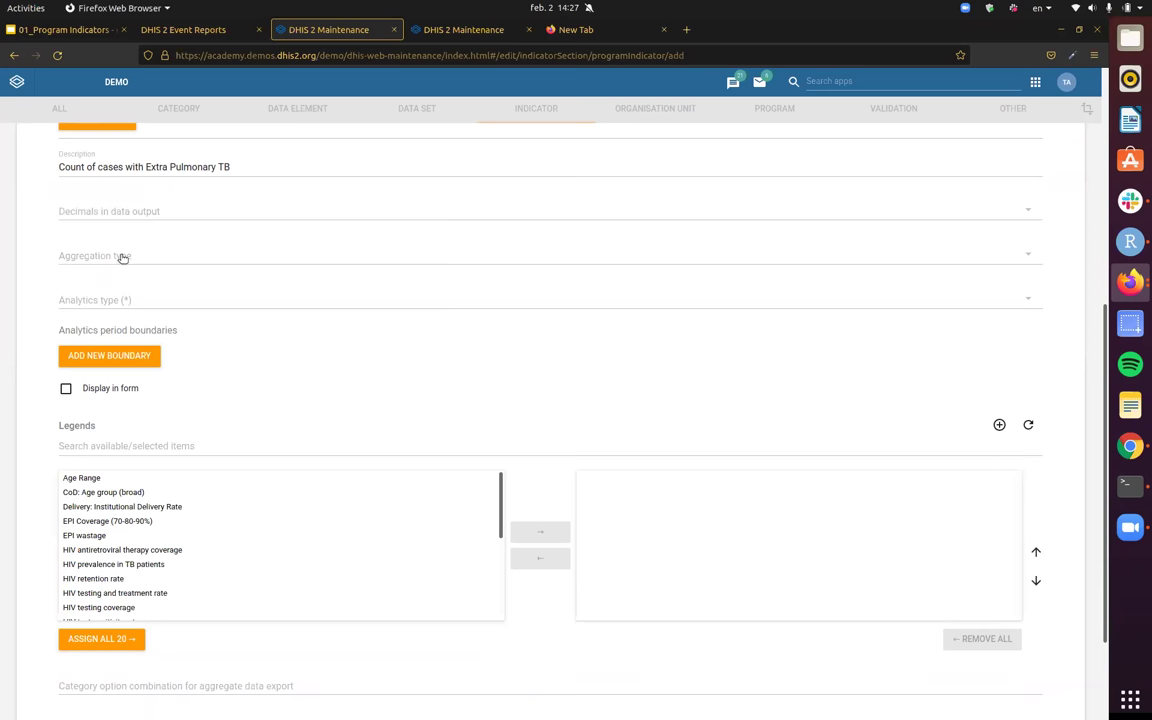
{"action": "scroll", "coordinate": [110, 250], "scroll_direction": "up", "scroll_amount": 3}
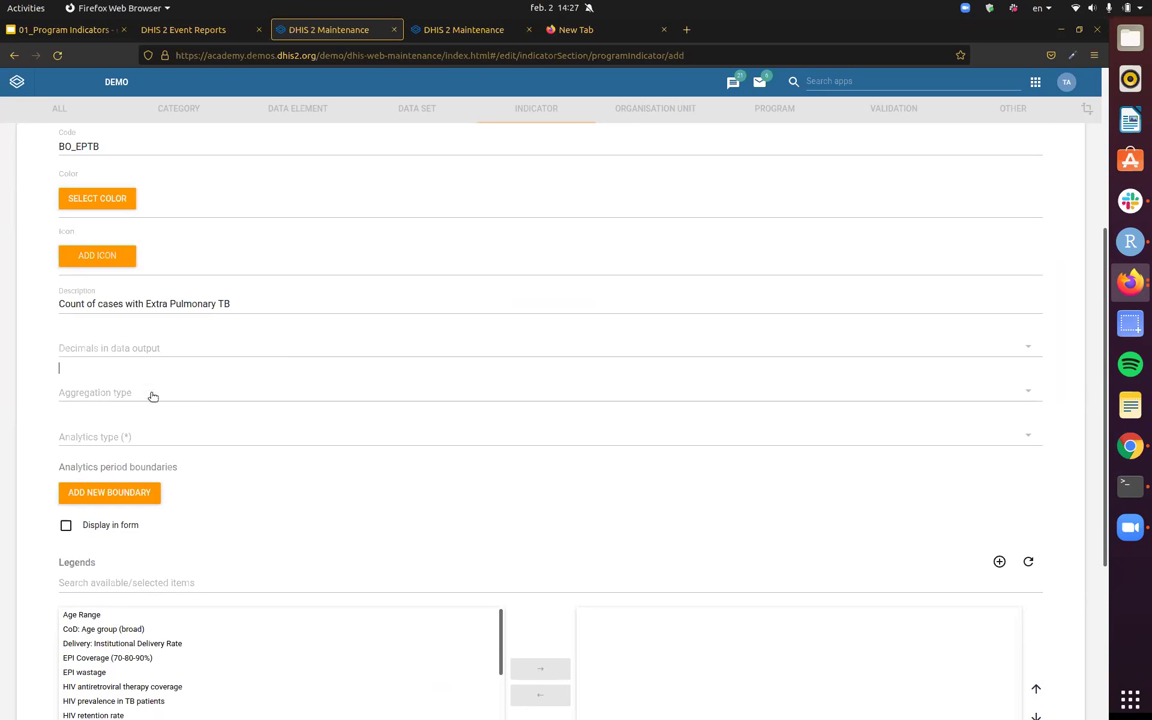
- Switch to the Program Indicators presentation and view the Aggregation Type Examples slide
{"action": "left_click", "coordinate": [62, 30]}
{"action": "key", "text": "Down"}
{"action": "key", "text": "Down"}
{"action": "key", "text": "Down"}
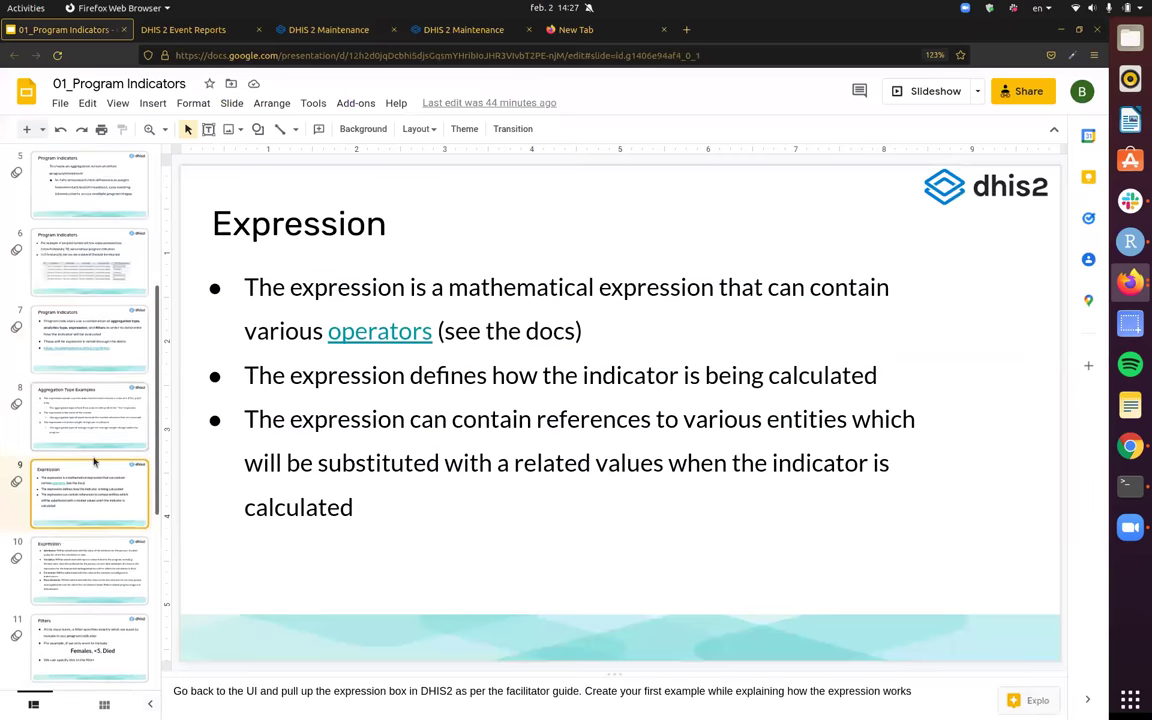
{"action": "left_click", "coordinate": [97, 356]}
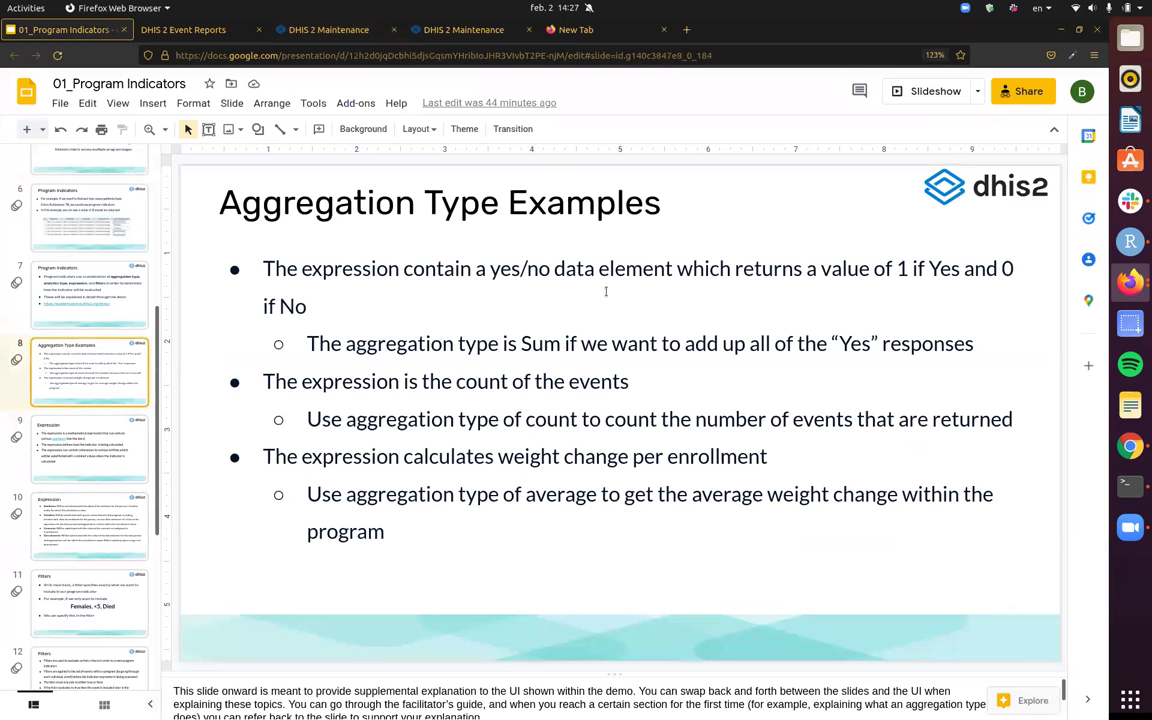
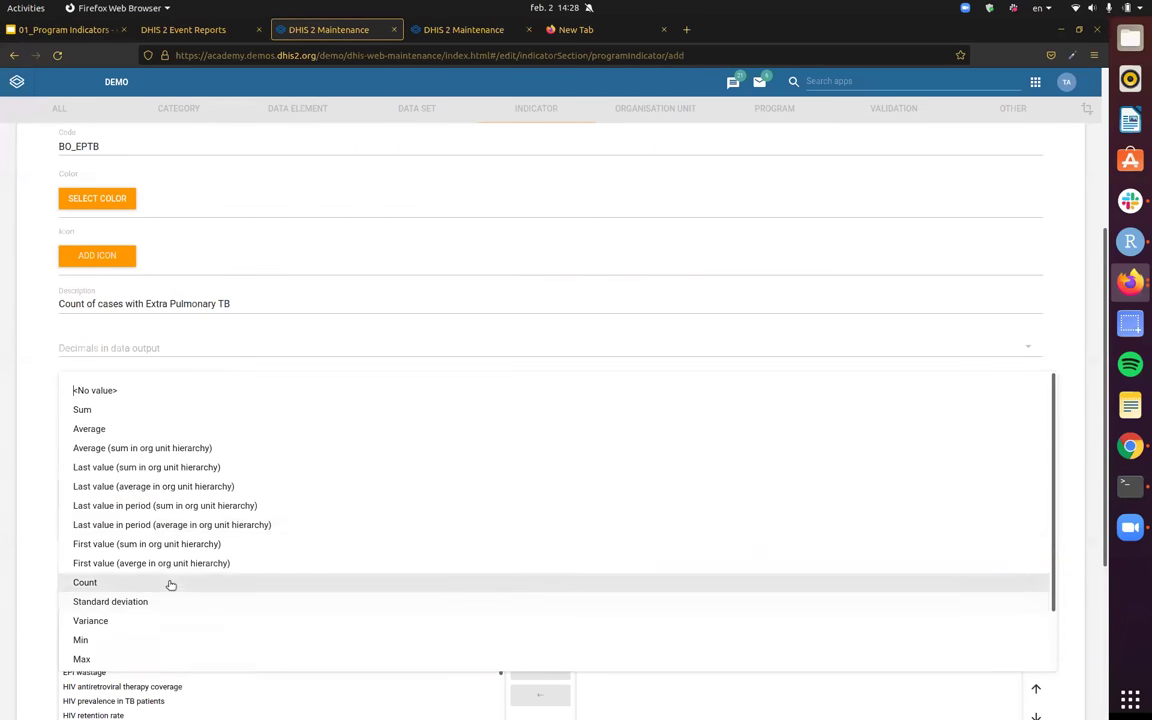
- Set the program indicator's aggregation type to Count and its analytics type to Event
{"action": "left_click", "coordinate": [170, 583]}
{"action": "scroll", "coordinate": [370, 408], "scroll_direction": "down", "scroll_amount": 1}
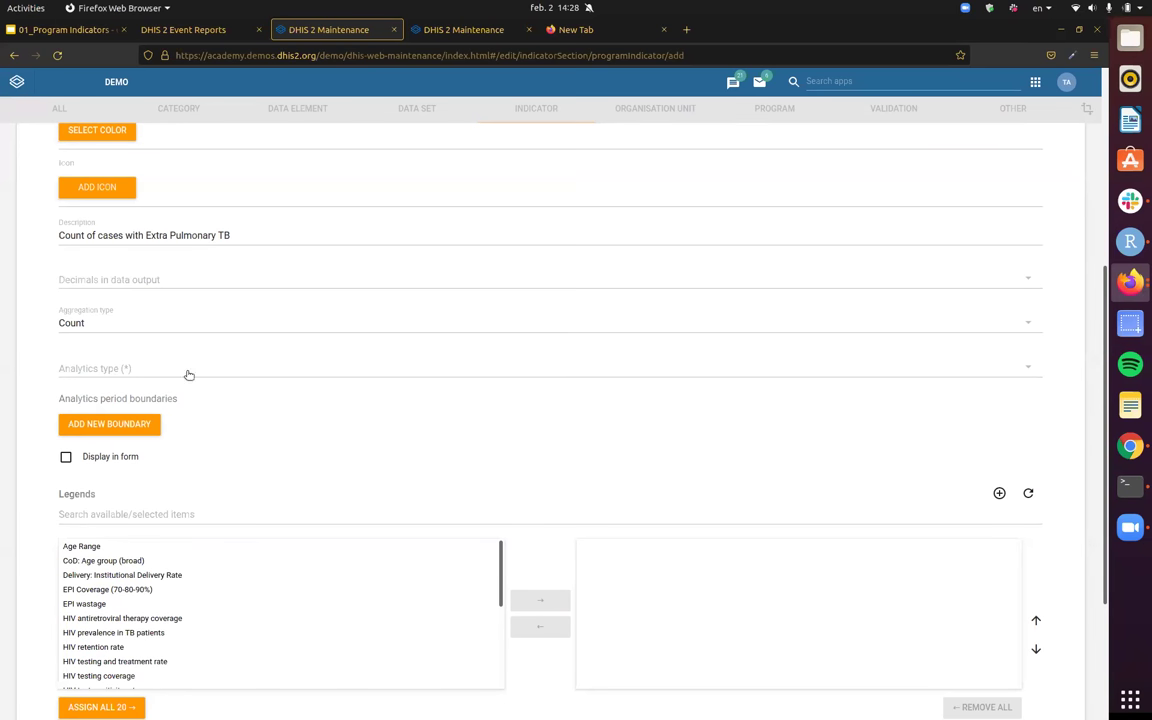
{"action": "left_click", "coordinate": [129, 370]}
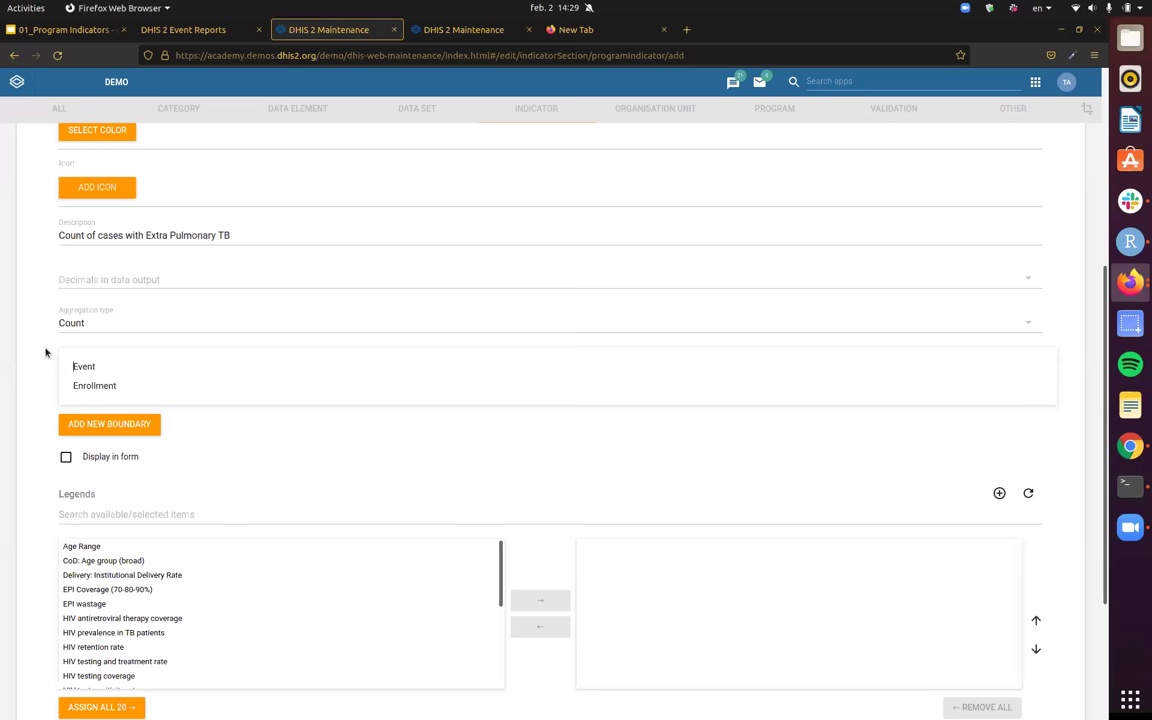
{"action": "left_click", "coordinate": [139, 366]}
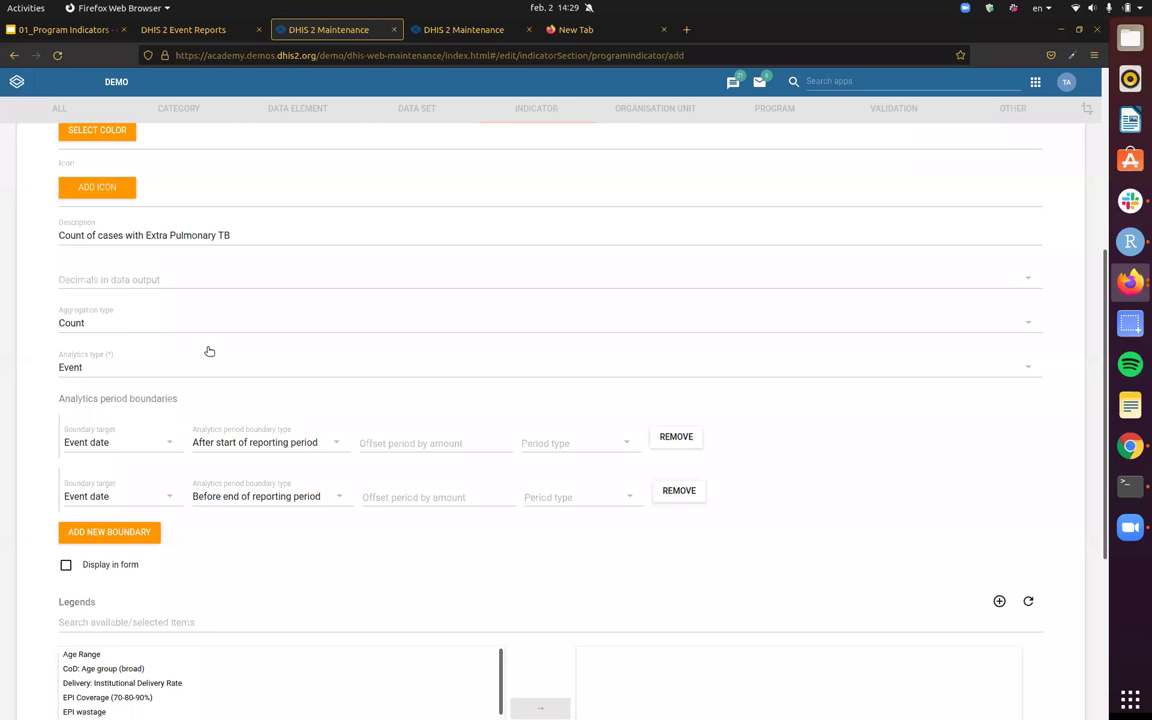
- Examine the indicator's analytics period boundaries, display option, legends and aggregate data export fields
{"action": "scroll", "coordinate": [209, 351], "scroll_direction": "down", "scroll_amount": 2}
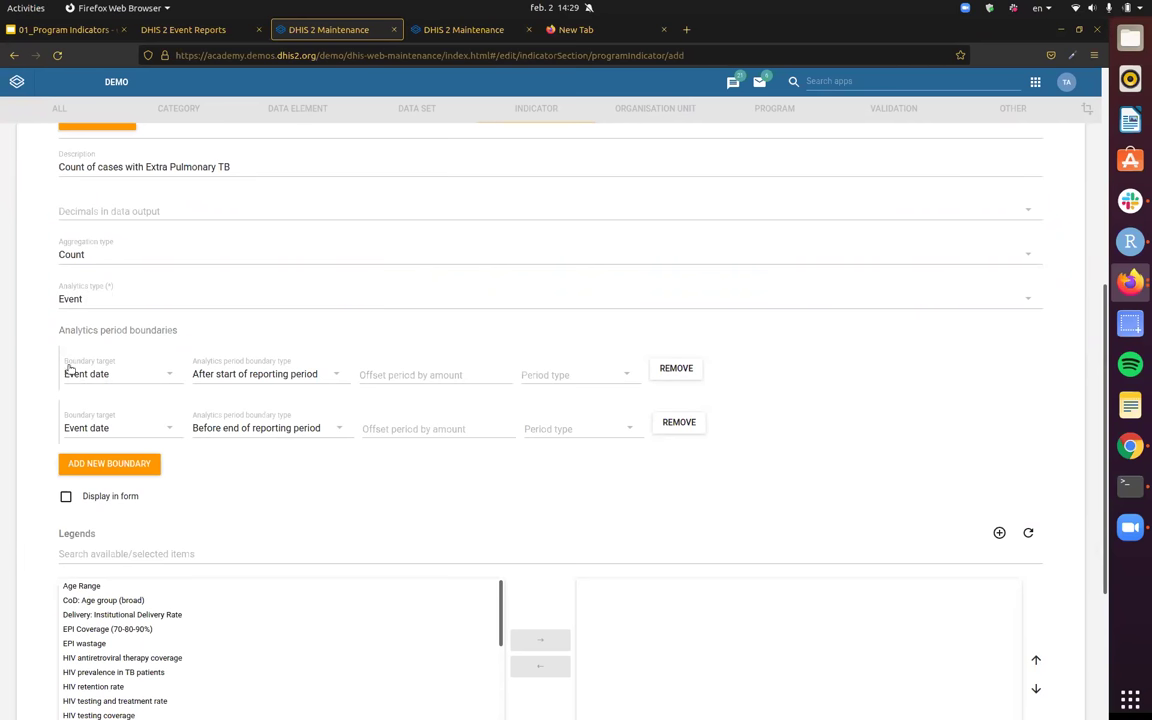
{"action": "triple_click", "coordinate": [127, 329]}
{"action": "left_click", "coordinate": [211, 314]}
{"action": "left_click", "coordinate": [30, 322]}
{"action": "scroll", "coordinate": [635, 399], "scroll_direction": "down", "scroll_amount": 2}
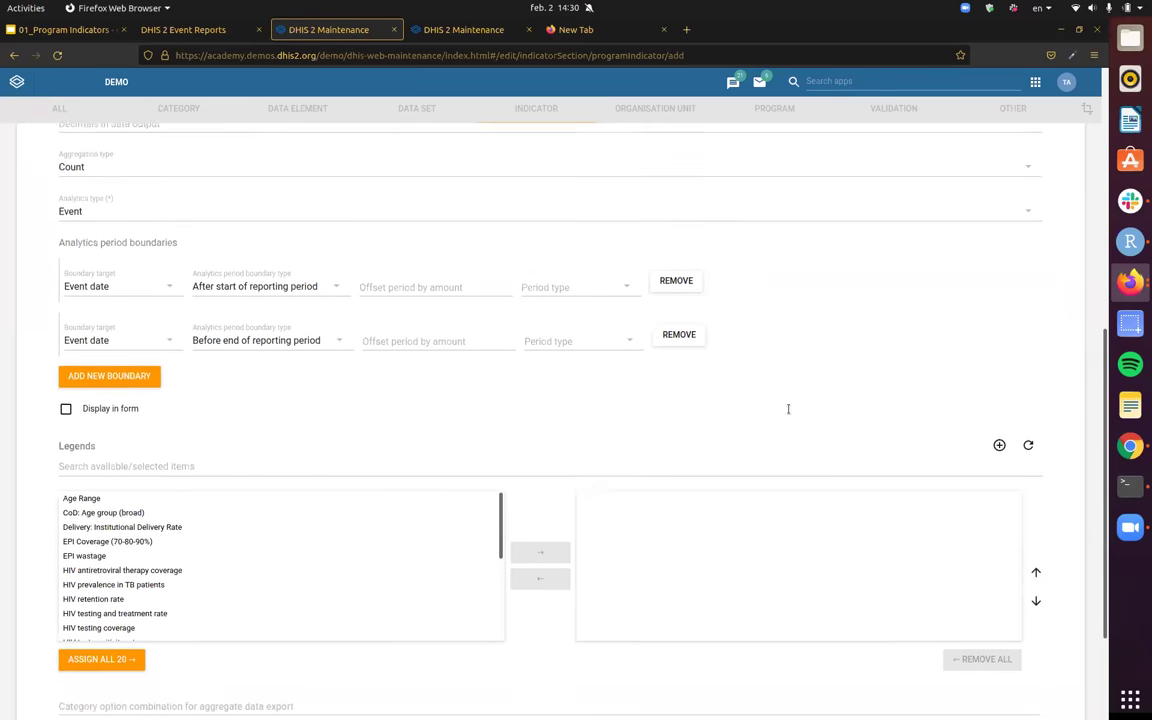
{"action": "scroll", "coordinate": [788, 409], "scroll_direction": "down", "scroll_amount": 1}
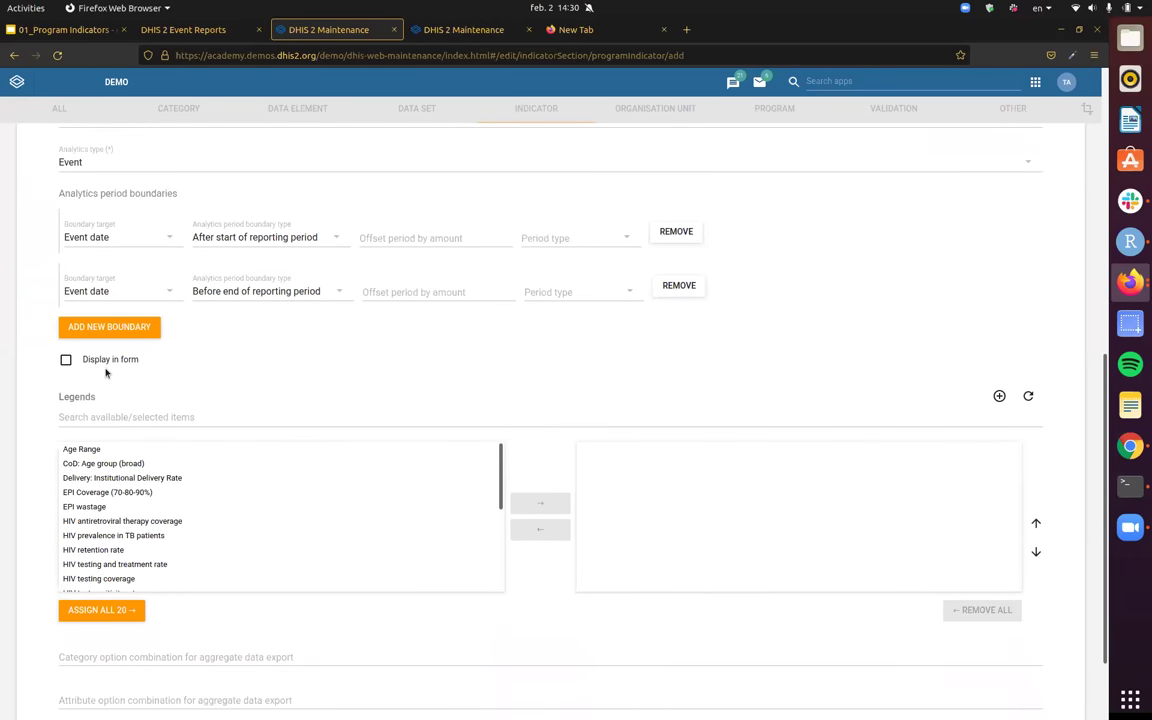
{"action": "scroll", "coordinate": [455, 458], "scroll_direction": "down", "scroll_amount": 2}
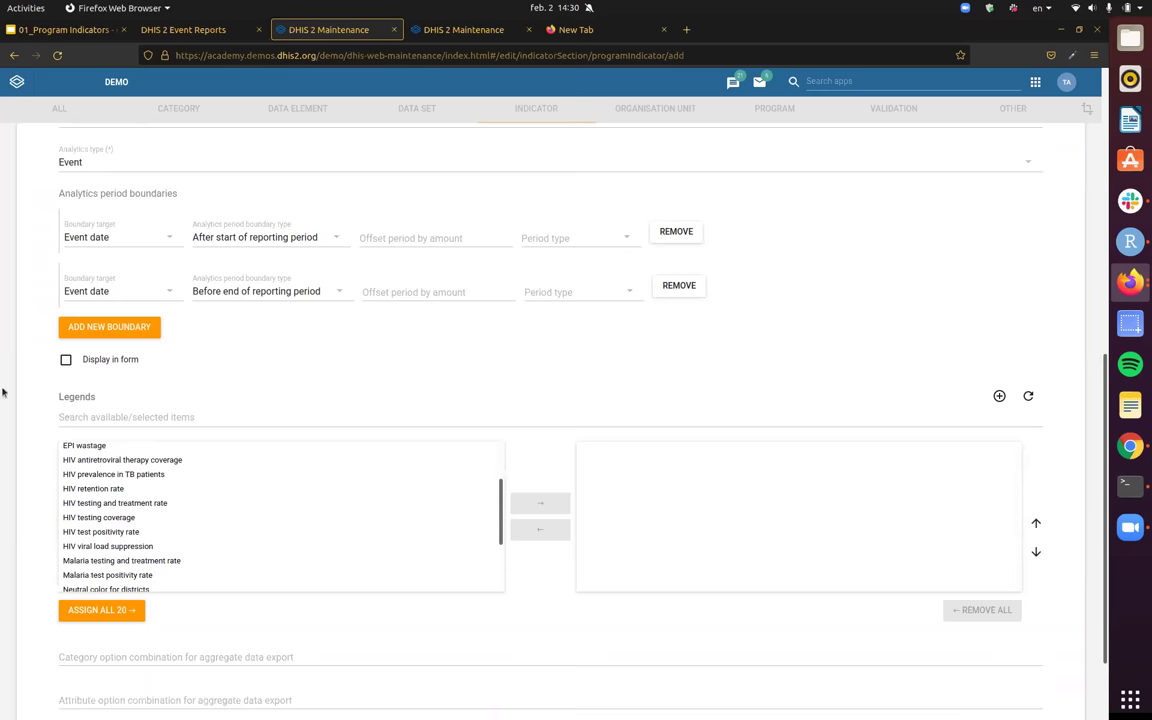
{"action": "scroll", "coordinate": [5, 393], "scroll_direction": "down", "scroll_amount": 2}
{"action": "scroll", "coordinate": [347, 437], "scroll_direction": "up", "scroll_amount": 2}
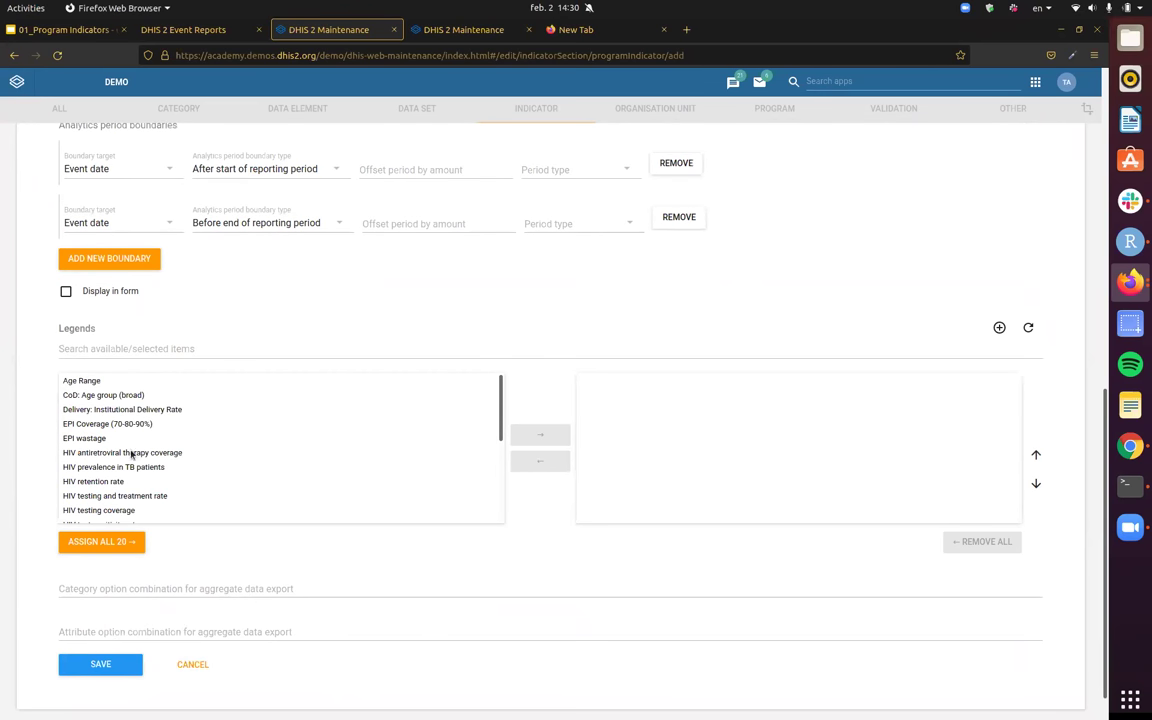
{"action": "scroll", "coordinate": [129, 455], "scroll_direction": "up", "scroll_amount": 1}
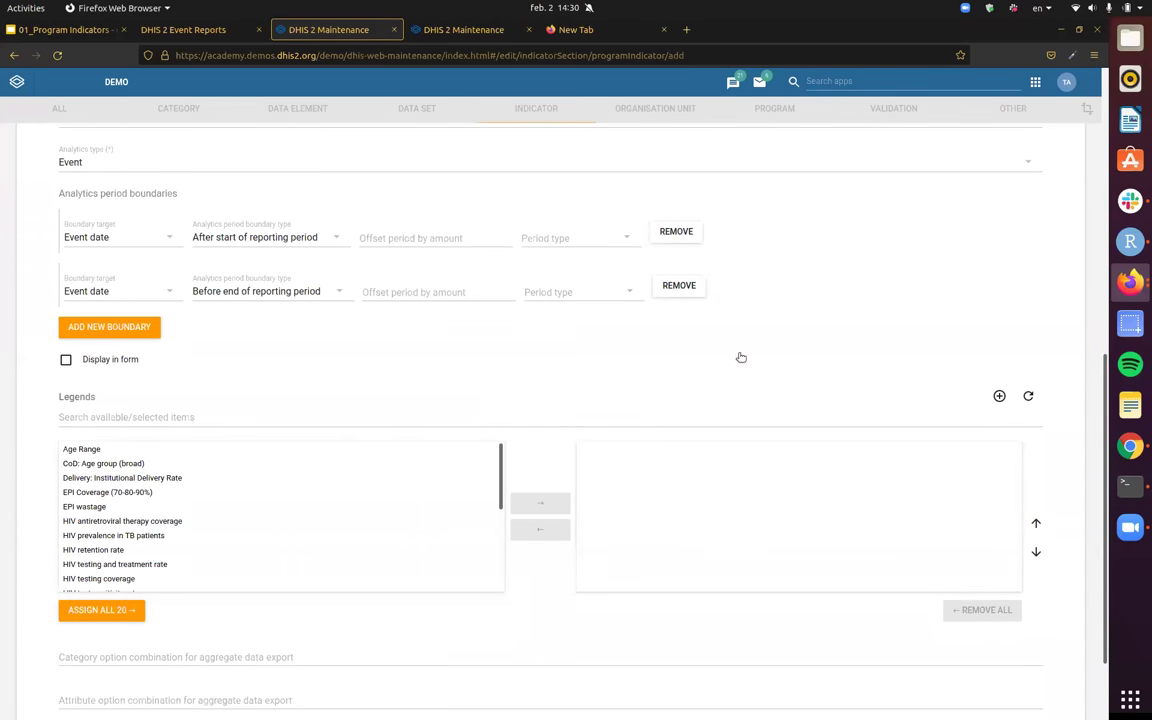
{"action": "scroll", "coordinate": [555, 378], "scroll_direction": "up", "scroll_amount": 6}
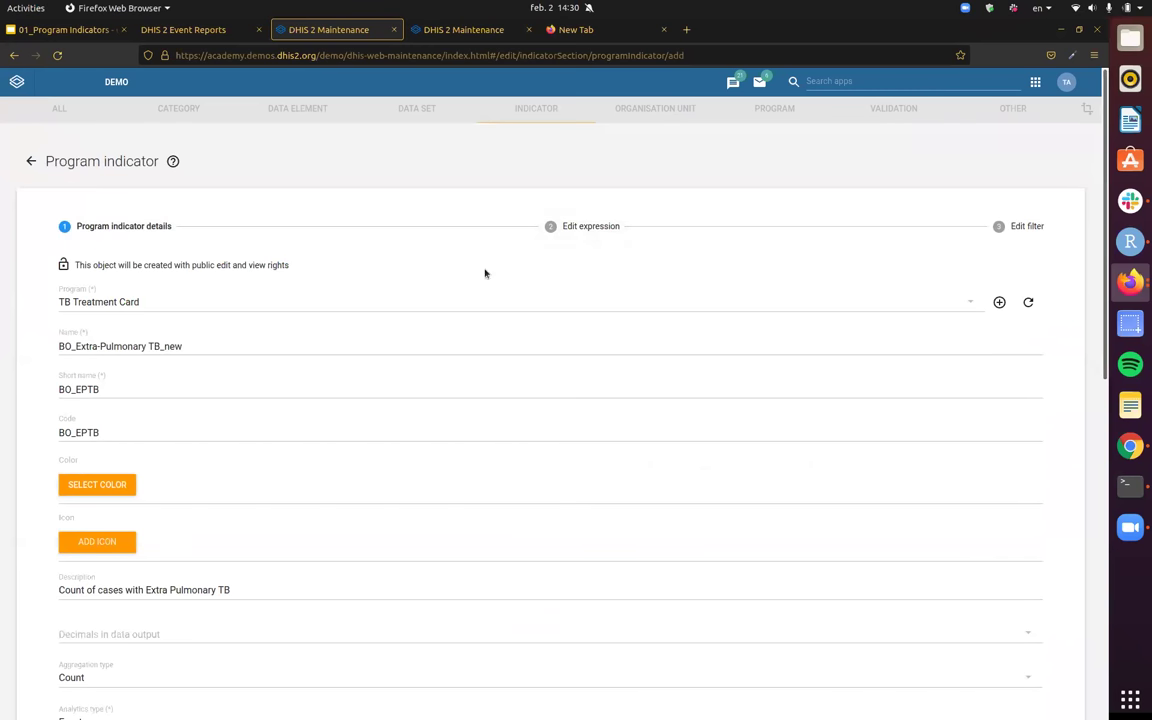
- Open the indicator's expression editor and consult the Expression slide in the Program Indicators presentation
{"action": "left_click", "coordinate": [582, 227]}
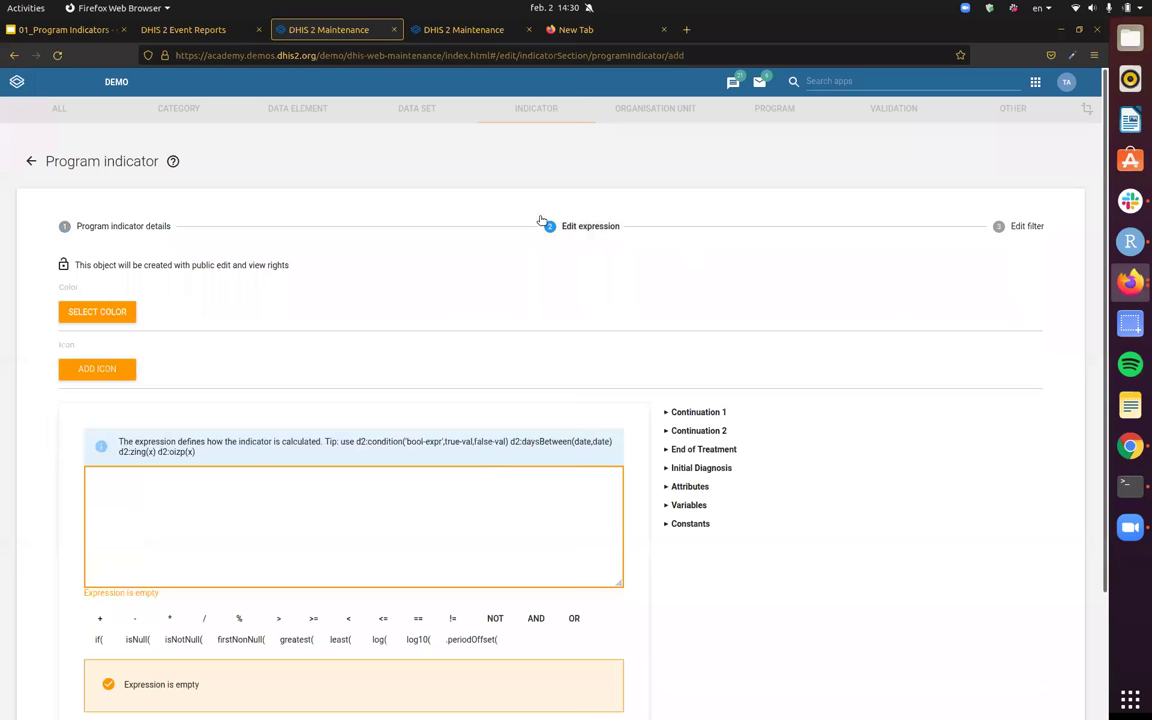
{"action": "left_click", "coordinate": [62, 33]}
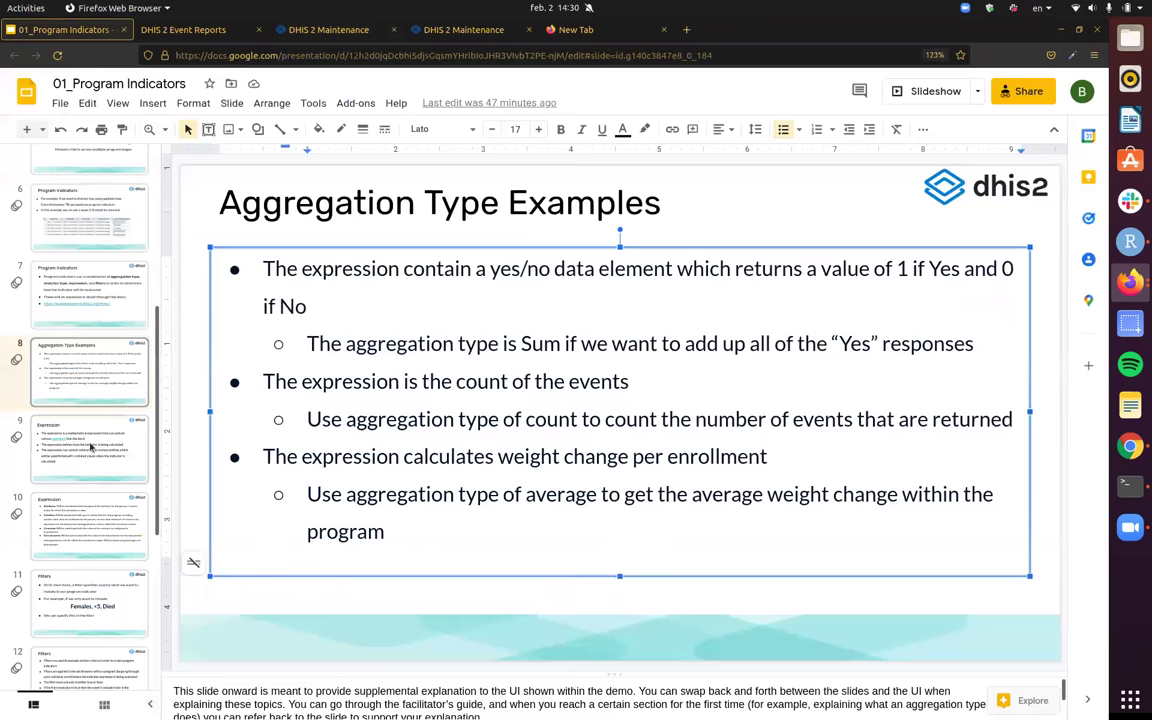
{"action": "left_click", "coordinate": [85, 440]}
{"action": "scroll", "coordinate": [105, 400], "scroll_direction": "down", "scroll_amount": 1}
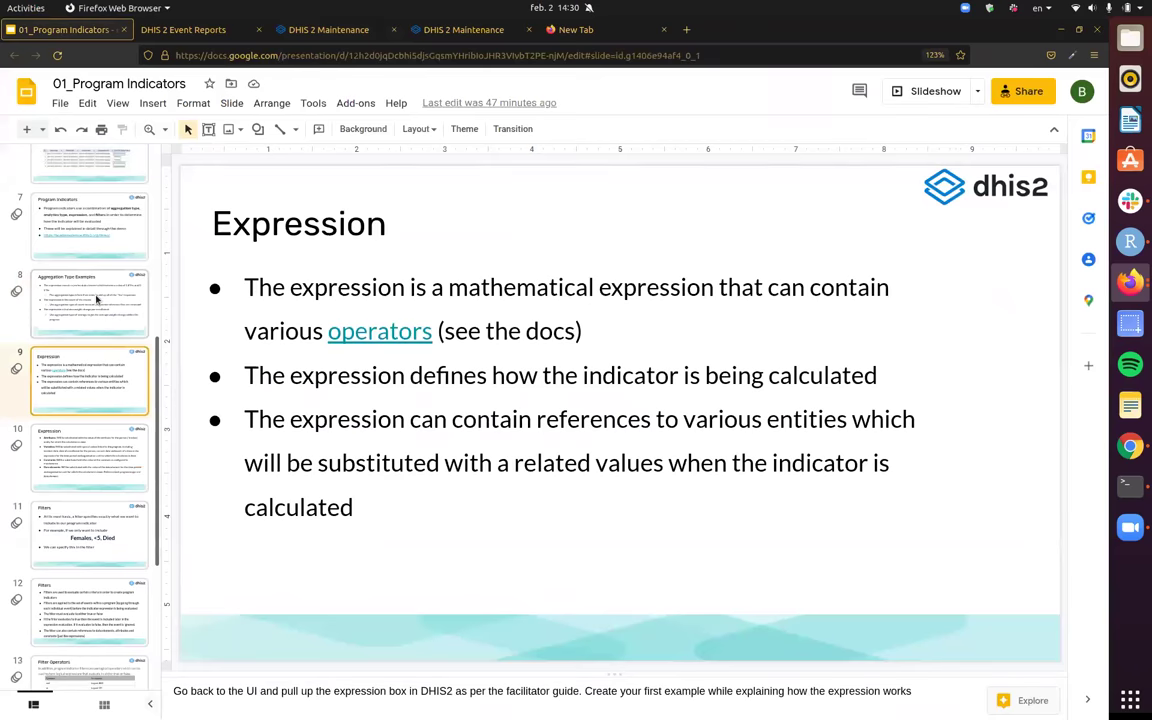
{"action": "left_click", "coordinate": [98, 301]}
{"action": "left_click", "coordinate": [72, 366]}
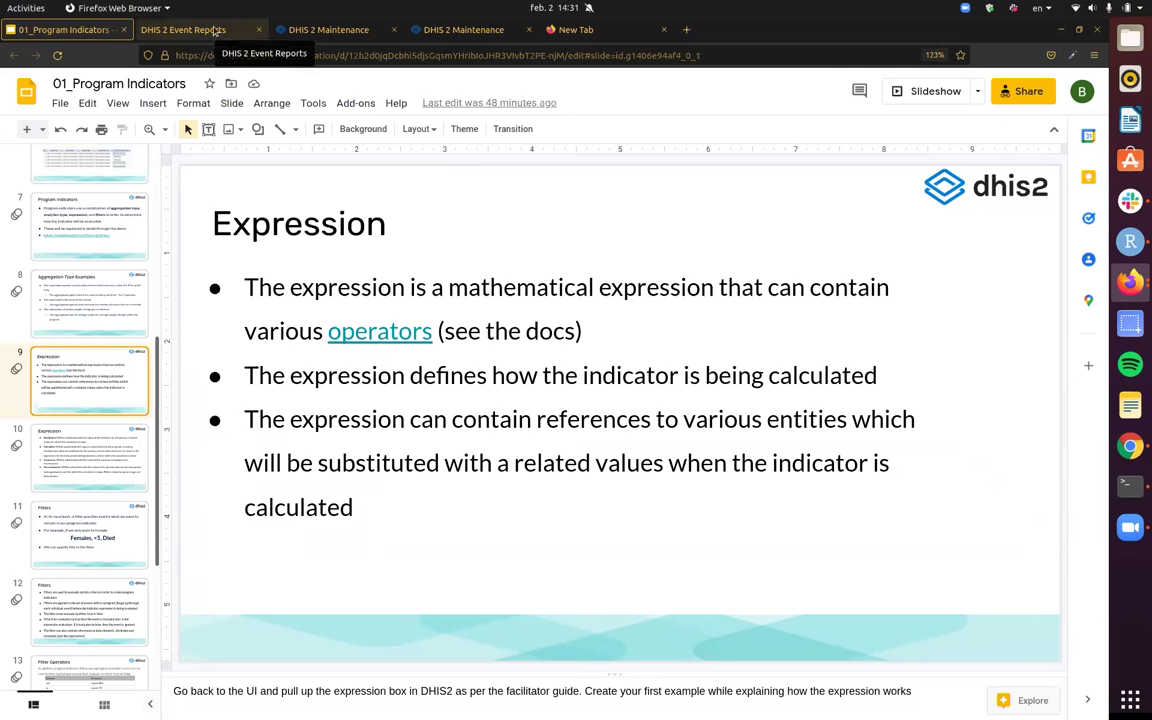
- Return to the indicator's expression editor in DHIS 2 Maintenance and expand the Variables group to see its entries
{"action": "left_click", "coordinate": [216, 31]}
{"action": "left_click", "coordinate": [332, 30]}
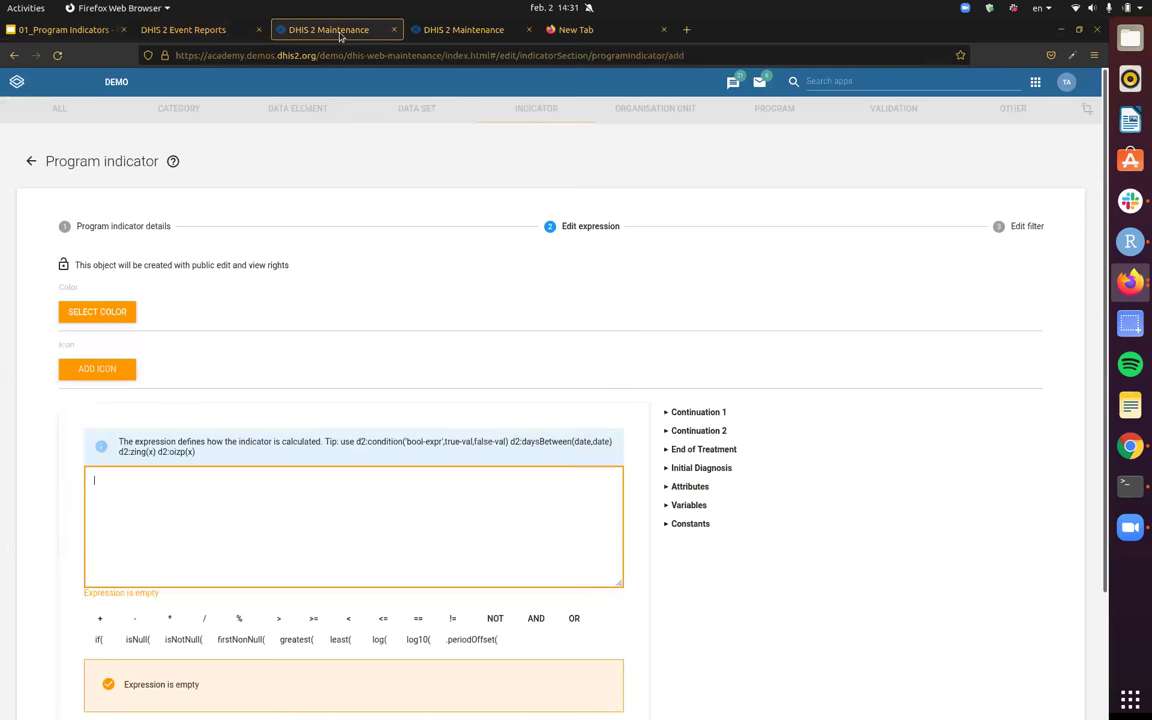
{"action": "scroll", "coordinate": [390, 532], "scroll_direction": "down", "scroll_amount": 3}
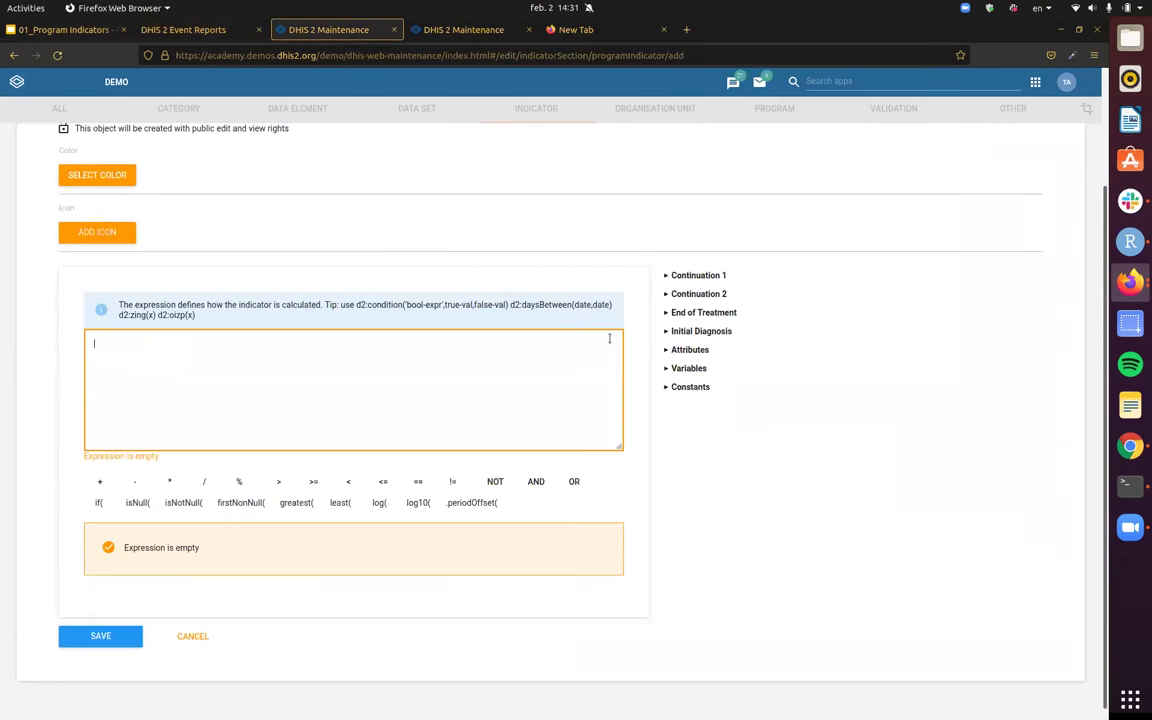
{"action": "scroll", "coordinate": [700, 420], "scroll_direction": "up", "scroll_amount": 2}
{"action": "scroll", "coordinate": [705, 395], "scroll_direction": "down", "scroll_amount": 1}
{"action": "scroll", "coordinate": [818, 387], "scroll_direction": "down", "scroll_amount": 1}
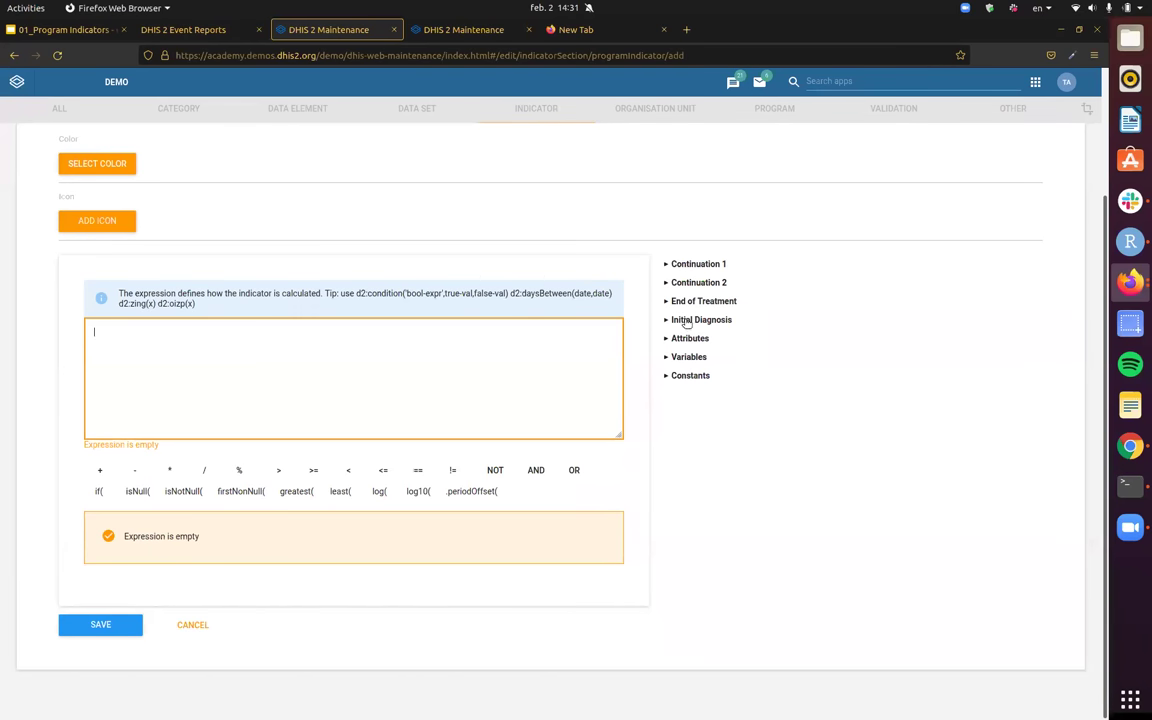
{"action": "mouse_move", "coordinate": [356, 291]}
{"action": "left_mouse_down"}
{"action": "mouse_move", "coordinate": [375, 303]}
{"action": "mouse_move", "coordinate": [357, 291]}
{"action": "mouse_move", "coordinate": [362, 308]}
{"action": "left_mouse_up"}
{"action": "left_click", "coordinate": [362, 309]}
{"action": "left_click", "coordinate": [665, 358]}
{"action": "scroll", "coordinate": [727, 430], "scroll_direction": "down", "scroll_amount": 1}
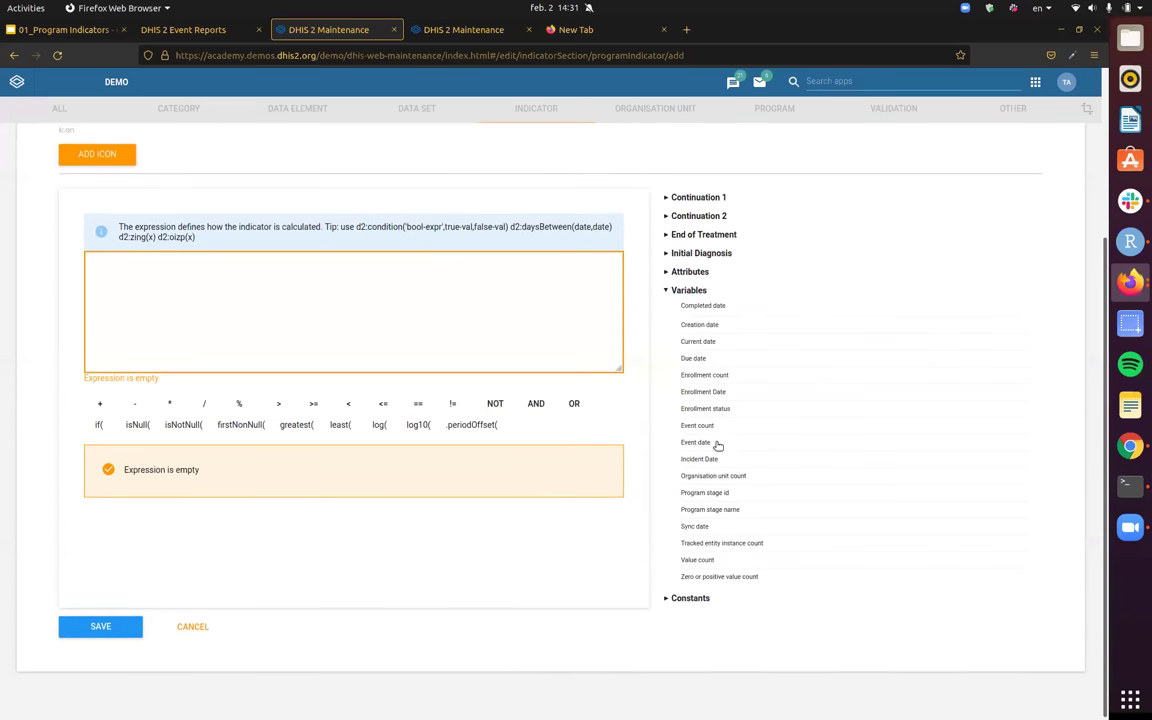
{"action": "scroll", "coordinate": [720, 460], "scroll_direction": "up", "scroll_amount": 1}
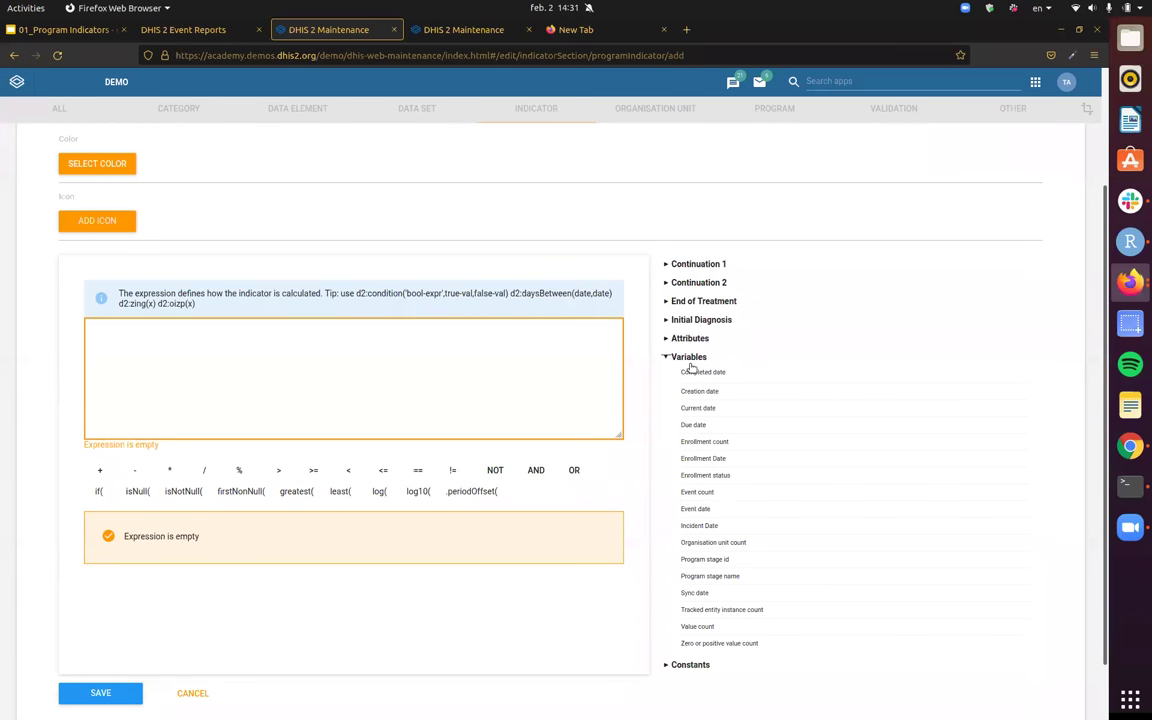
- Expand Continuation 1, Continuation 2, End of Treatment, Initial Diagnosis and Attributes to examine the elements available for the expression
{"action": "left_click", "coordinate": [668, 265]}
{"action": "left_click", "coordinate": [672, 265]}
{"action": "left_click", "coordinate": [668, 265]}
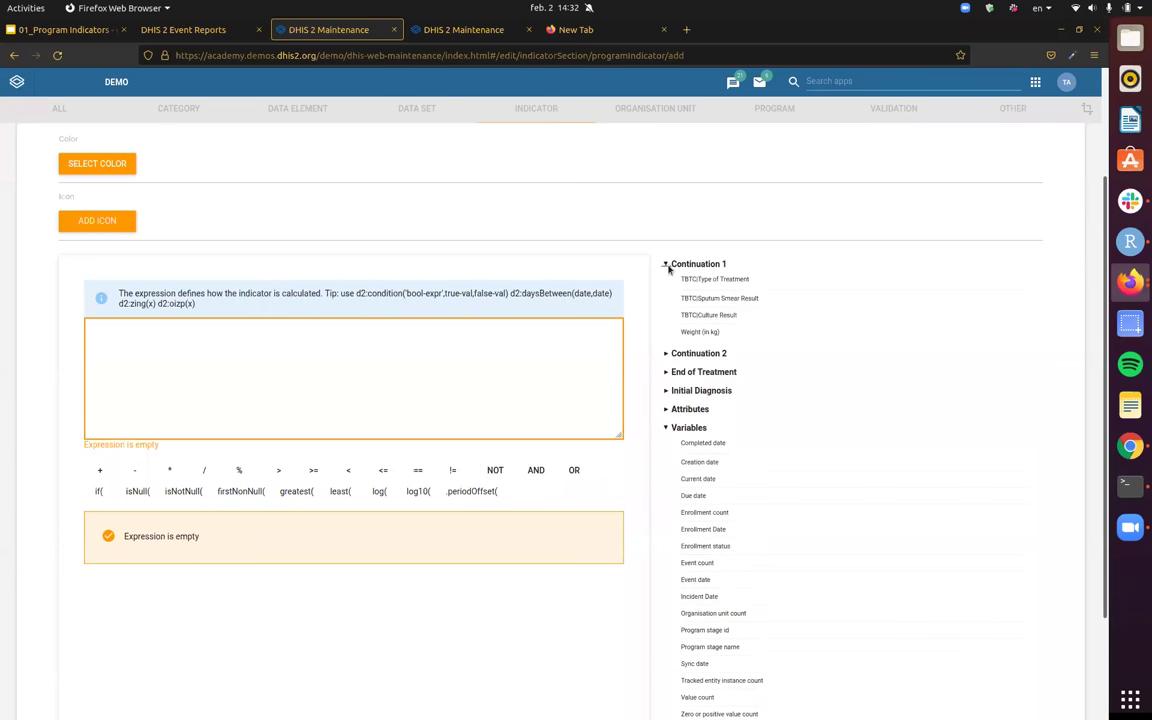
{"action": "left_click", "coordinate": [665, 353]}
{"action": "left_click", "coordinate": [667, 425]}
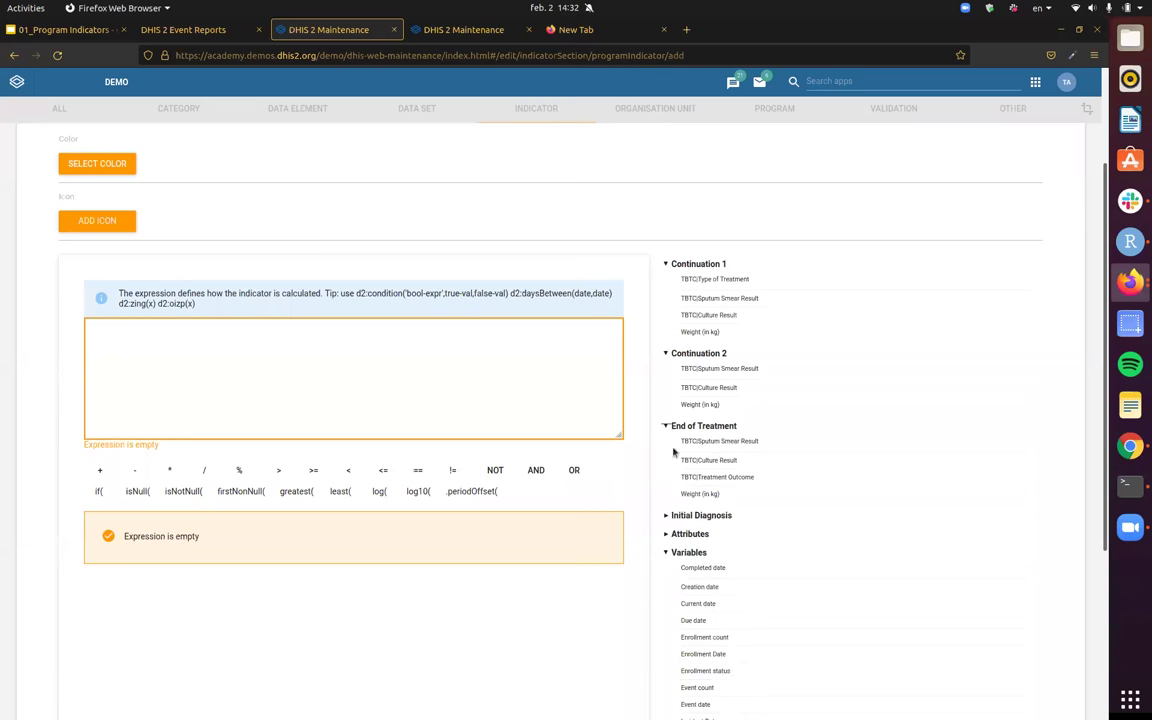
{"action": "left_click", "coordinate": [665, 515]}
{"action": "scroll", "coordinate": [751, 487], "scroll_direction": "down", "scroll_amount": 4}
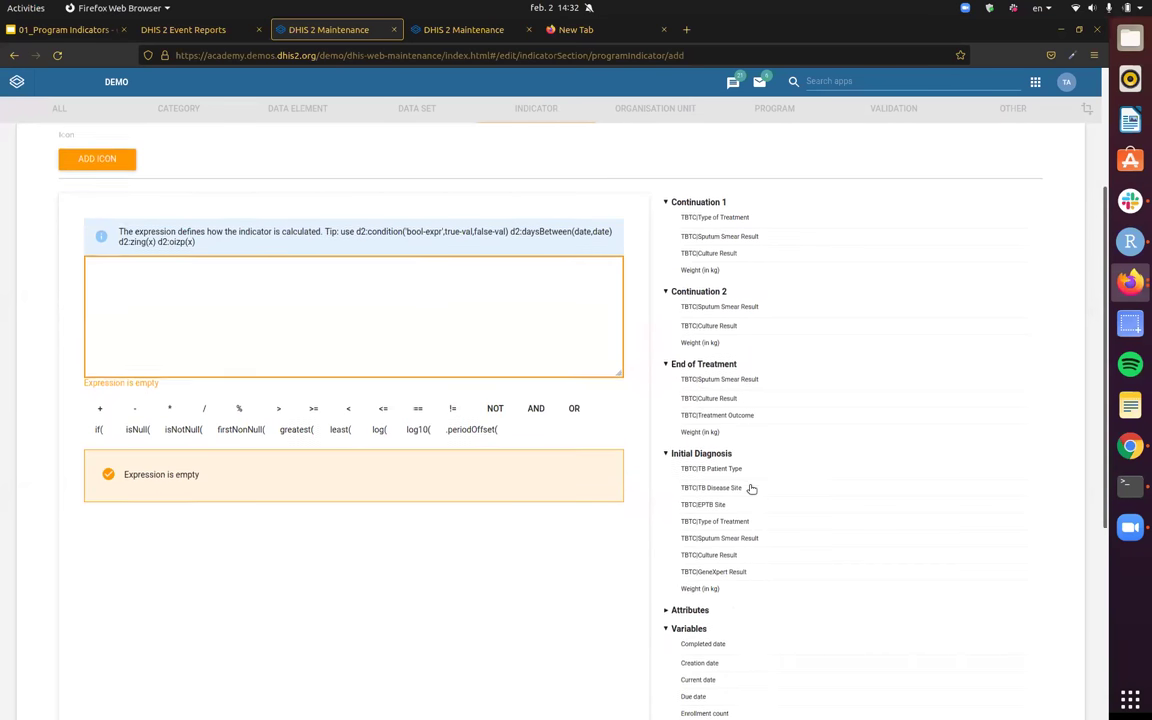
{"action": "left_click", "coordinate": [688, 396]}
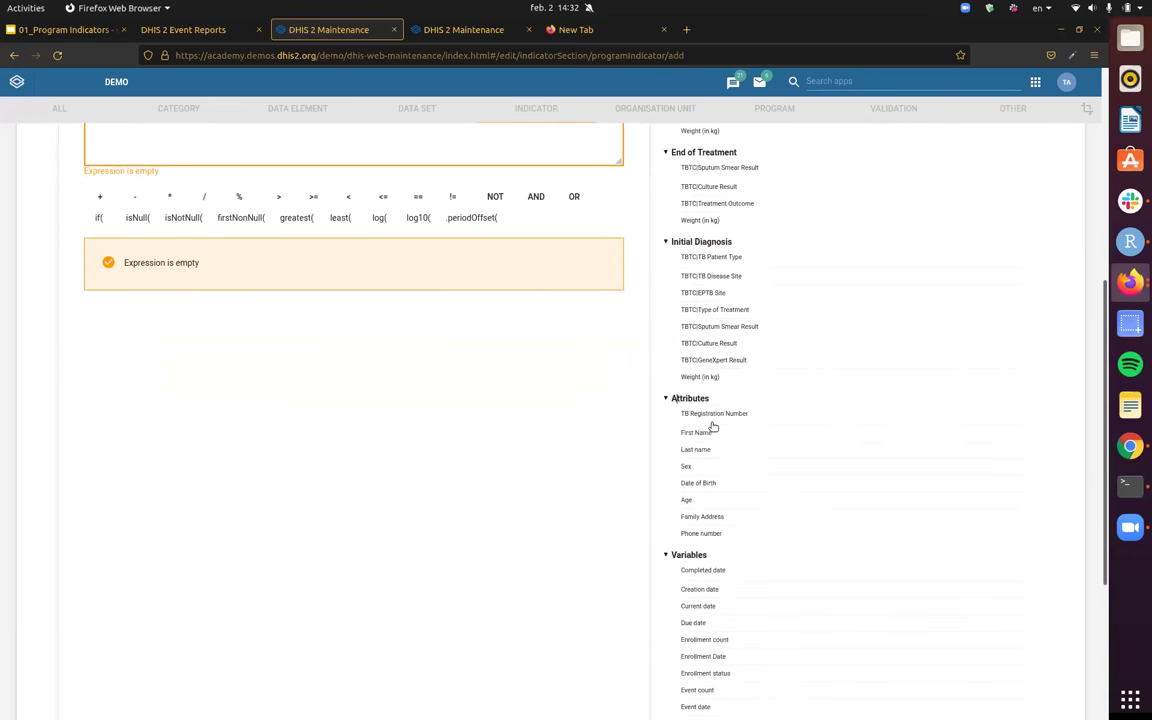
{"action": "scroll", "coordinate": [733, 382], "scroll_direction": "up", "scroll_amount": 1}
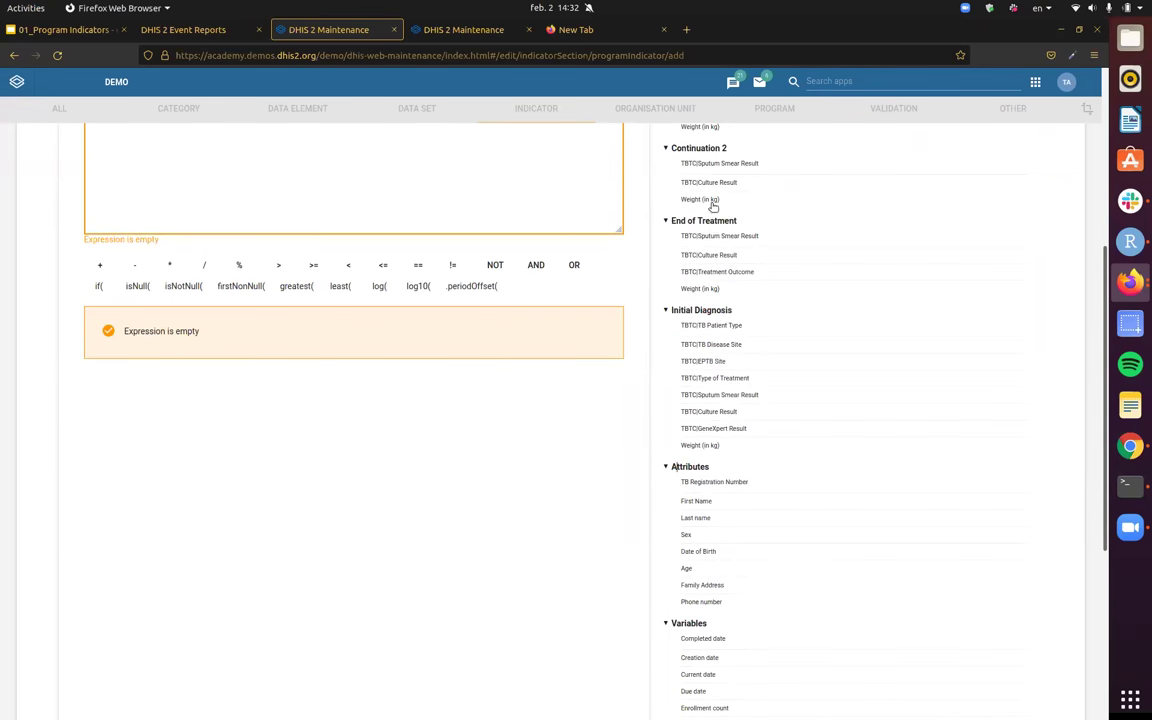
{"action": "scroll", "coordinate": [736, 385], "scroll_direction": "down", "scroll_amount": 1}
{"action": "scroll", "coordinate": [702, 404], "scroll_direction": "down", "scroll_amount": 5}
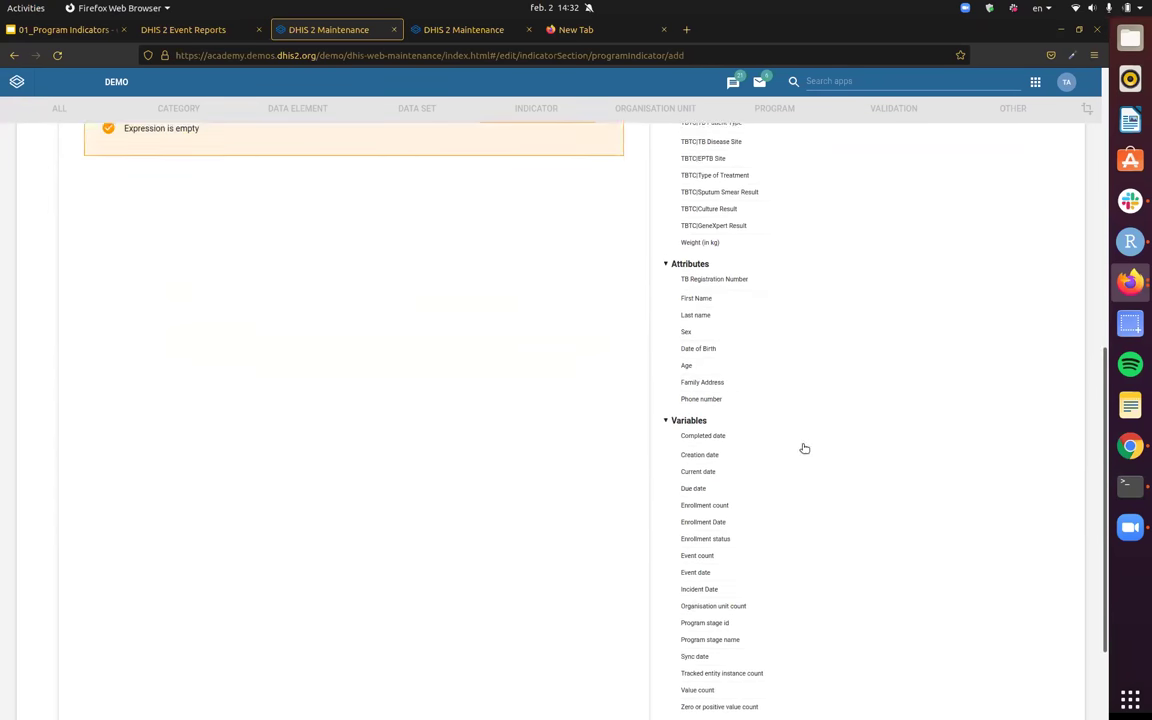
{"action": "scroll", "coordinate": [679, 355], "scroll_direction": "up", "scroll_amount": 10}
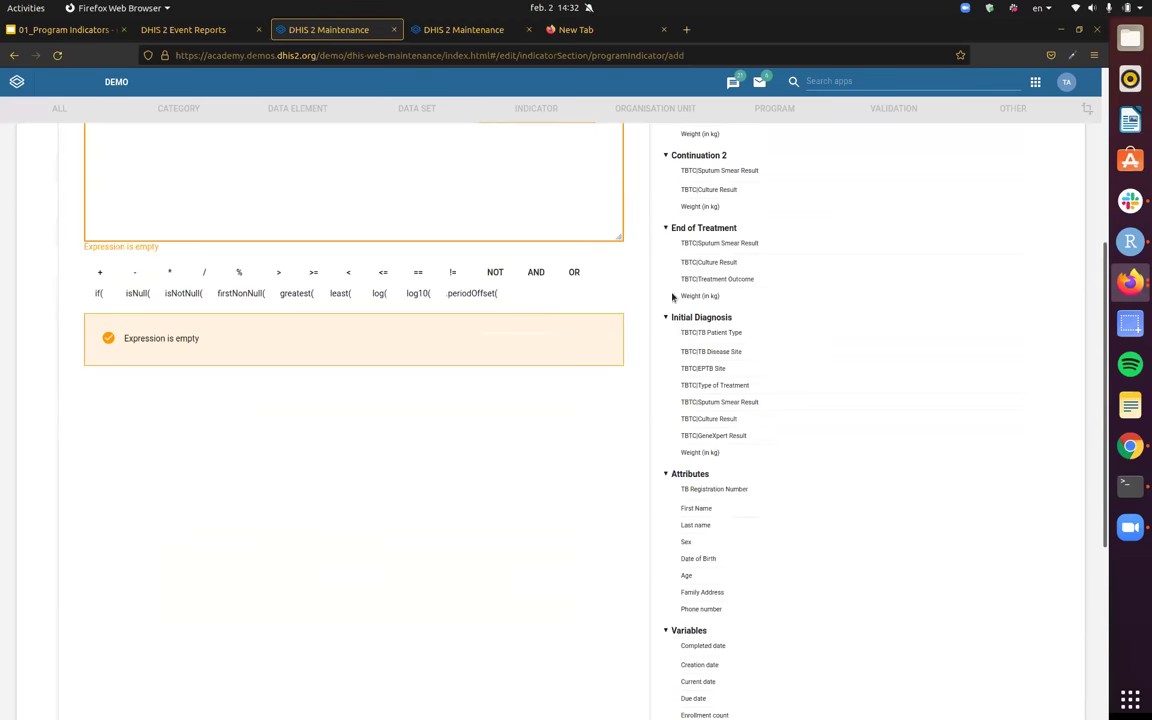
- Collapse the program stage groups and Attributes, keeping only the Variables group expanded
{"action": "left_click", "coordinate": [665, 412]}
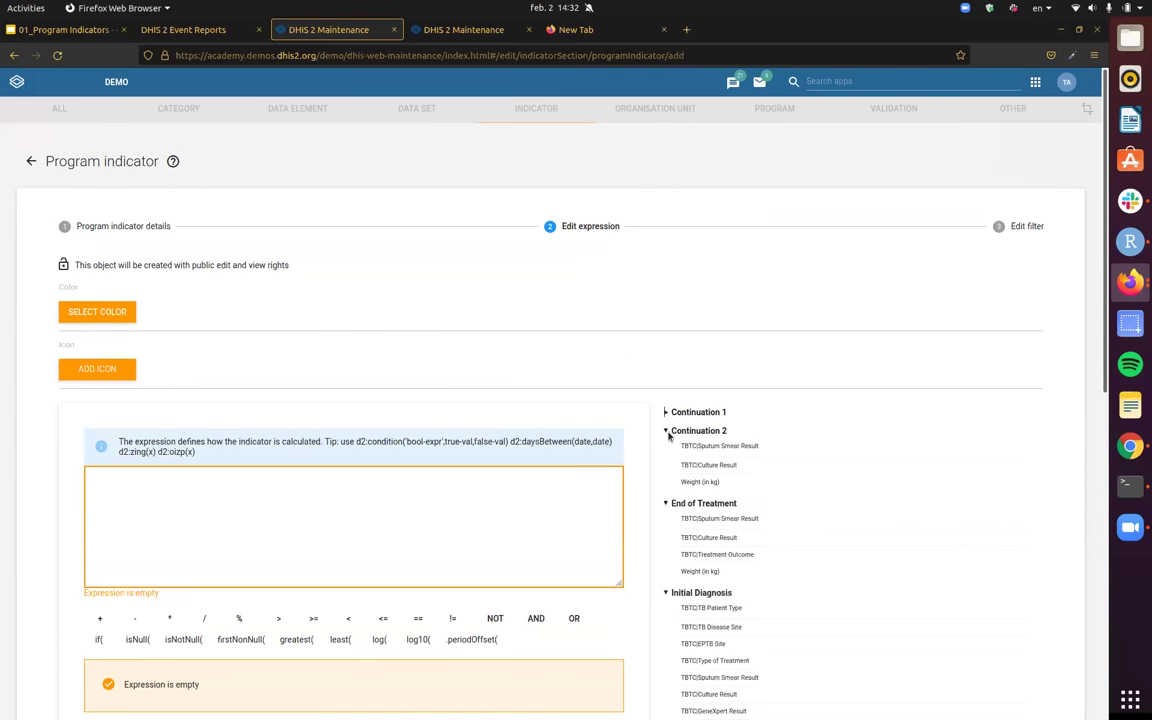
{"action": "left_click", "coordinate": [667, 431]}
{"action": "left_click", "coordinate": [666, 449]}
{"action": "left_click", "coordinate": [666, 468]}
{"action": "scroll", "coordinate": [782, 478], "scroll_direction": "down", "scroll_amount": 1}
{"action": "left_click", "coordinate": [689, 415]}
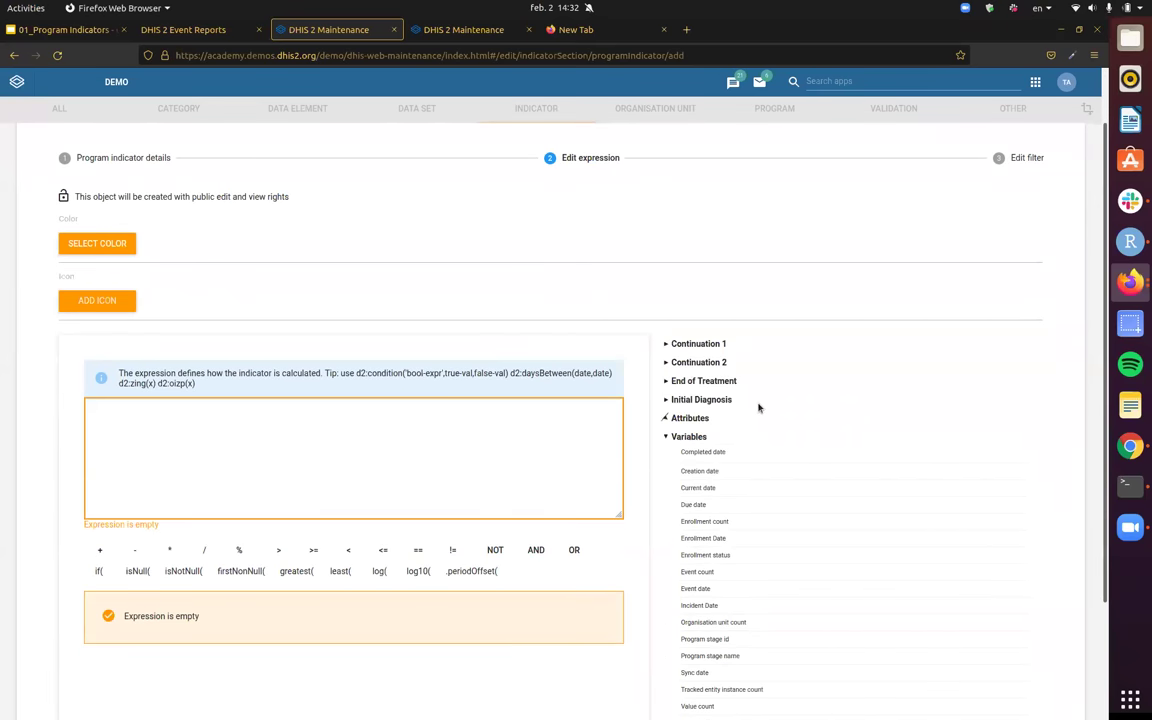
{"action": "scroll", "coordinate": [700, 480], "scroll_direction": "down", "scroll_amount": 1}
{"action": "scroll", "coordinate": [700, 480], "scroll_direction": "down", "scroll_amount": 1}
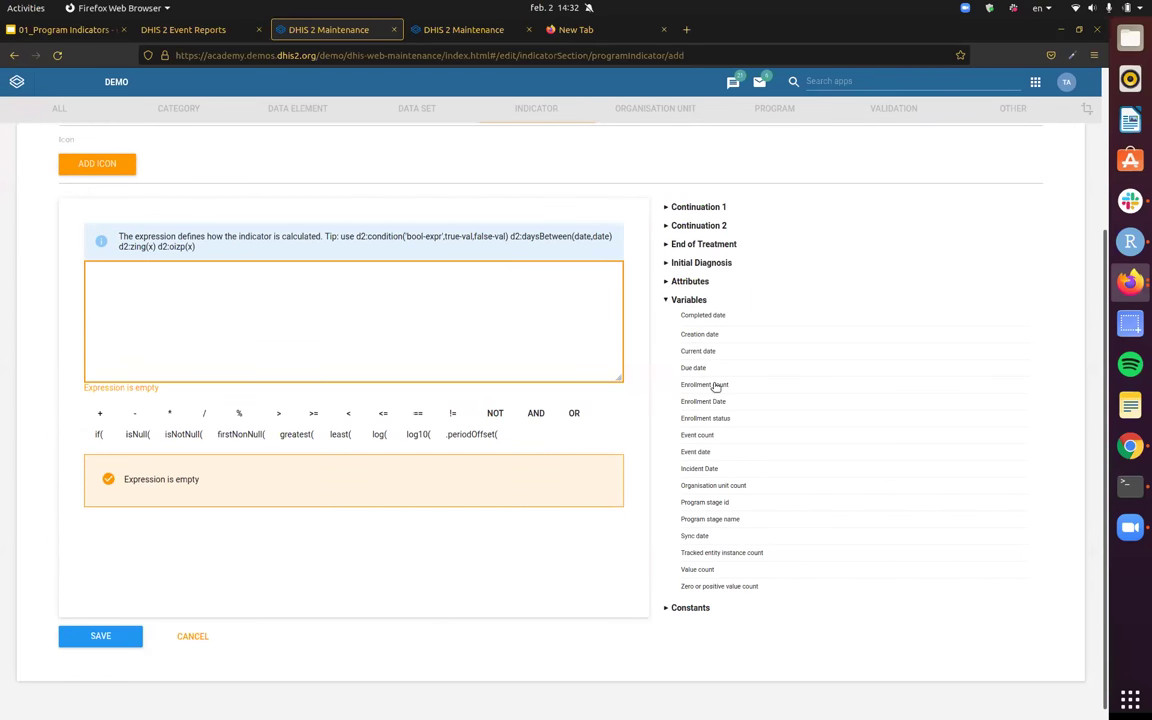
- Insert the Event count variable as the program indicator's expression
{"action": "left_click", "coordinate": [699, 442]}
{"action": "scroll", "coordinate": [457, 309], "scroll_direction": "up", "scroll_amount": 2}
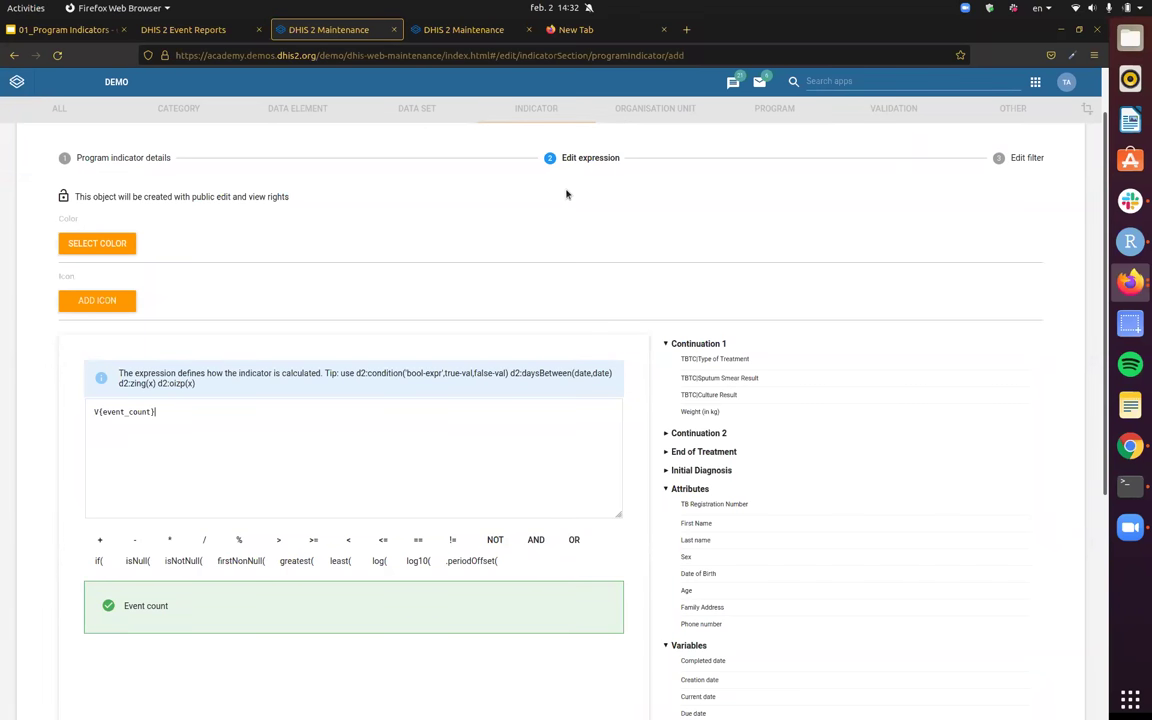
{"action": "scroll", "coordinate": [566, 194], "scroll_direction": "up", "scroll_amount": 1}
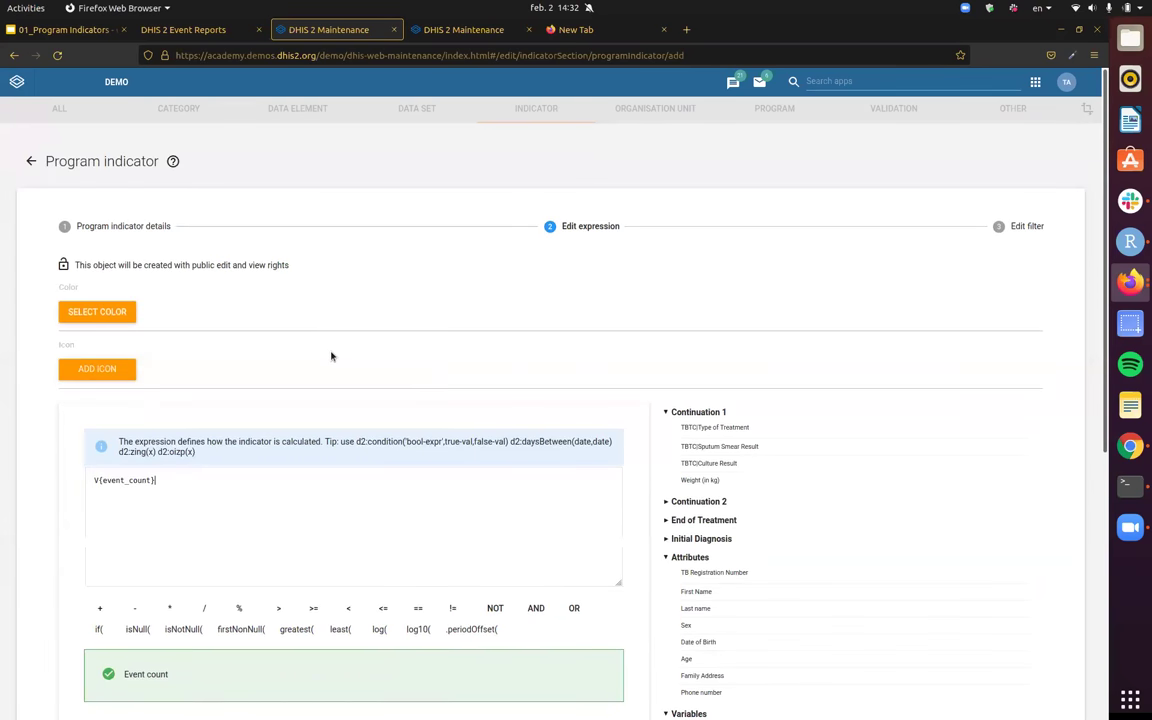
- Open the indicator's filter editor and insert the Initial Diagnosis data element TBTC|TB Disease Site
{"action": "left_click", "coordinate": [1027, 228]}
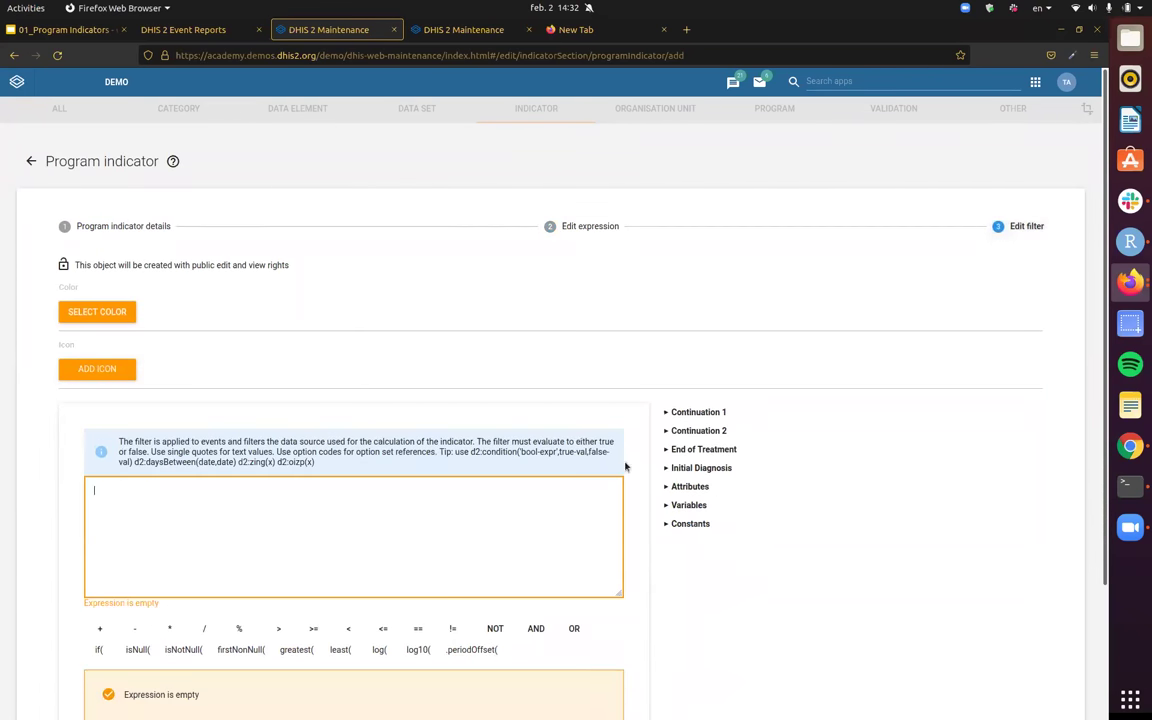
{"action": "scroll", "coordinate": [546, 487], "scroll_direction": "down", "scroll_amount": 1}
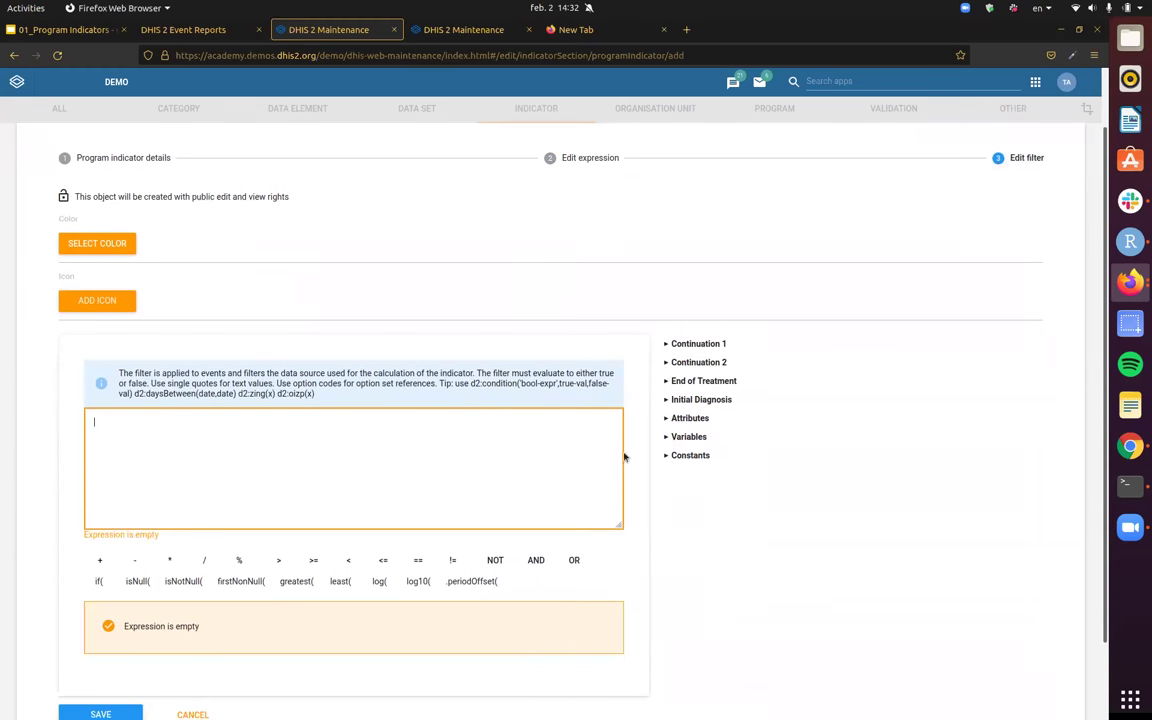
{"action": "left_click", "coordinate": [669, 400]}
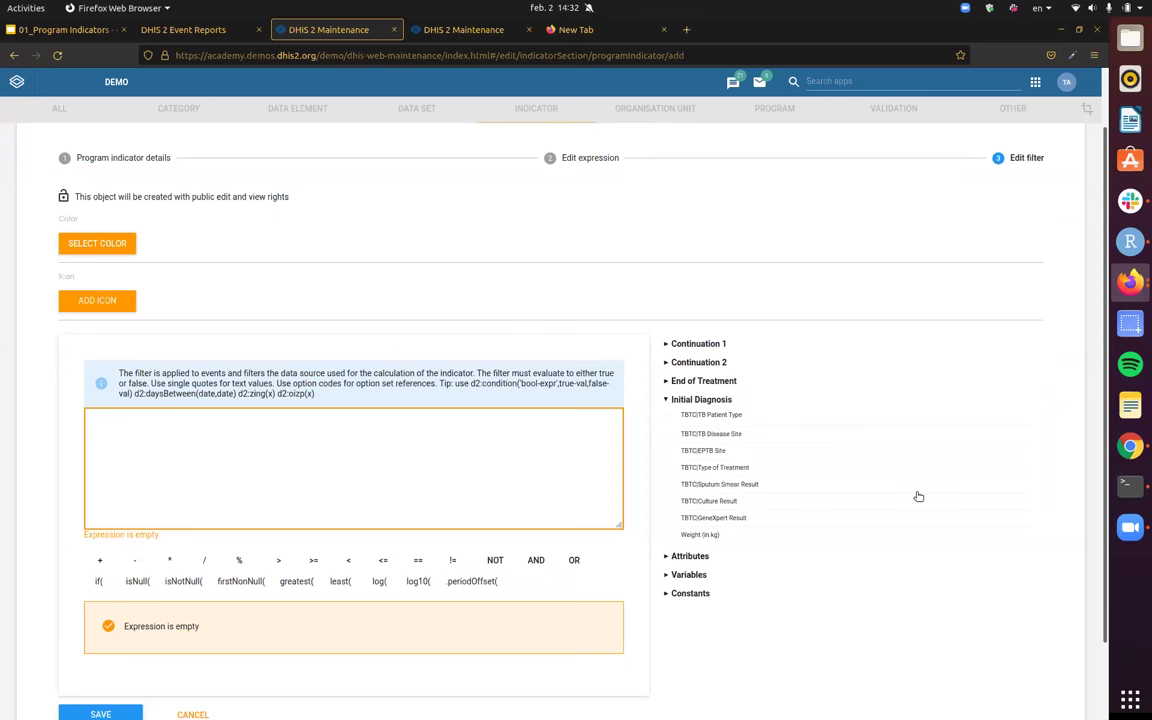
{"action": "left_click", "coordinate": [733, 435]}
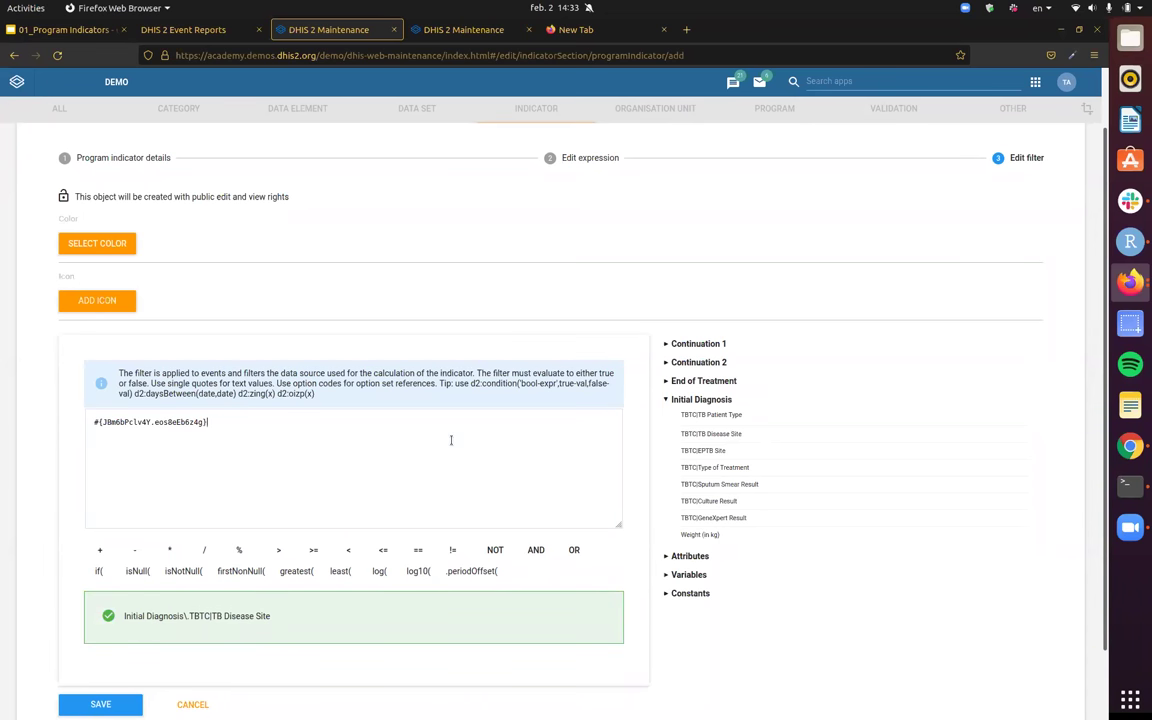
- Switch to DHIS 2 Event Reports and show its data selection to check the TB Disease Site options
{"action": "left_click", "coordinate": [205, 30]}
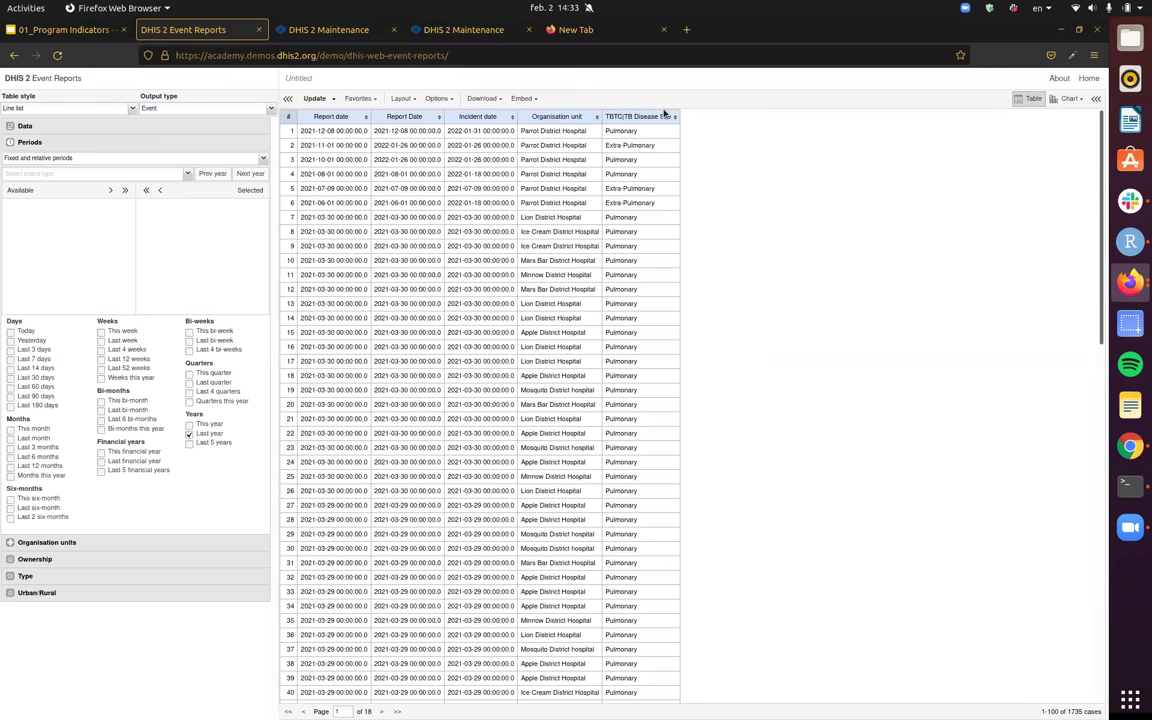
{"action": "left_click", "coordinate": [122, 125]}
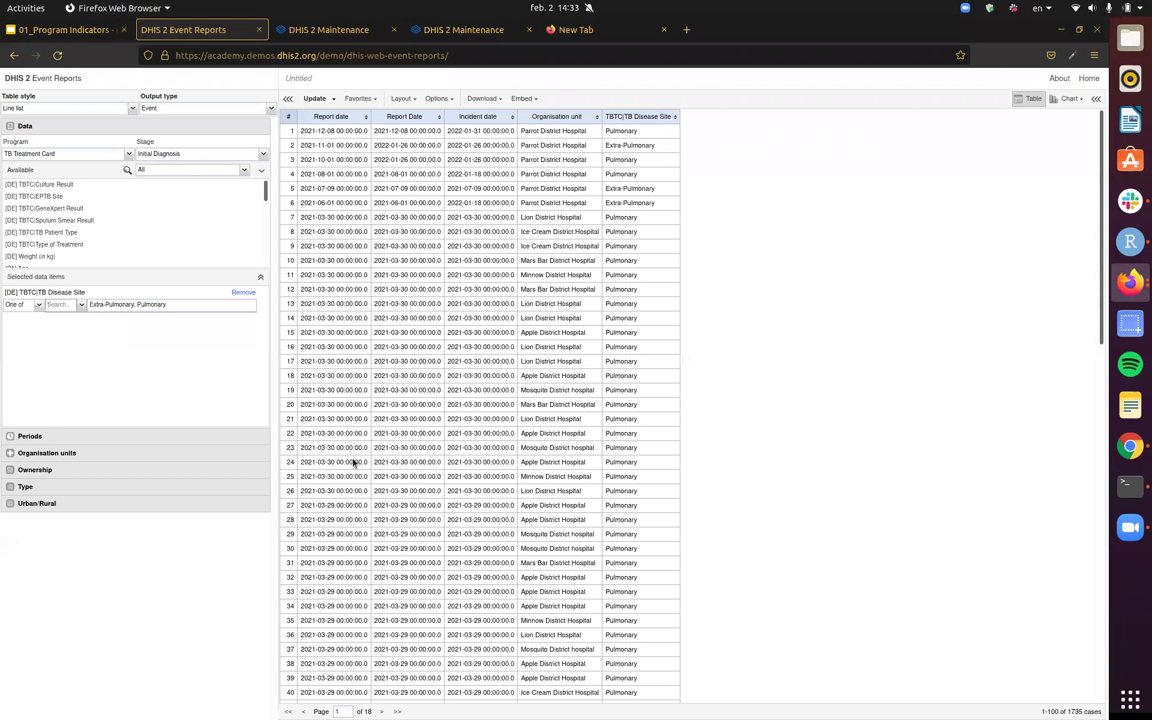
- Switch to Option set management in DHIS 2 Maintenance and search the apps for "op"
{"action": "left_click", "coordinate": [439, 33]}
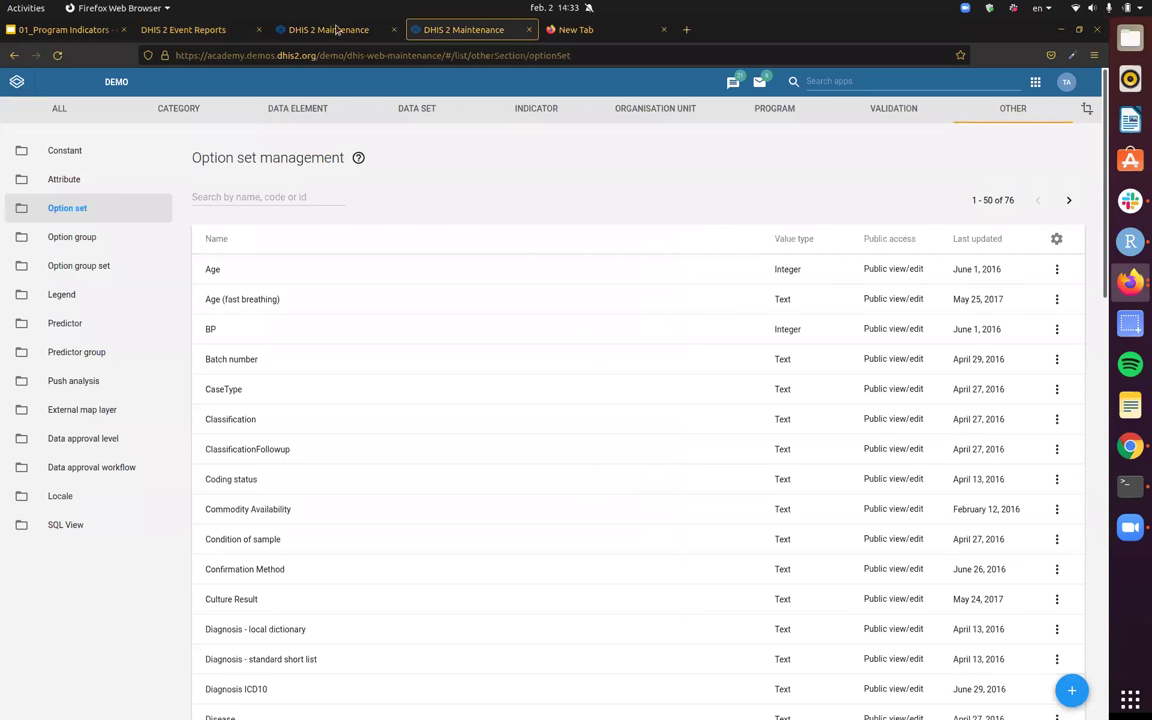
{"action": "left_click", "coordinate": [938, 79]}
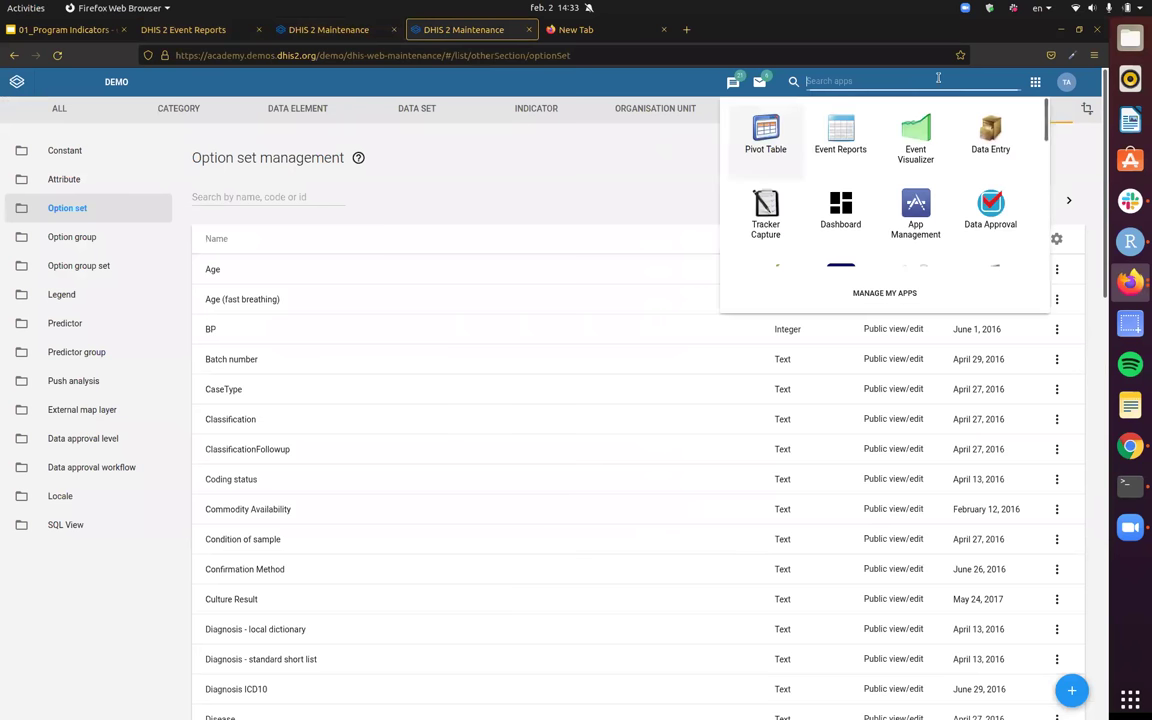
{"action": "type", "text": "op"}
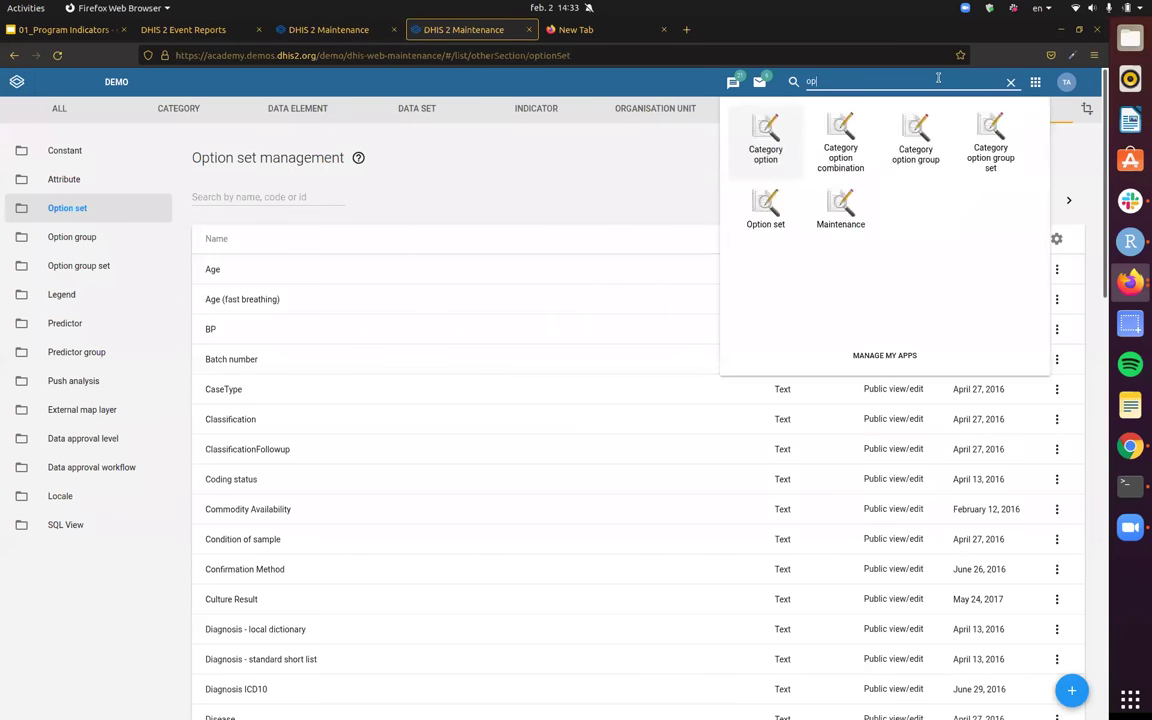
{"action": "type", "text": "ts"}
{"action": "key", "text": "BackSpace"}
{"action": "key", "text": "BackSpace"}
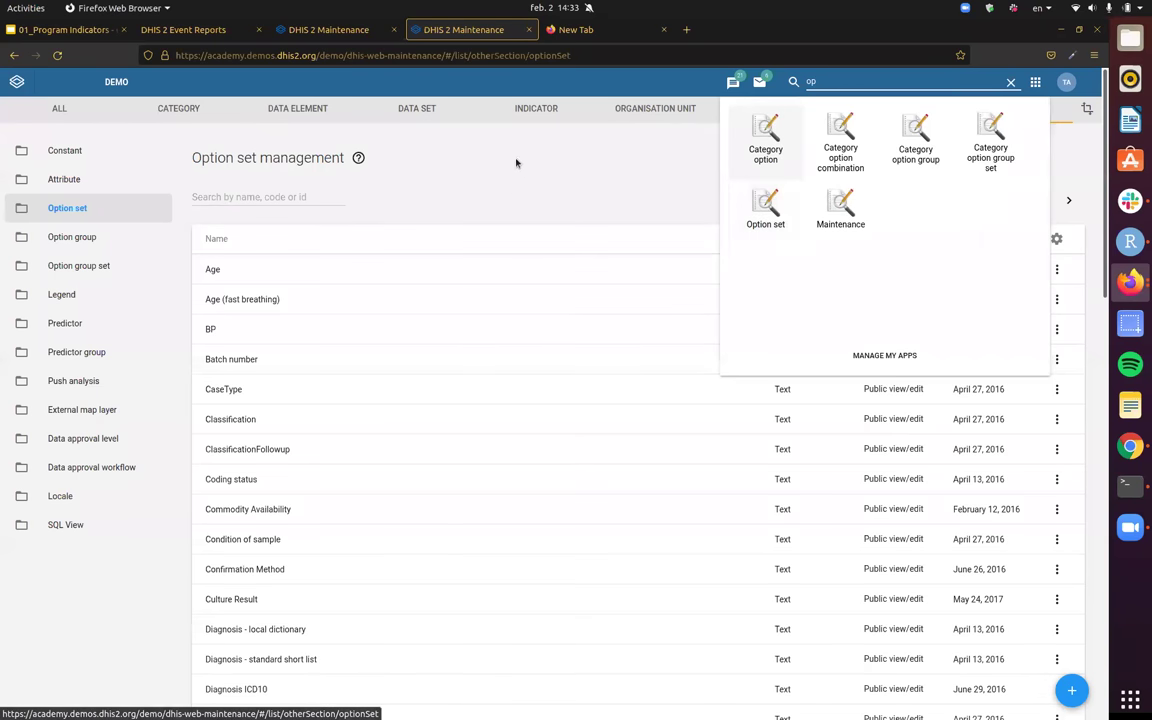
- Search the option sets for "disease" and open the options of TB Disease Site
{"action": "left_click", "coordinate": [254, 198]}
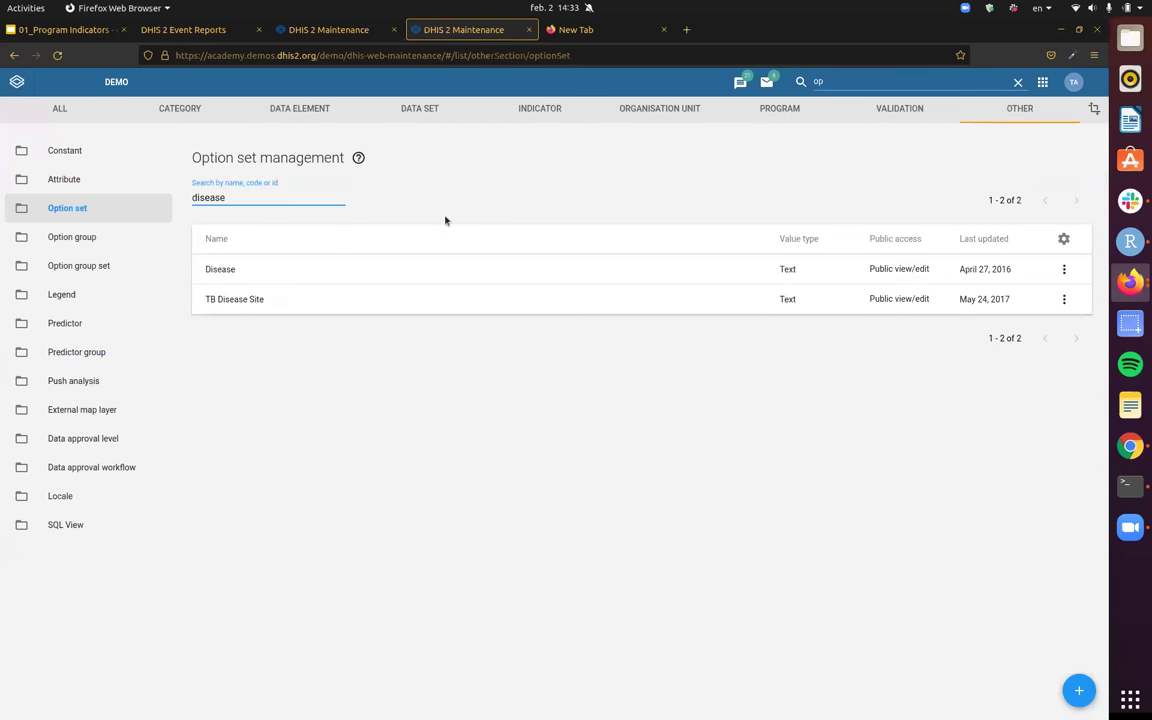
{"action": "left_click", "coordinate": [499, 310]}
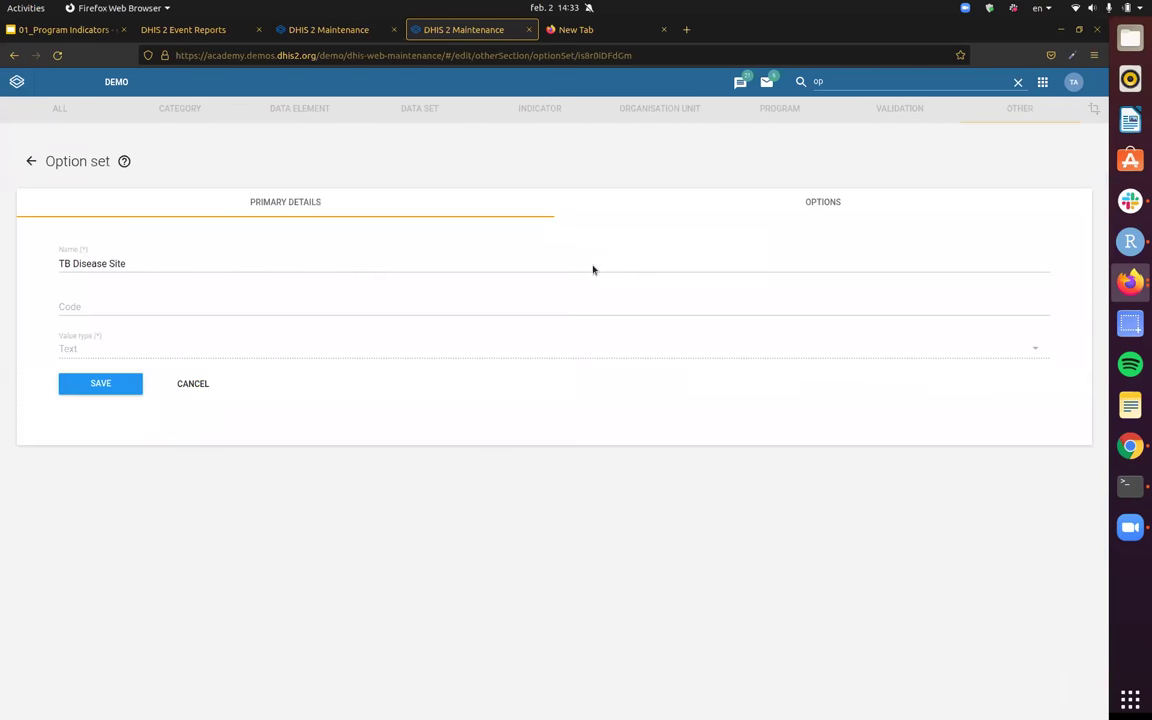
{"action": "left_click", "coordinate": [843, 205]}
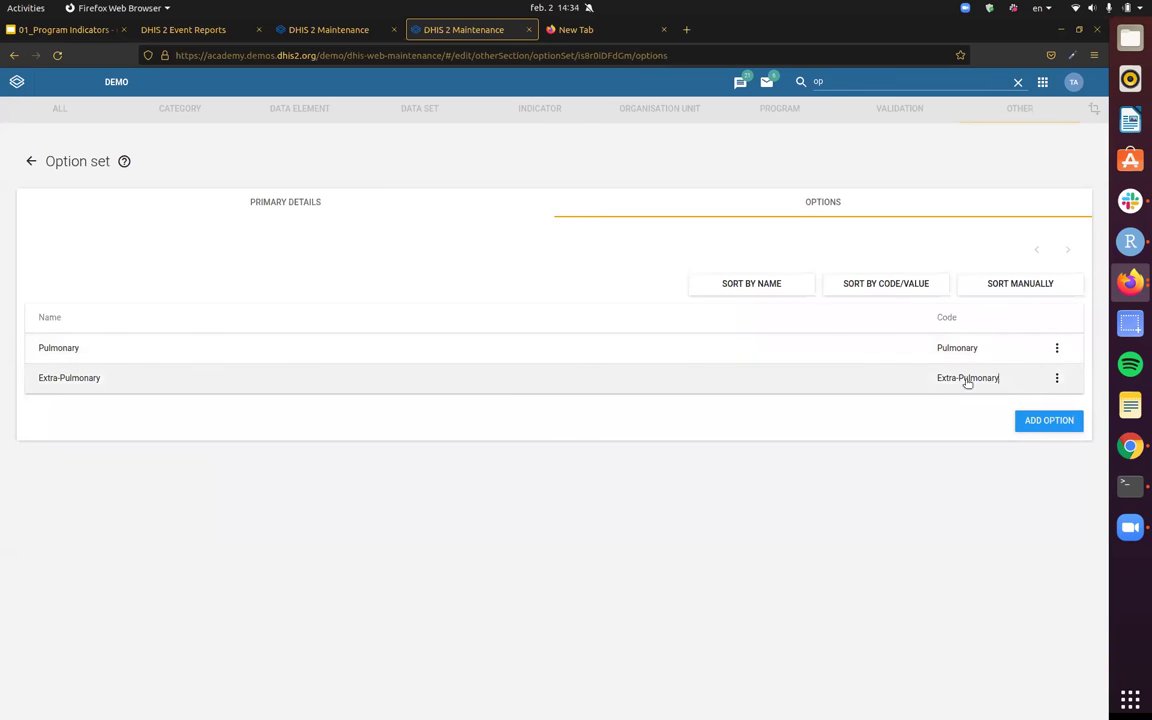
- Copy the code of the Extra-Pulmonary option and close its editing dialog without saving
{"action": "left_click", "coordinate": [931, 378]}
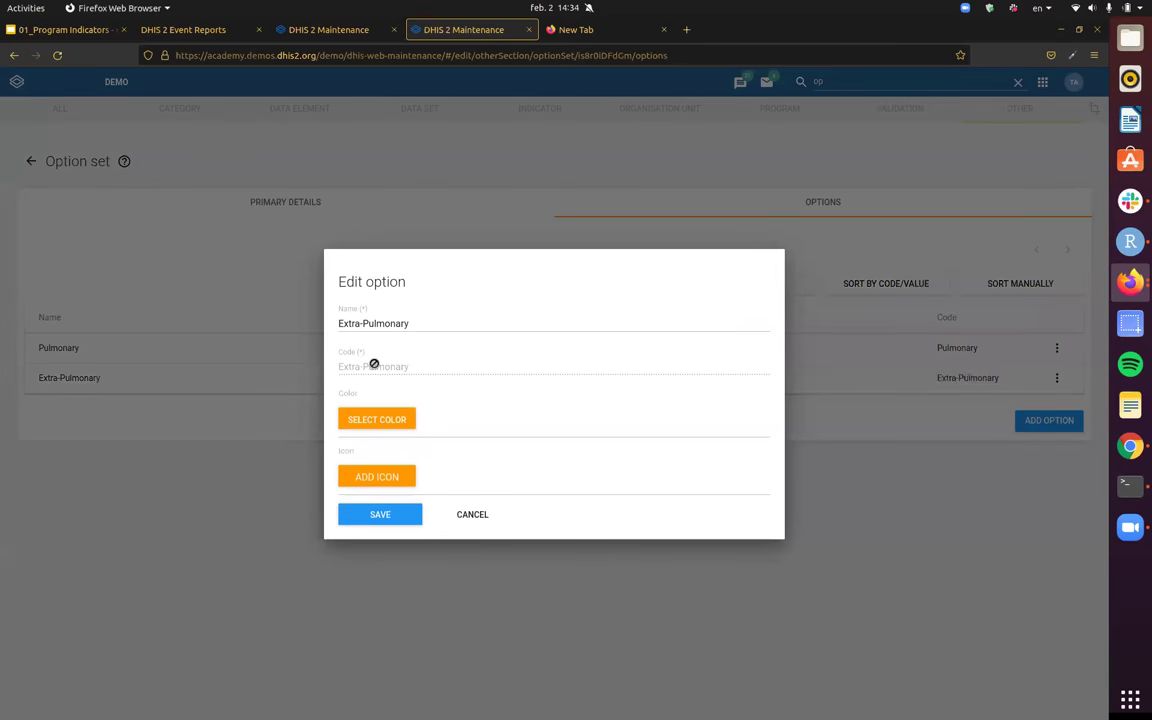
{"action": "triple_click", "coordinate": [374, 364]}
{"action": "key", "text": "ctrl+c"}
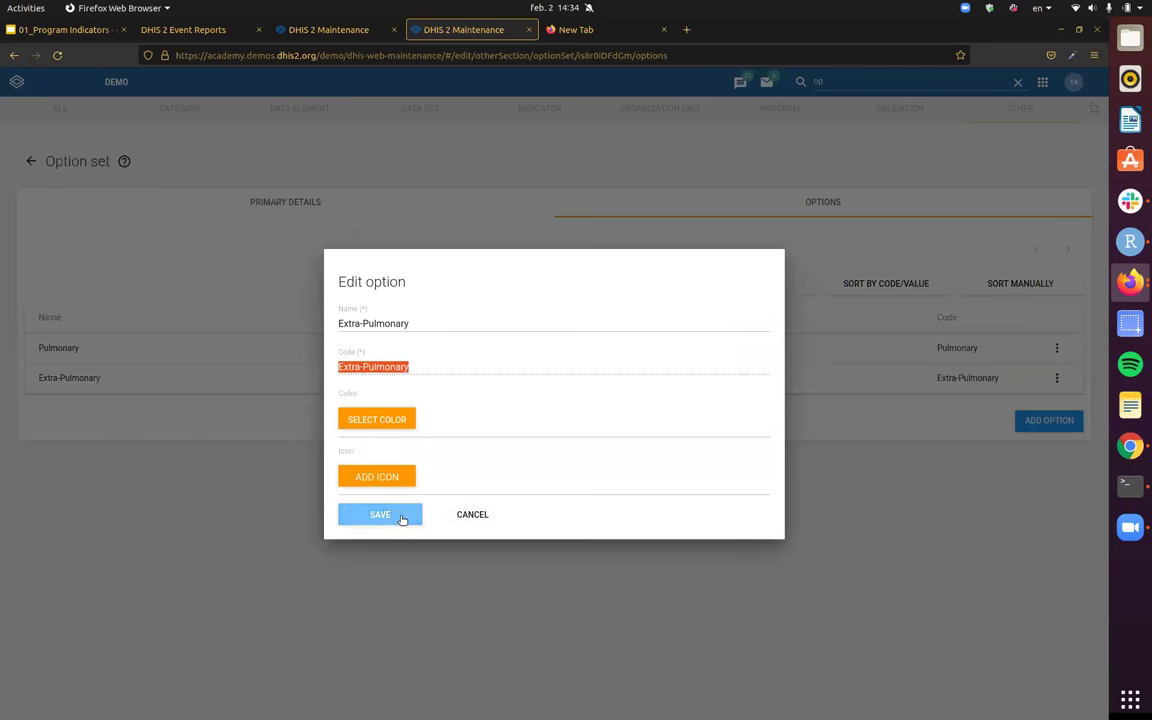
{"action": "left_click", "coordinate": [472, 514]}
- Return to the indicator's filter and append =='Extra-Pulmonary' after the TB Disease Site element
{"action": "left_click", "coordinate": [330, 30]}
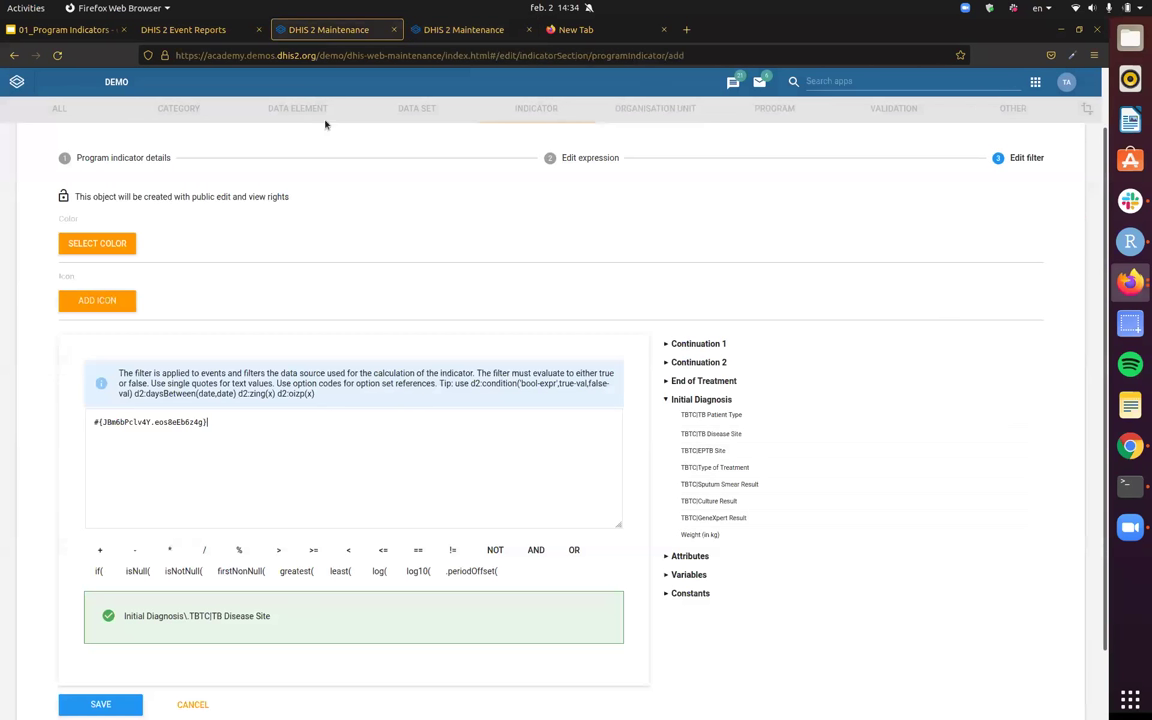
{"action": "left_click", "coordinate": [353, 453]}
{"action": "type", "text": "=''"}
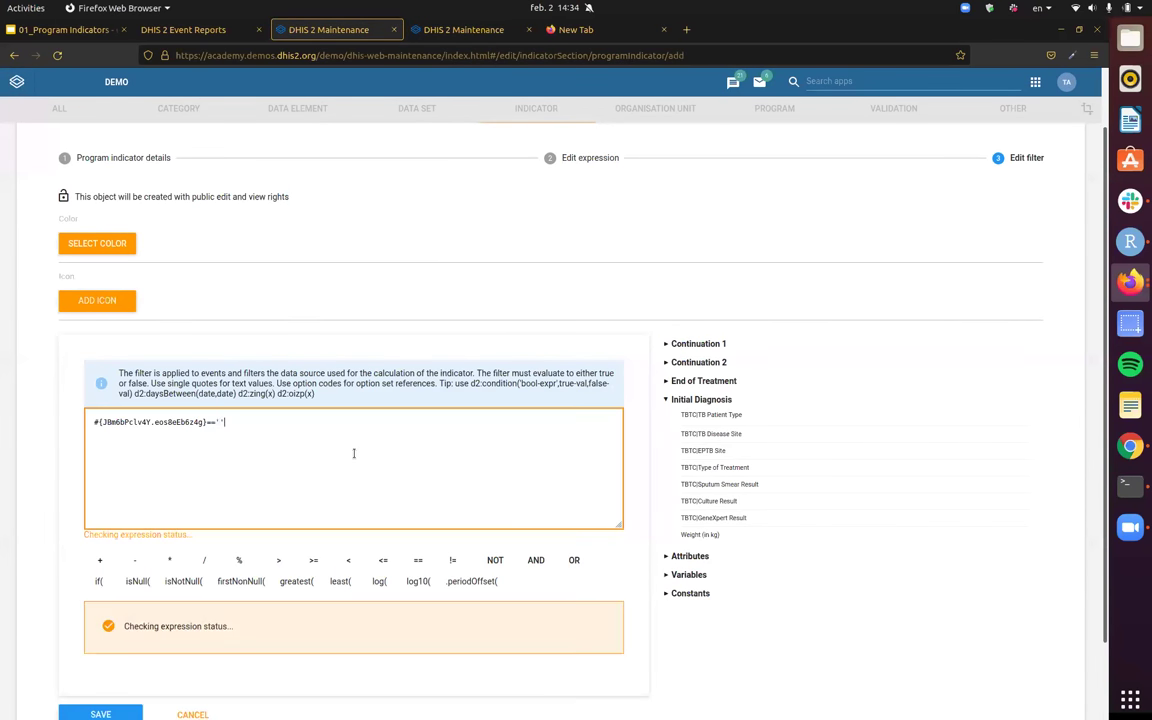
{"action": "key", "text": "Left"}
{"action": "key", "text": "ctrl+v"}
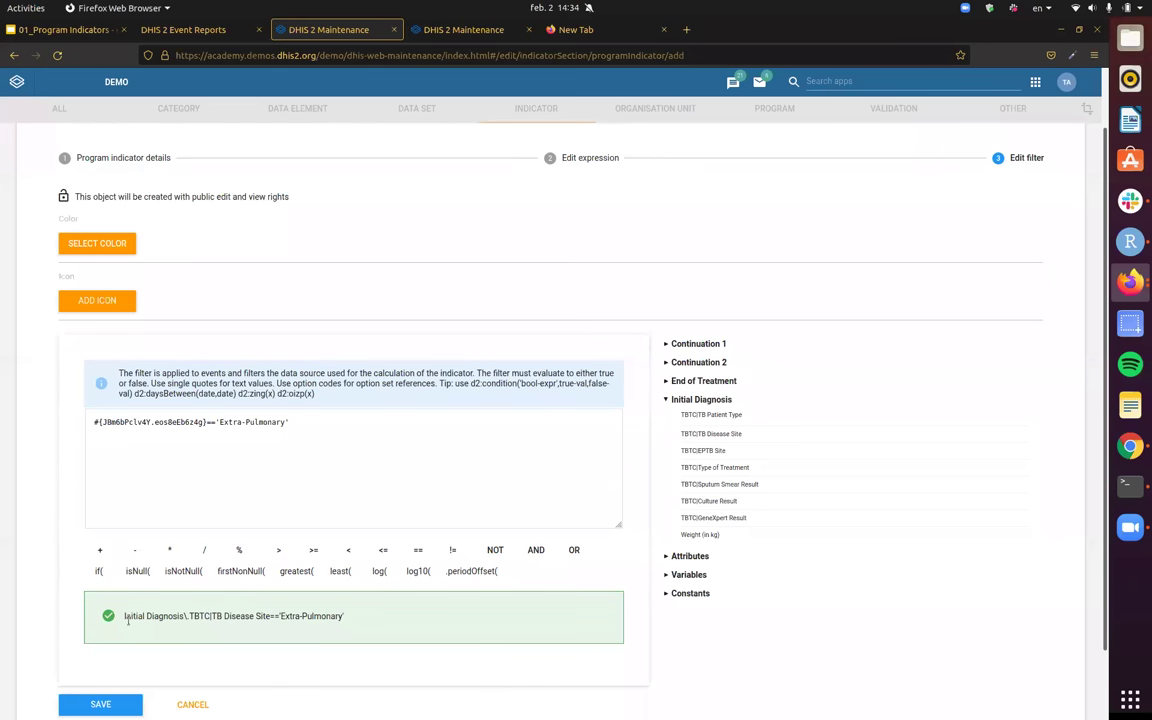
- Review the data element and option value parts of the filter's plain-text description
{"action": "left_click_drag", "start_coordinate": [270, 616], "coordinate": [133, 617]}
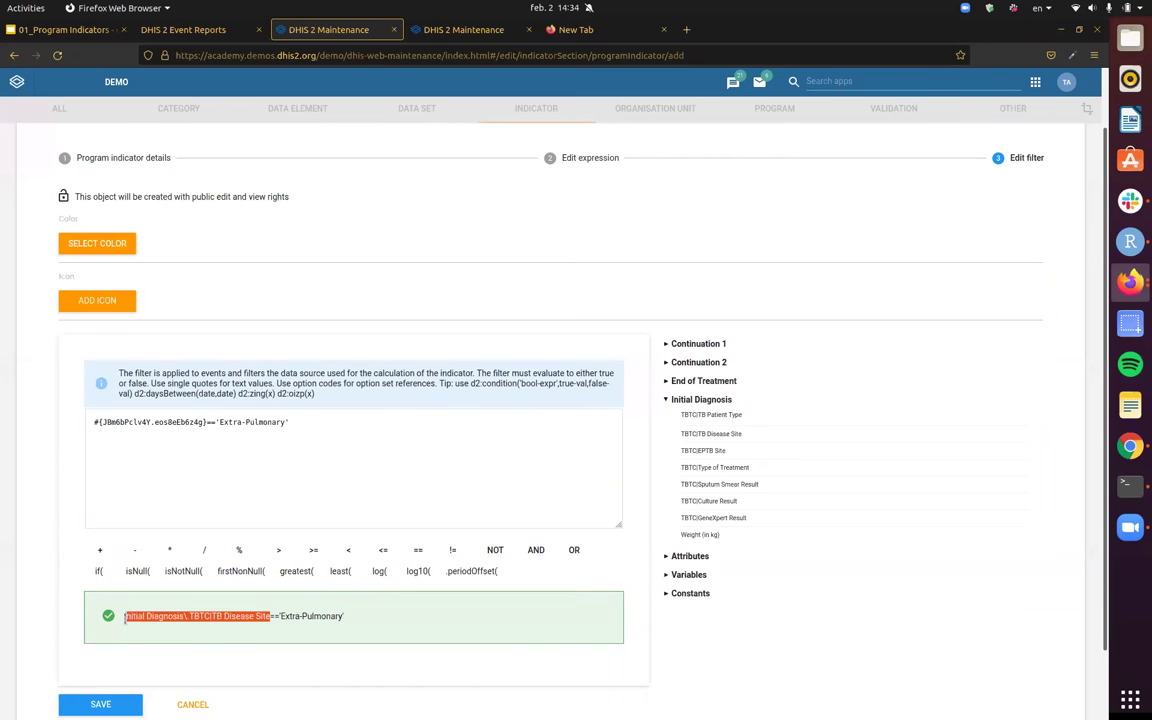
{"action": "left_click", "coordinate": [158, 626]}
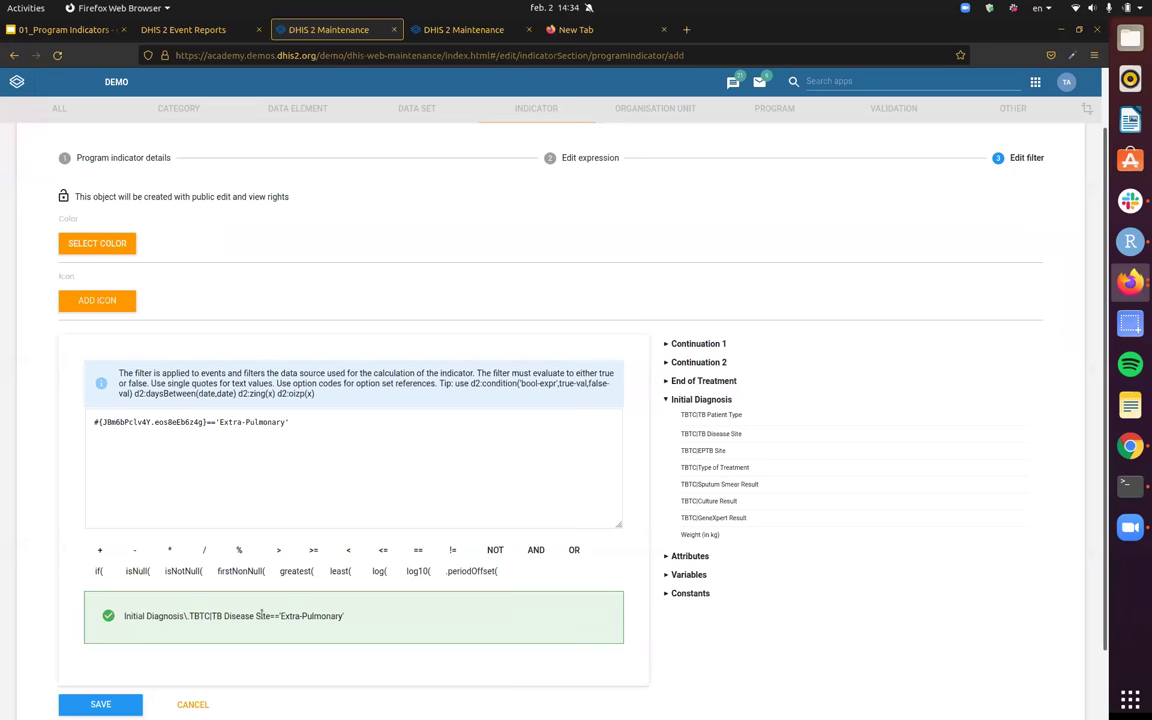
{"action": "left_click_drag", "start_coordinate": [281, 616], "coordinate": [342, 620]}
{"action": "left_click", "coordinate": [386, 620]}
- Save the new program indicator
{"action": "scroll", "coordinate": [488, 449], "scroll_direction": "down", "scroll_amount": 1}
{"action": "left_click", "coordinate": [100, 638]}
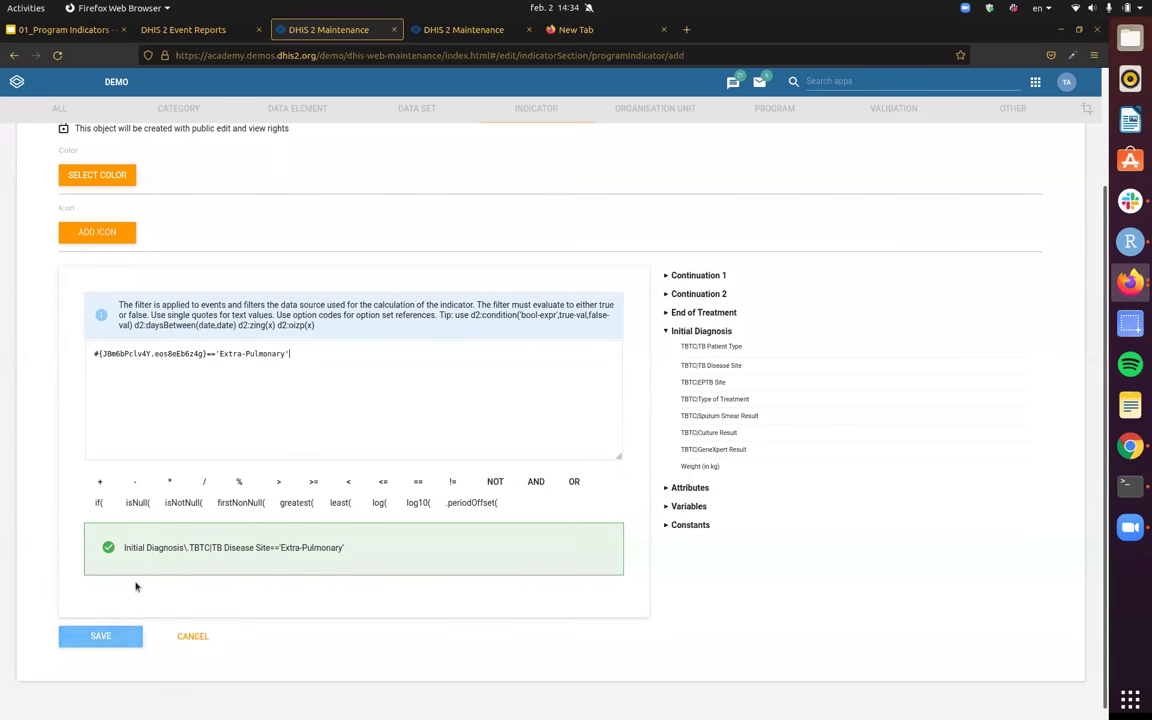
{"action": "left_click", "coordinate": [100, 637]}
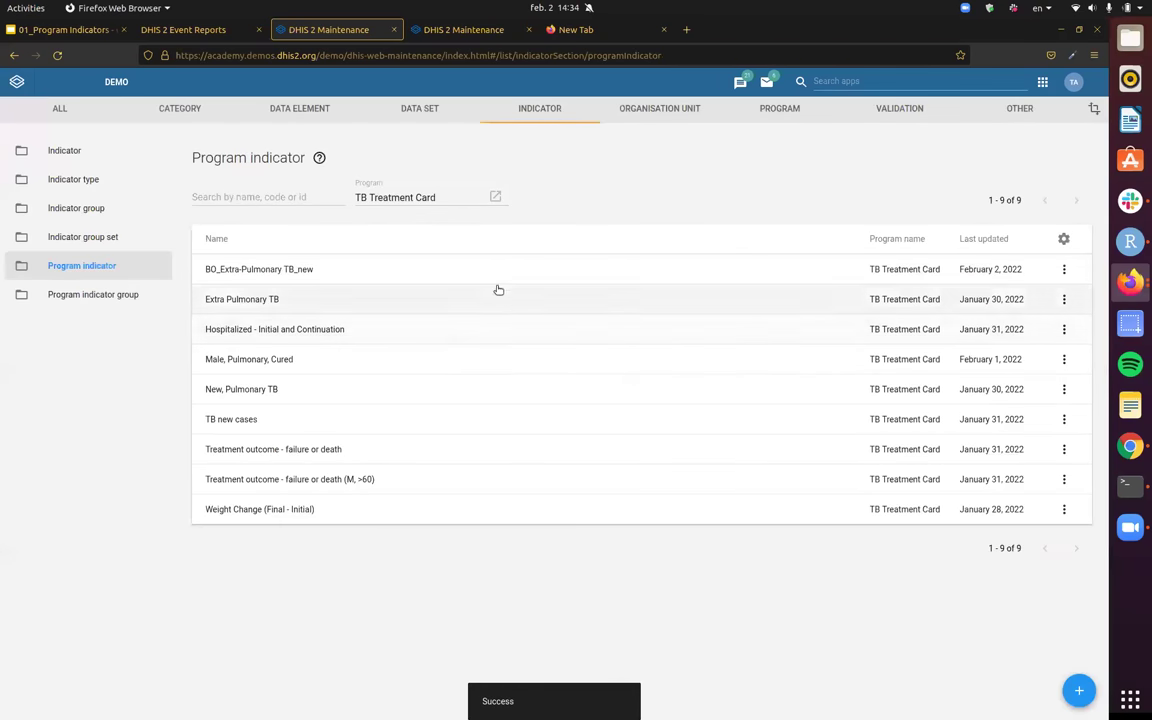
- Reopen the BO_Extra-Pulmonary TB_new program indicator and review its details, expression and filter
{"action": "left_click", "coordinate": [490, 269]}
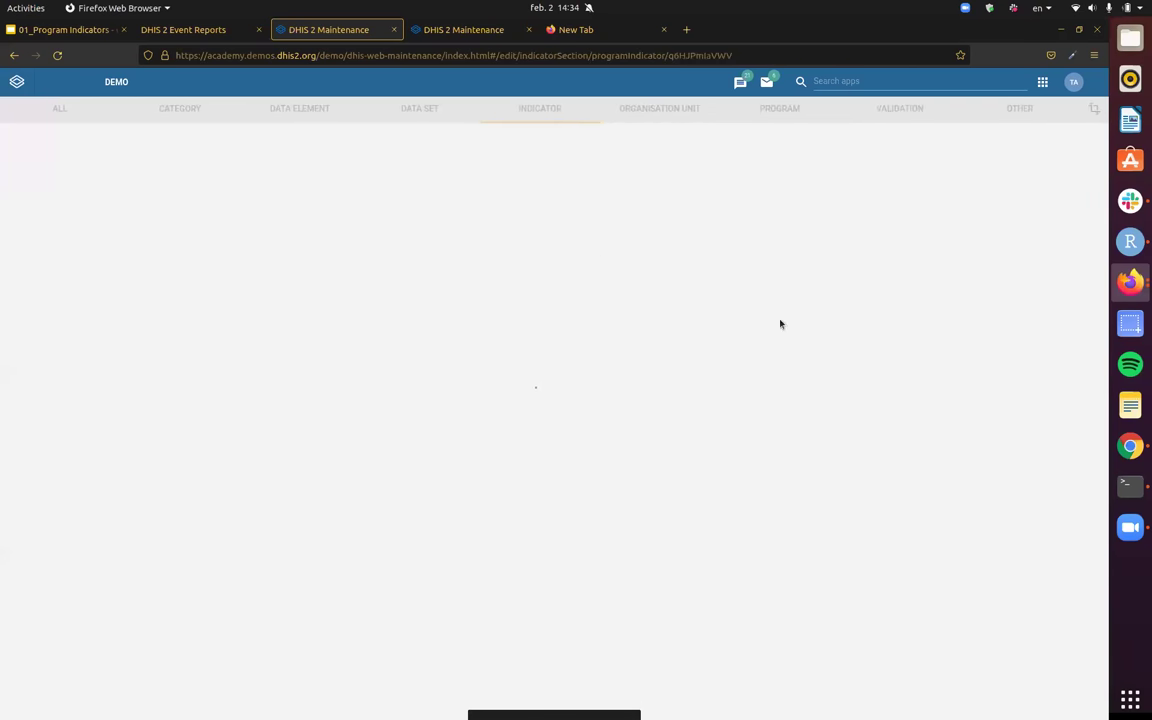
{"action": "scroll", "coordinate": [545, 339], "scroll_direction": "down", "scroll_amount": 5}
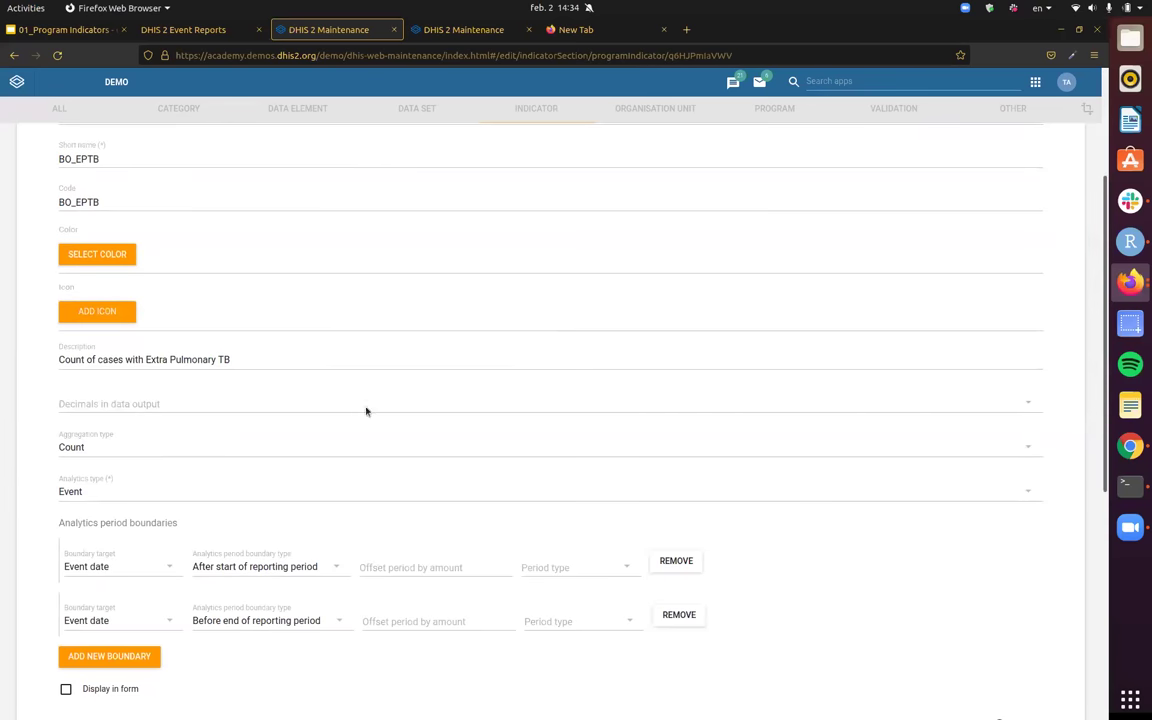
{"action": "scroll", "coordinate": [560, 433], "scroll_direction": "down", "scroll_amount": 3}
{"action": "scroll", "coordinate": [430, 455], "scroll_direction": "up", "scroll_amount": 4}
{"action": "scroll", "coordinate": [480, 530], "scroll_direction": "up", "scroll_amount": 4}
{"action": "left_click", "coordinate": [560, 226]}
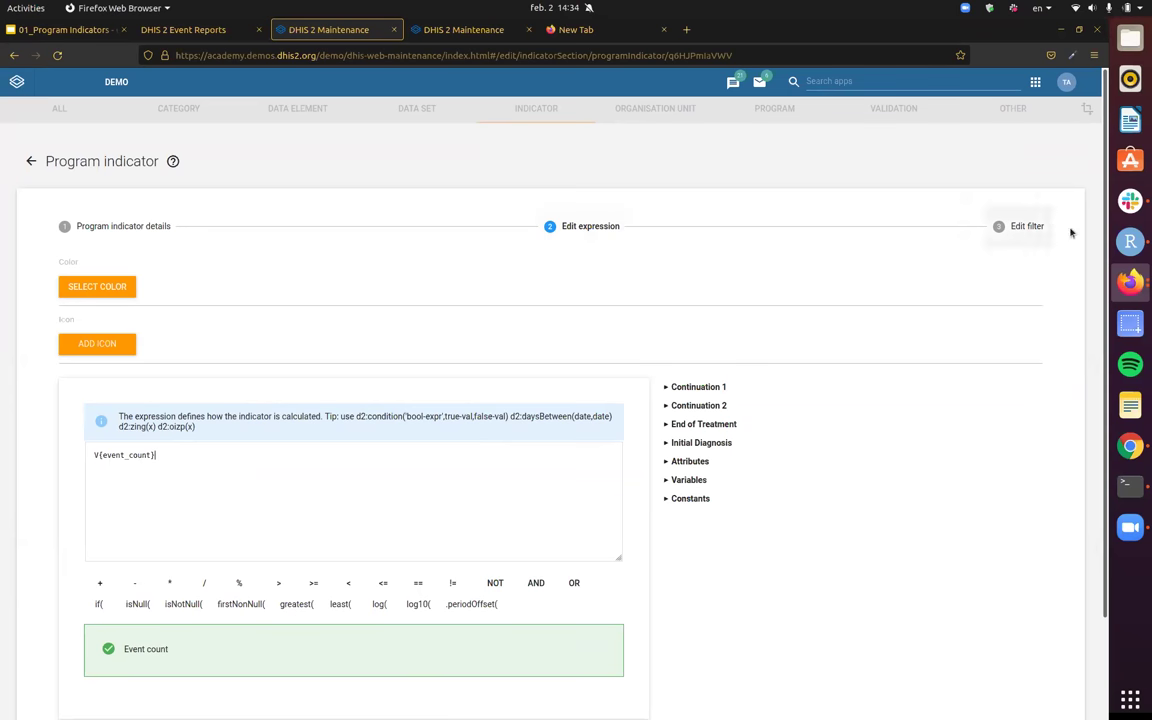
{"action": "left_click", "coordinate": [1010, 230]}
{"action": "left_click", "coordinate": [321, 471]}
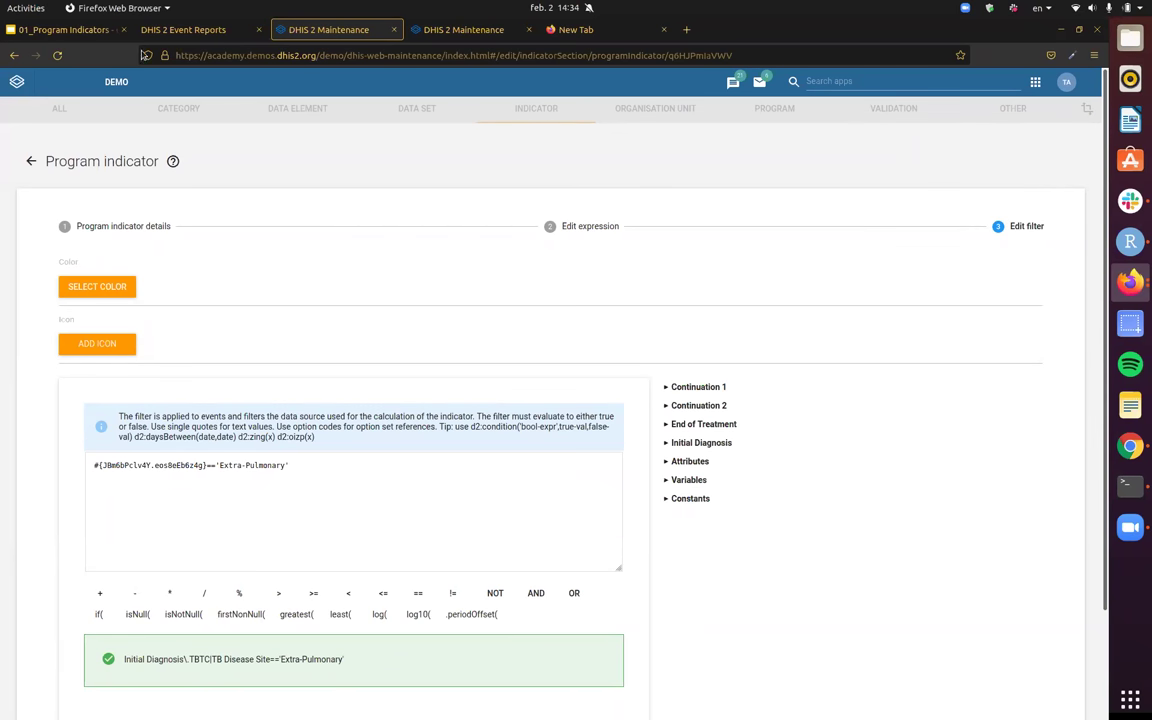
- Restrict TB Disease Site in Event Reports to Extra-Pulmonary only and update last year's event list
{"action": "left_click", "coordinate": [186, 32]}
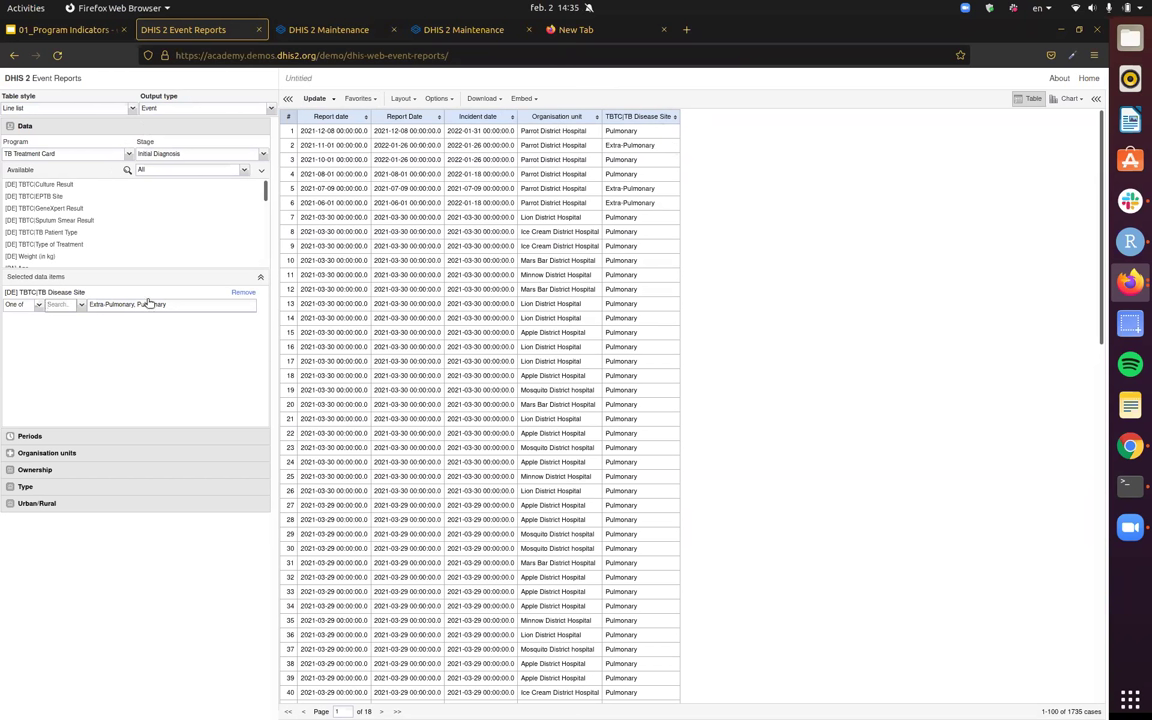
{"action": "left_click", "coordinate": [73, 307]}
{"action": "left_click", "coordinate": [140, 305]}
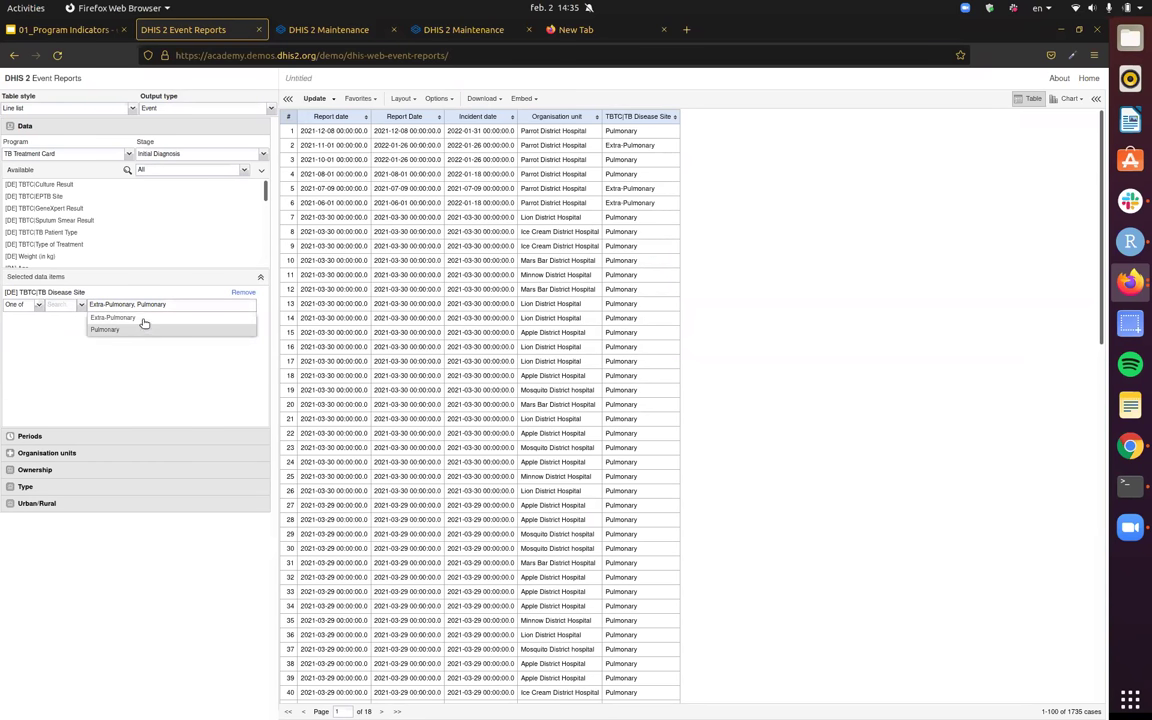
{"action": "left_click", "coordinate": [121, 438]}
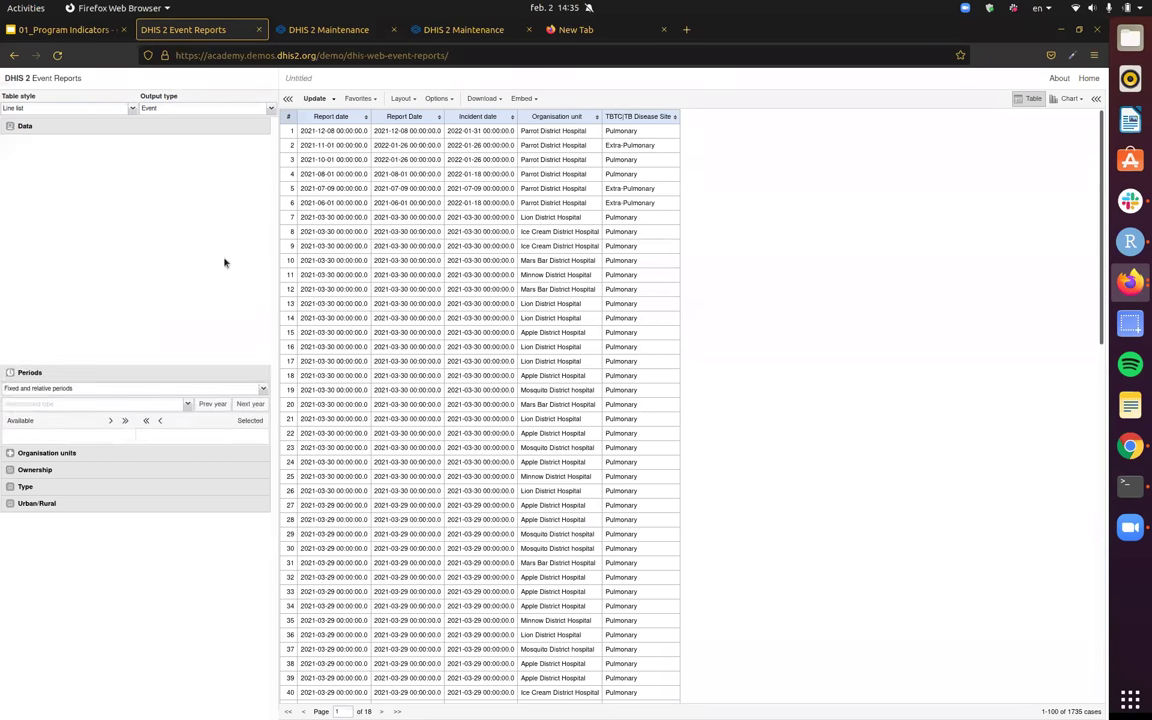
{"action": "left_click", "coordinate": [314, 98]}
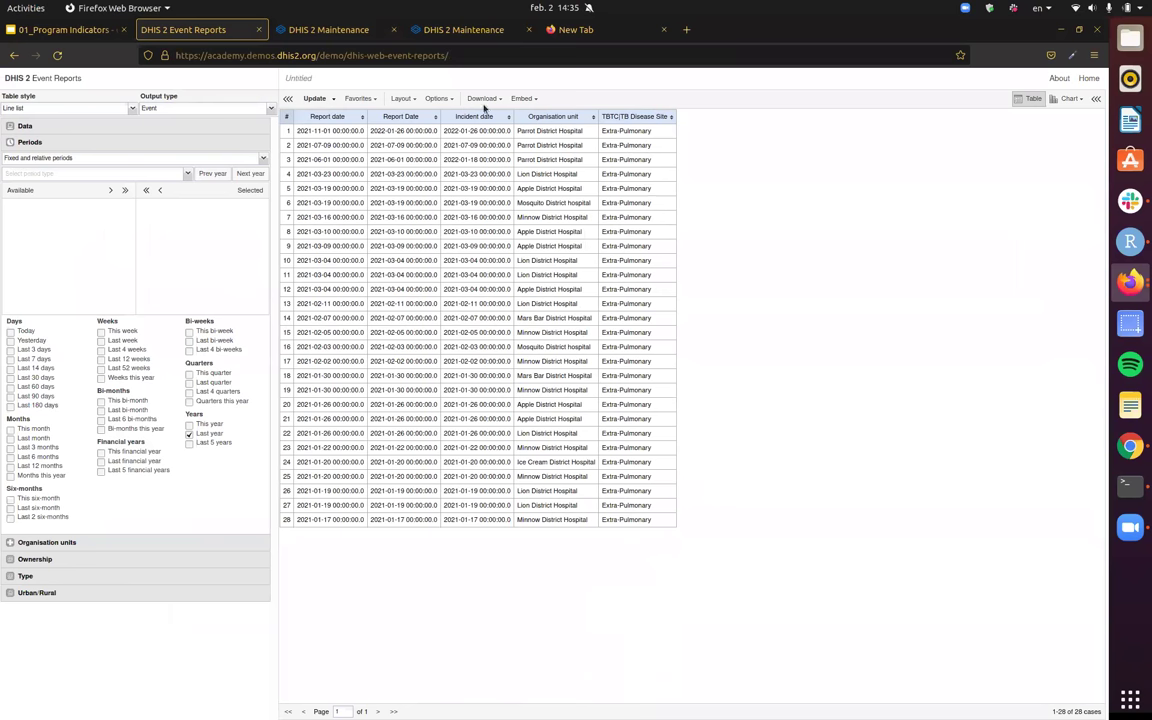
- Duplicate the Event Reports browser tab and go to the DHIS2 home dashboard in the duplicate
{"action": "right_click", "coordinate": [229, 31]}
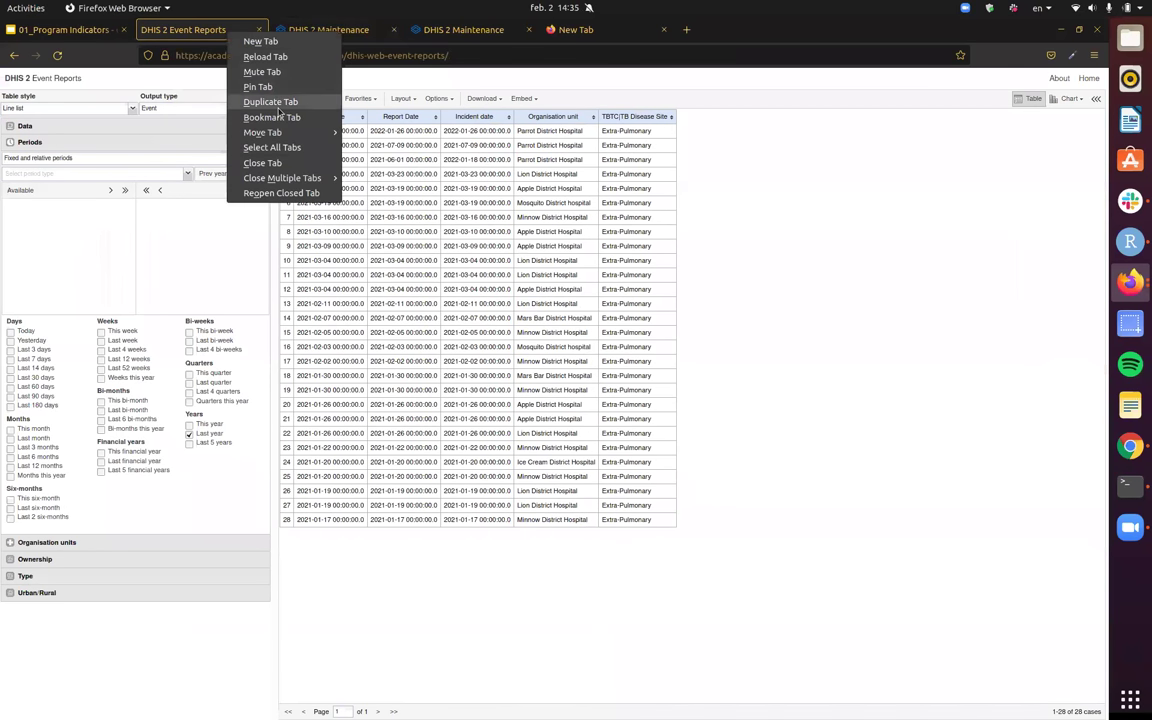
{"action": "left_click", "coordinate": [272, 102]}
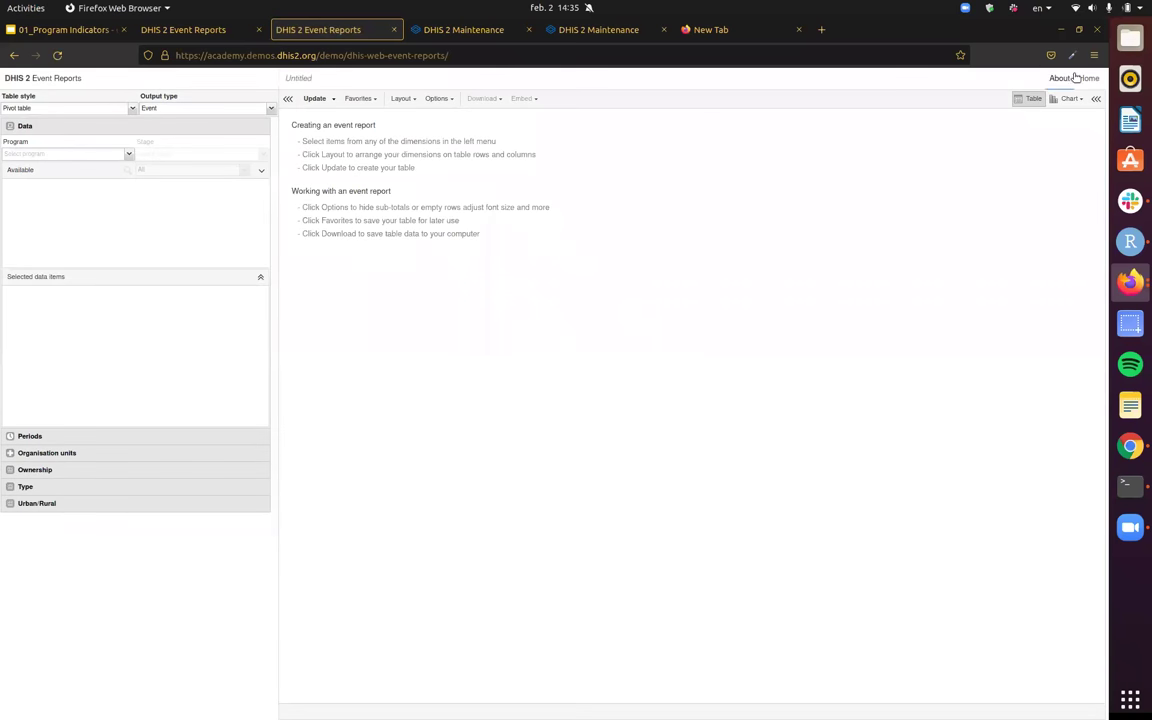
{"action": "left_click", "coordinate": [1088, 78]}
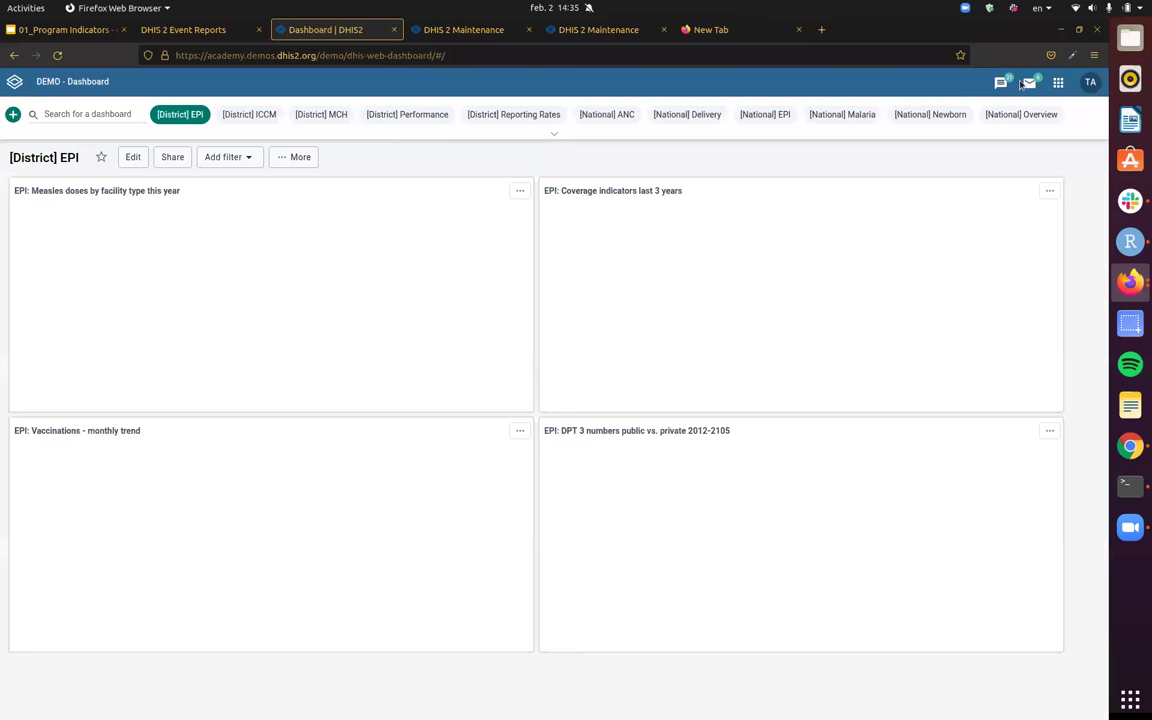
- Search the apps for the pivot table app and open it from the dashboard
{"action": "left_click", "coordinate": [1058, 81]}
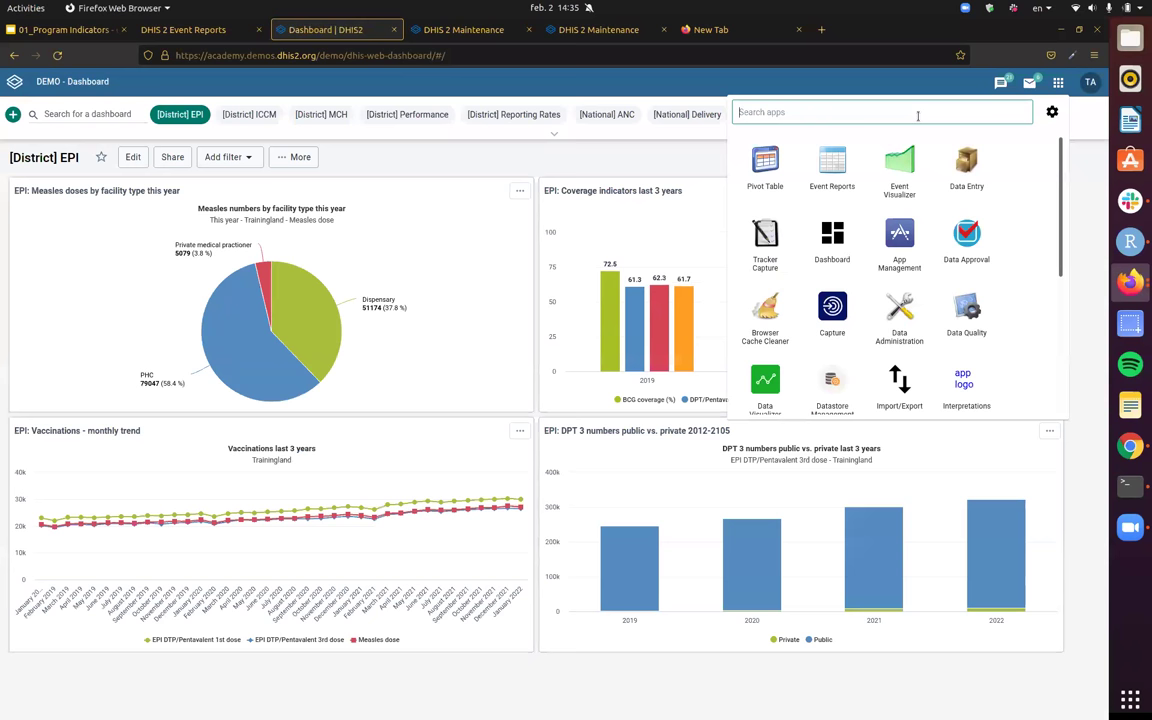
{"action": "type", "text": "m"}
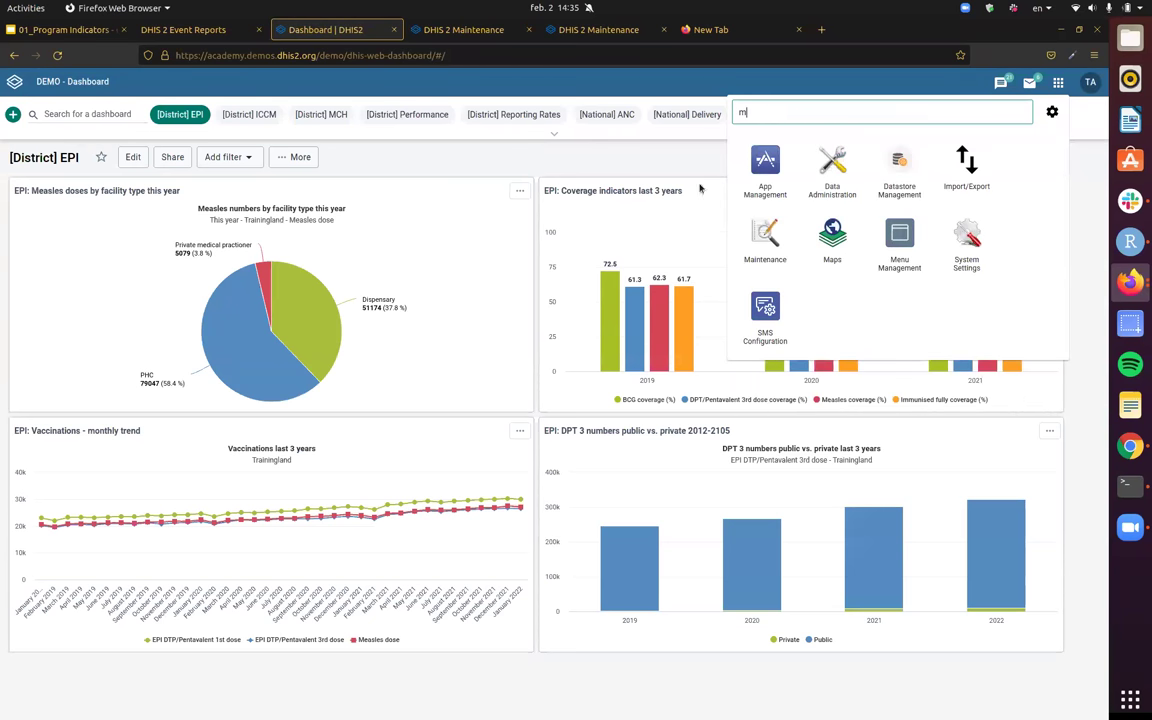
{"action": "type", "text": "ain"}
{"action": "double_click", "coordinate": [802, 103]}
{"action": "type", "text": "pi"}
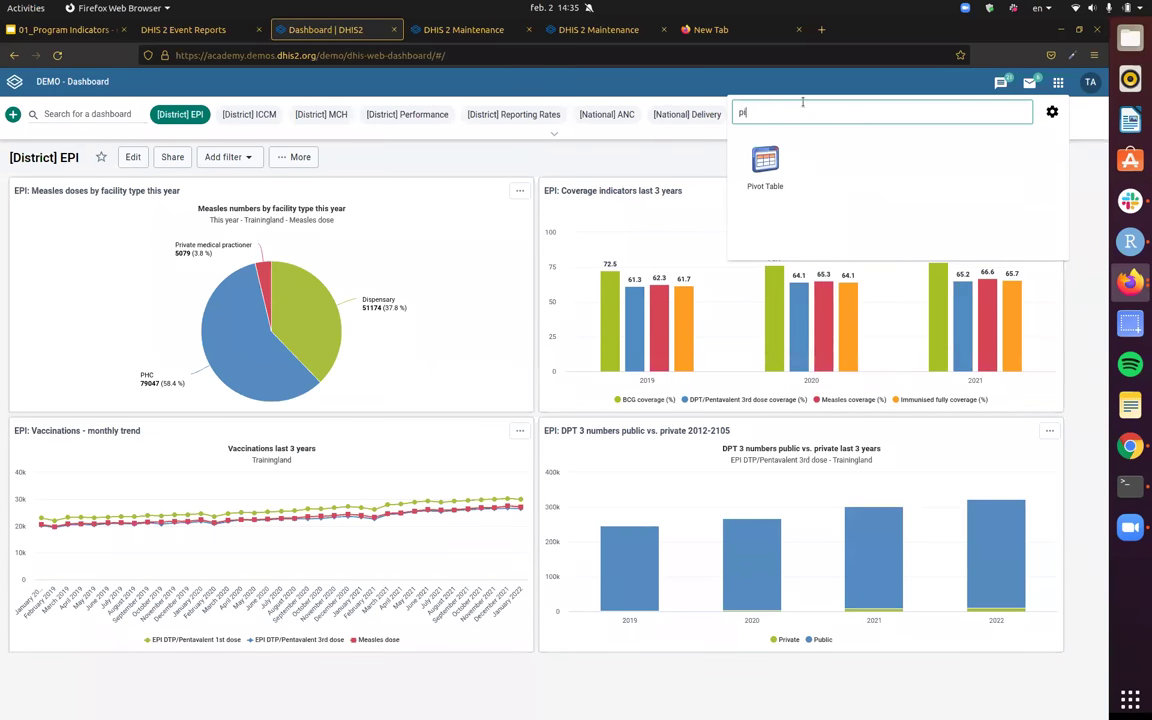
{"action": "type", "text": "vo"}
{"action": "left_click", "coordinate": [765, 165]}
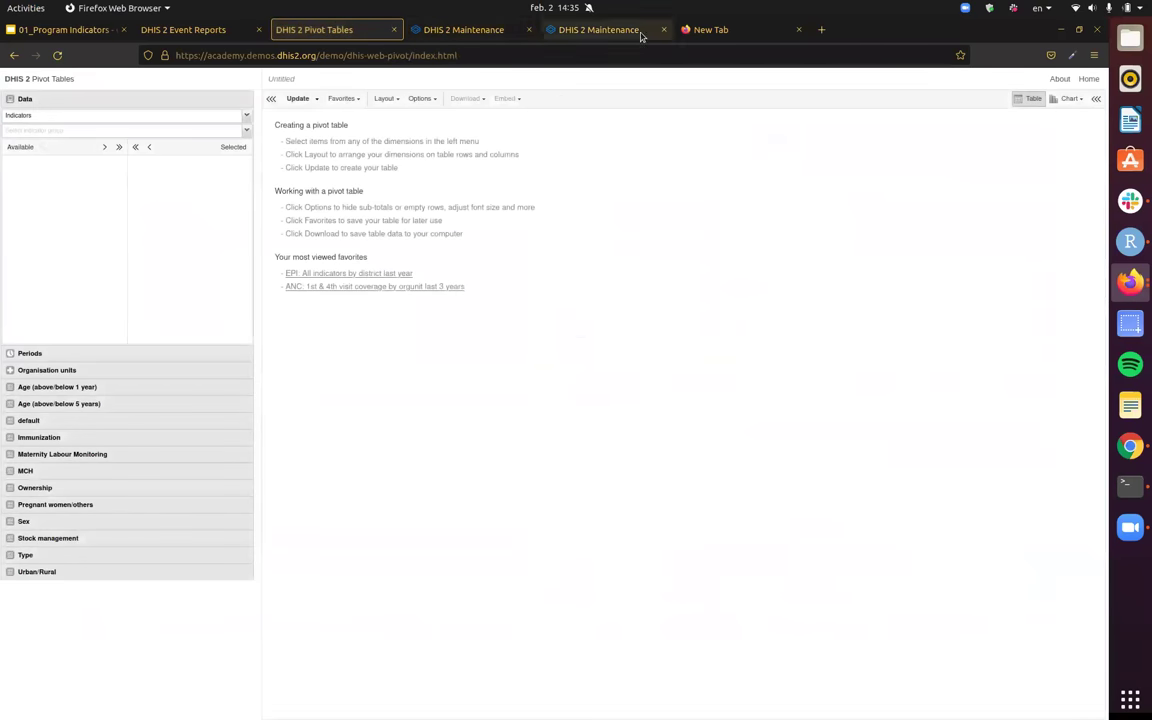
- Select the BO_Extra-Pulmonary TB_new and Extra Pulmonary TB program indicators of the TB Treatment Card program as the pivot table's data
{"action": "left_click", "coordinate": [180, 131]}
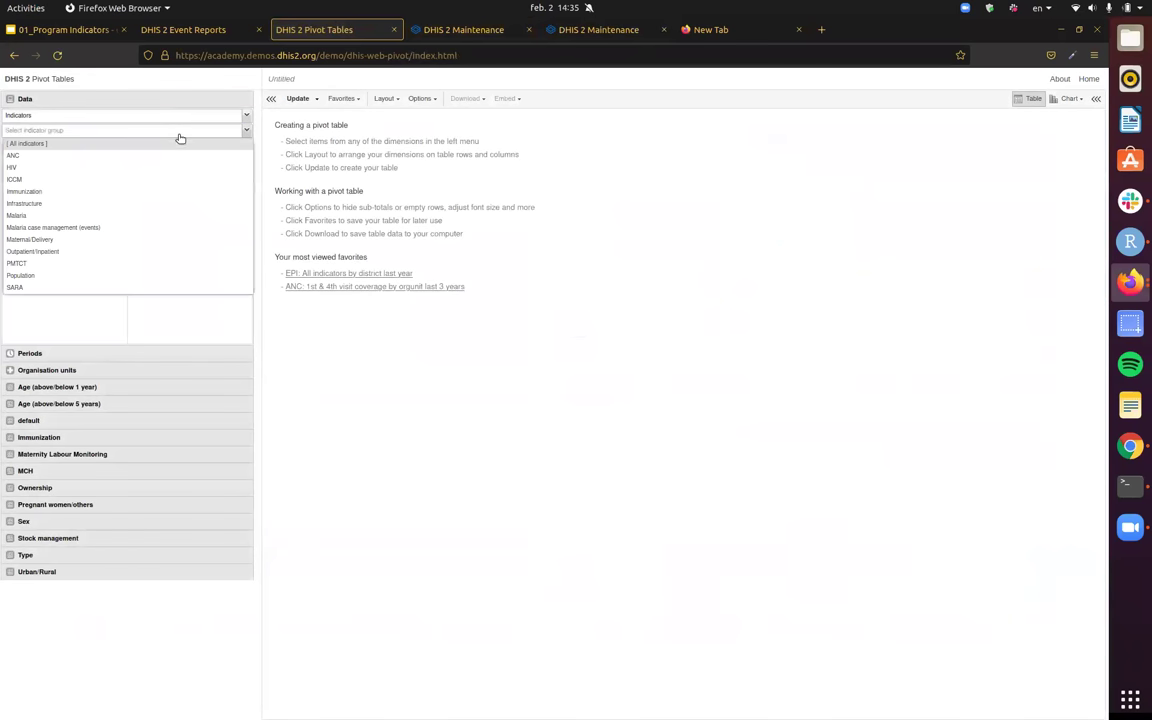
{"action": "left_click", "coordinate": [185, 116]}
{"action": "left_click", "coordinate": [185, 118]}
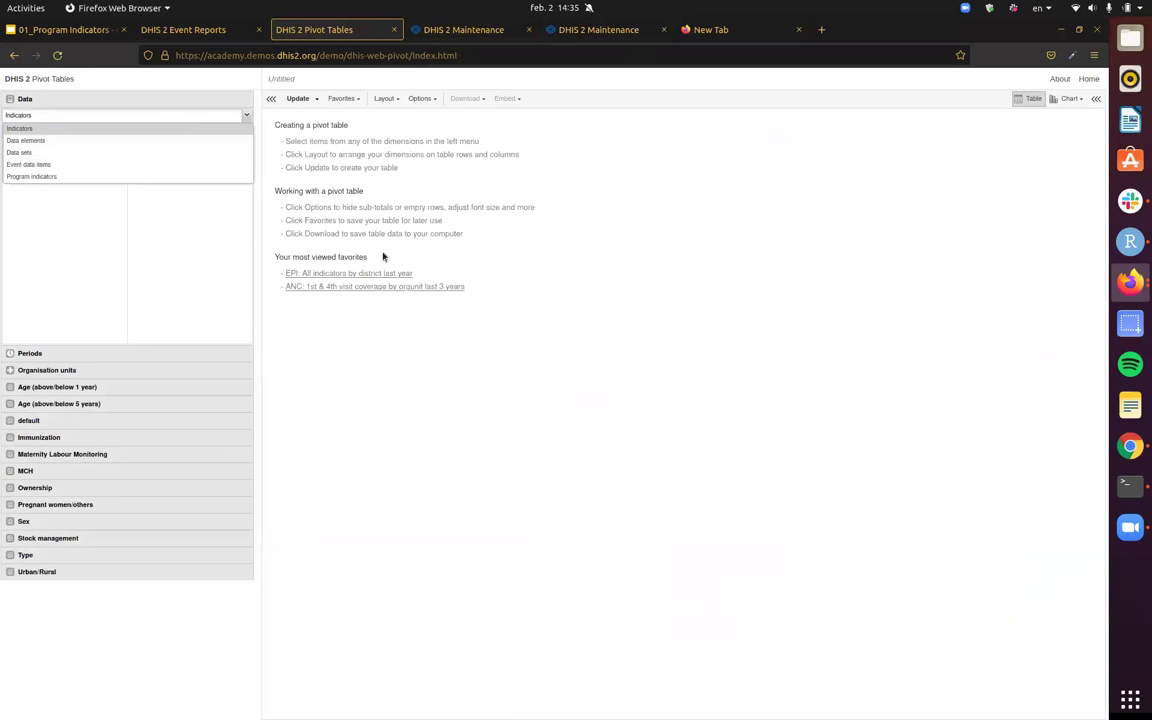
{"action": "left_click", "coordinate": [105, 176]}
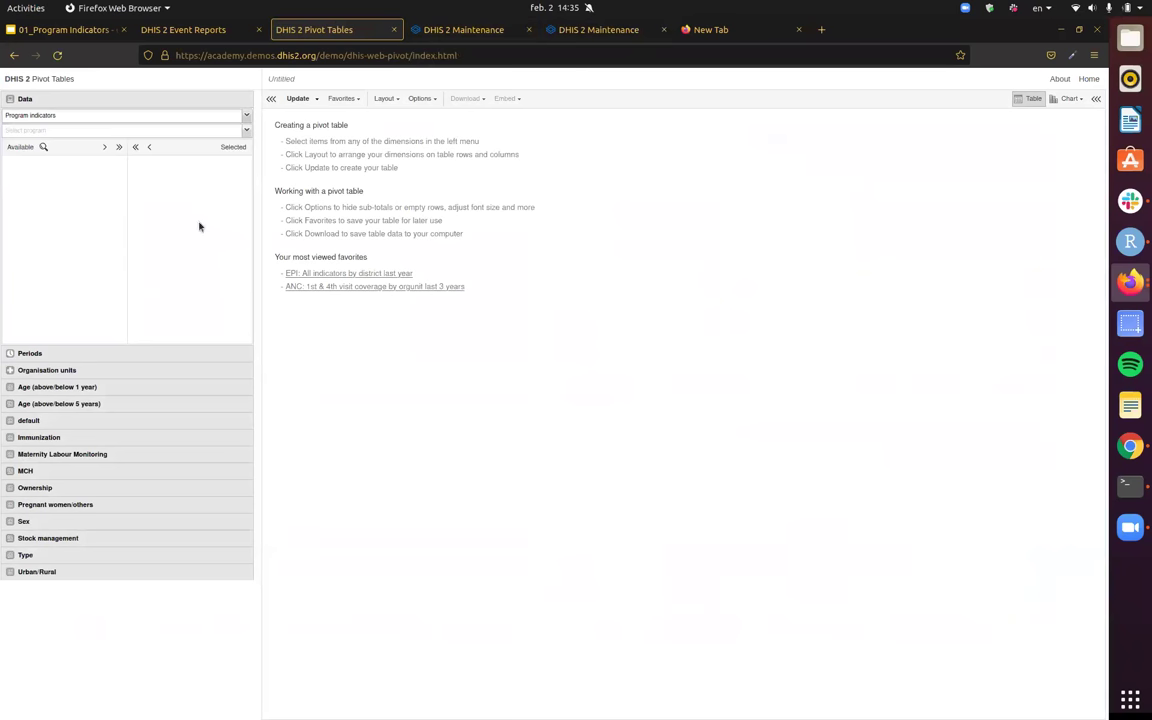
{"action": "left_click", "coordinate": [72, 130]}
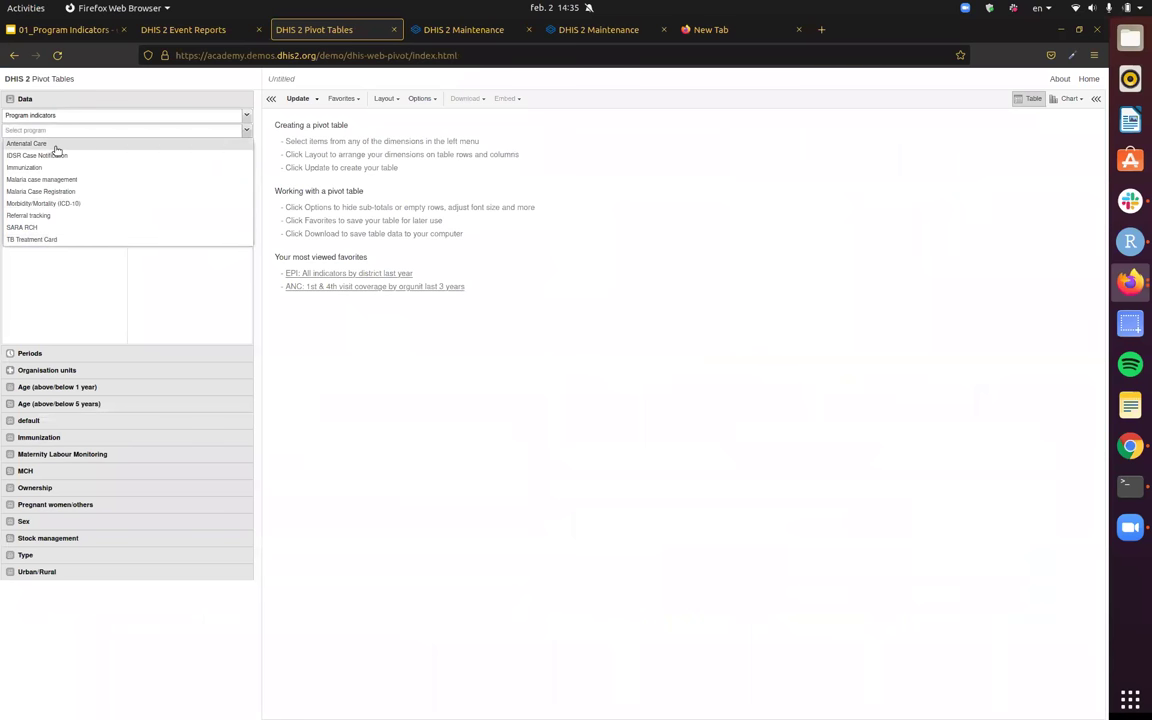
{"action": "left_click", "coordinate": [38, 239]}
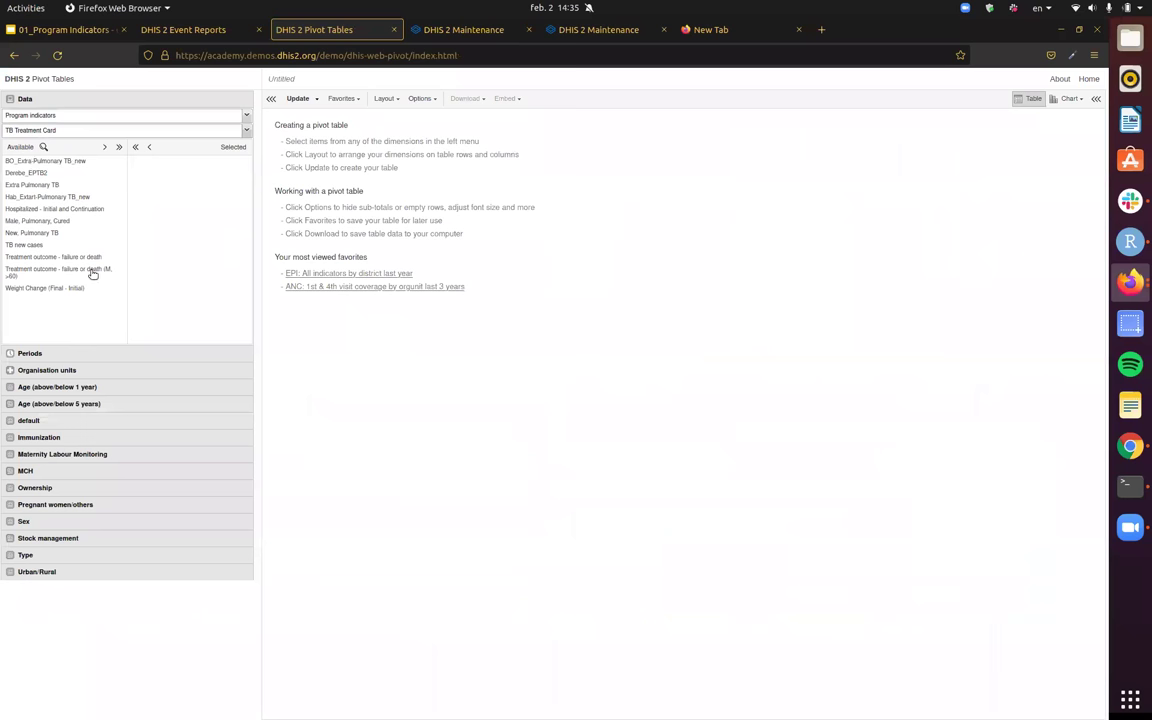
{"action": "double_click", "coordinate": [84, 162]}
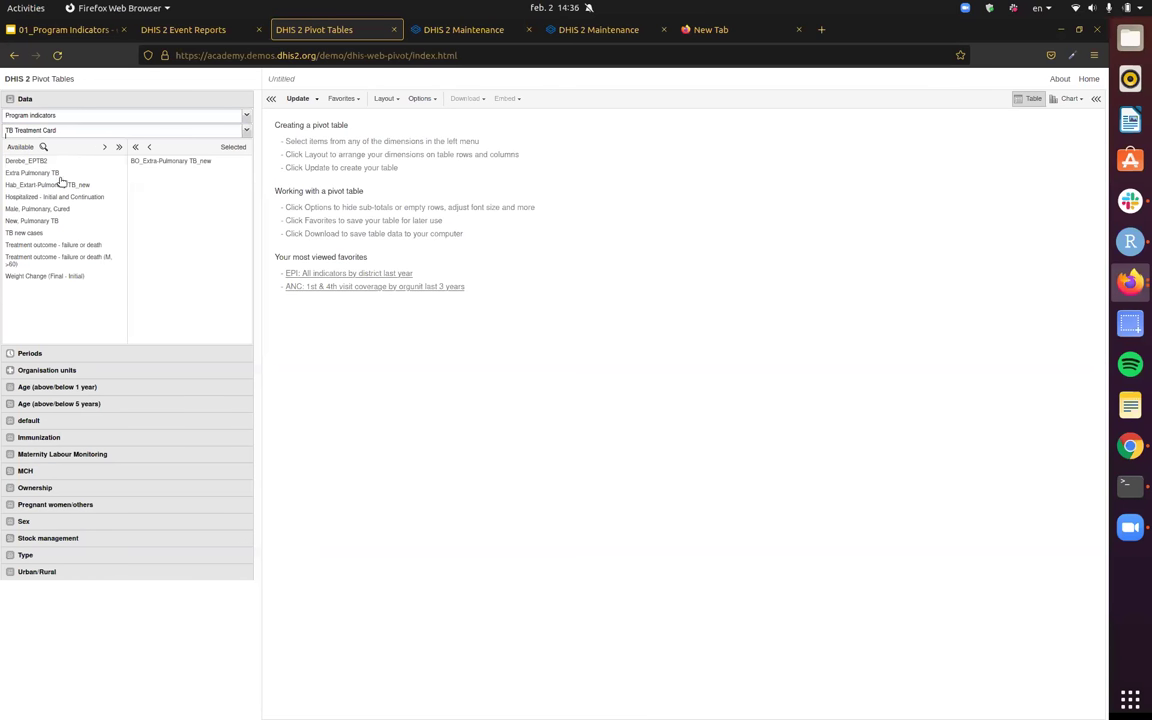
{"action": "double_click", "coordinate": [52, 173]}
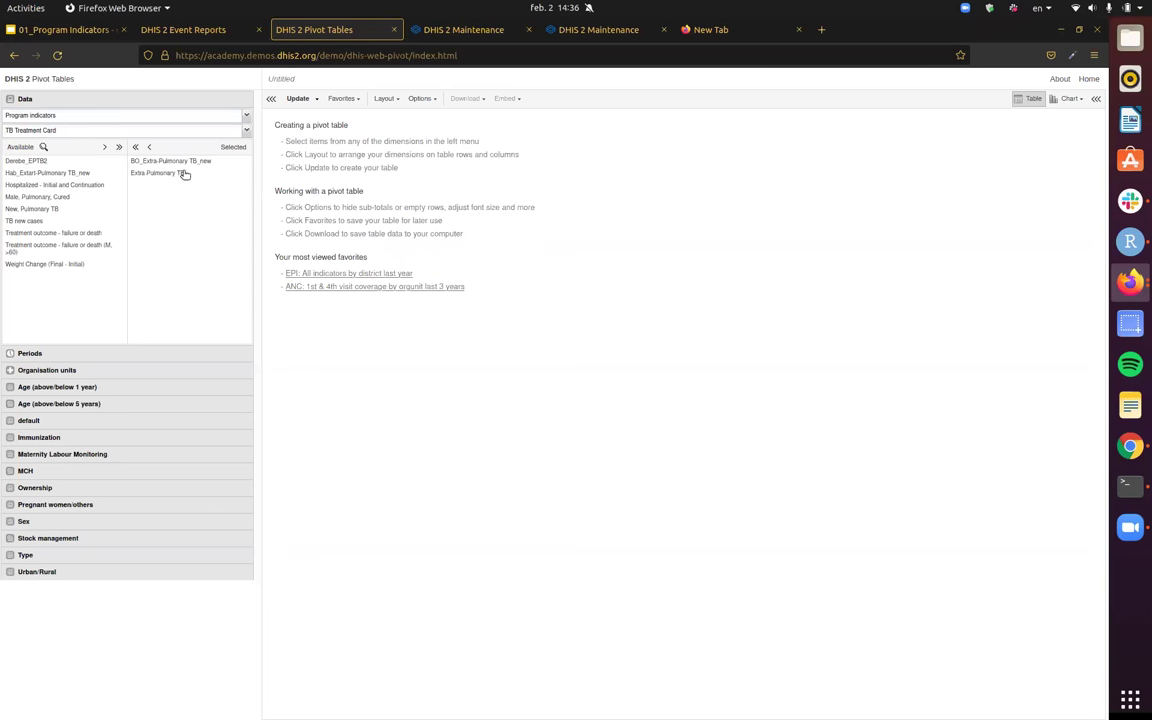
- Set the period to Last year, keep Trainingland as the organisation unit, and update the pivot table
{"action": "left_click", "coordinate": [72, 358]}
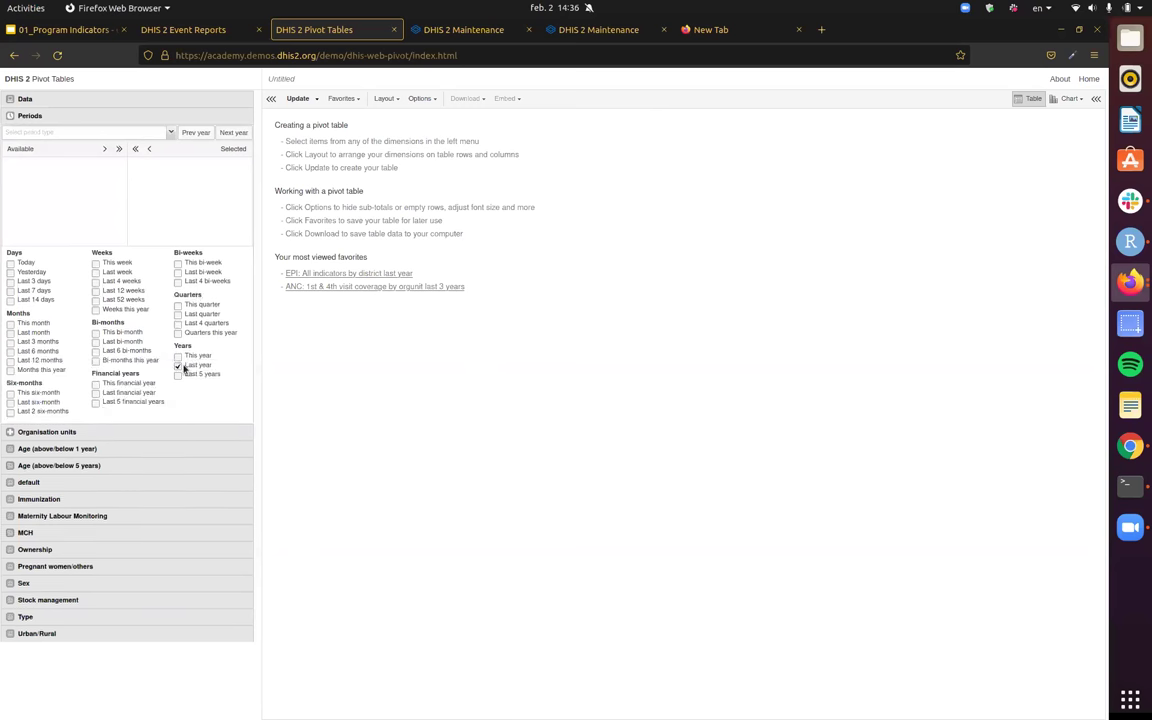
{"action": "left_click", "coordinate": [120, 433]}
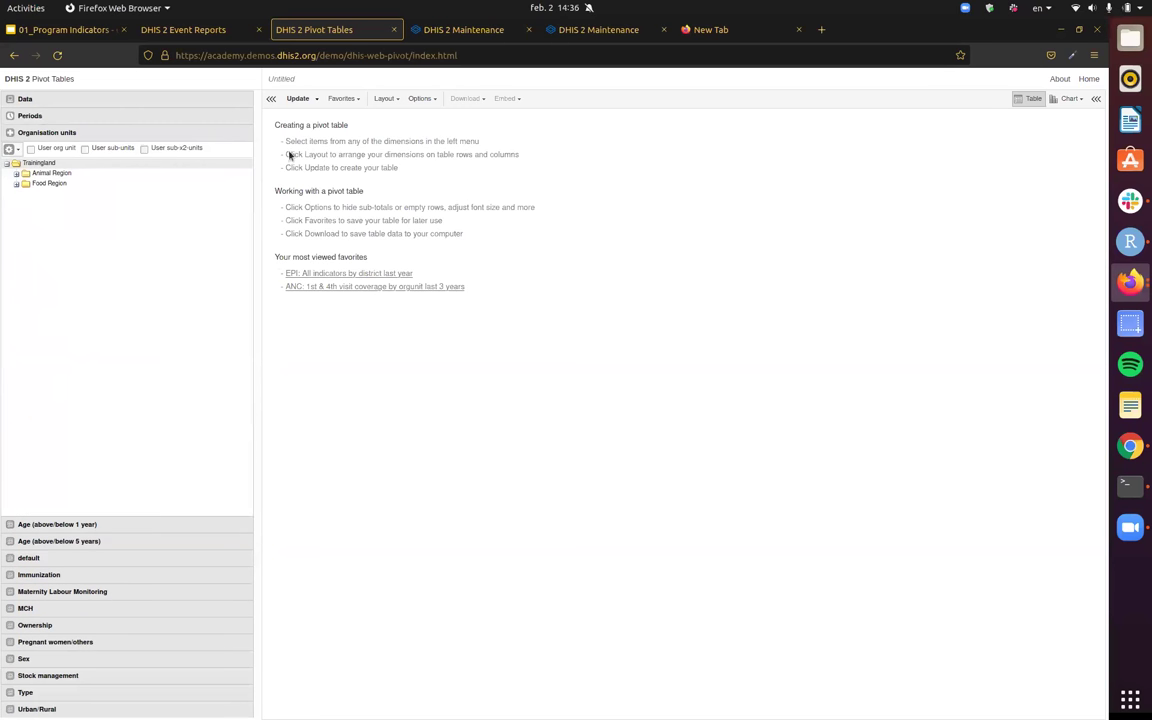
{"action": "left_click", "coordinate": [297, 100]}
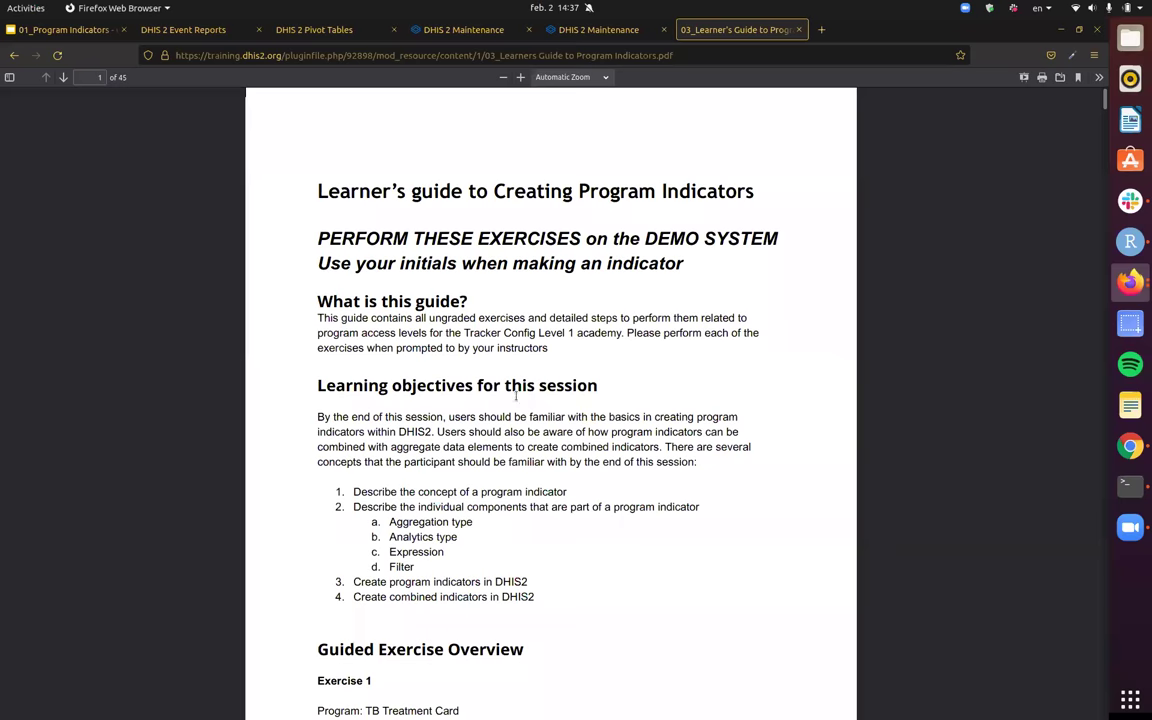
{"action": "scroll", "coordinate": [600, 378], "scroll_direction": "down", "scroll_amount": 5}
{"action": "scroll", "coordinate": [732, 395], "scroll_direction": "up", "scroll_amount": 4}
{"action": "scroll", "coordinate": [732, 395], "scroll_direction": "up", "scroll_amount": 3}
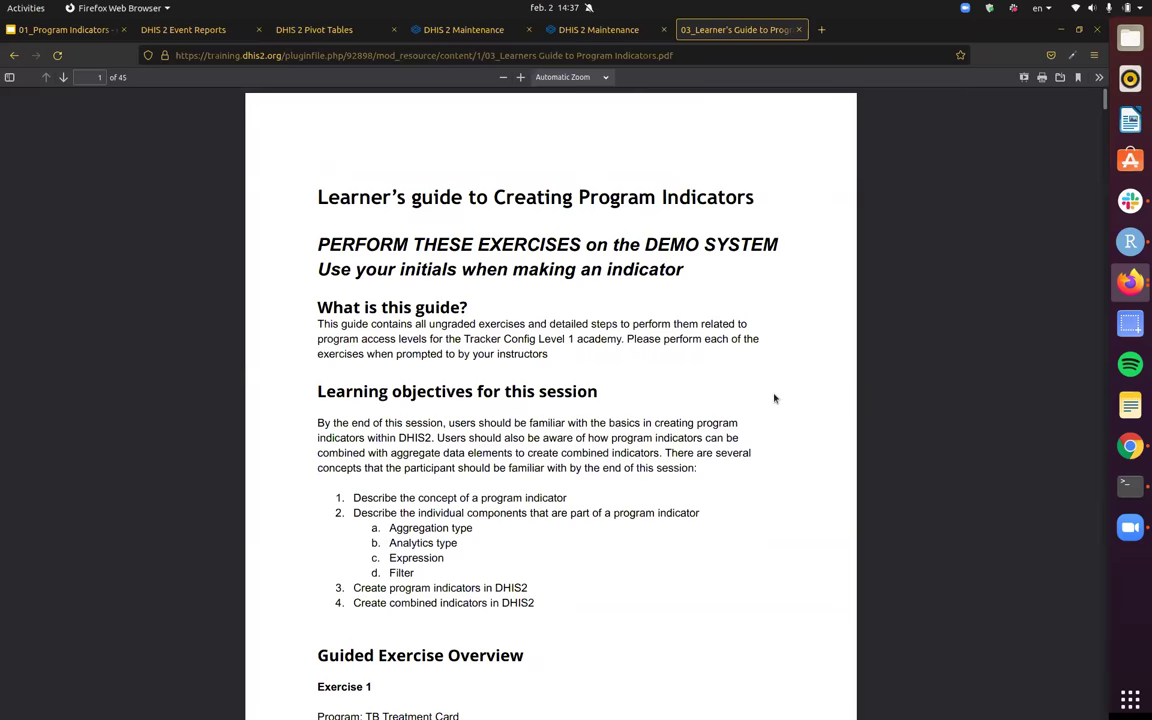
{"action": "scroll", "coordinate": [774, 398], "scroll_direction": "down", "scroll_amount": 1}
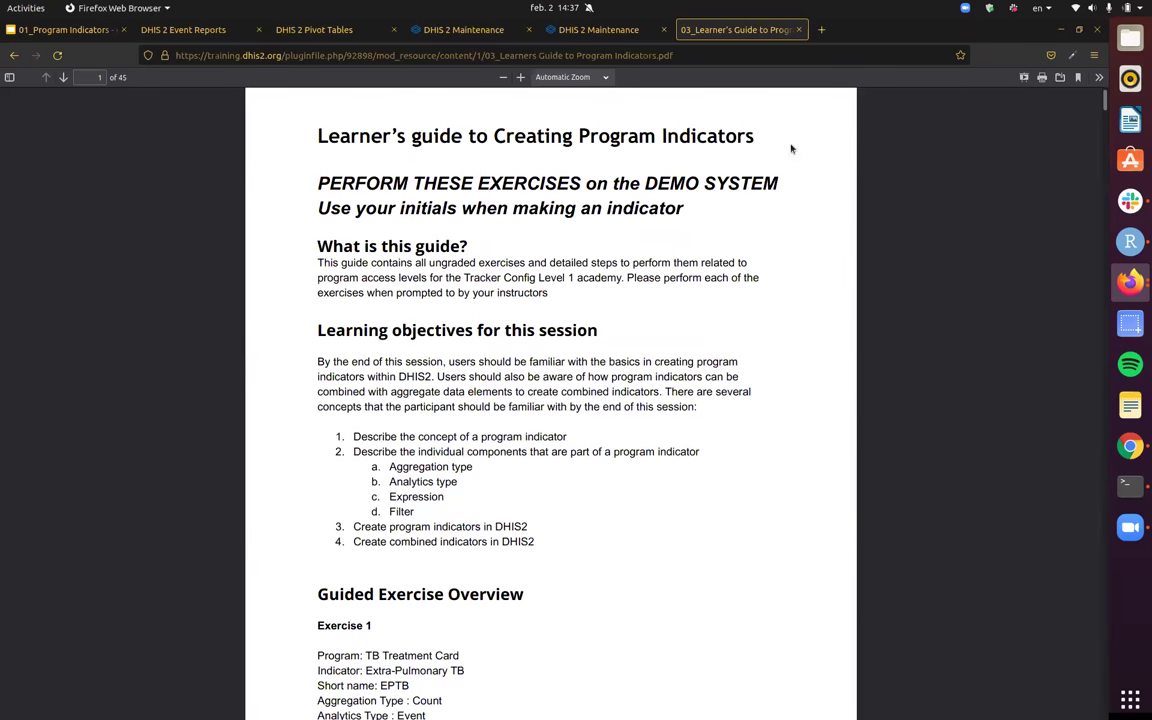
{"action": "scroll", "coordinate": [609, 229], "scroll_direction": "up", "scroll_amount": 1}
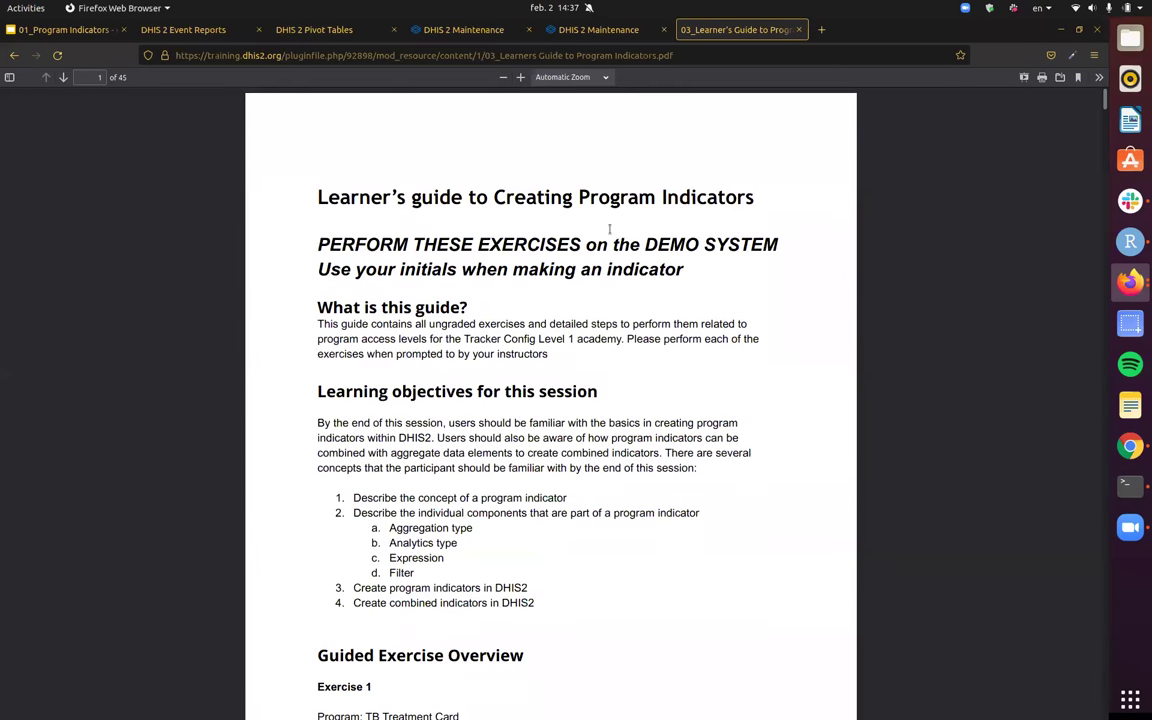
{"action": "scroll", "coordinate": [790, 440], "scroll_direction": "down", "scroll_amount": 1}
{"action": "scroll", "coordinate": [782, 406], "scroll_direction": "up", "scroll_amount": 1}
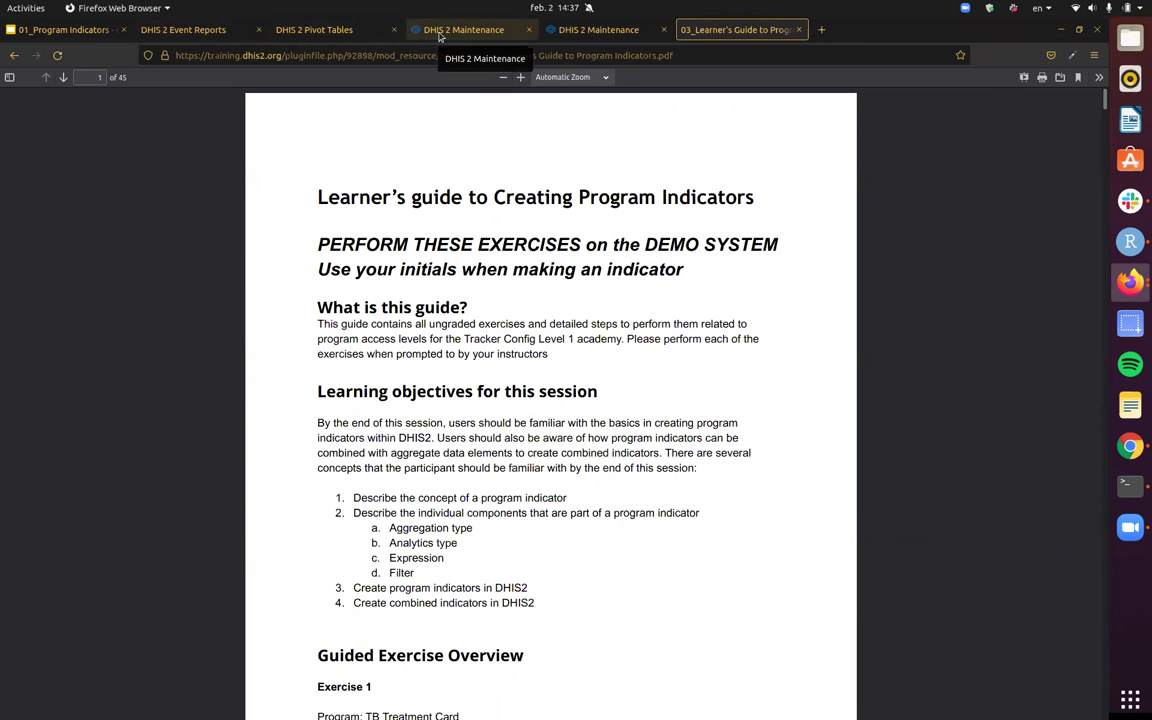
{"action": "left_click", "coordinate": [1131, 529]}
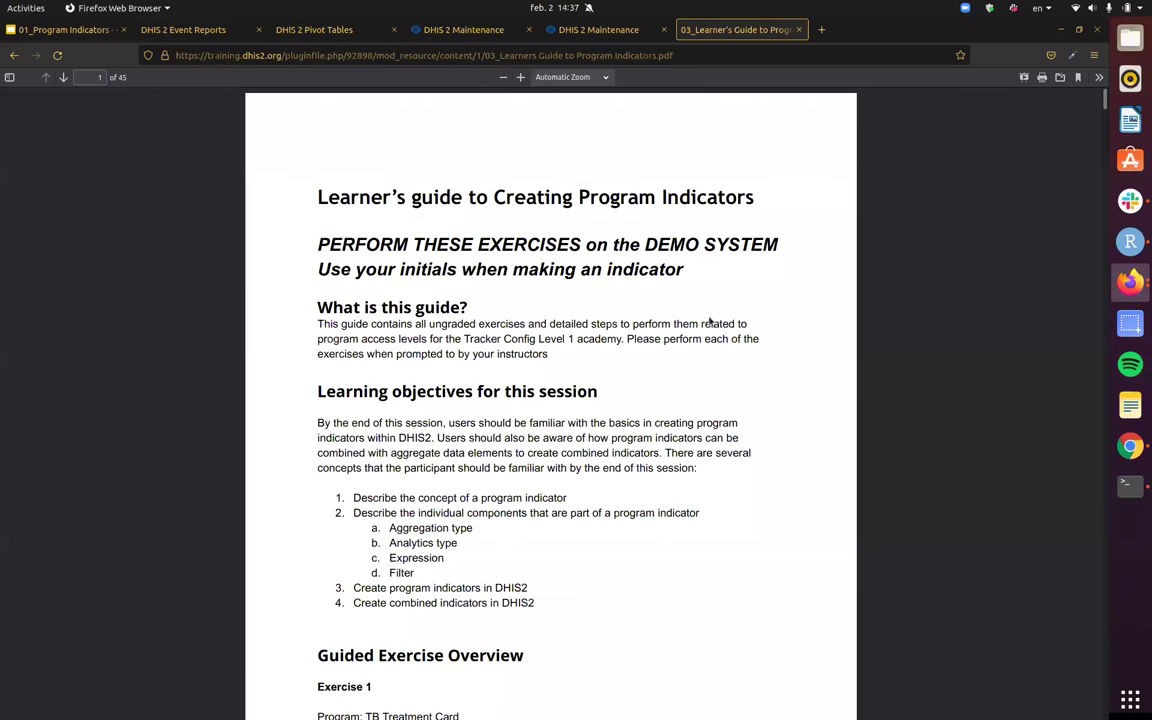
- Read the Guided Exercise Overview in the learner's guide, covering the indicator specifications of Exercises 1 to 3
{"action": "scroll", "coordinate": [709, 321], "scroll_direction": "down", "scroll_amount": 1}
{"action": "scroll", "coordinate": [801, 403], "scroll_direction": "down", "scroll_amount": 1}
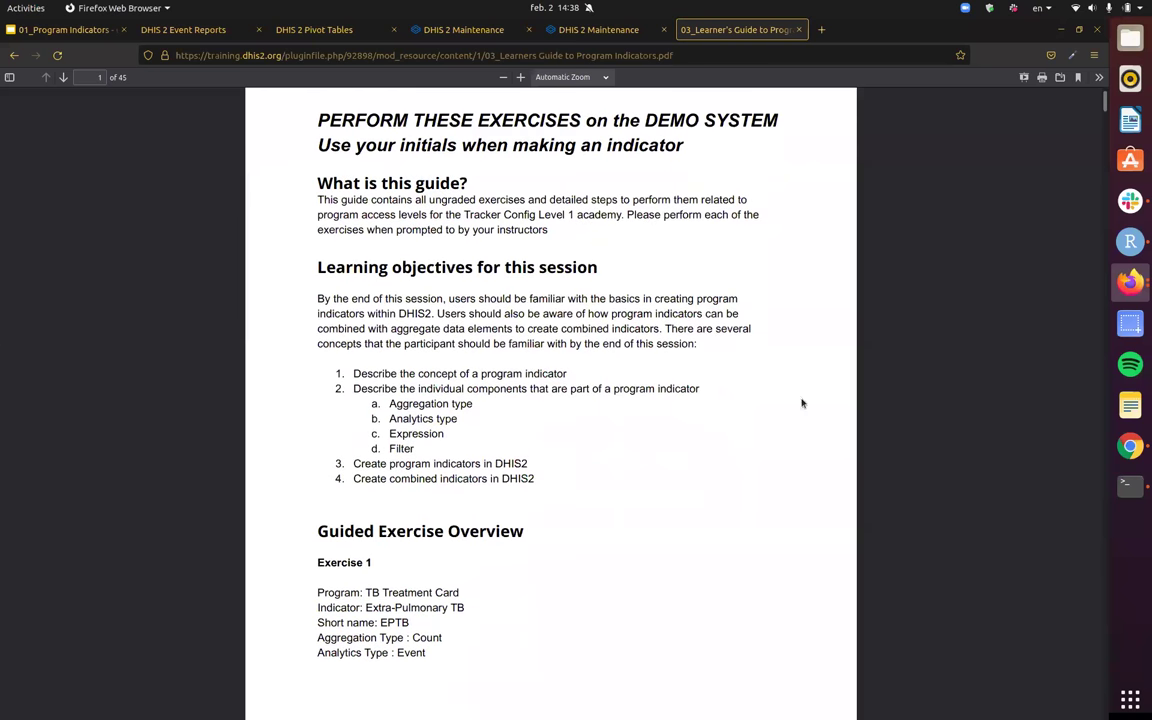
{"action": "scroll", "coordinate": [321, 447], "scroll_direction": "down", "scroll_amount": 3}
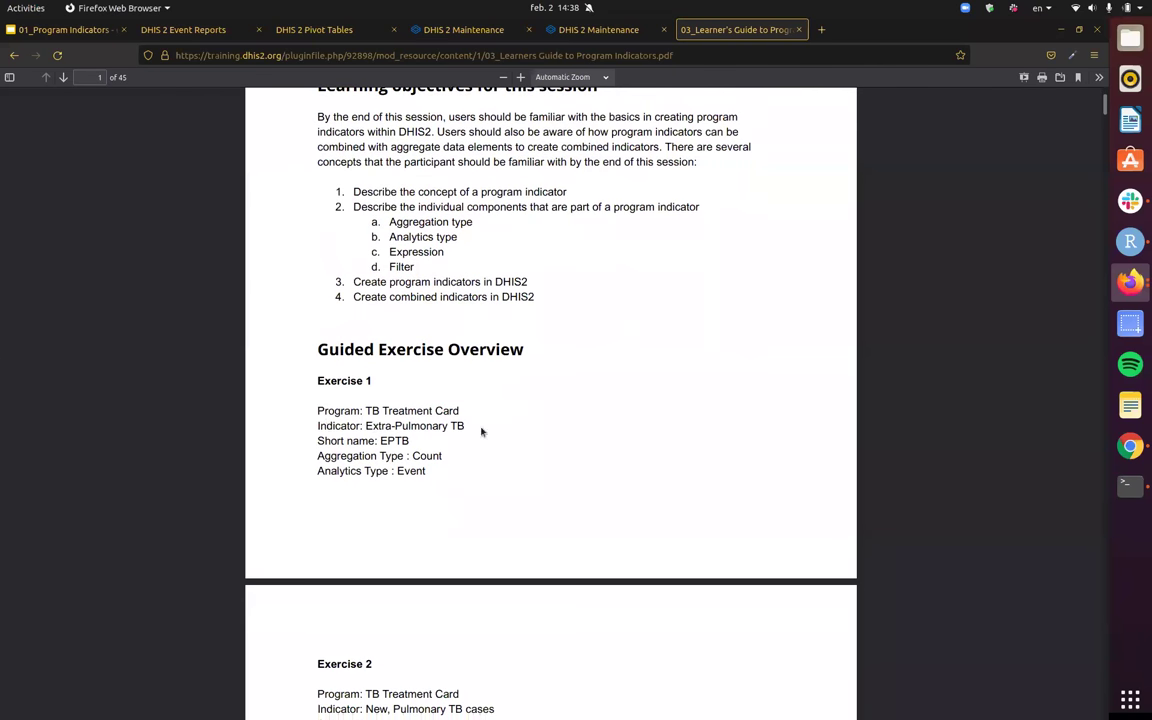
{"action": "triple_click", "coordinate": [396, 422]}
{"action": "left_click", "coordinate": [642, 428]}
{"action": "triple_click", "coordinate": [452, 425]}
{"action": "left_click", "coordinate": [666, 429]}
{"action": "scroll", "coordinate": [828, 535], "scroll_direction": "down", "scroll_amount": 3}
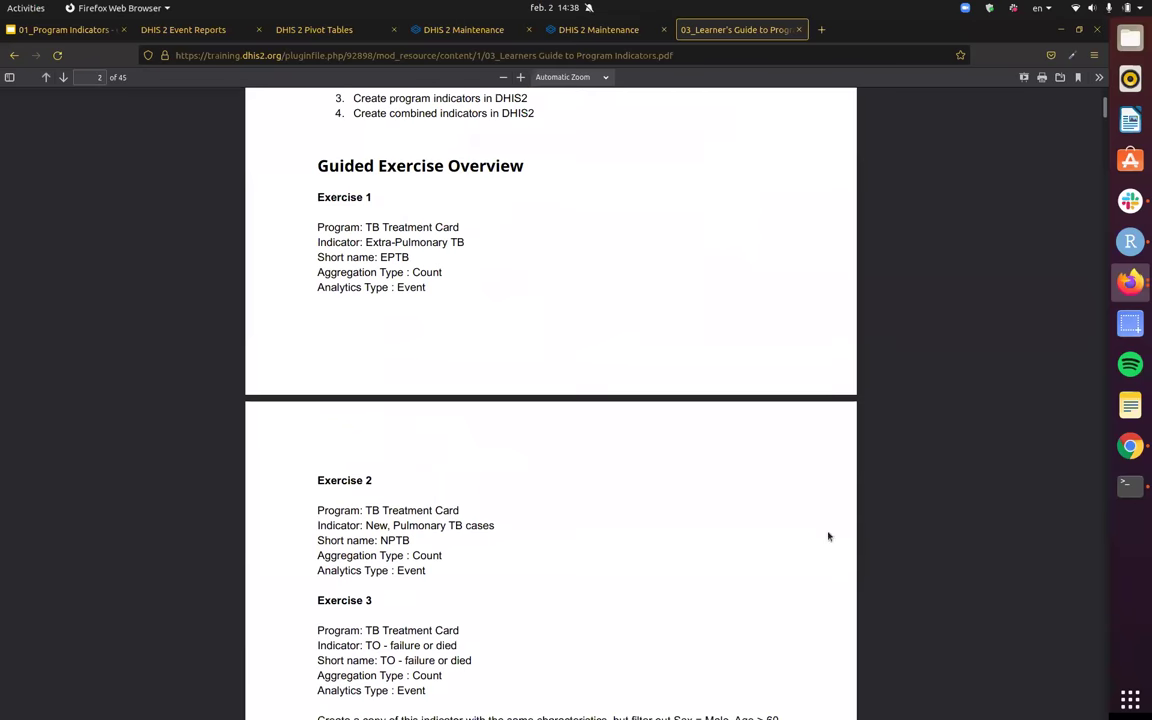
{"action": "scroll", "coordinate": [536, 445], "scroll_direction": "down", "scroll_amount": 1}
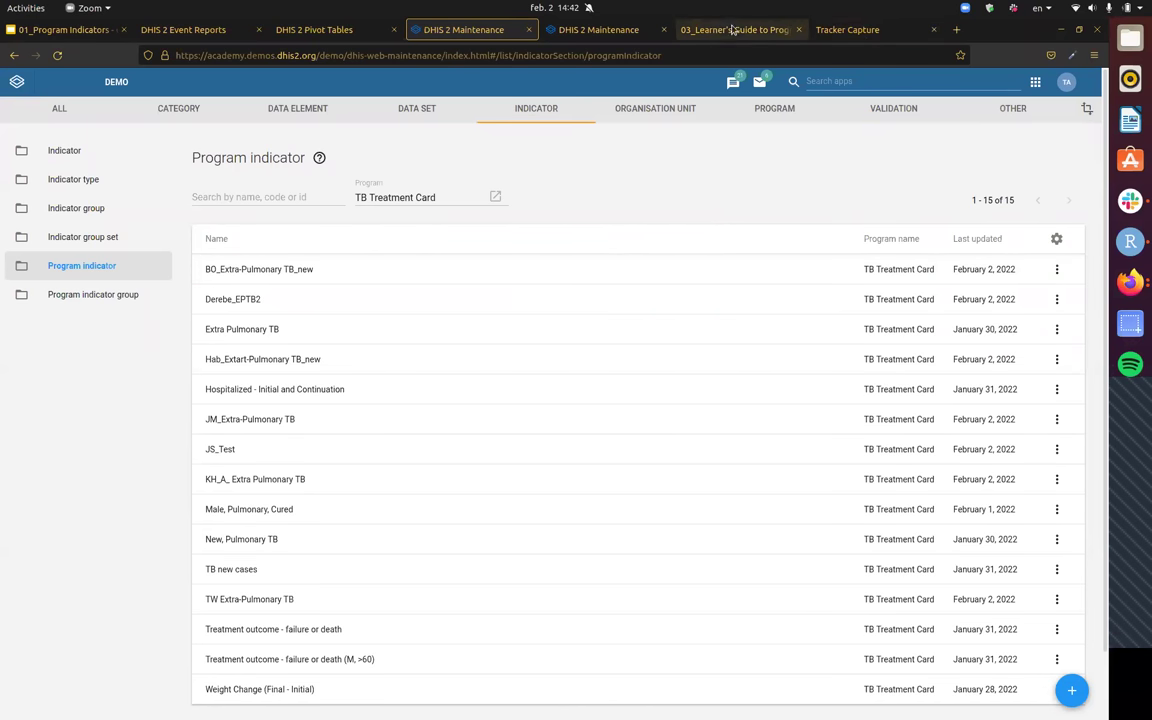
- Find the option sets in Maintenance and open the options of the Age (fast breathing) set
{"action": "left_click", "coordinate": [885, 83]}
{"action": "type", "text": "opti"}
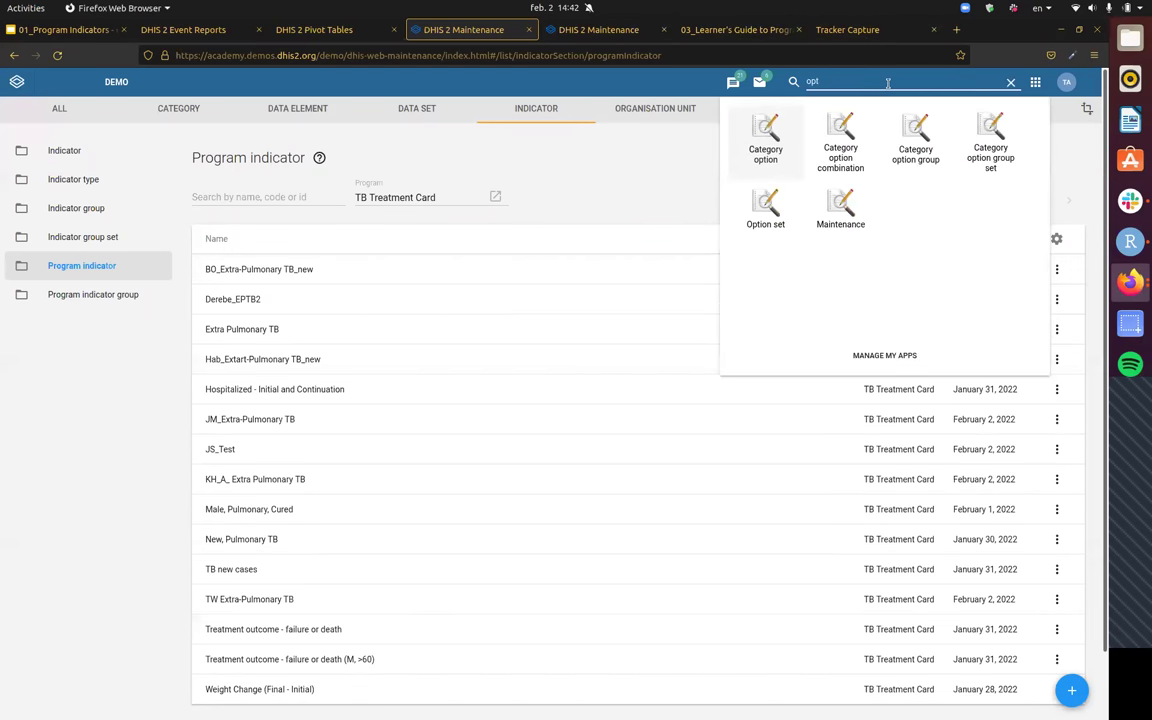
{"action": "left_click", "coordinate": [766, 225]}
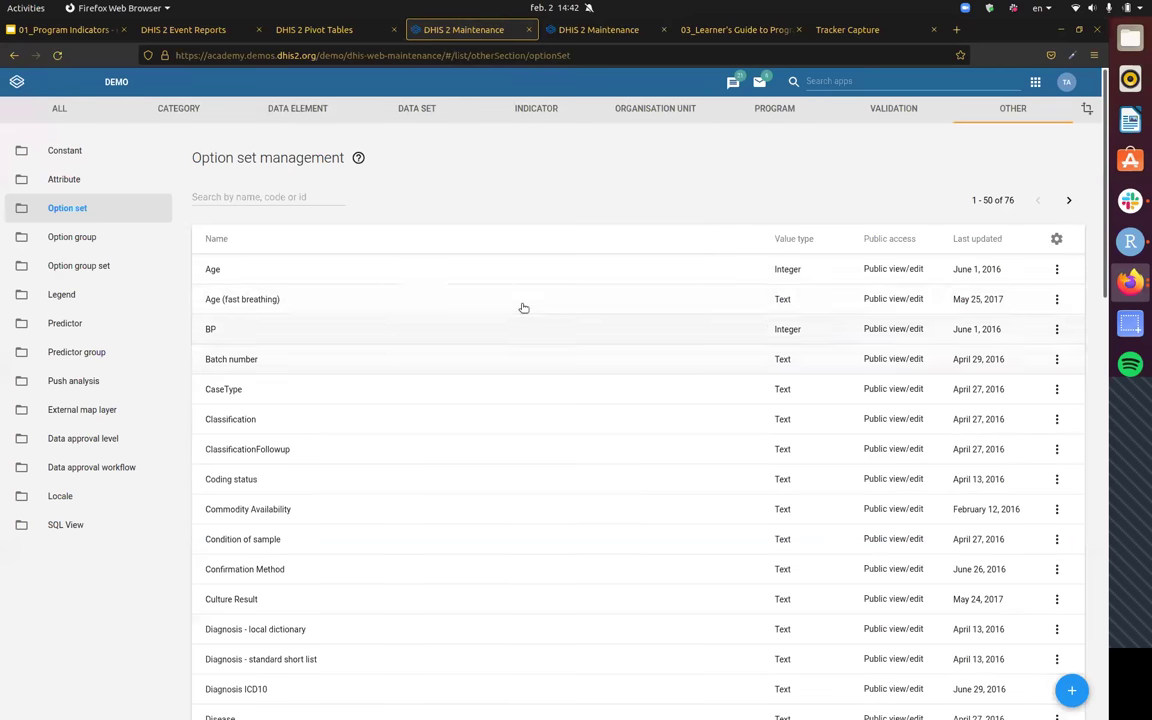
{"action": "left_click", "coordinate": [555, 299]}
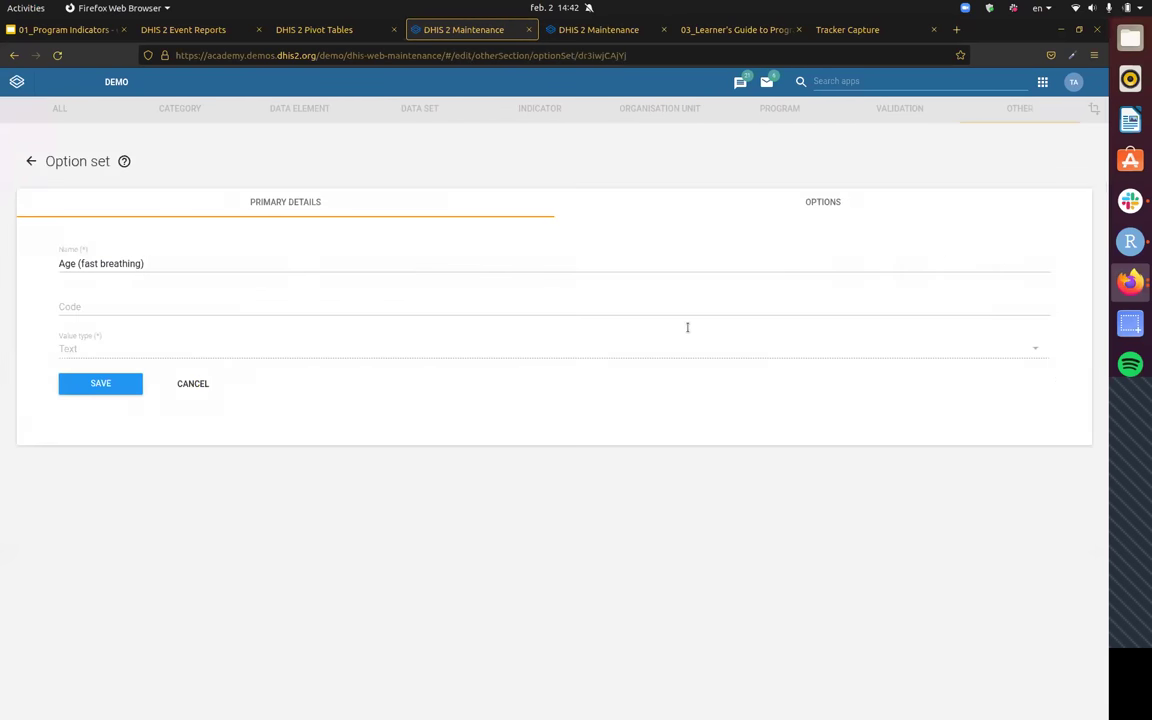
{"action": "left_click", "coordinate": [866, 203]}
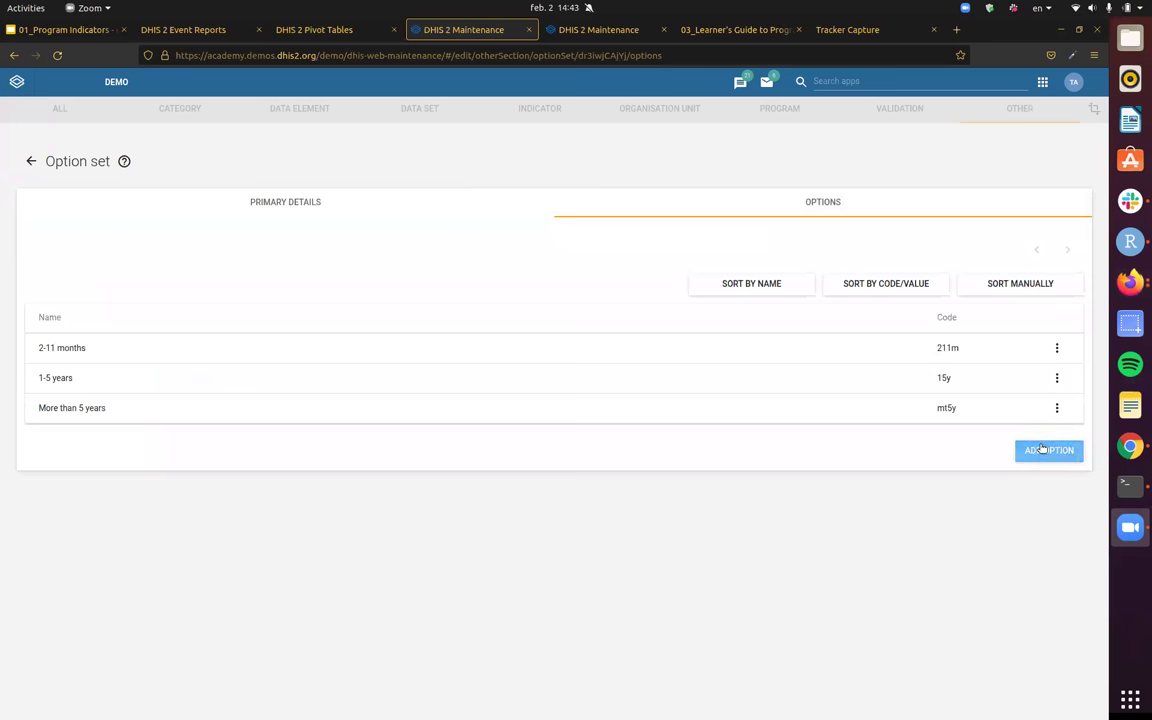
- Inspect the name and code of the 2-11 months option, and compare with the Pulmonary and Extra-Pulmonary option codes in the other Maintenance tab
{"action": "left_click", "coordinate": [955, 348]}
{"action": "left_click", "coordinate": [429, 321]}
{"action": "double_click", "coordinate": [427, 357]}
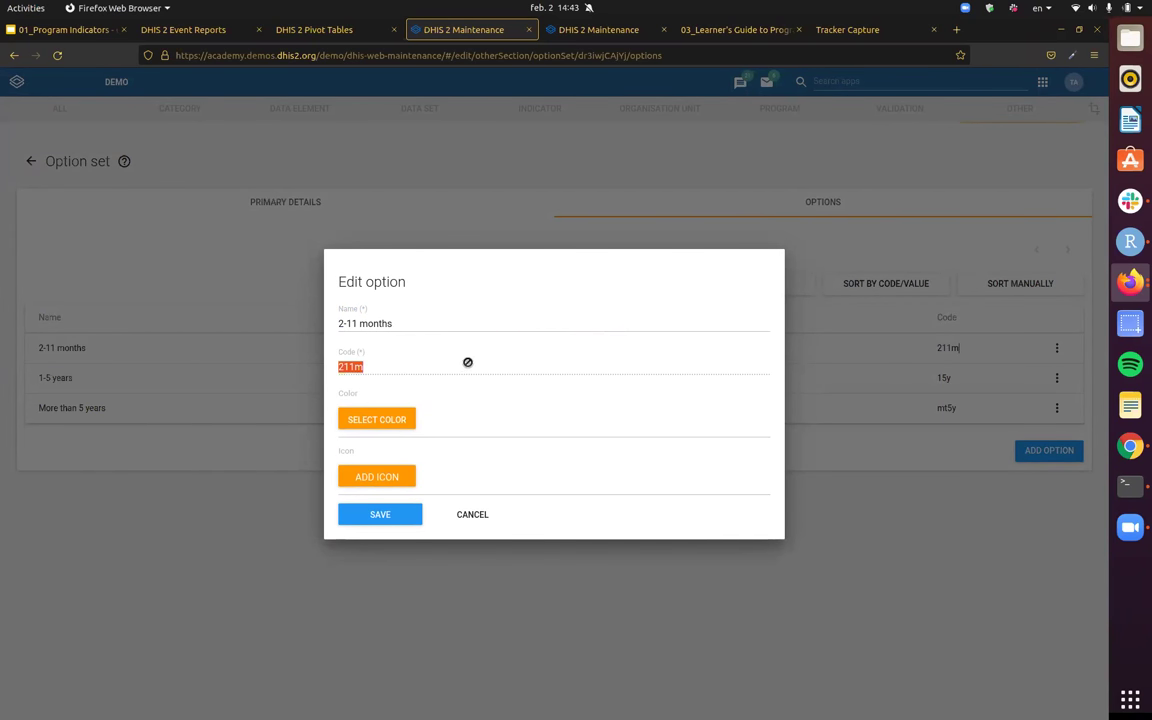
{"action": "left_click", "coordinate": [412, 329]}
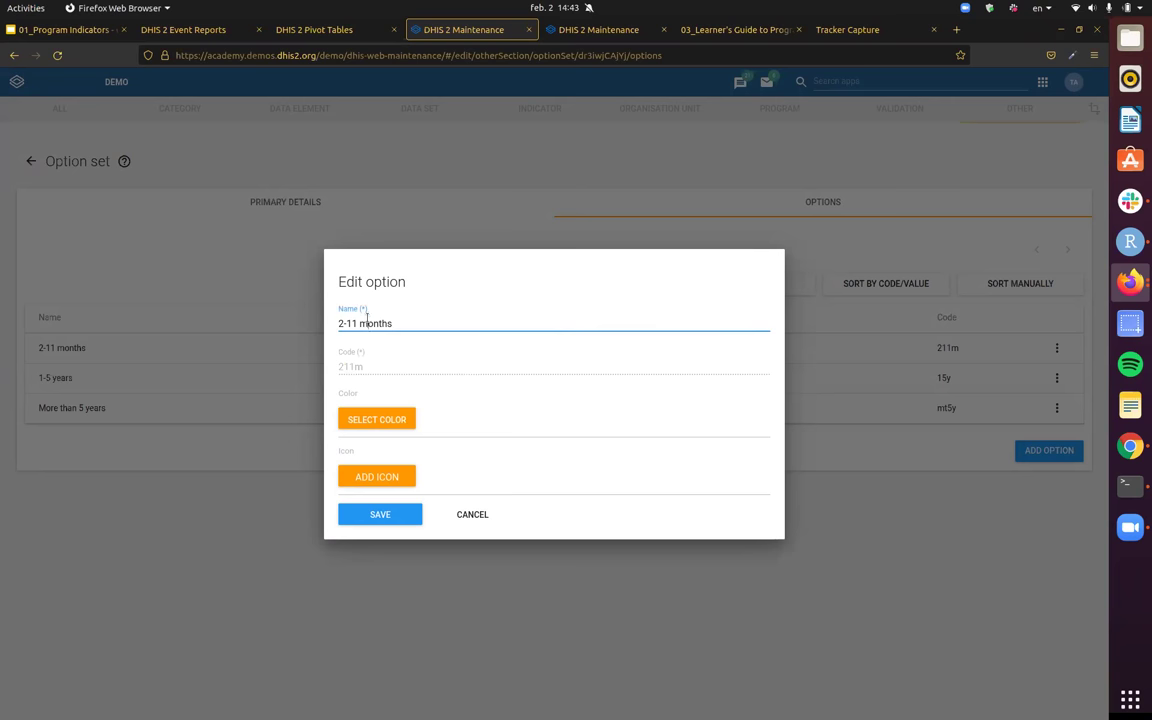
{"action": "left_click", "coordinate": [414, 633]}
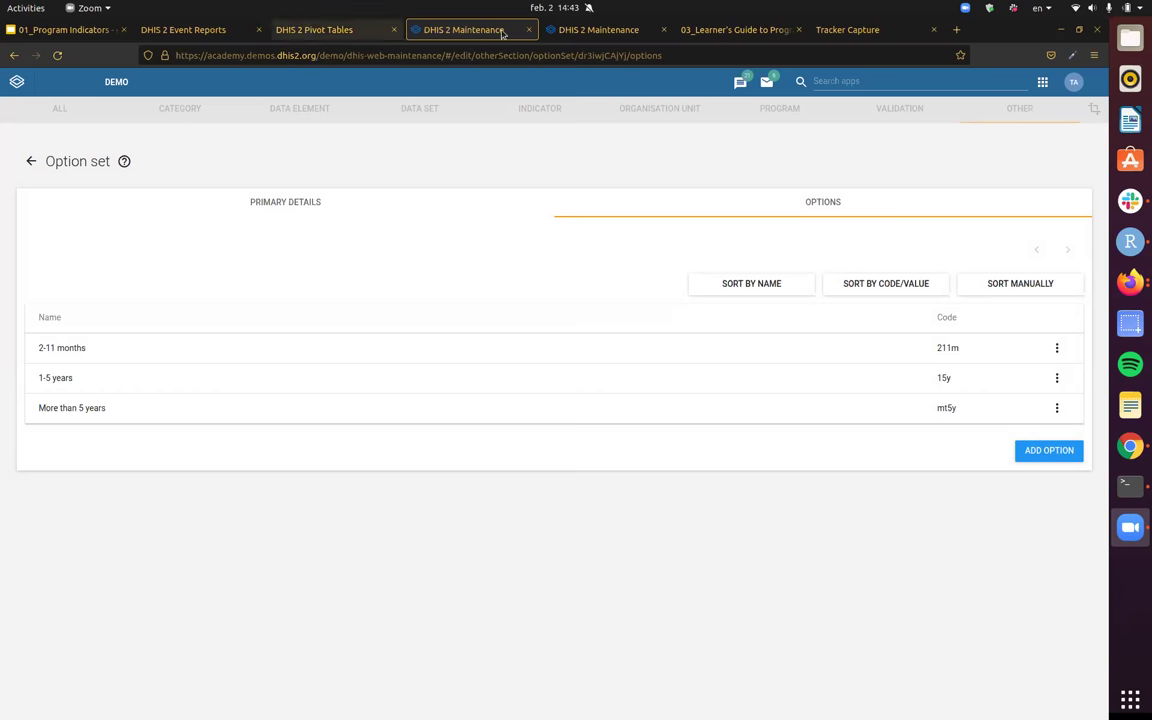
{"action": "left_click", "coordinate": [622, 31]}
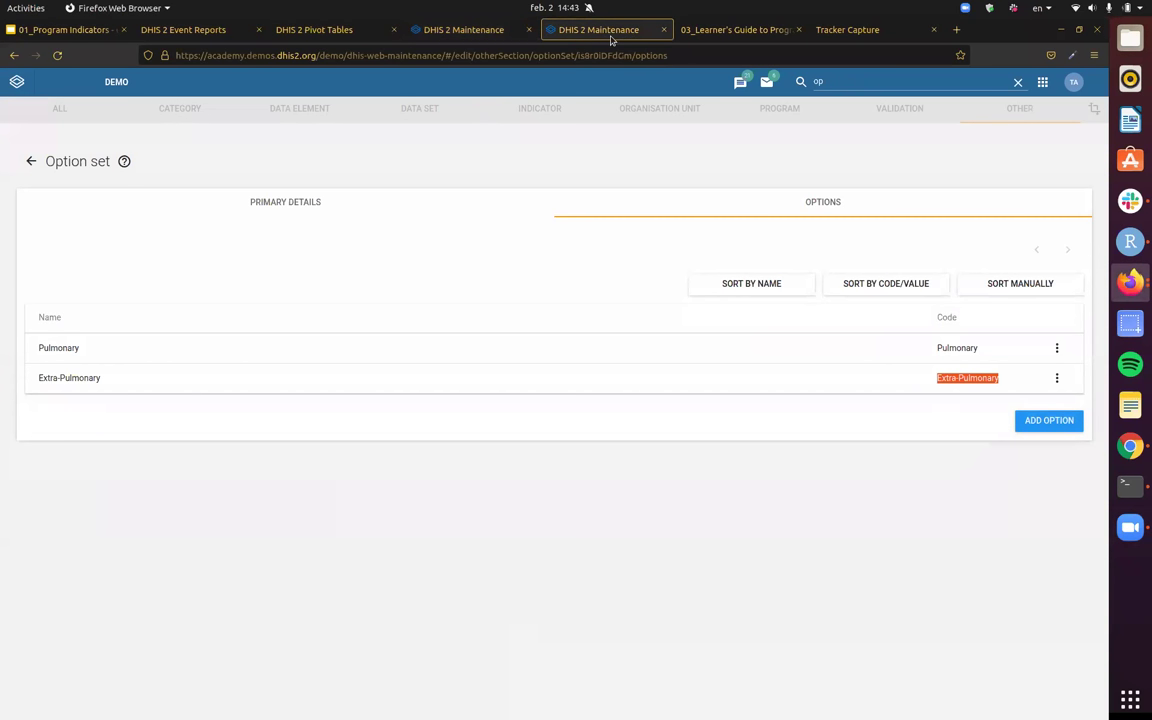
{"action": "left_click", "coordinate": [455, 30]}
- Return to the program indicator list, search it for TB, and open the BO_Extra-Pulmonary TB_new indicator
{"action": "left_click", "coordinate": [12, 56]}
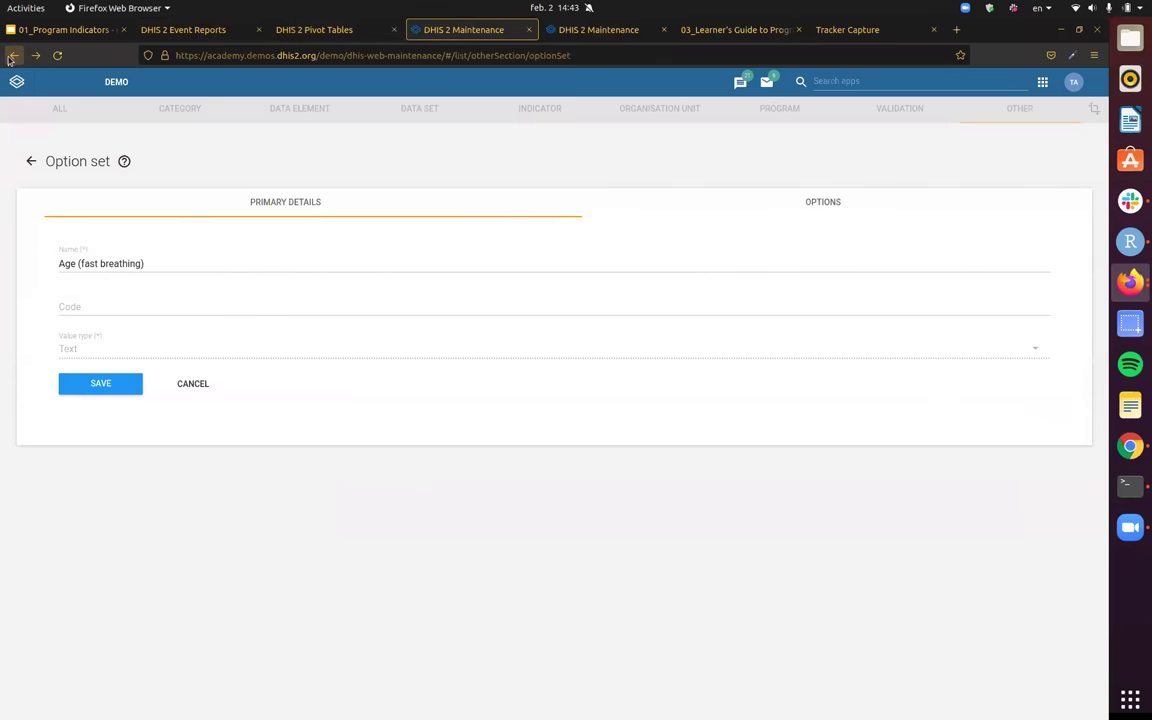
{"action": "left_click", "coordinate": [12, 56]}
{"action": "left_click", "coordinate": [12, 56]}
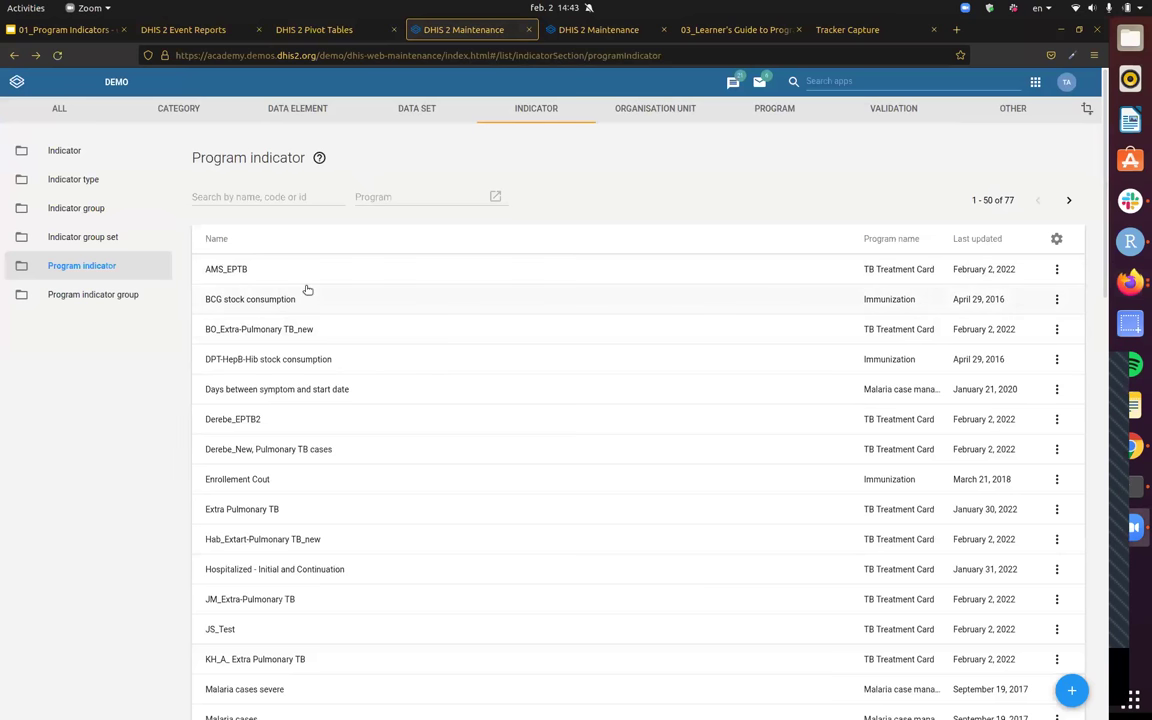
{"action": "left_click", "coordinate": [287, 192]}
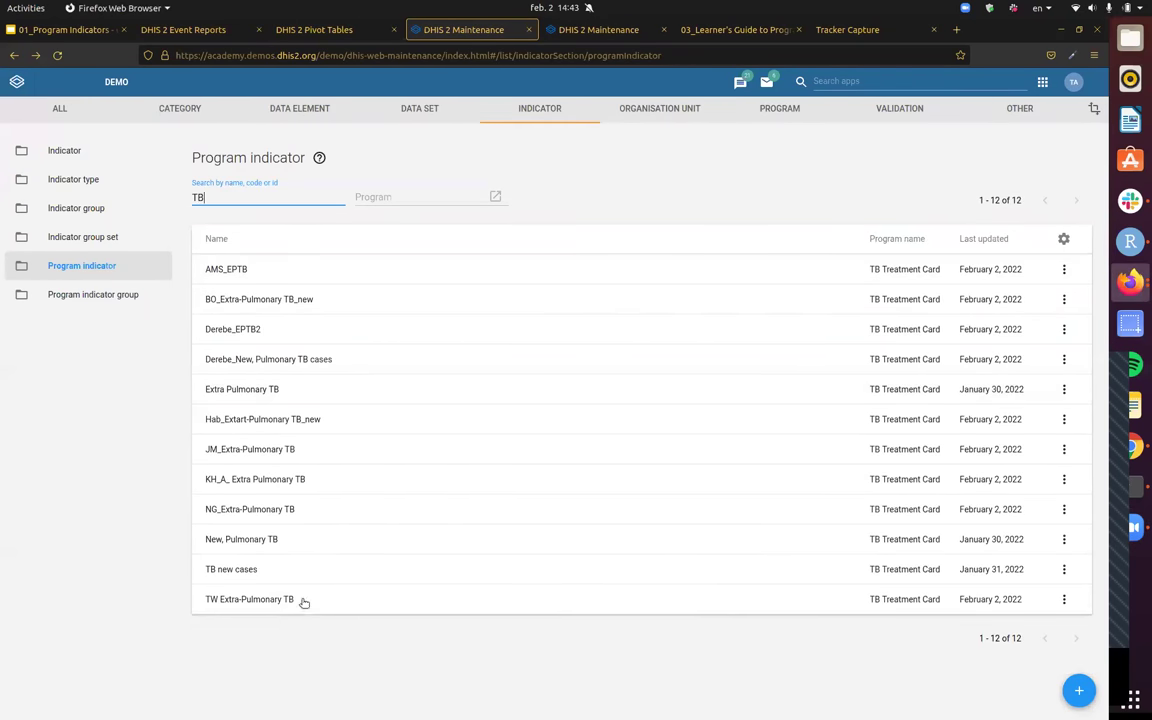
{"action": "left_click", "coordinate": [320, 304]}
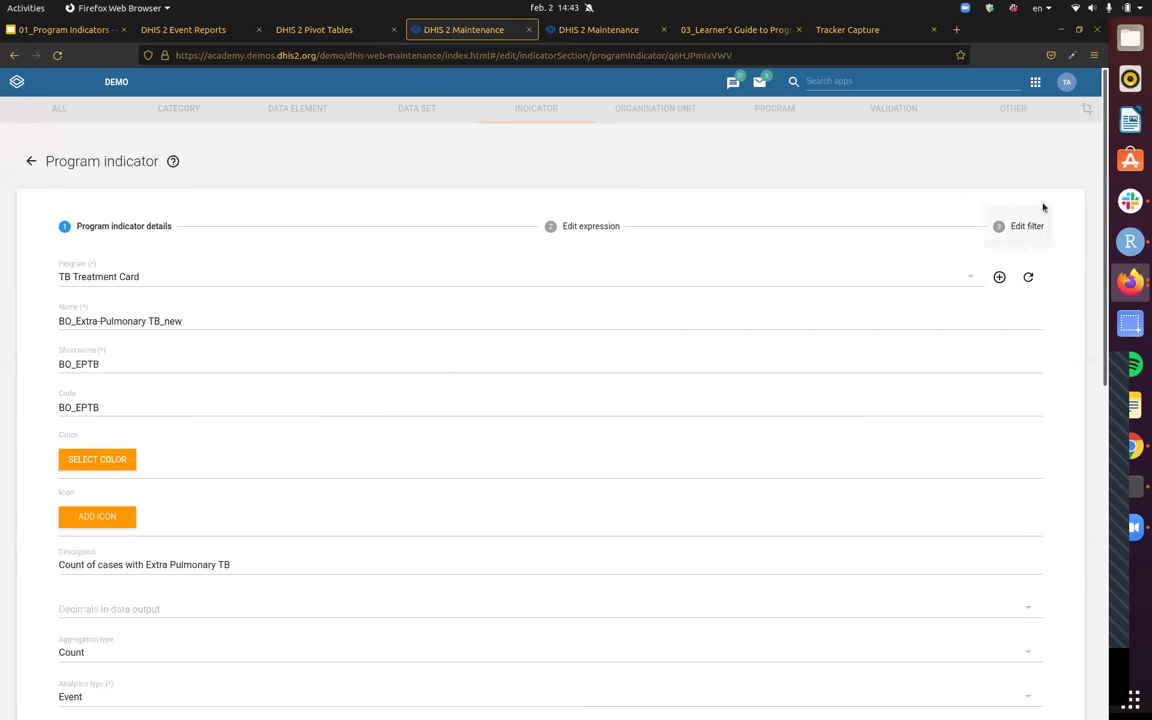
- Open the indicator's filter, list the available variables, and search the page for status, clearing the search text at the end
{"action": "left_click", "coordinate": [1033, 222]}
{"action": "scroll", "coordinate": [941, 321], "scroll_direction": "down", "scroll_amount": 3}
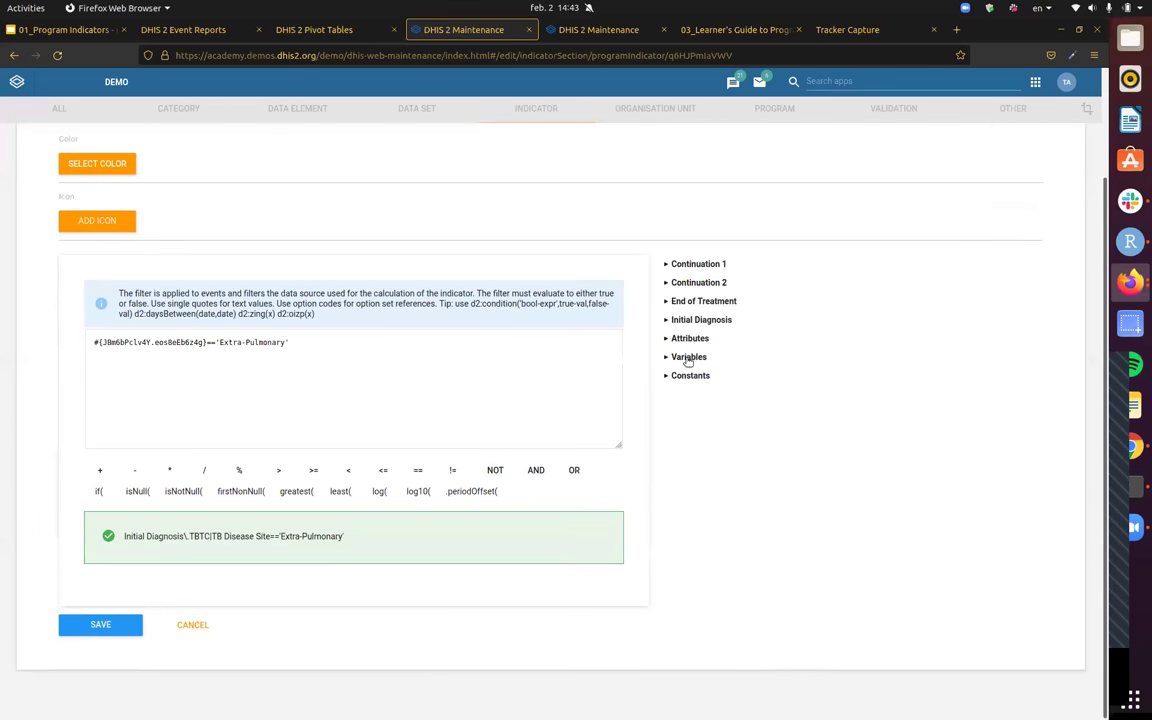
{"action": "left_click", "coordinate": [677, 358]}
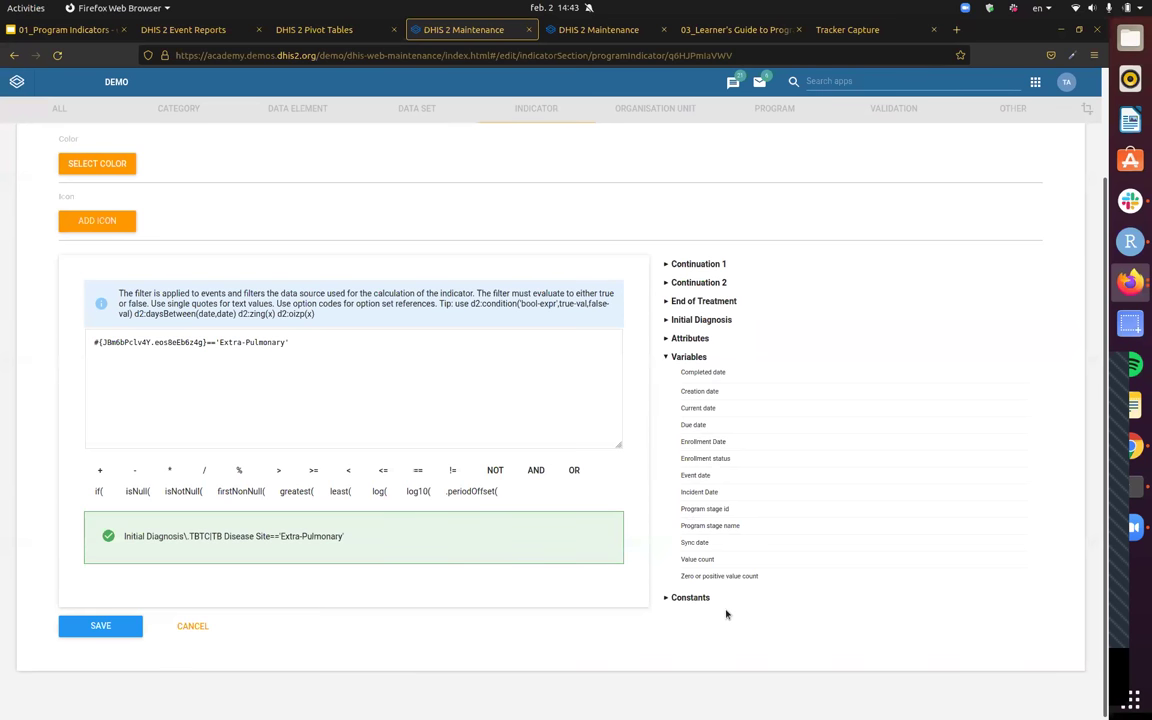
{"action": "key", "text": "ctrl+f"}
{"action": "type", "text": "status"}
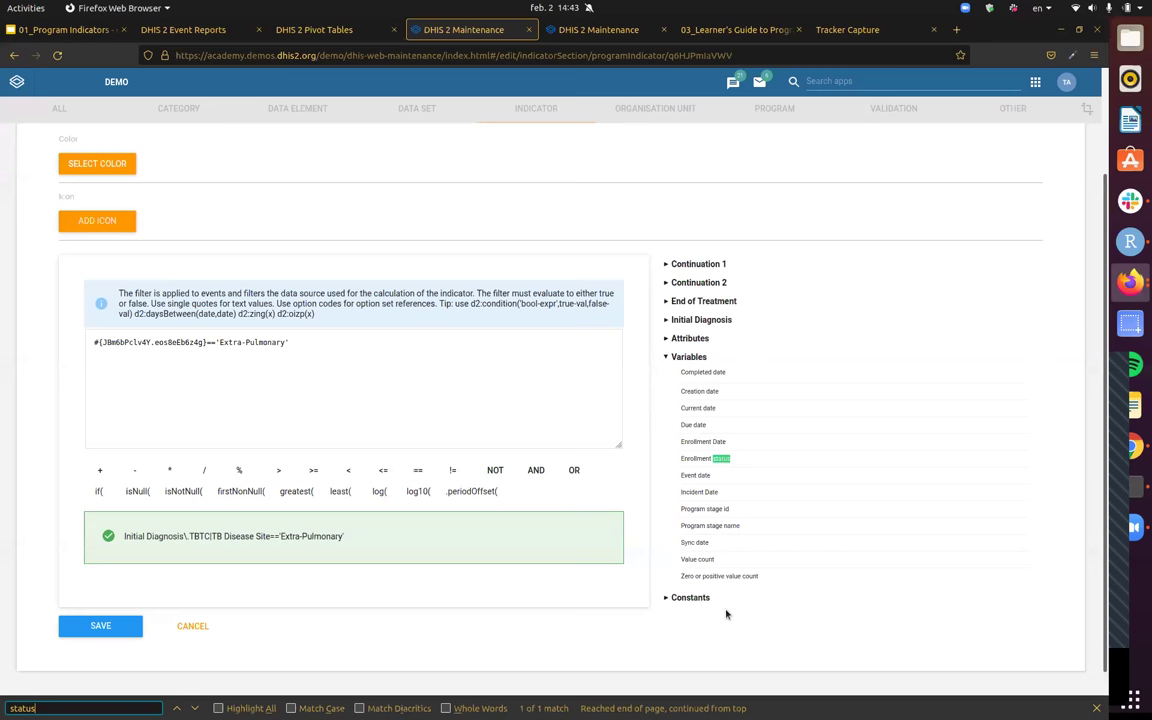
{"action": "key", "text": "BackSpace"}
{"action": "key", "text": "BackSpace"}
{"action": "key", "text": "BackSpace"}
{"action": "key", "text": "BackSpace"}
{"action": "key", "text": "BackSpace"}
{"action": "key", "text": "BackSpace"}
{"action": "scroll", "coordinate": [1005, 214], "scroll_direction": "up", "scroll_amount": 2}
{"action": "scroll", "coordinate": [612, 378], "scroll_direction": "down", "scroll_amount": 3}
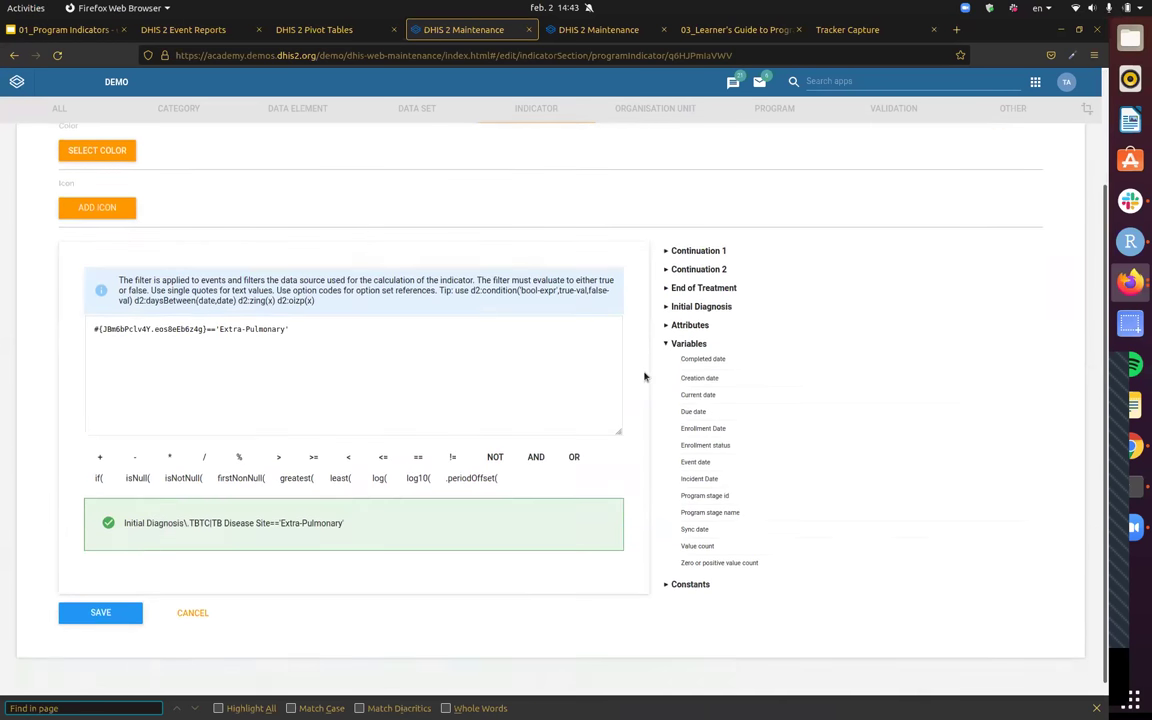
{"action": "left_click", "coordinate": [514, 373]}
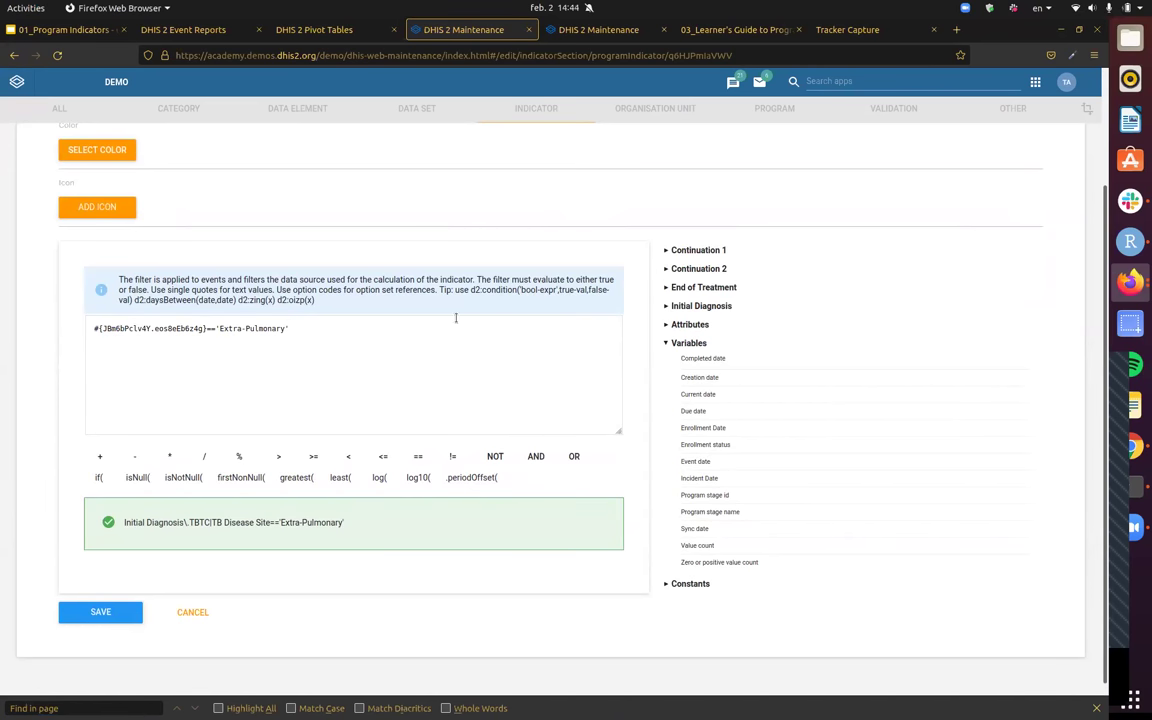
{"action": "scroll", "coordinate": [456, 318], "scroll_direction": "up", "scroll_amount": 3}
{"action": "scroll", "coordinate": [488, 469], "scroll_direction": "down", "scroll_amount": 2}
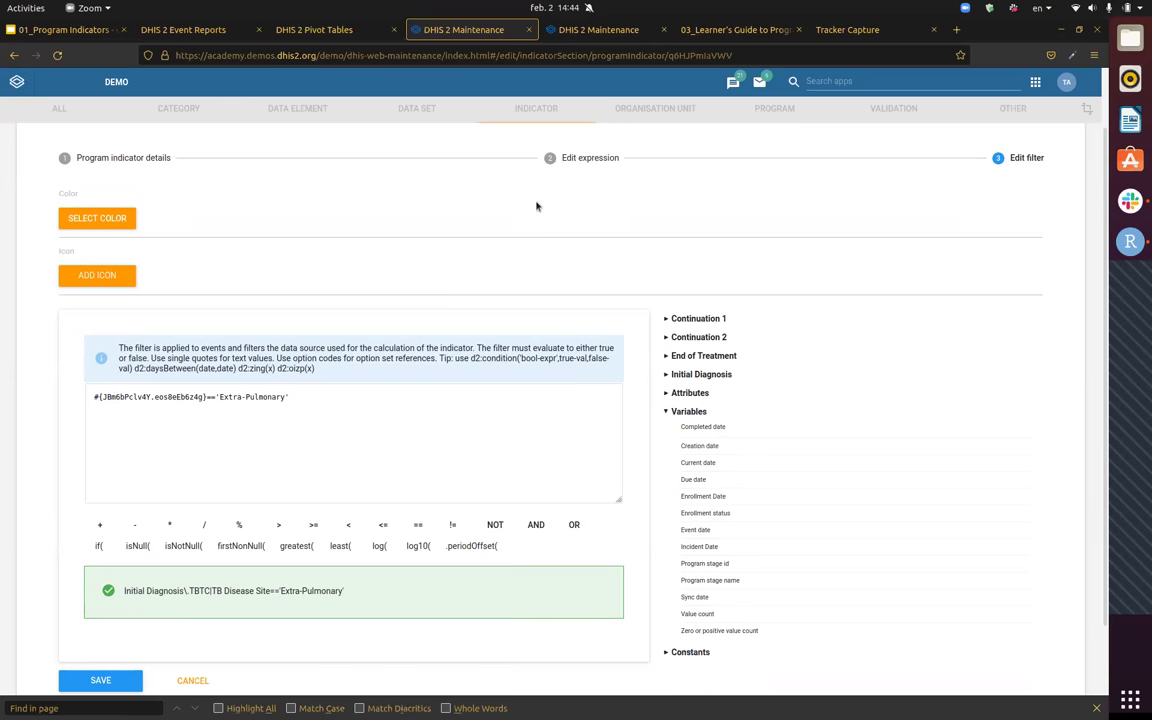
{"action": "scroll", "coordinate": [1071, 236], "scroll_direction": "up", "scroll_amount": 2}
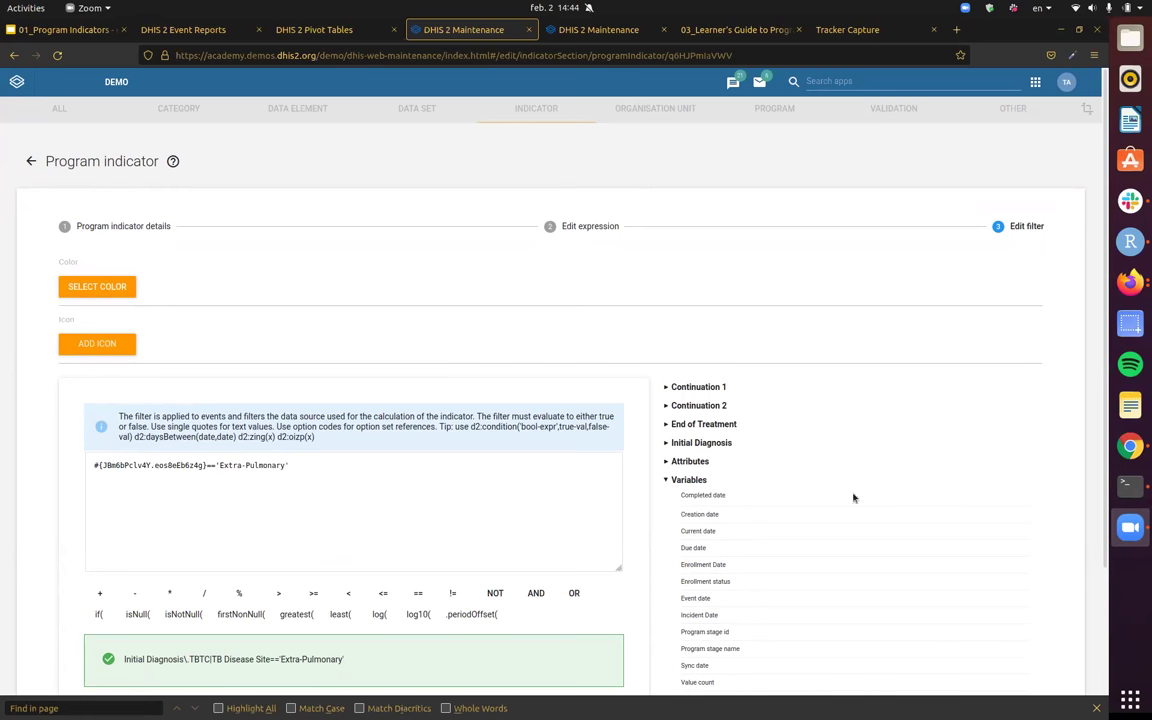
{"action": "left_click", "coordinate": [471, 491]}
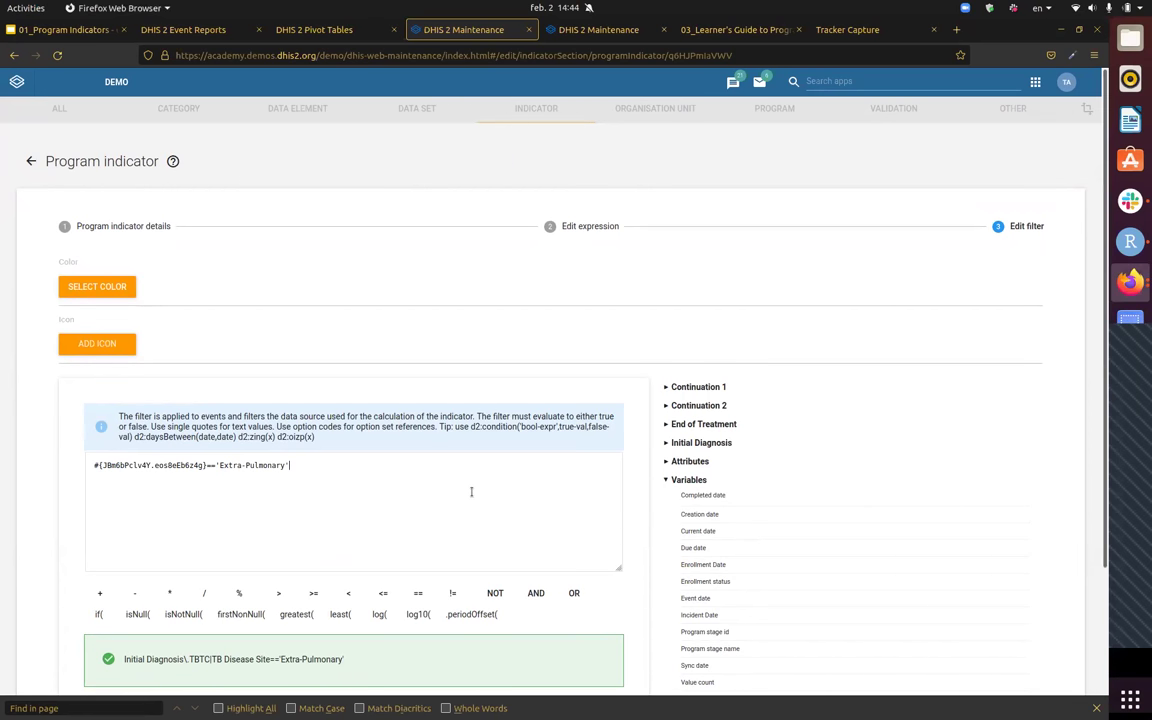
{"action": "scroll", "coordinate": [471, 491], "scroll_direction": "down", "scroll_amount": 3}
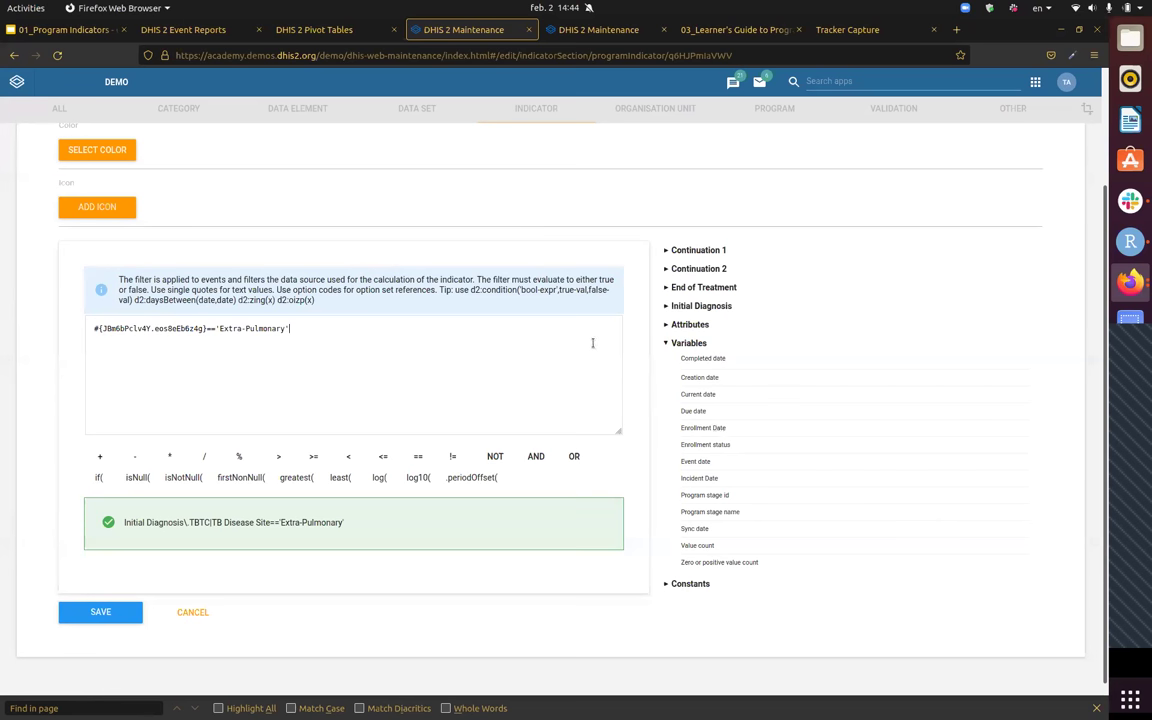
- Return to the program indicator details and examine the analytics type and the analytics period boundaries
{"action": "scroll", "coordinate": [300, 300], "scroll_direction": "up", "scroll_amount": 3}
{"action": "left_click", "coordinate": [150, 232]}
{"action": "scroll", "coordinate": [649, 405], "scroll_direction": "down", "scroll_amount": 4}
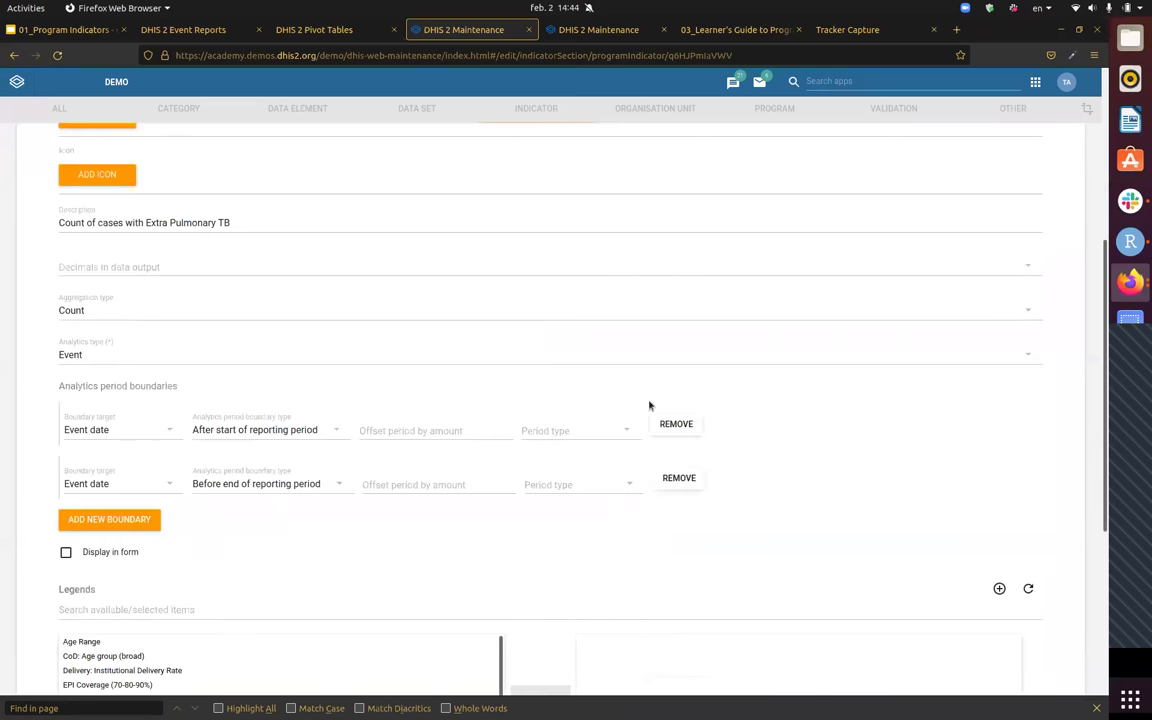
{"action": "scroll", "coordinate": [649, 405], "scroll_direction": "down", "scroll_amount": 3}
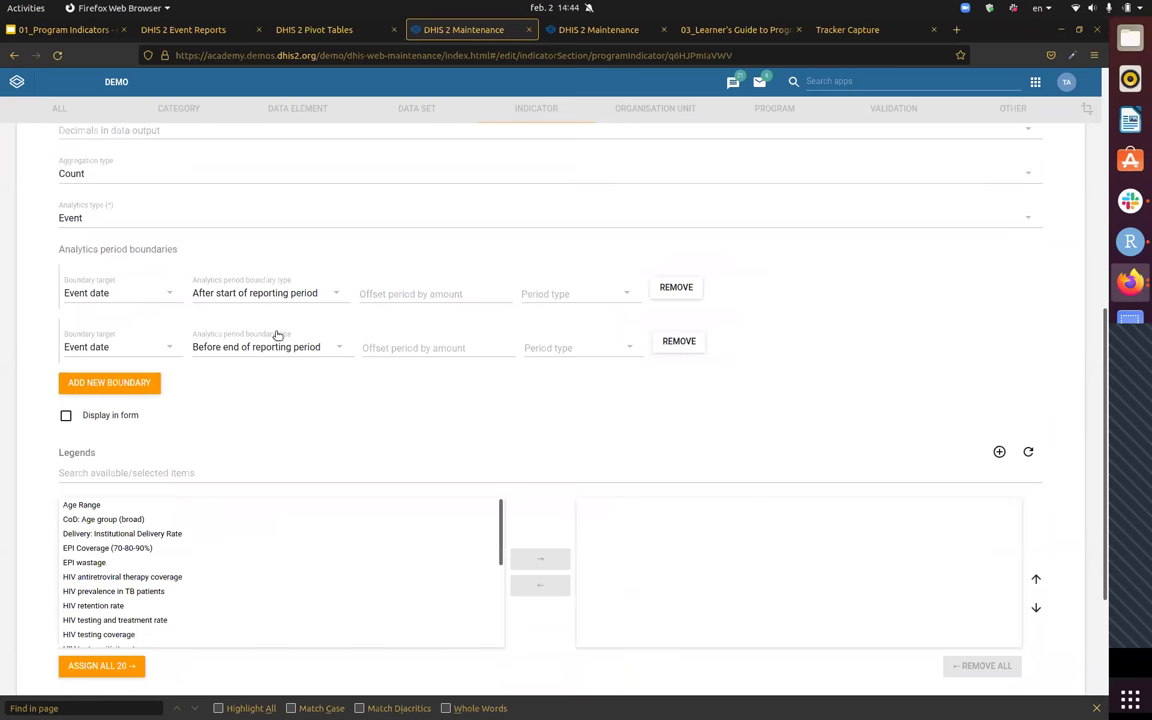
{"action": "scroll", "coordinate": [283, 373], "scroll_direction": "up", "scroll_amount": 3}
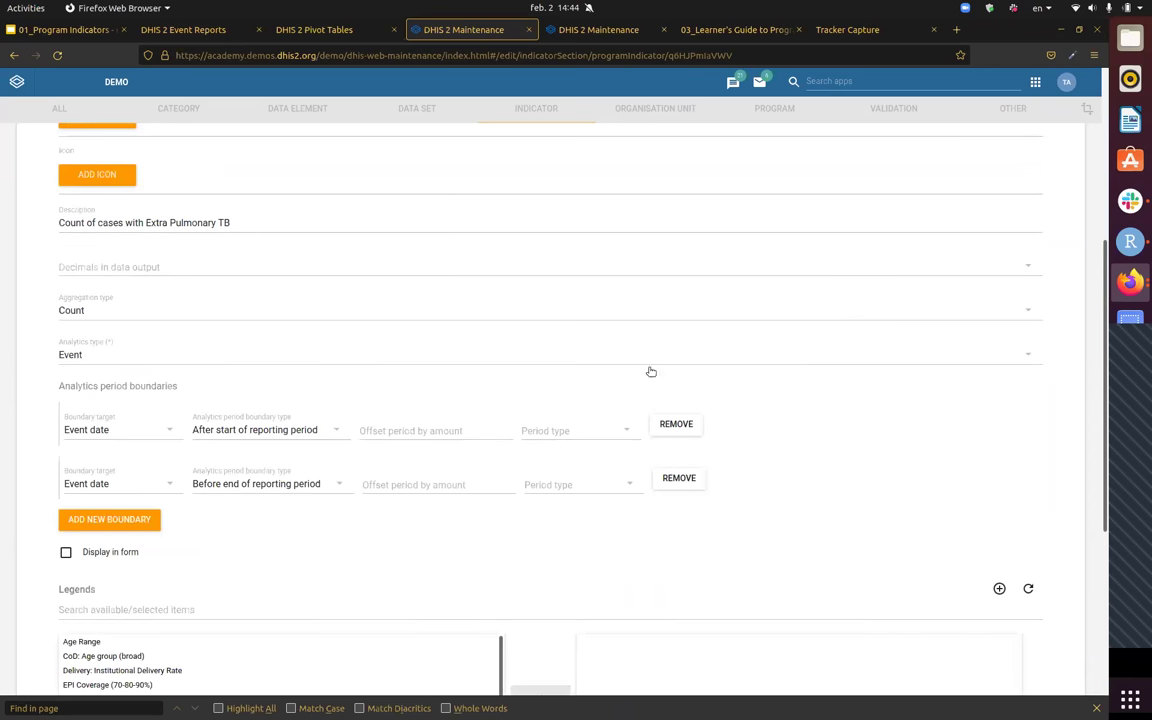
{"action": "scroll", "coordinate": [674, 391], "scroll_direction": "up", "scroll_amount": 7}
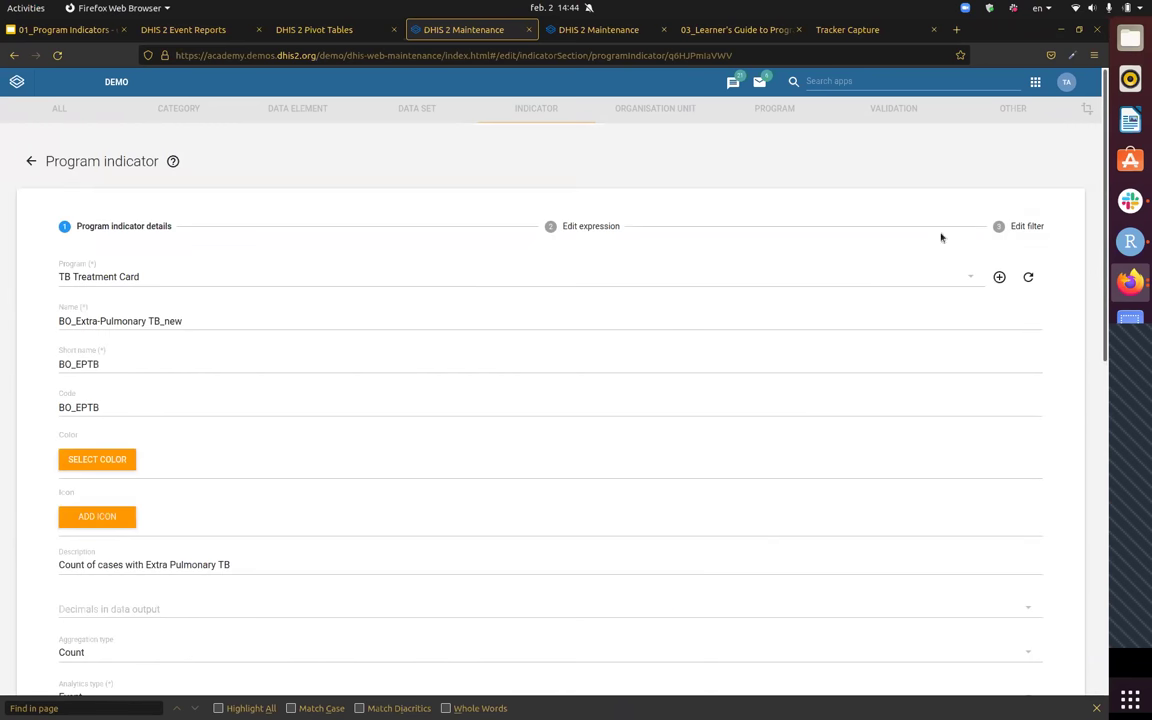
- Review the indicator's filter condition on TB Disease Site and its V{event_count} expression
{"action": "left_click", "coordinate": [1003, 226]}
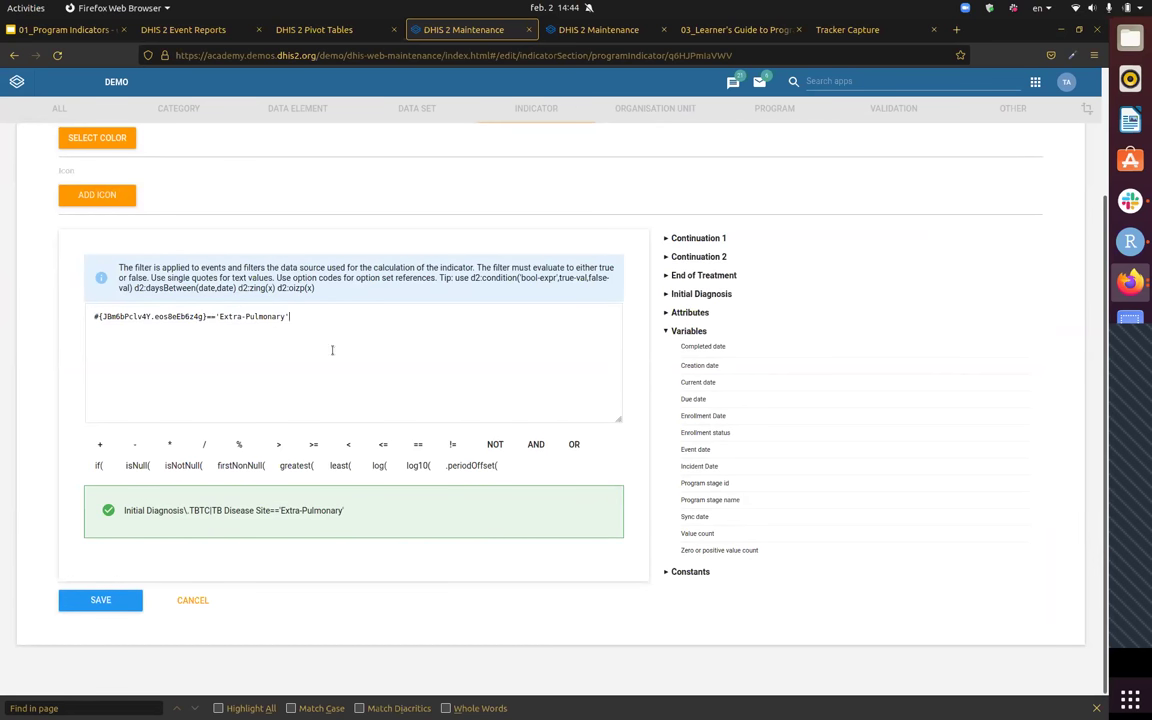
{"action": "left_click_drag", "start_coordinate": [222, 510], "coordinate": [271, 514]}
{"action": "scroll", "coordinate": [650, 358], "scroll_direction": "up", "scroll_amount": 3}
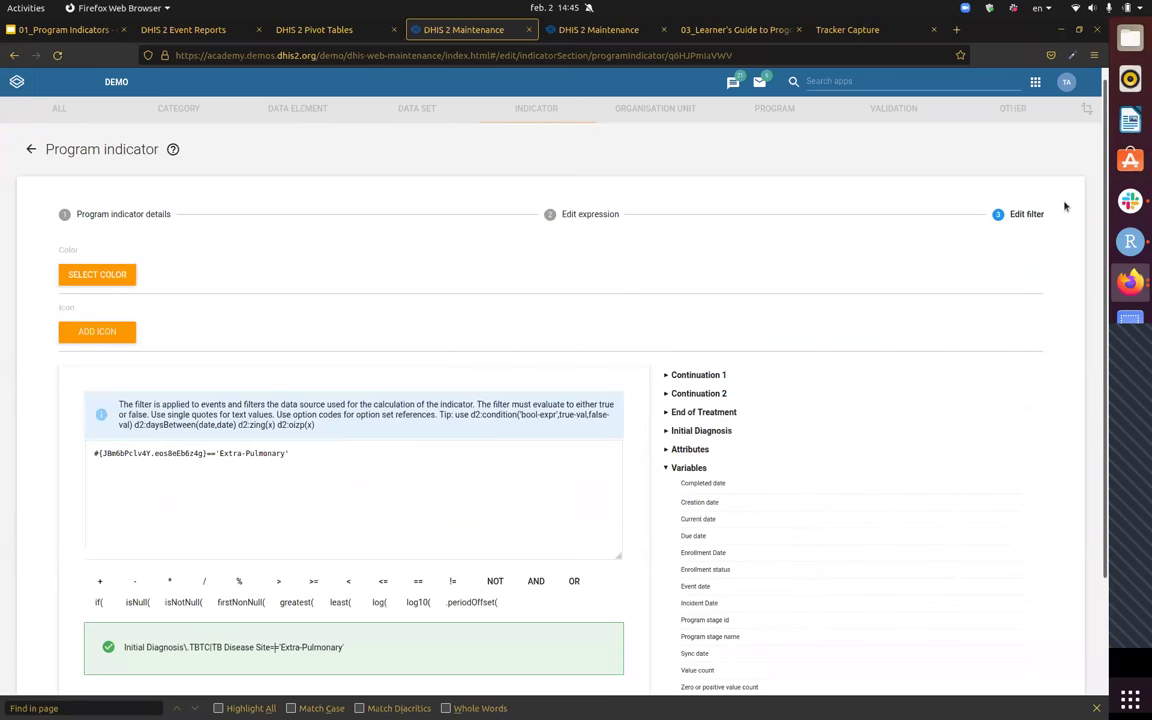
{"action": "left_click", "coordinate": [590, 215]}
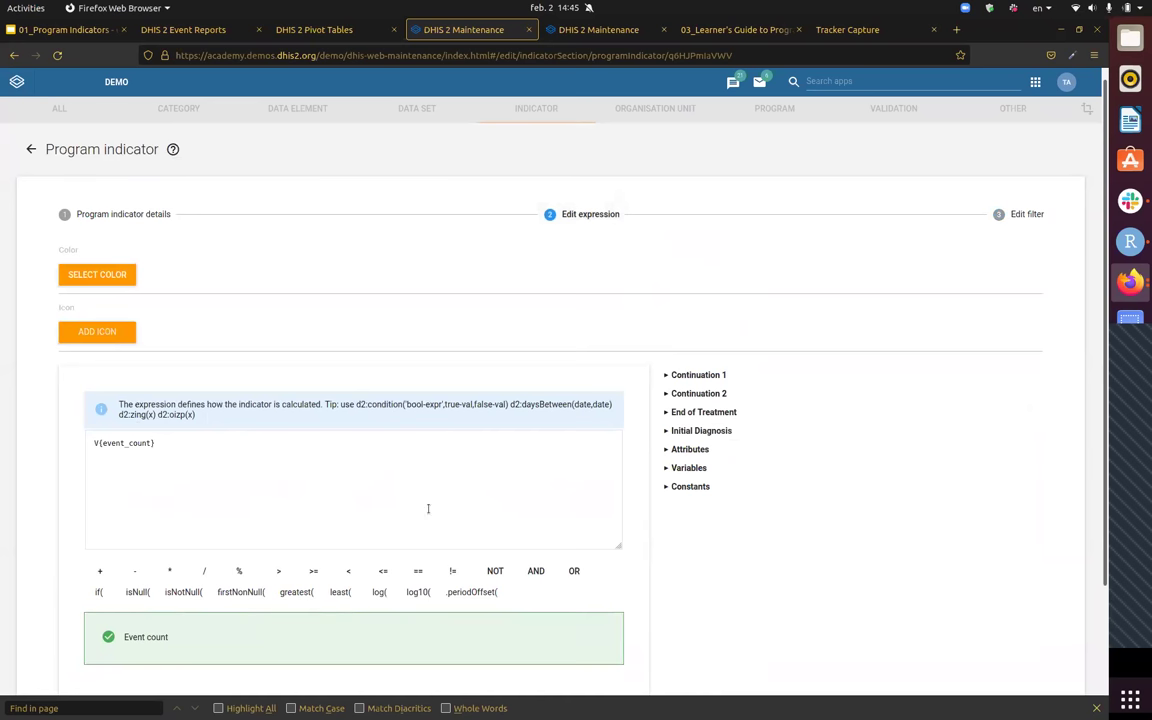
{"action": "triple_click", "coordinate": [111, 443]}
{"action": "left_click", "coordinate": [1000, 437]}
{"action": "left_click_drag", "start_coordinate": [253, 472], "coordinate": [143, 424]}
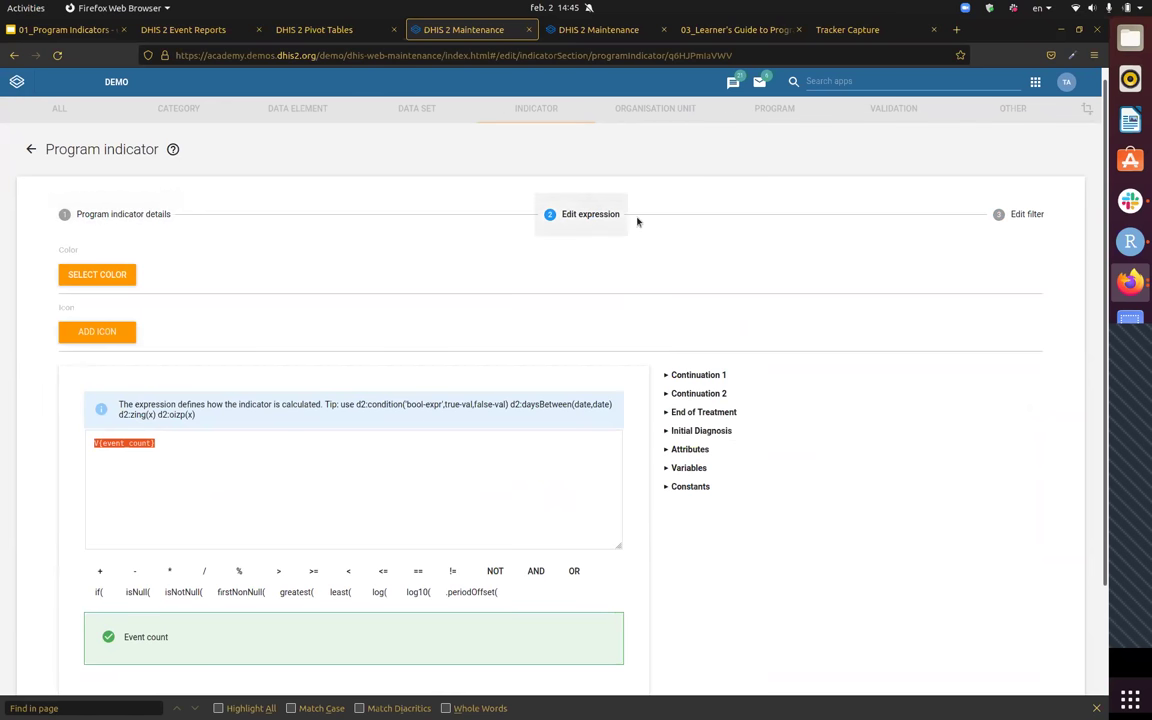
- Go back to the program indicator details and review how the aggregation type, analytics type and period boundaries are set
{"action": "left_click", "coordinate": [163, 205]}
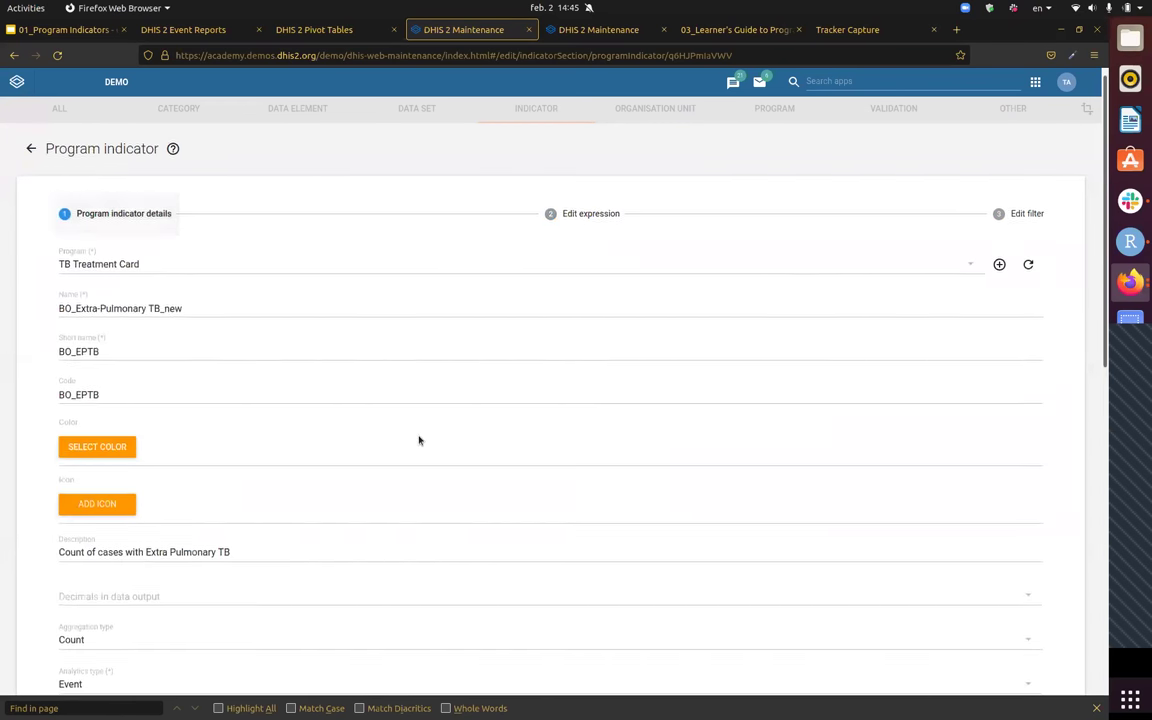
{"action": "scroll", "coordinate": [430, 450], "scroll_direction": "down", "scroll_amount": 3}
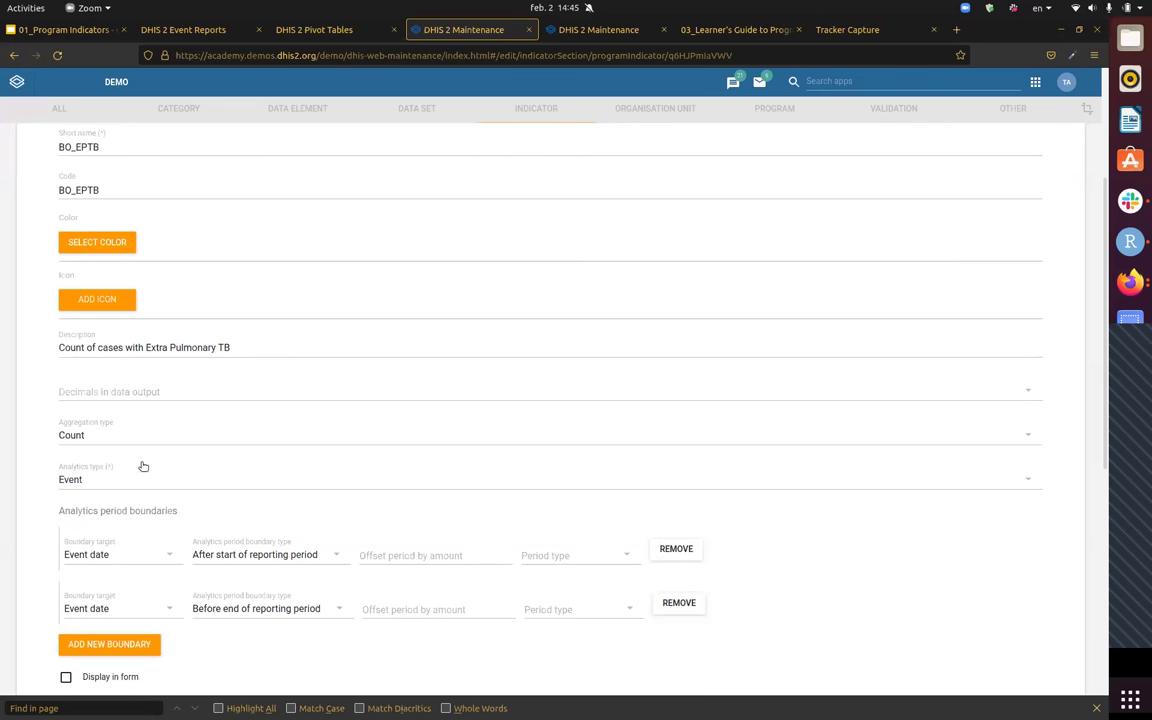
{"action": "left_click", "coordinate": [88, 481]}
{"action": "left_click", "coordinate": [83, 479]}
{"action": "scroll", "coordinate": [80, 410], "scroll_direction": "down", "scroll_amount": 1}
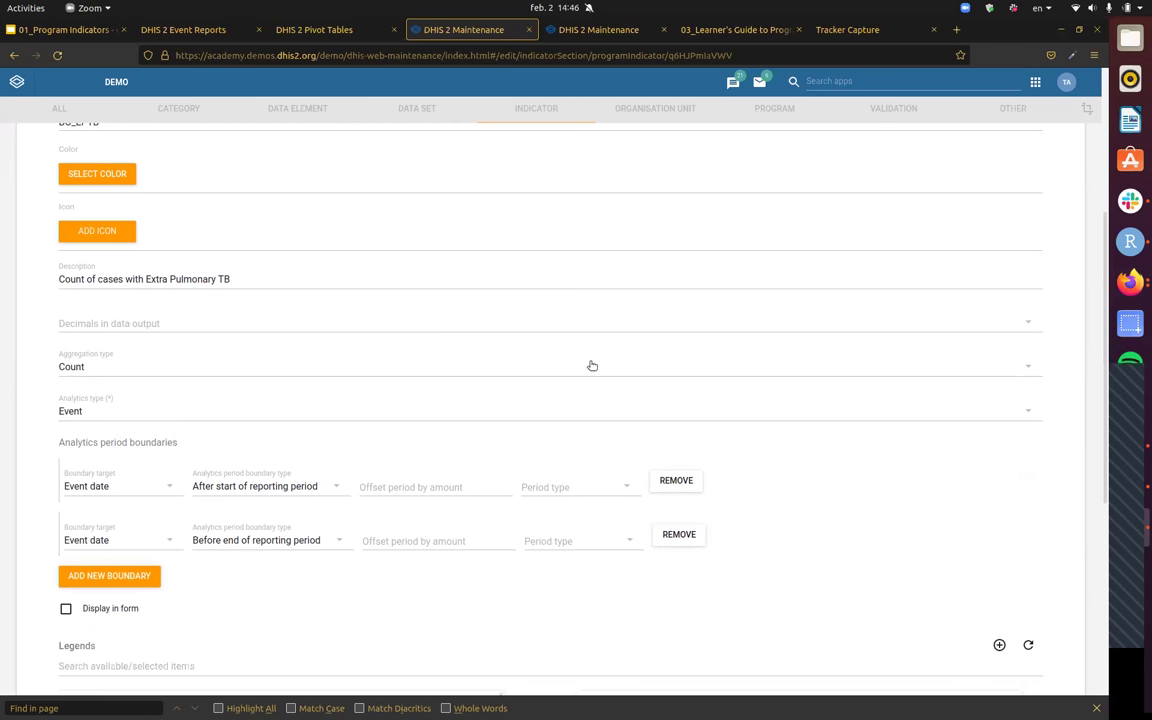
{"action": "scroll", "coordinate": [481, 374], "scroll_direction": "up", "scroll_amount": 3}
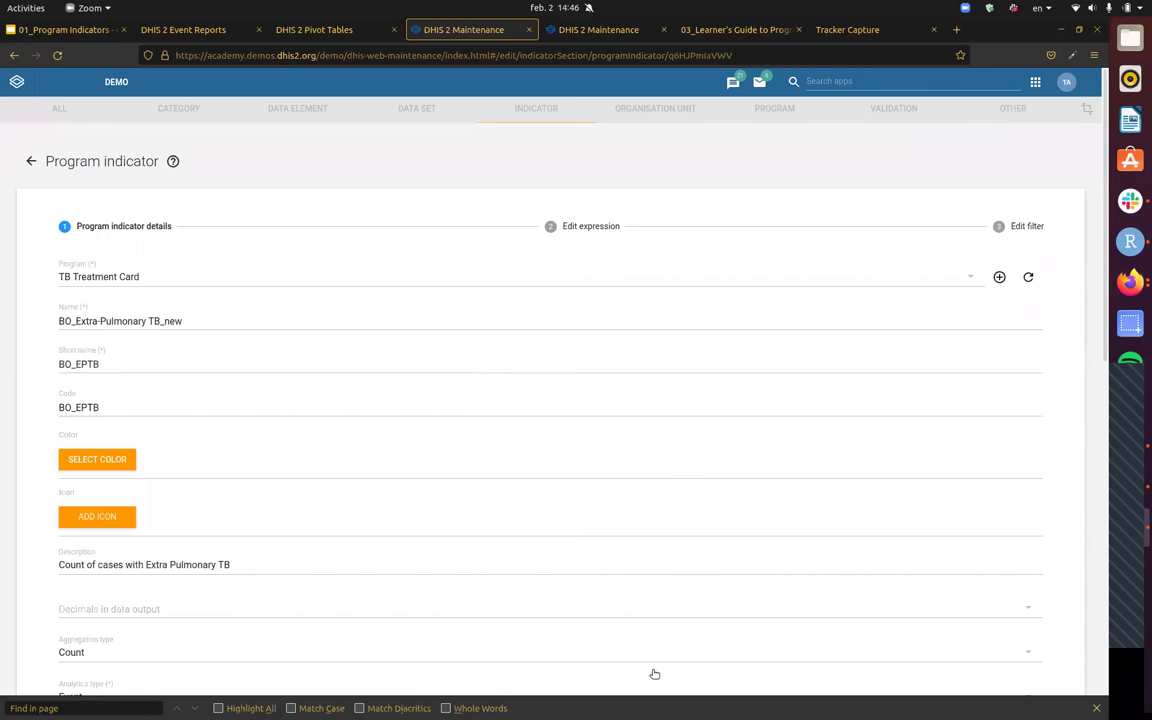
- Return to the program indicator list and search it for extra, and for EPTB
{"action": "left_click", "coordinate": [33, 160]}
{"action": "scroll", "coordinate": [533, 326], "scroll_direction": "down", "scroll_amount": 5}
{"action": "scroll", "coordinate": [543, 350], "scroll_direction": "up", "scroll_amount": 5}
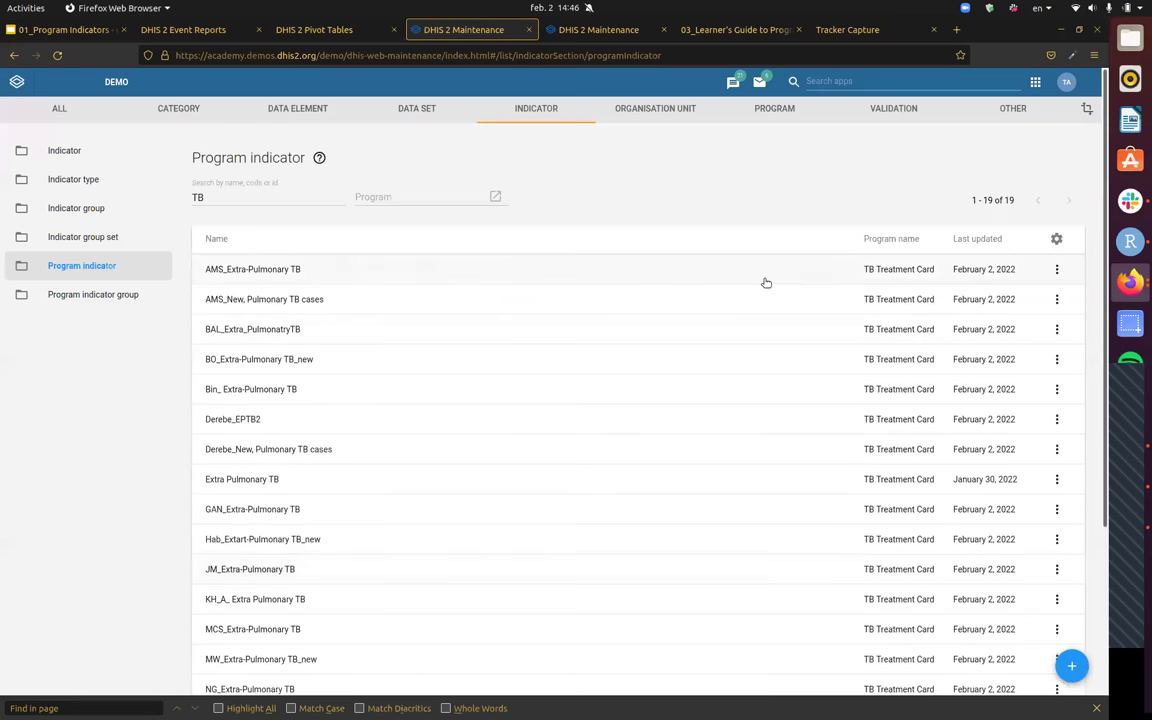
{"action": "left_click", "coordinate": [290, 197]}
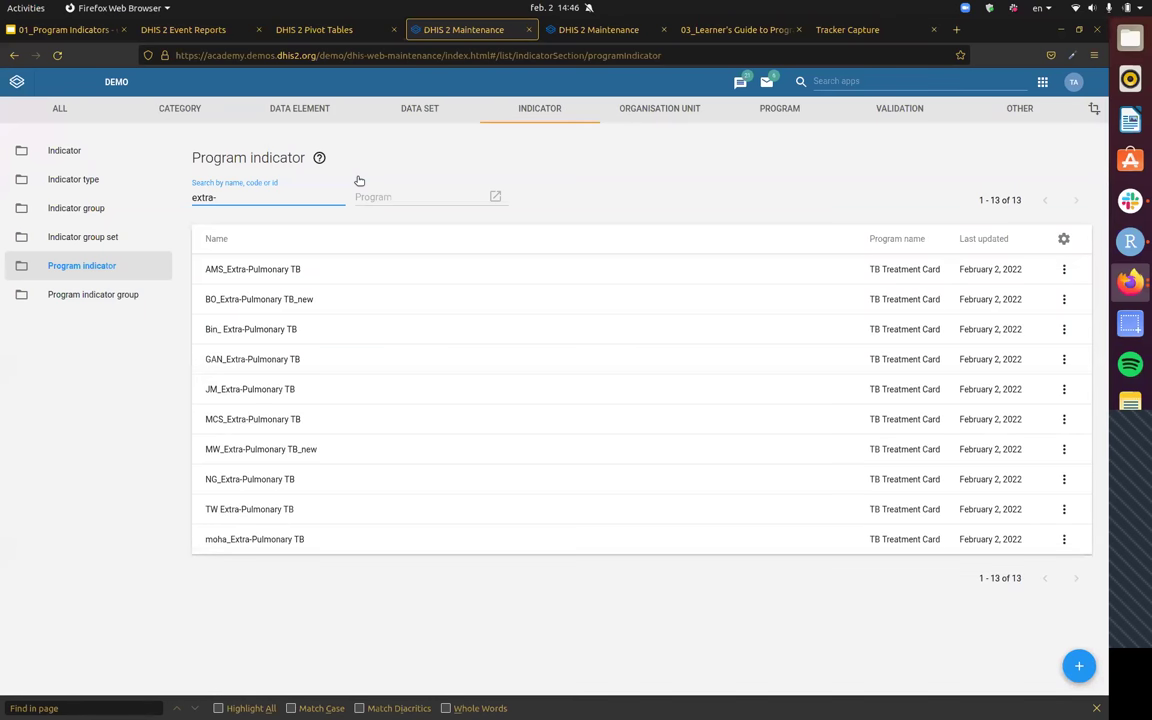
{"action": "double_click", "coordinate": [282, 190]}
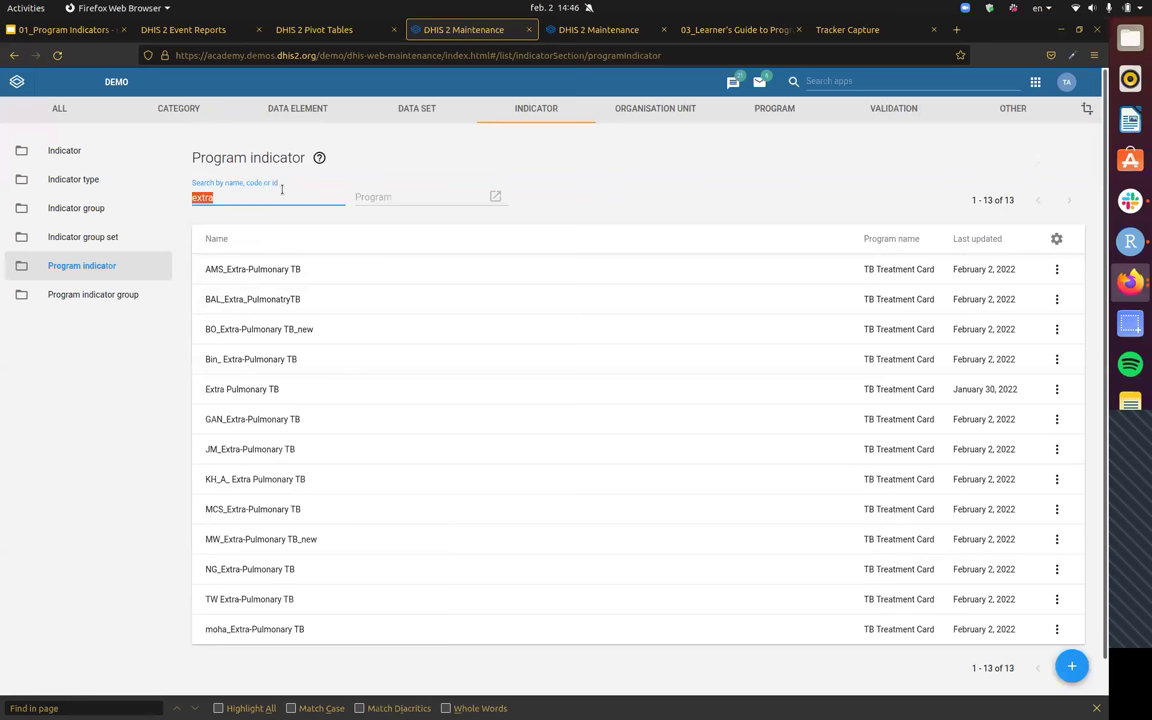
{"action": "type", "text": "EPT"}
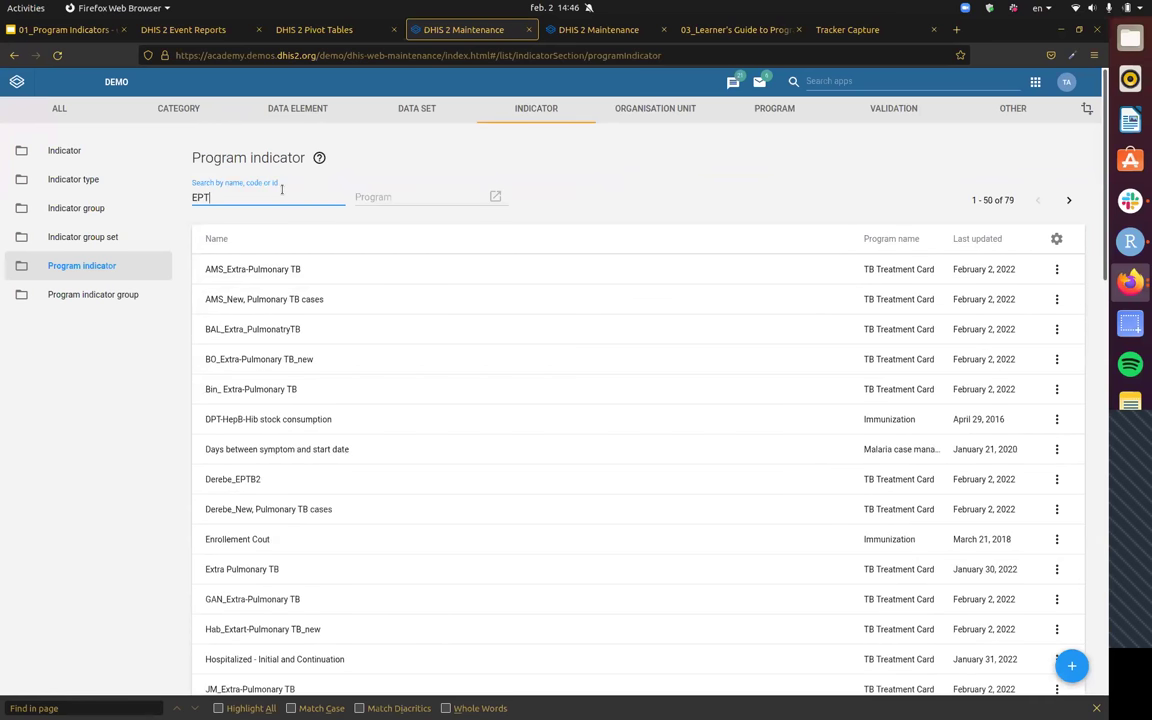
{"action": "type", "text": "B"}
{"action": "scroll", "coordinate": [620, 290], "scroll_direction": "down", "scroll_amount": 1}
{"action": "scroll", "coordinate": [631, 282], "scroll_direction": "up", "scroll_amount": 1}
- Search the program indicators for pulmonary, look through the list, and open the filter of BO_Extra-Pulmonary TB_new
{"action": "double_click", "coordinate": [245, 197]}
{"action": "type", "text": "pulmonary"}
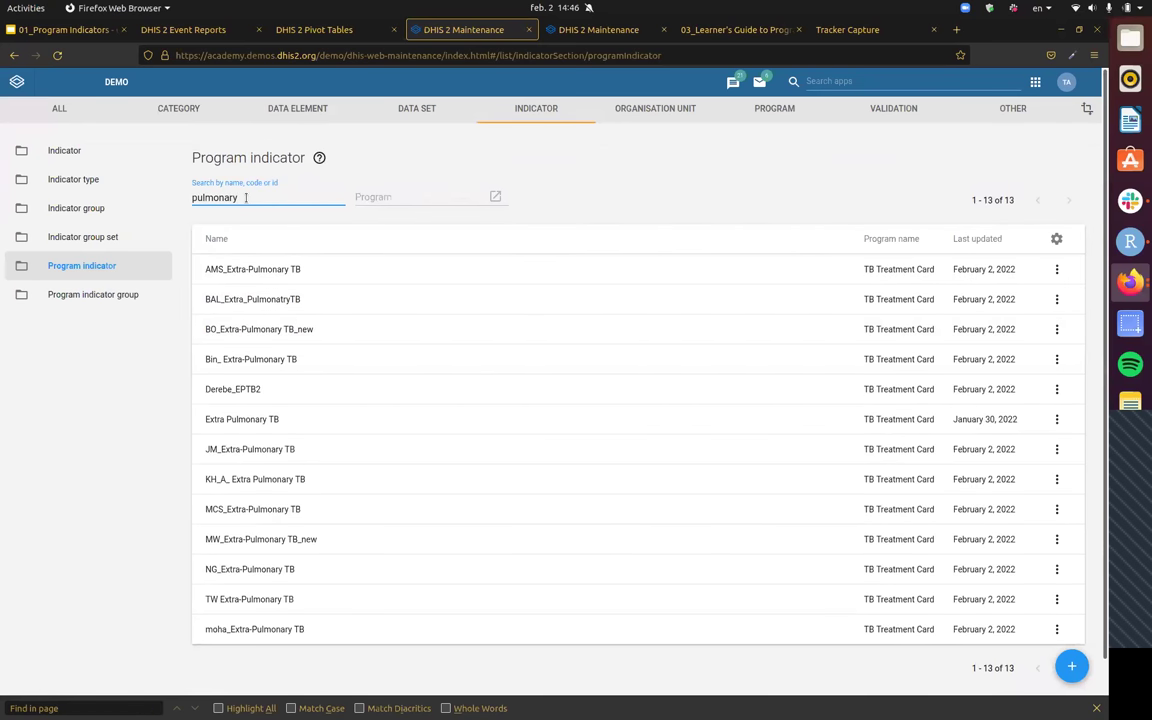
{"action": "scroll", "coordinate": [671, 437], "scroll_direction": "down", "scroll_amount": 3}
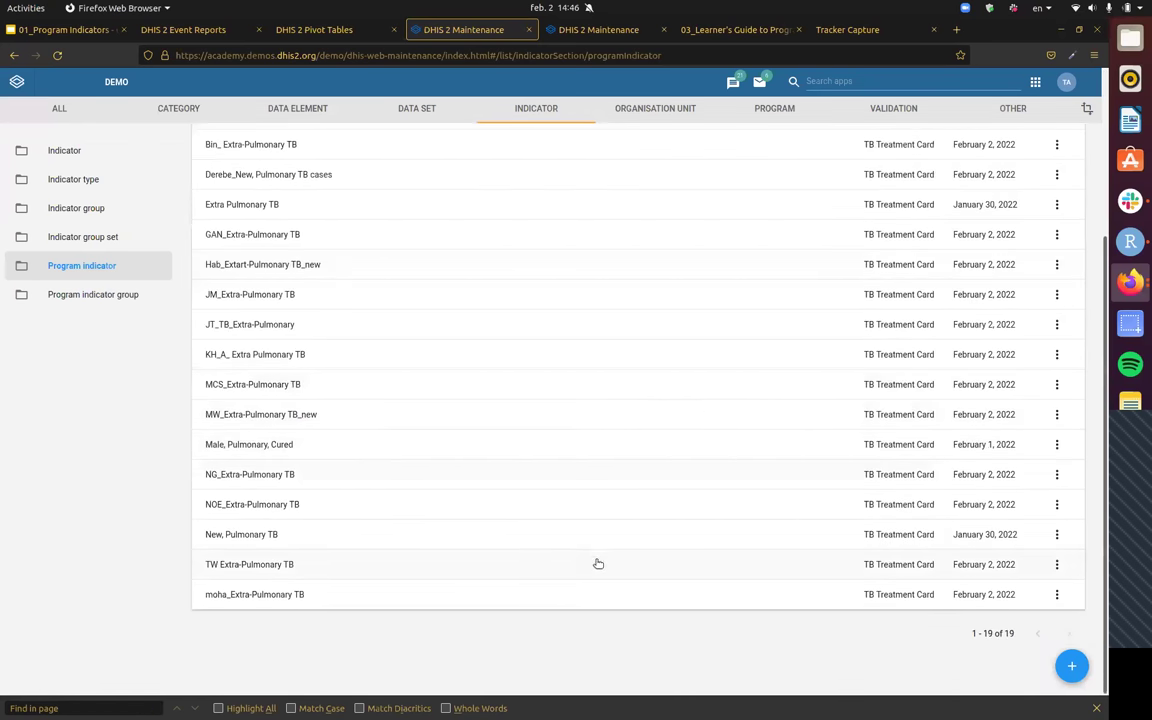
{"action": "scroll", "coordinate": [707, 275], "scroll_direction": "up", "scroll_amount": 3}
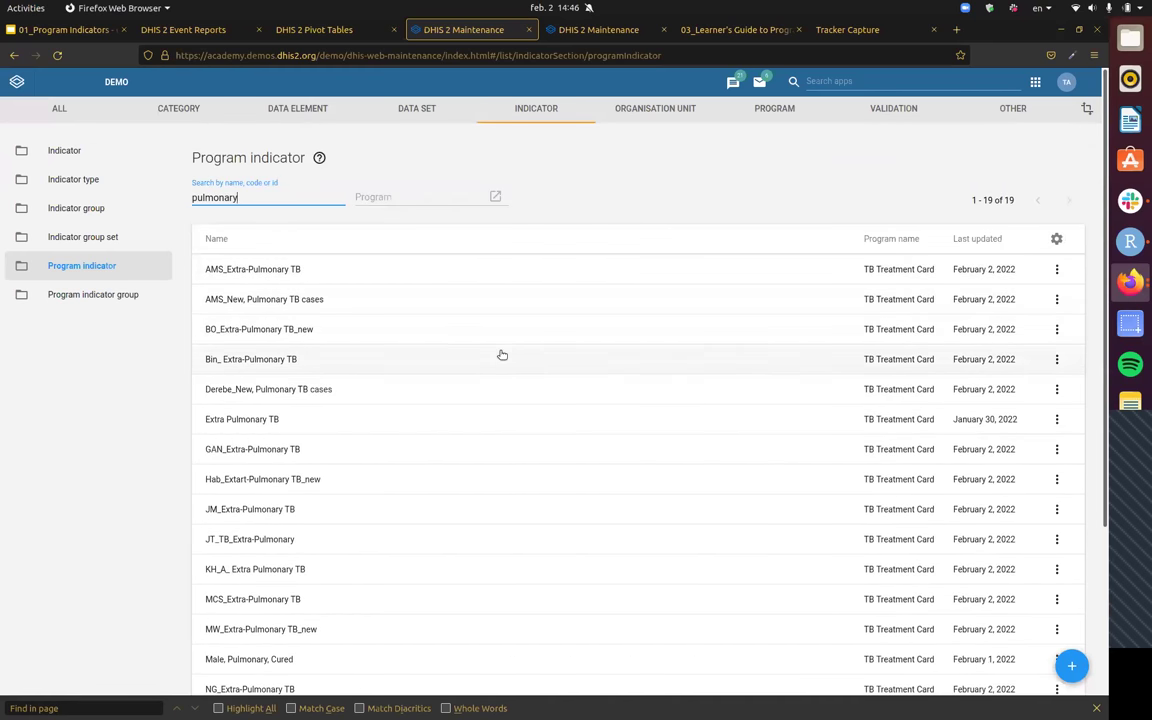
{"action": "scroll", "coordinate": [600, 450], "scroll_direction": "down", "scroll_amount": 3}
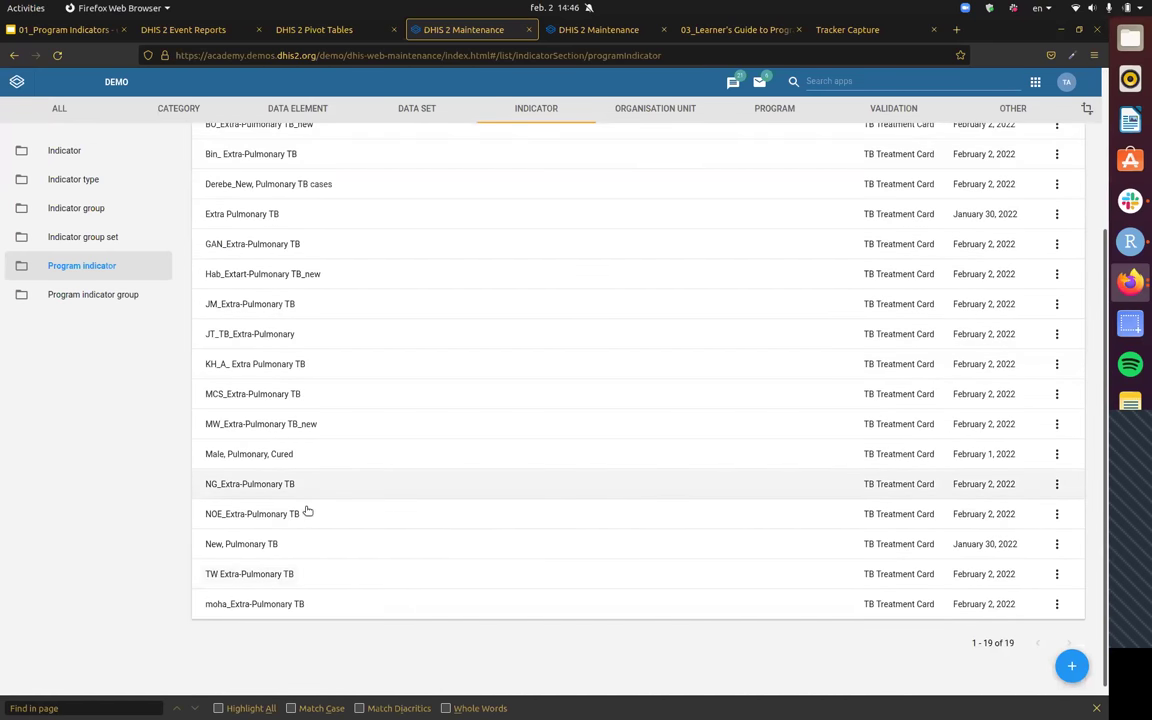
{"action": "scroll", "coordinate": [330, 480], "scroll_direction": "up", "scroll_amount": 3}
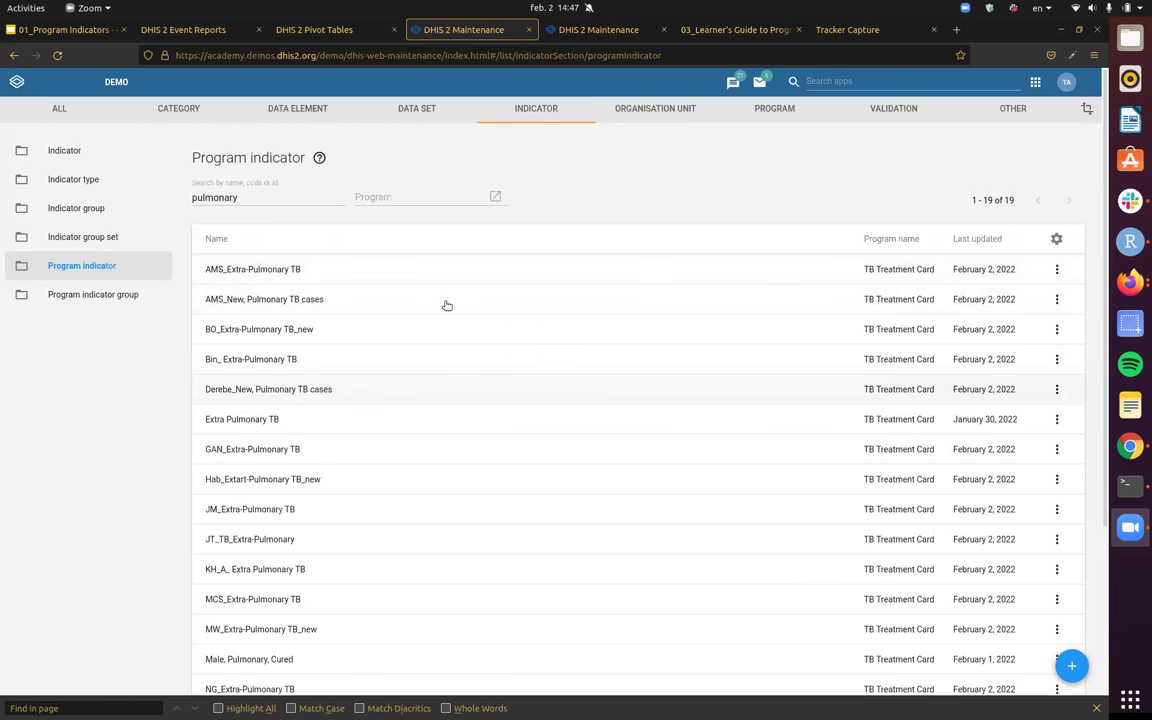
{"action": "left_click", "coordinate": [453, 333]}
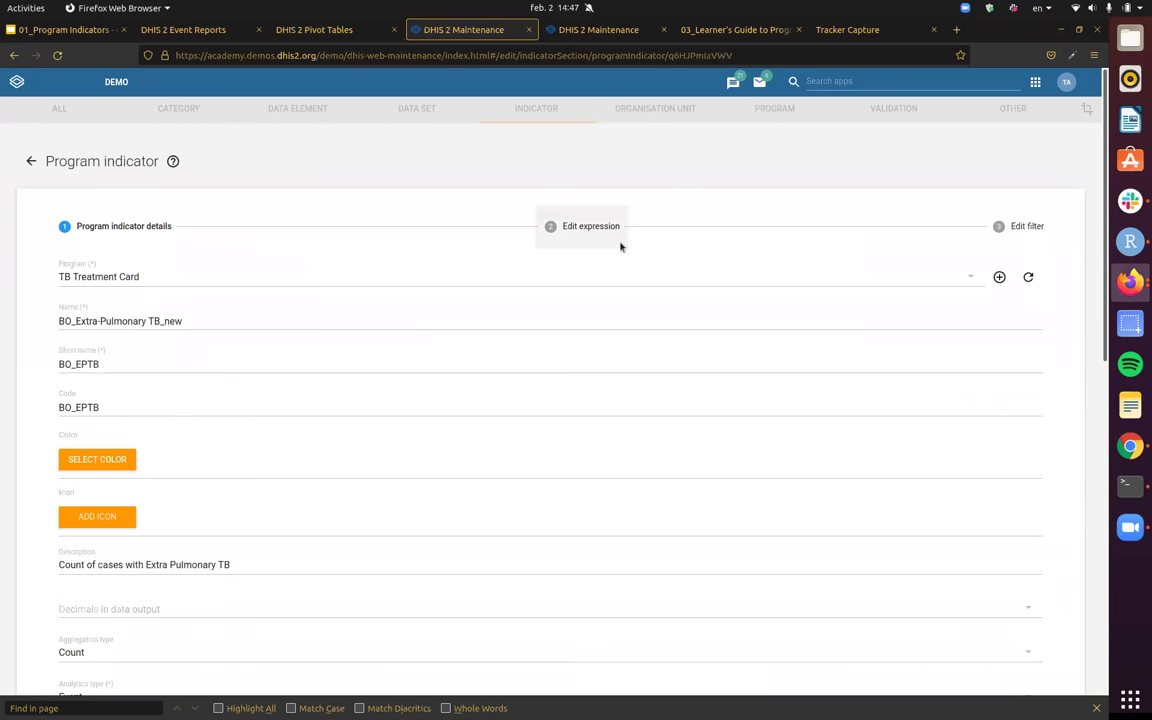
{"action": "left_click", "coordinate": [1018, 226]}
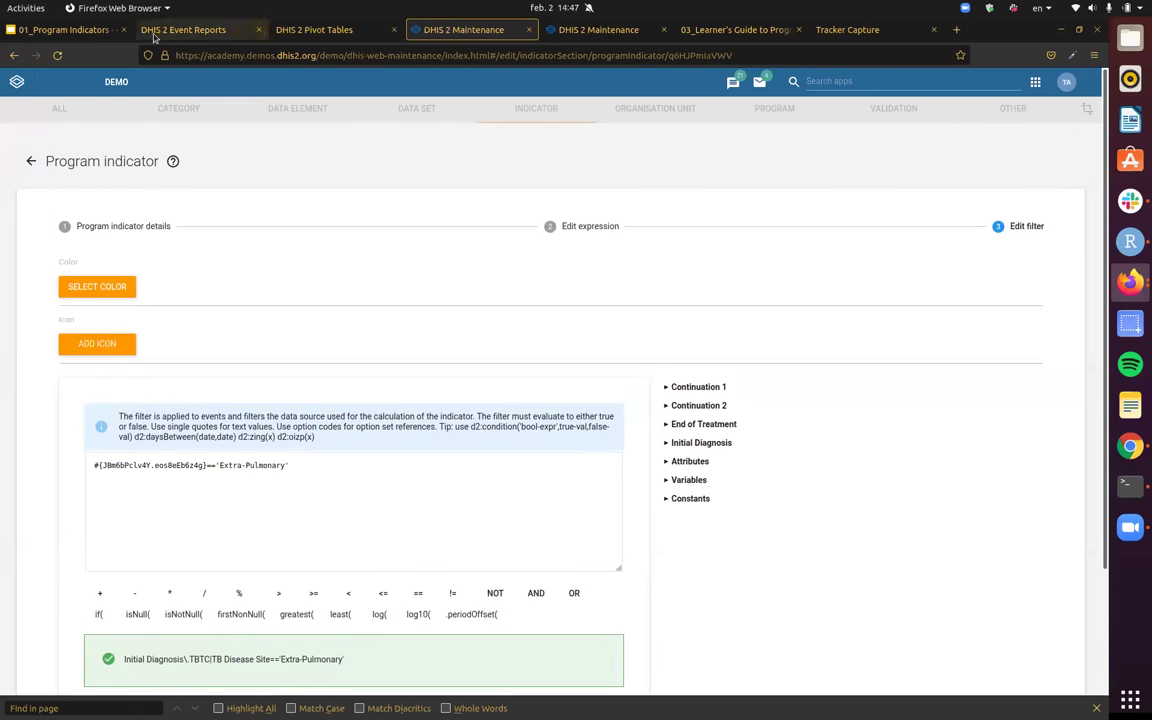
- Find option set management through the app search with opt, and search the option sets for tb
{"action": "left_click", "coordinate": [928, 81]}
{"action": "type", "text": "opt"}
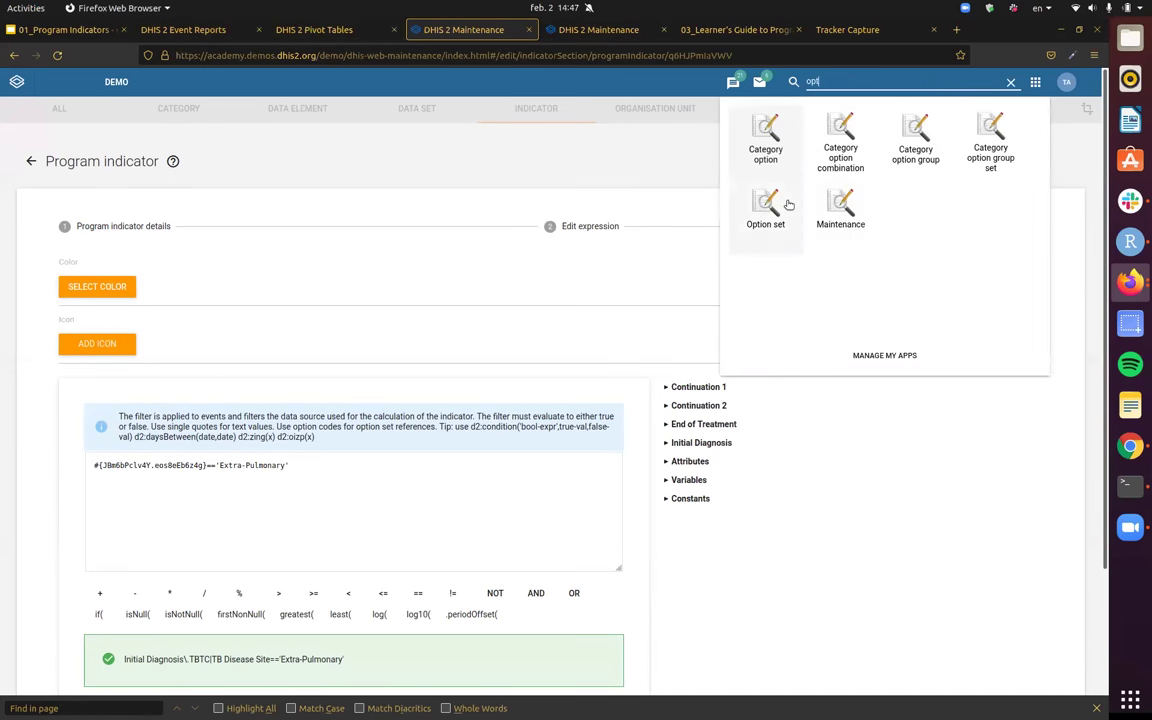
{"action": "left_click", "coordinate": [775, 258]}
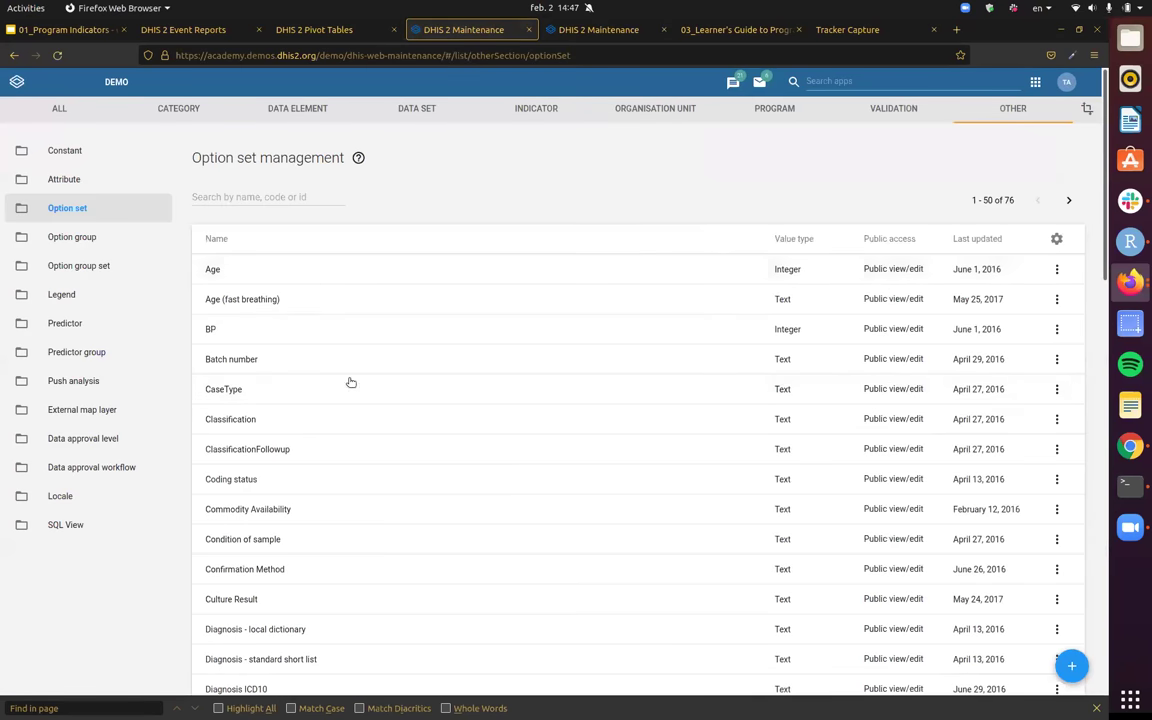
{"action": "left_click", "coordinate": [274, 193]}
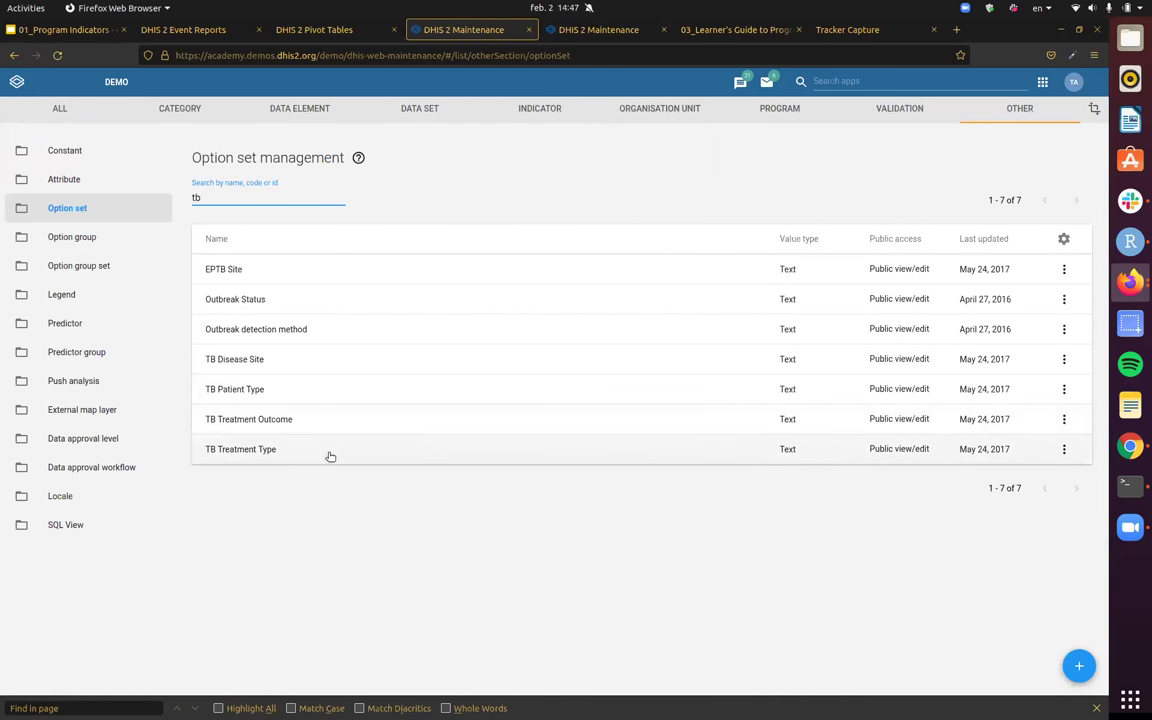
- Review the option names and codes in the TB Patient Type and TB Disease Site option sets
{"action": "left_click", "coordinate": [321, 390]}
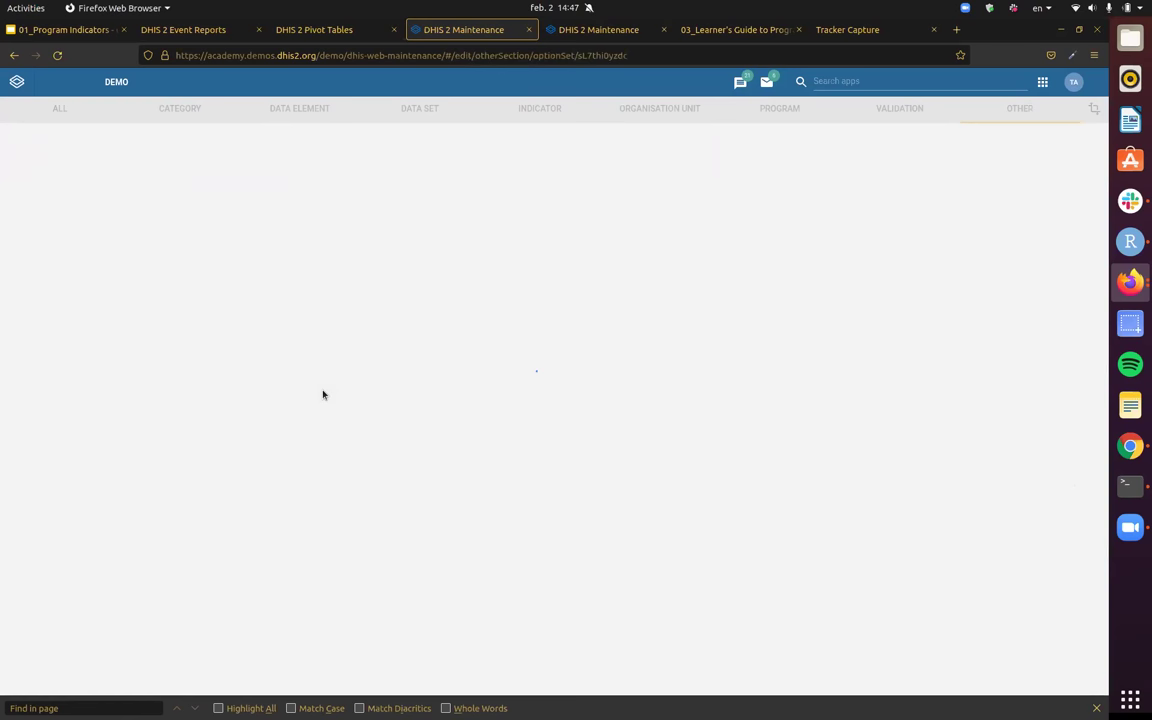
{"action": "left_click", "coordinate": [870, 205]}
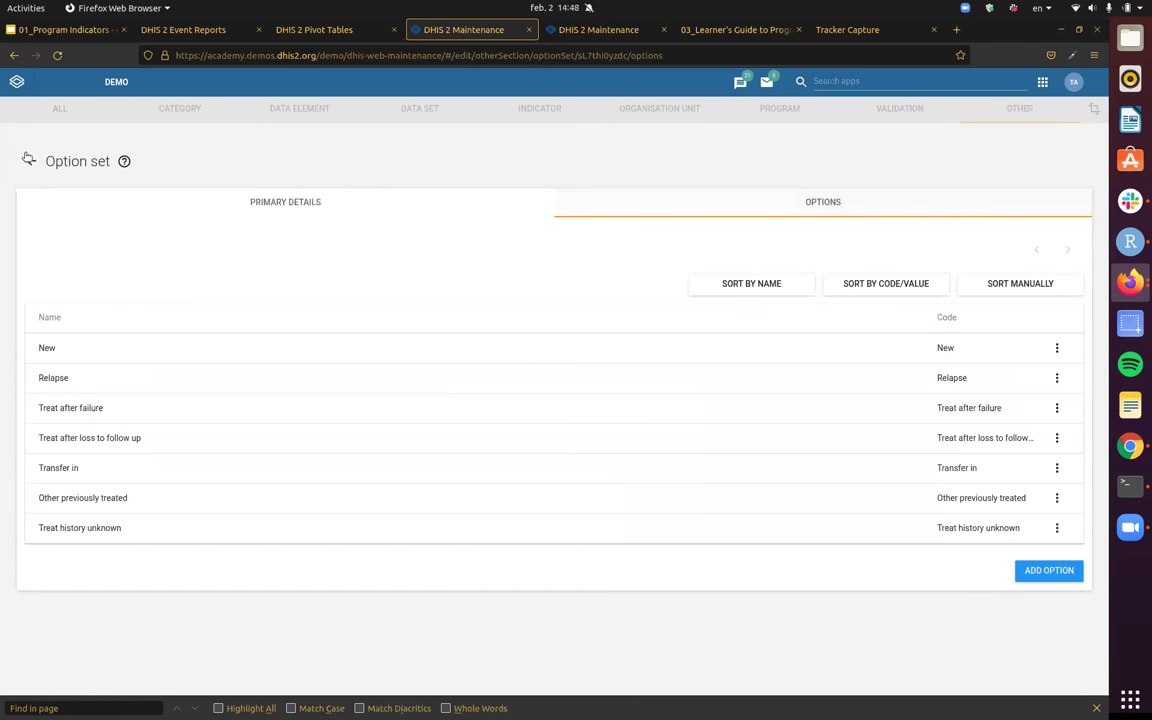
{"action": "left_click", "coordinate": [30, 161]}
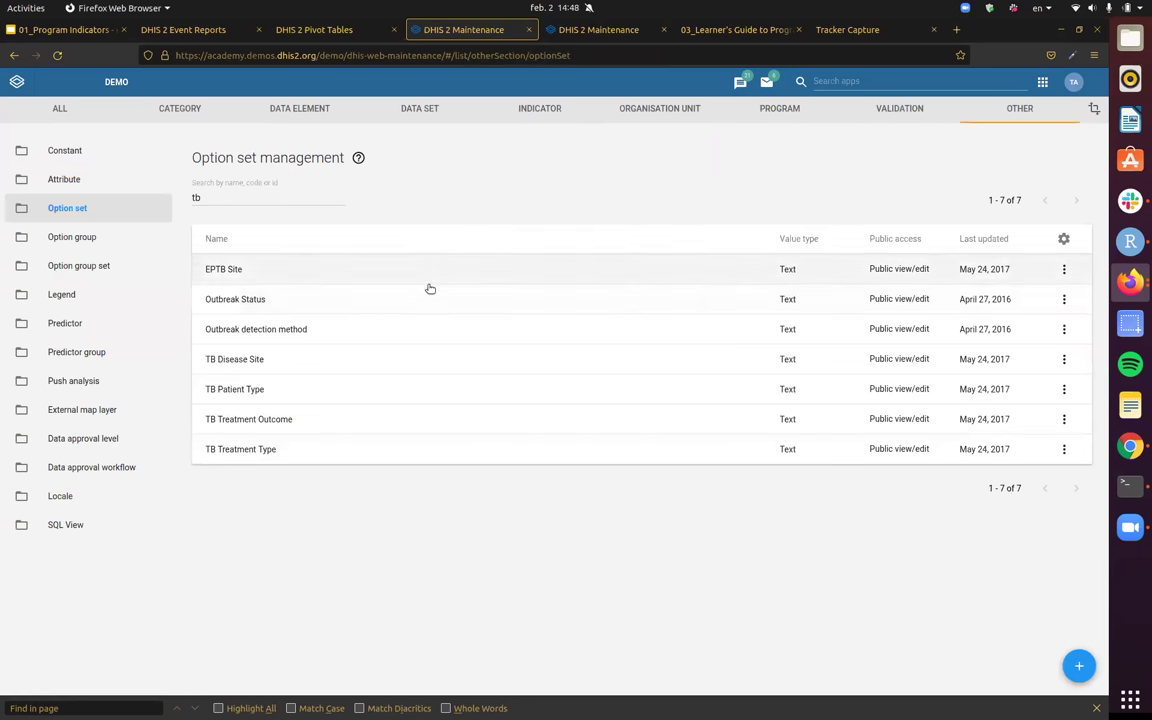
{"action": "left_click", "coordinate": [311, 359]}
{"action": "left_click", "coordinate": [830, 203]}
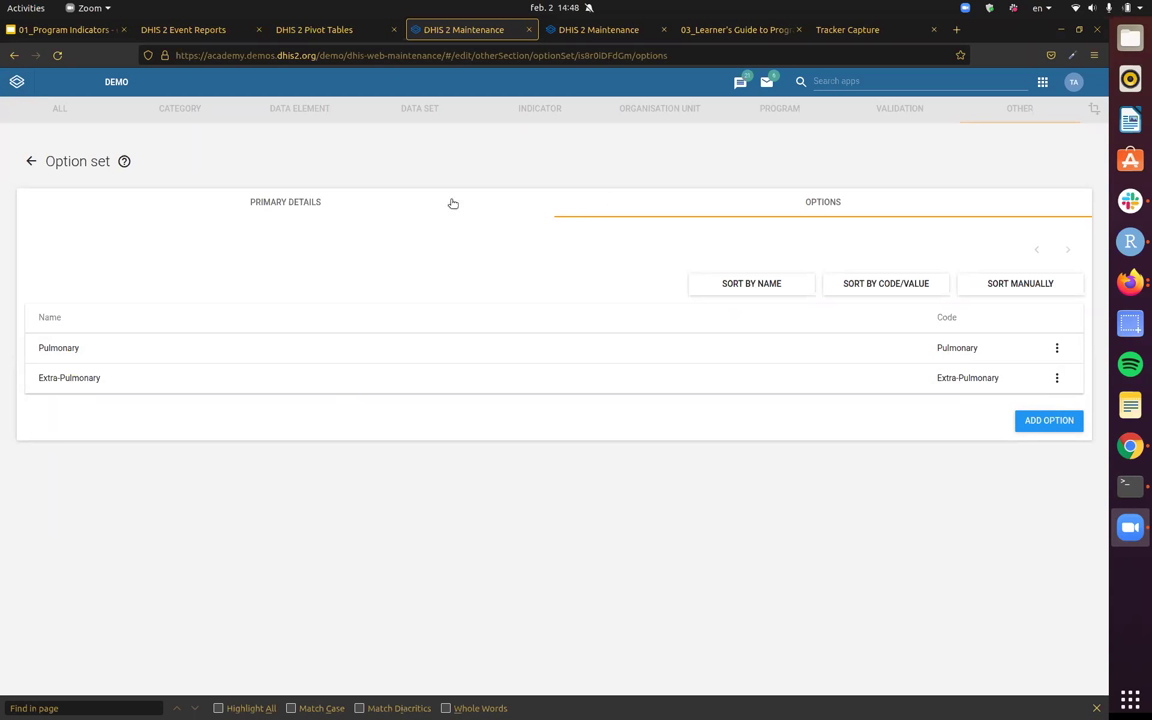
- Search the data elements for site and check which option set is assigned to TBTC|TB Disease Site, returning to the list
{"action": "left_click", "coordinate": [31, 161]}
{"action": "left_click", "coordinate": [280, 106]}
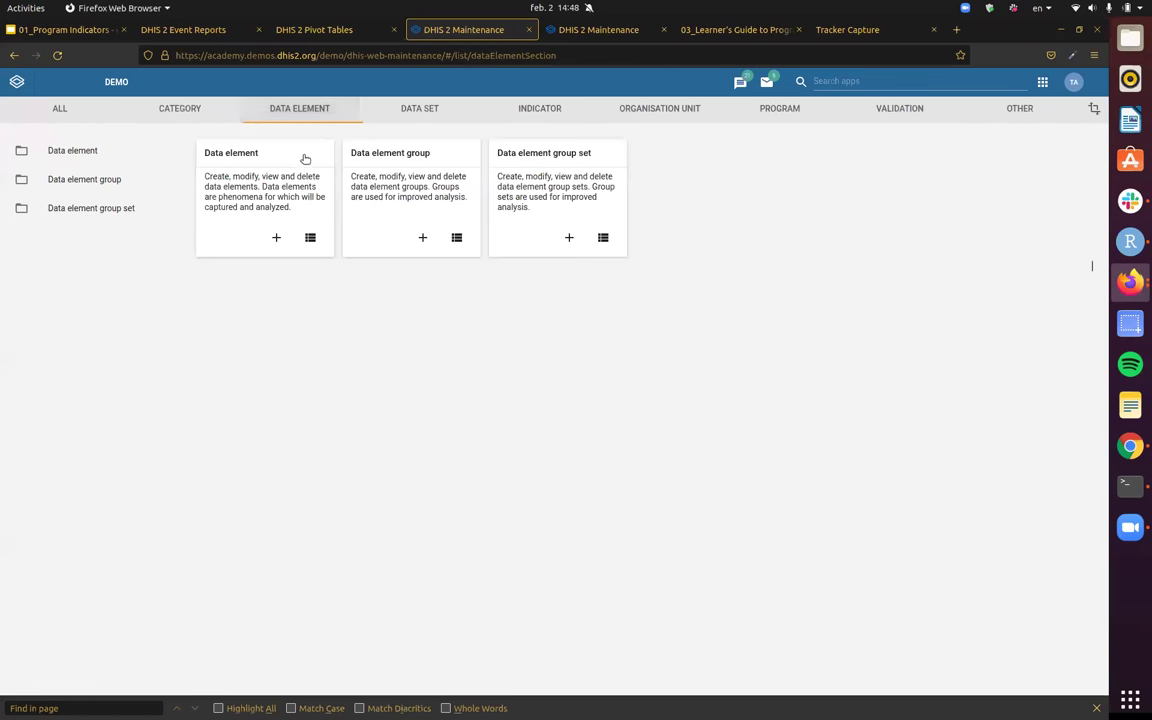
{"action": "left_click", "coordinate": [305, 159]}
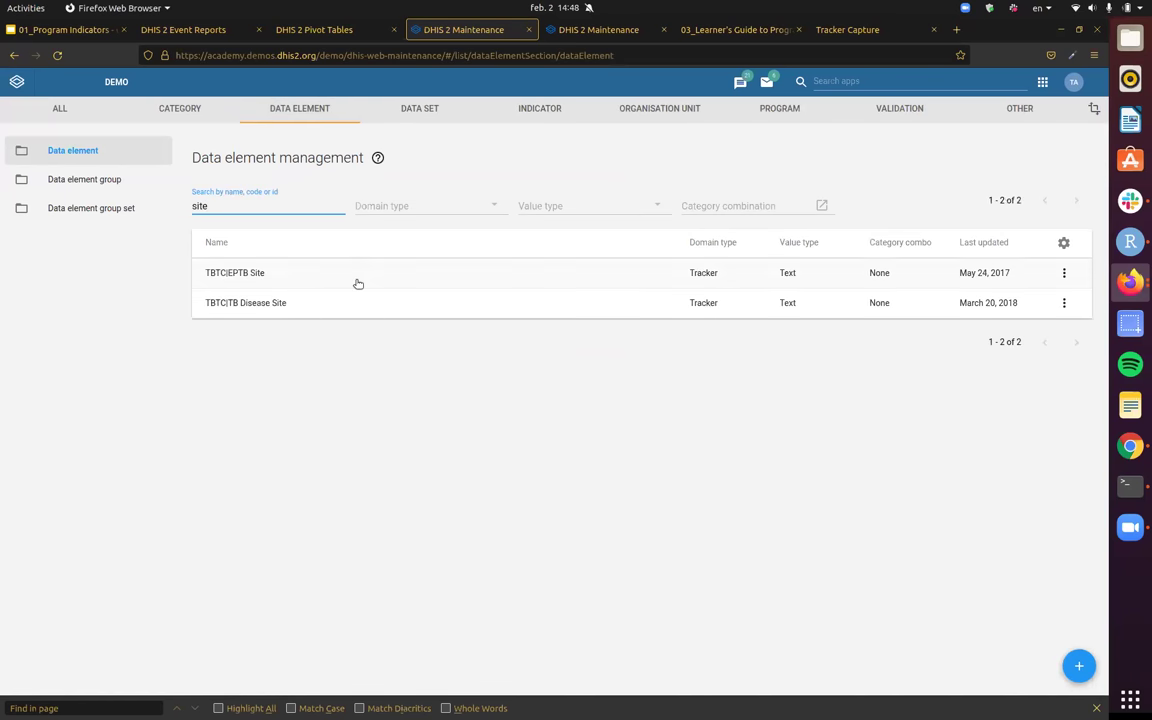
{"action": "left_click", "coordinate": [380, 312]}
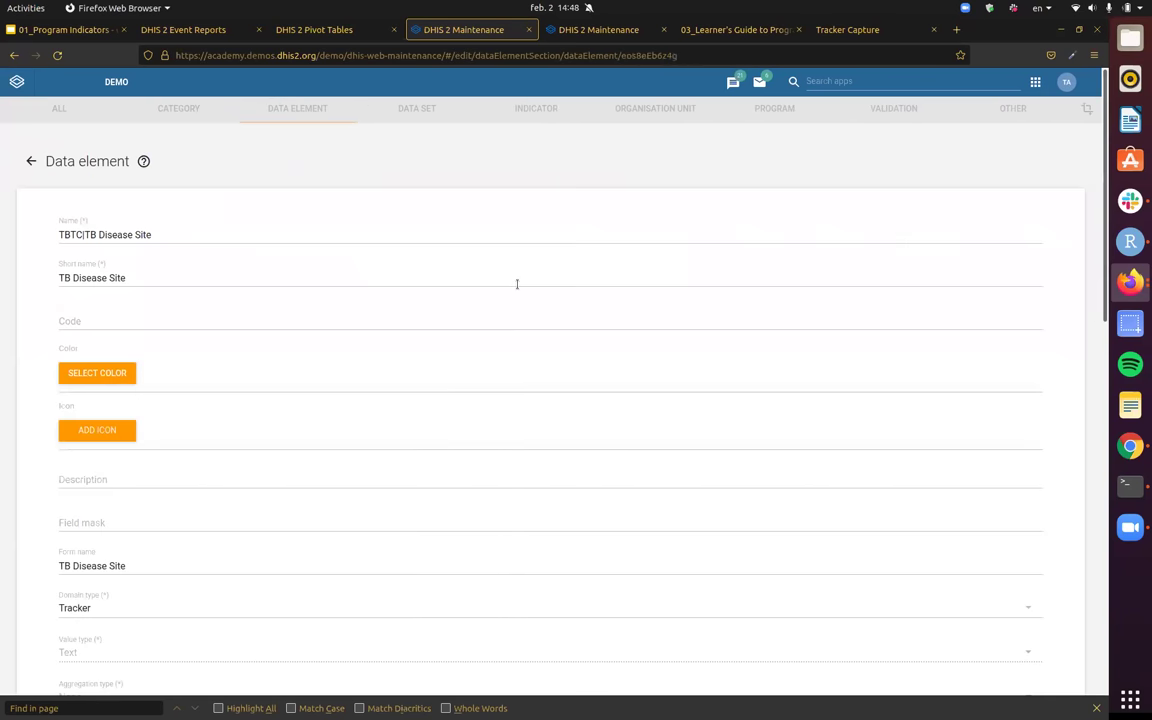
{"action": "scroll", "coordinate": [517, 284], "scroll_direction": "down", "scroll_amount": 5}
{"action": "scroll", "coordinate": [132, 390], "scroll_direction": "down", "scroll_amount": 1}
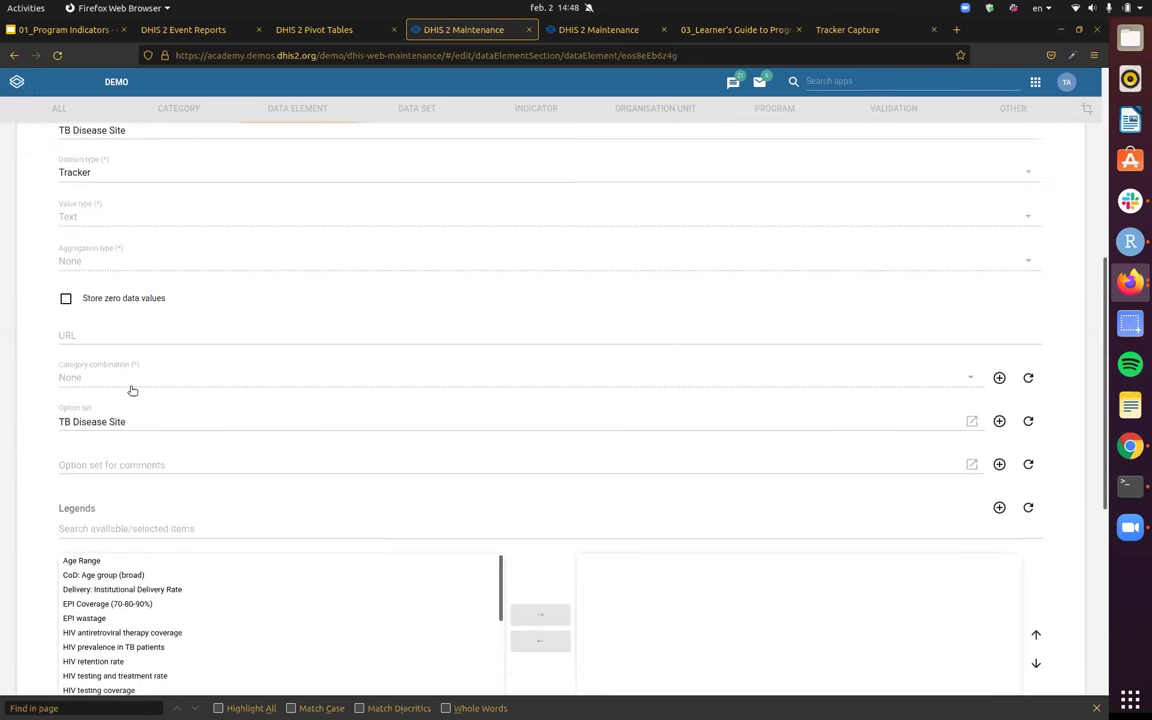
{"action": "scroll", "coordinate": [132, 390], "scroll_direction": "down", "scroll_amount": 1}
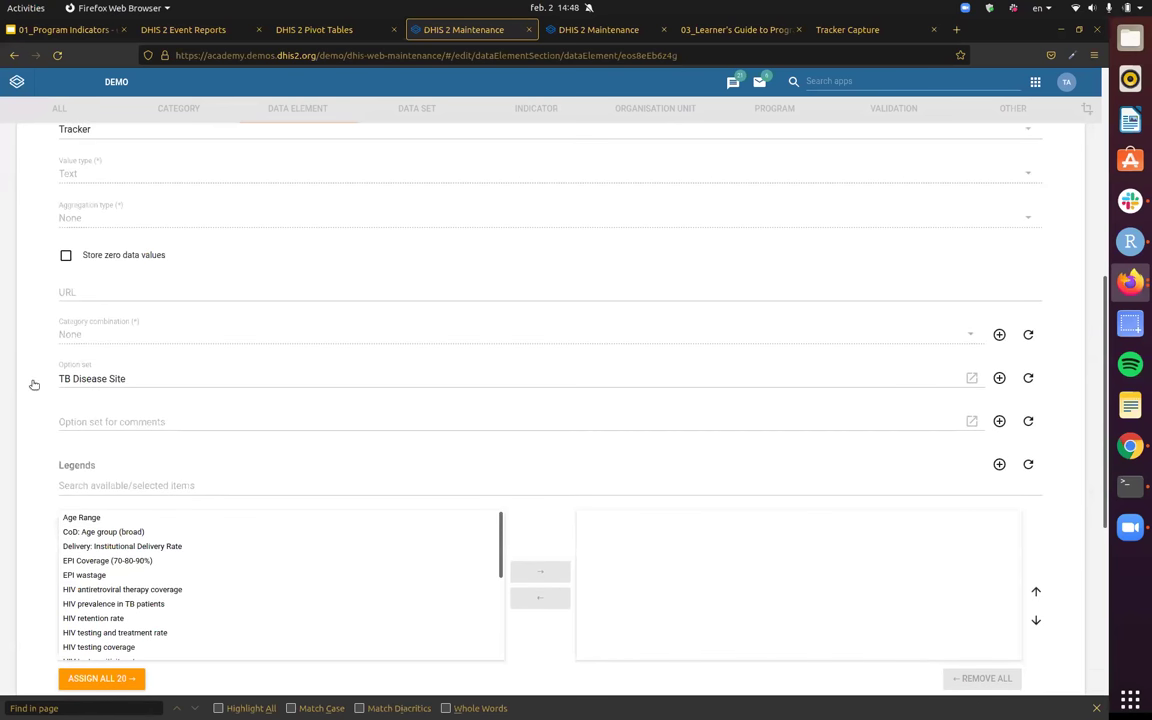
{"action": "scroll", "coordinate": [340, 315], "scroll_direction": "up", "scroll_amount": 8}
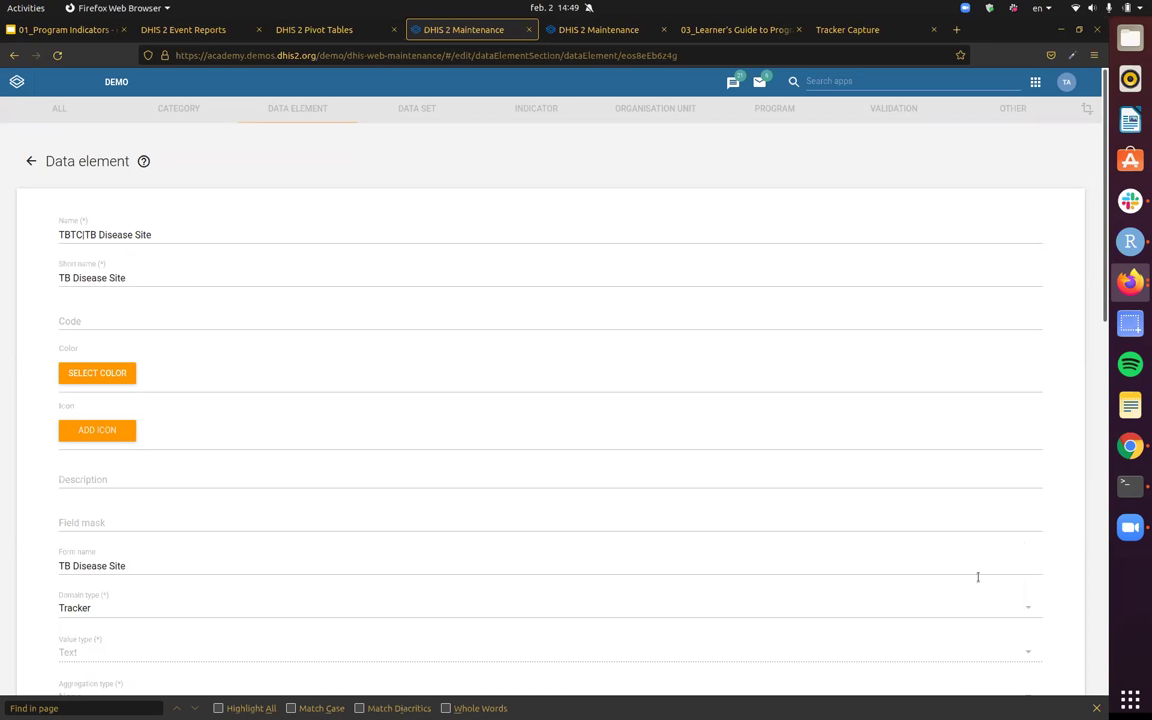
{"action": "left_click", "coordinate": [31, 161]}
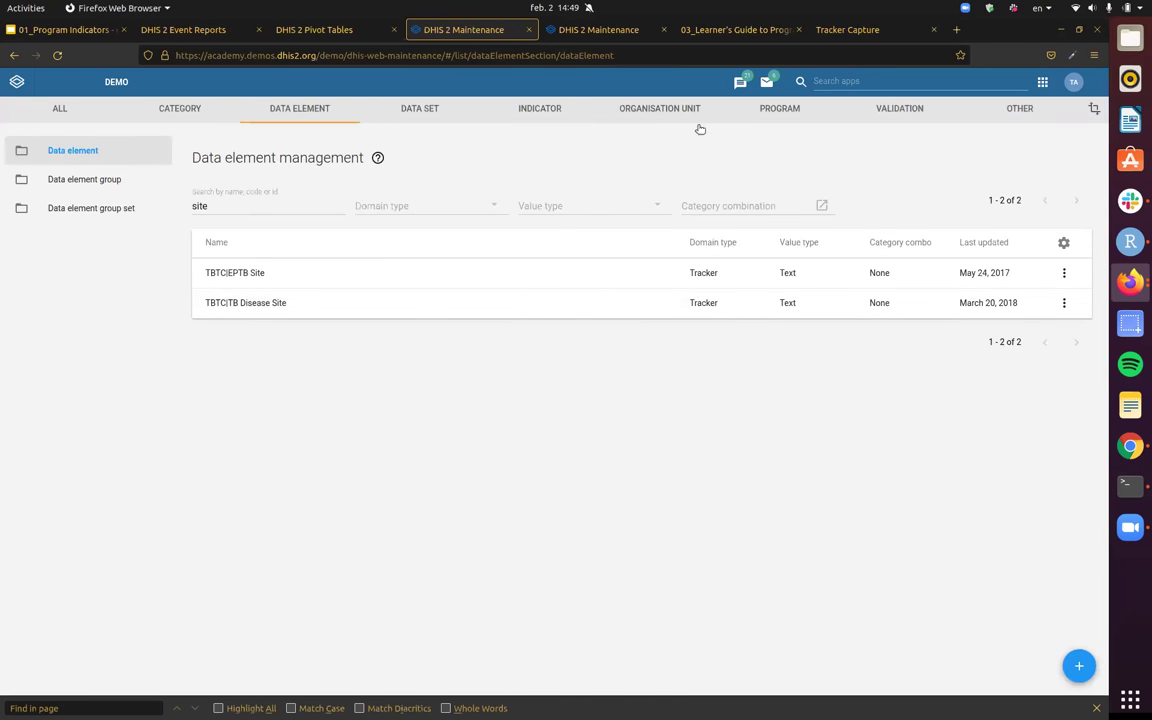
- Go to the program indicator list, search it for pulmon and look through the matching indicators
{"action": "left_click", "coordinate": [540, 110]}
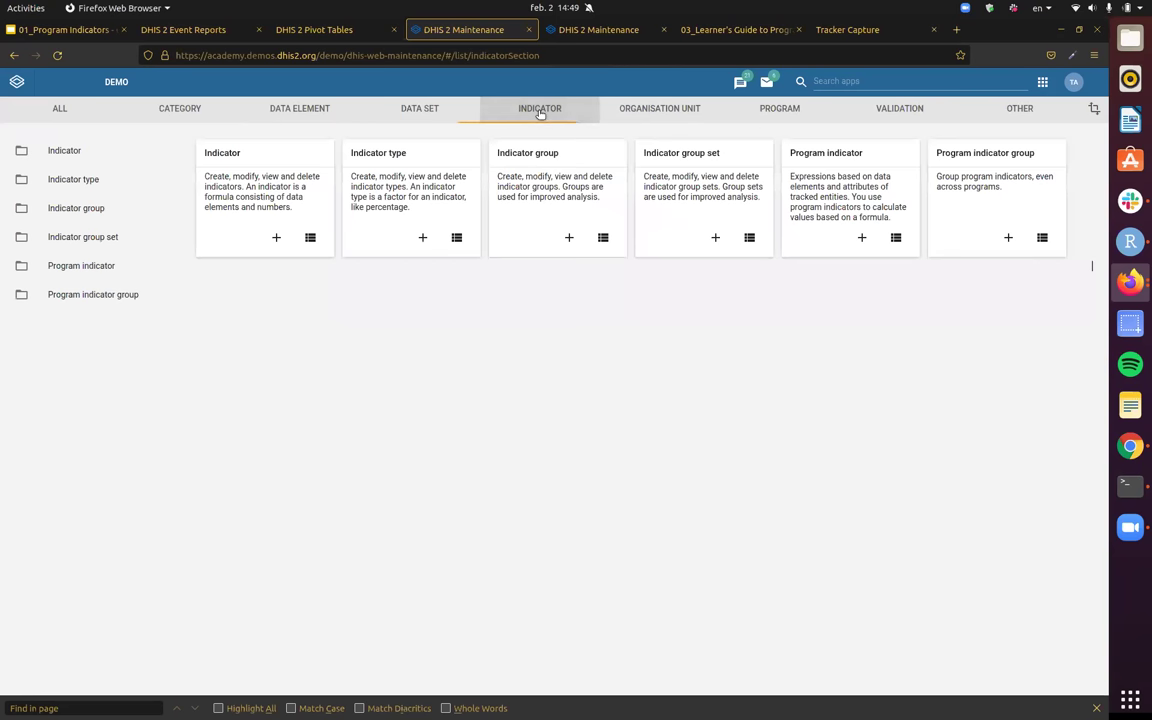
{"action": "left_click", "coordinate": [815, 152]}
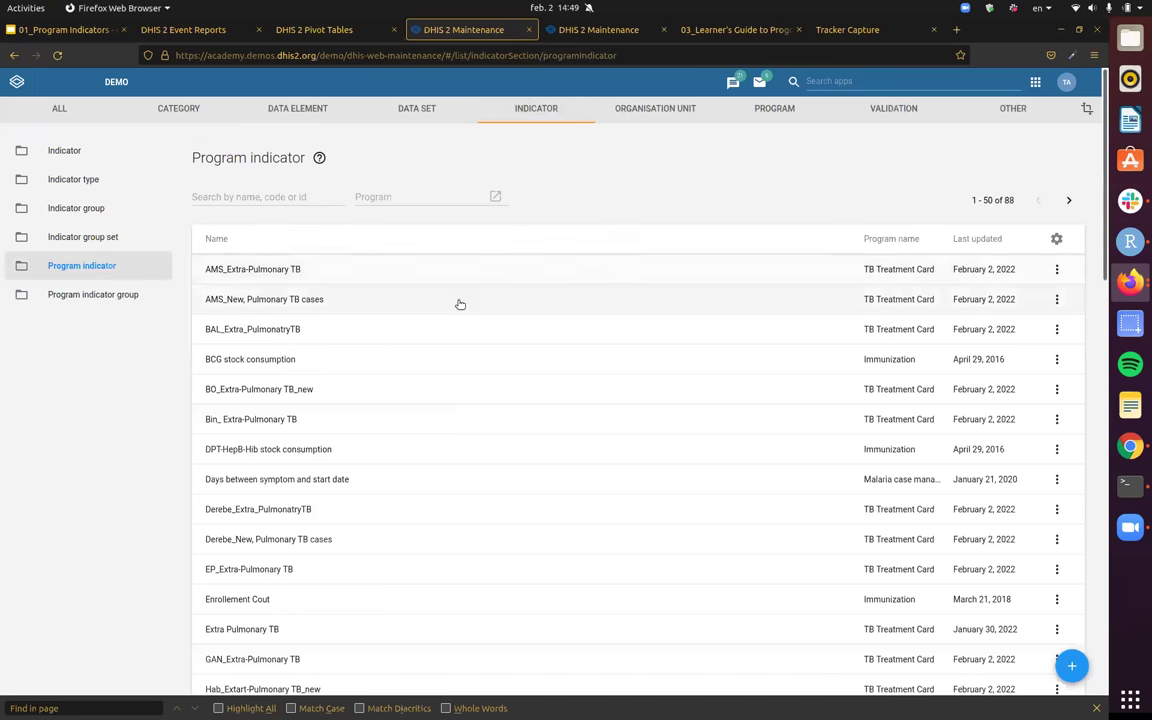
{"action": "left_click", "coordinate": [312, 198]}
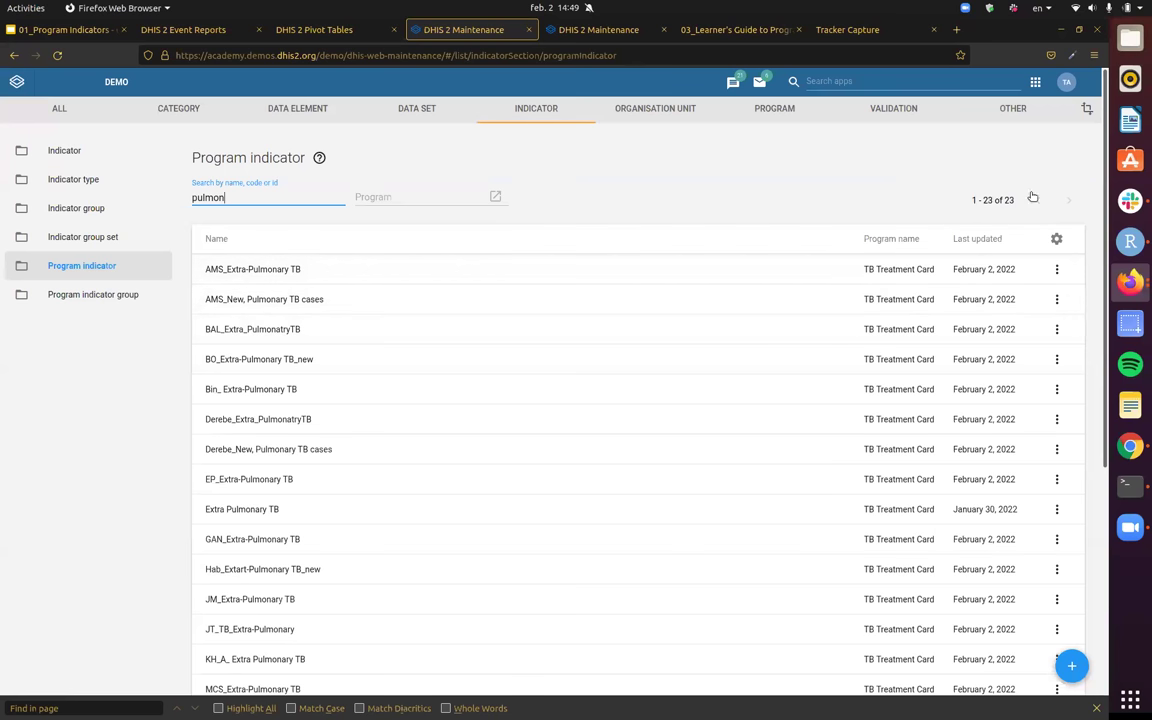
{"action": "scroll", "coordinate": [501, 314], "scroll_direction": "down", "scroll_amount": 5}
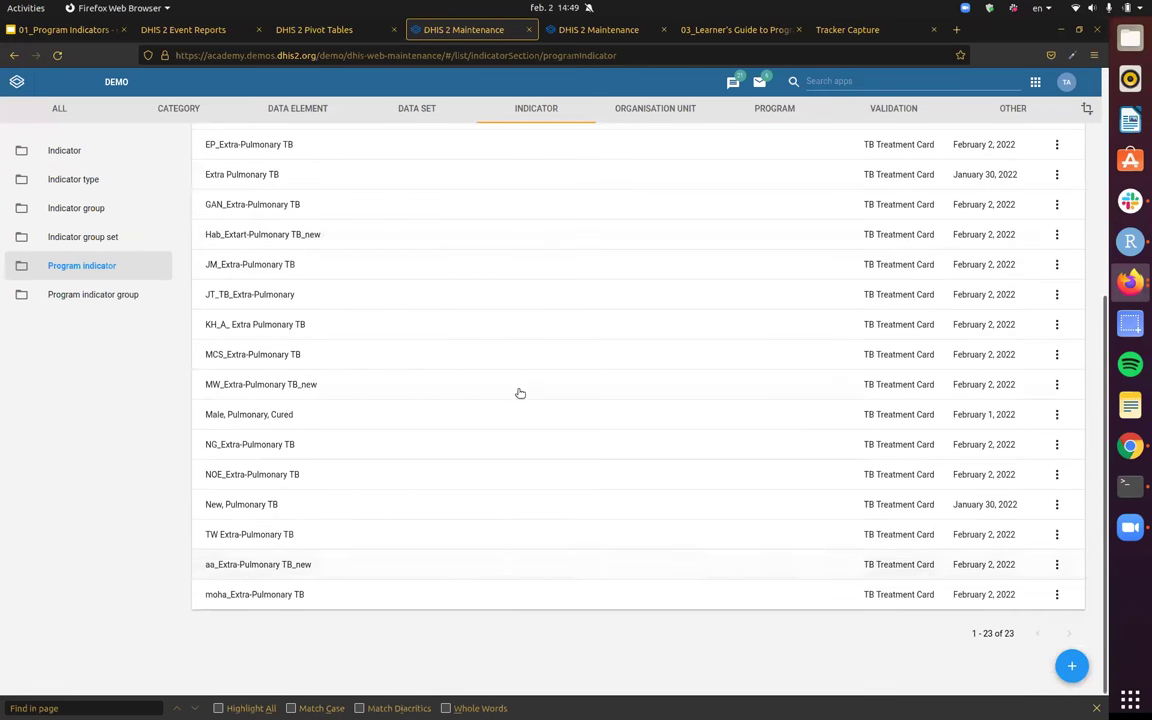
{"action": "scroll", "coordinate": [519, 391], "scroll_direction": "up", "scroll_amount": 5}
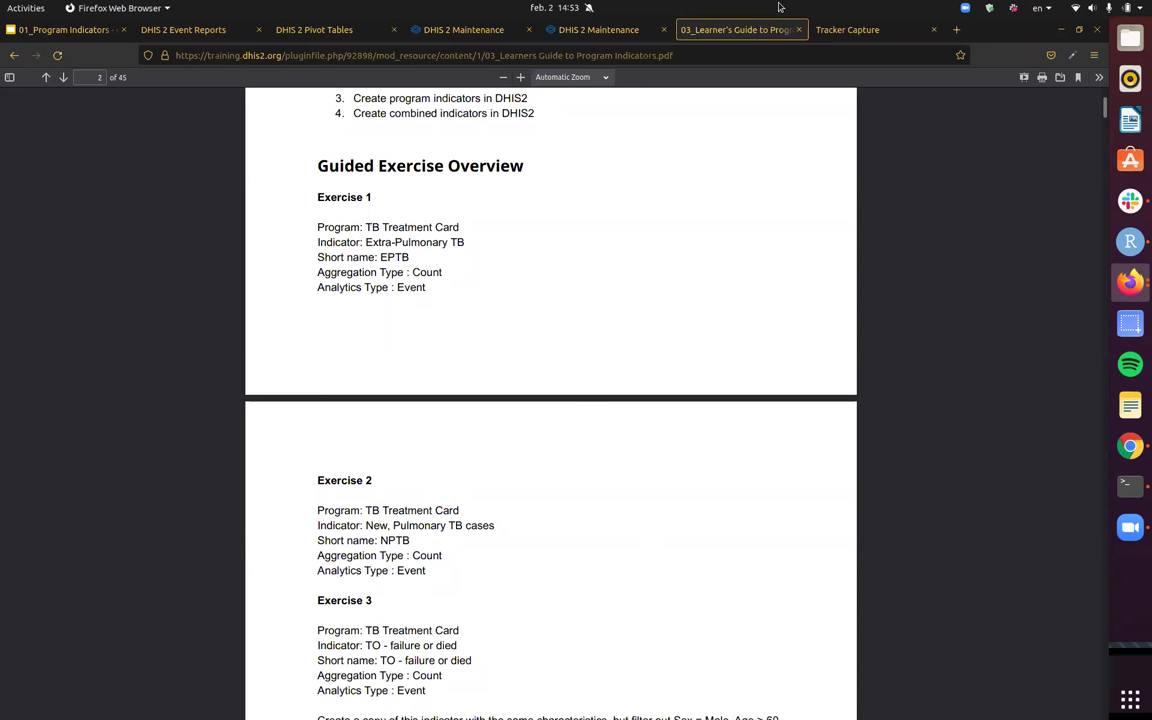
- Read the Exercise 2 specification for New, Pulmonary TB cases in the Learner's Guide to Program Indicators
{"action": "left_click_drag", "start_coordinate": [367, 525], "coordinate": [519, 527]}
{"action": "left_click", "coordinate": [521, 529]}
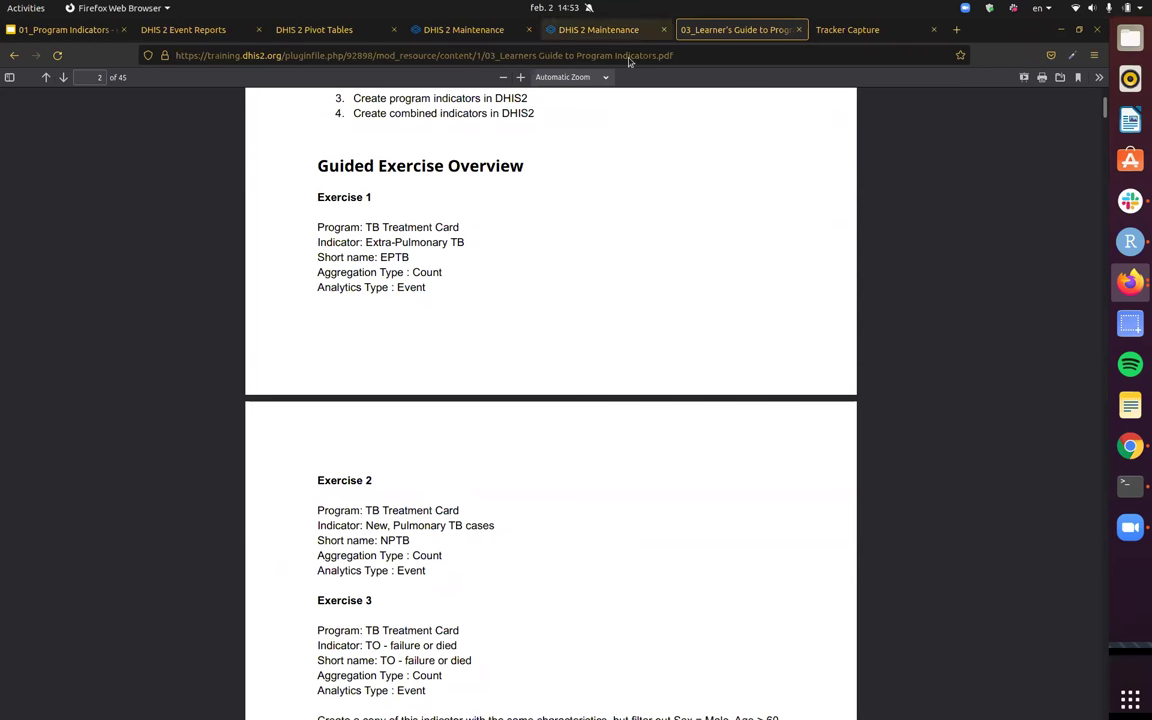
{"action": "left_click", "coordinate": [565, 30]}
- Switch to Tracker Capture and enter first name test and last name test2 in the TB Treatment Card registration form
{"action": "left_click", "coordinate": [832, 31]}
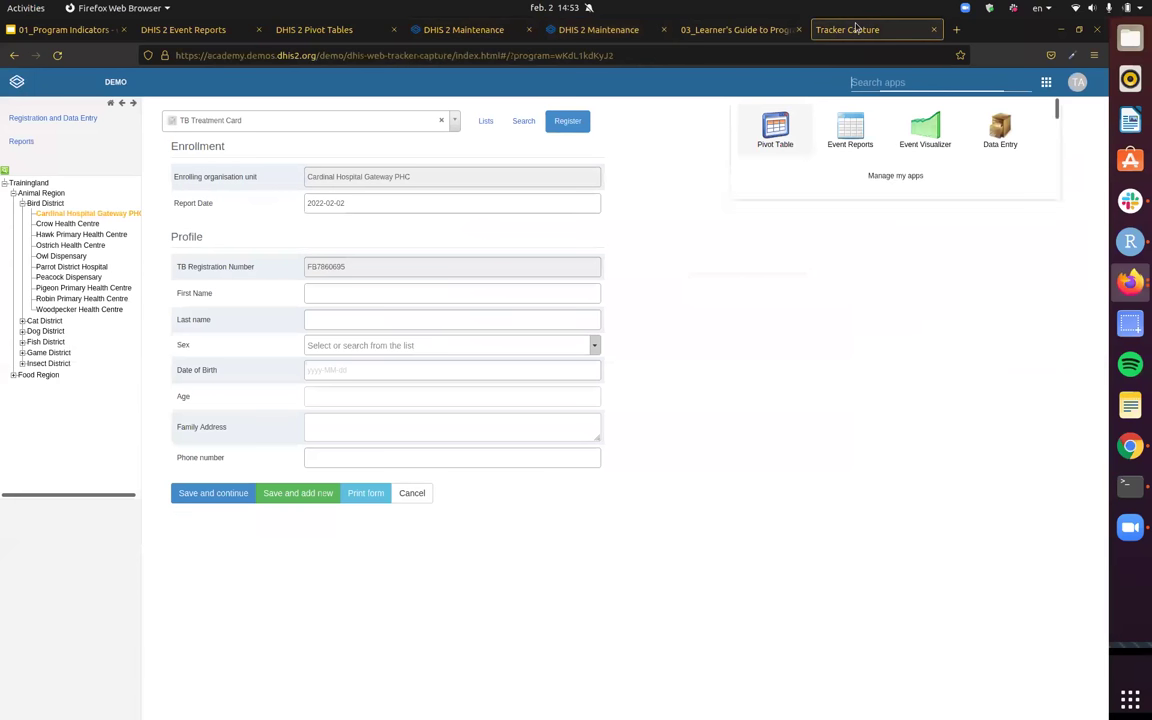
{"action": "left_click", "coordinate": [337, 294]}
{"action": "key", "text": "Tab"}
{"action": "type", "text": "tes"}
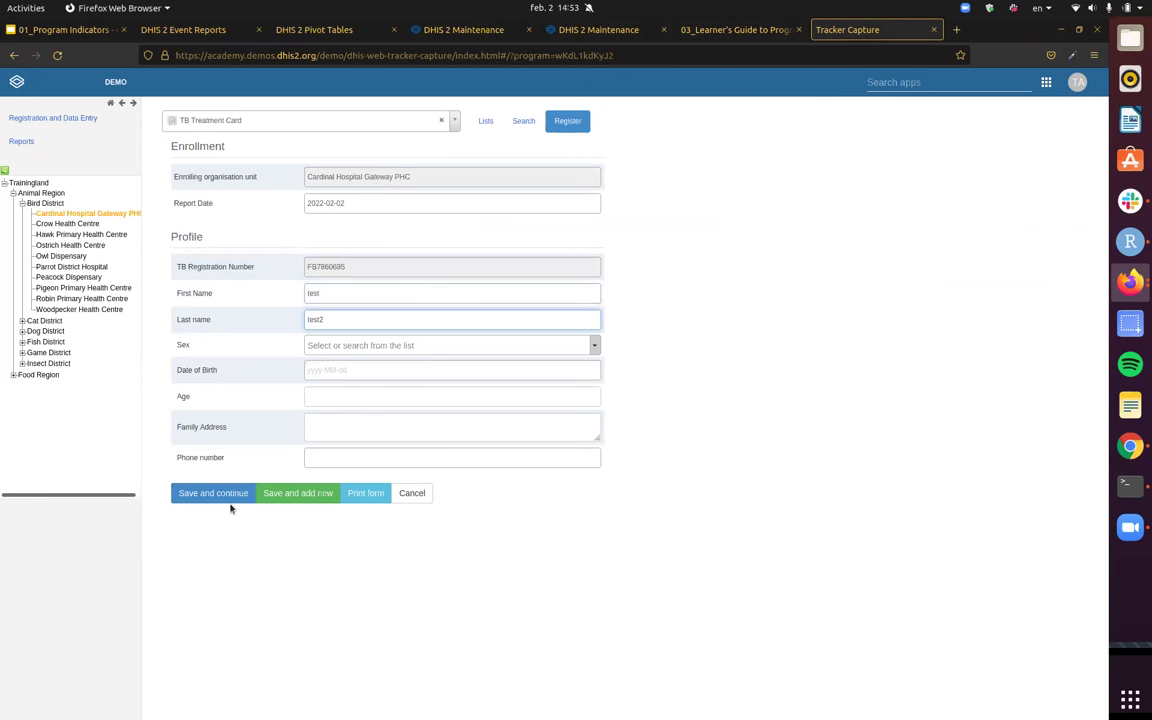
- Enter the patient's date of birth and save the enrollment, registering the entry as a new person
{"action": "left_click", "coordinate": [346, 372]}
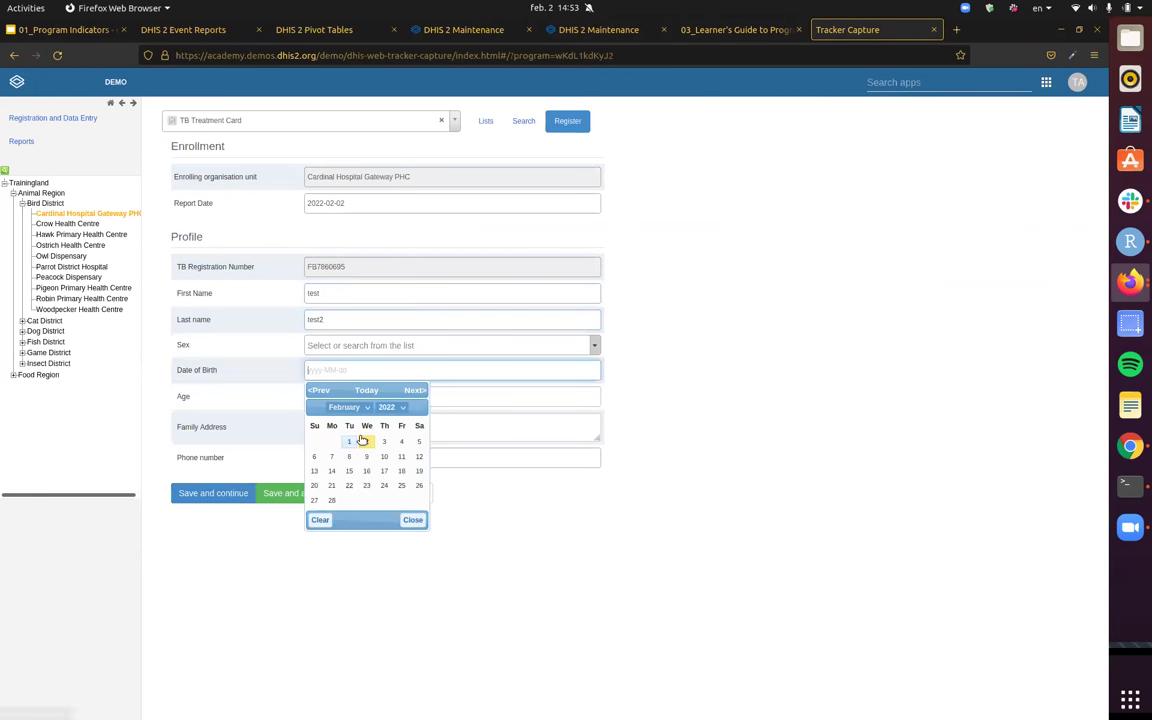
{"action": "left_click", "coordinate": [364, 441]}
{"action": "left_click", "coordinate": [337, 370]}
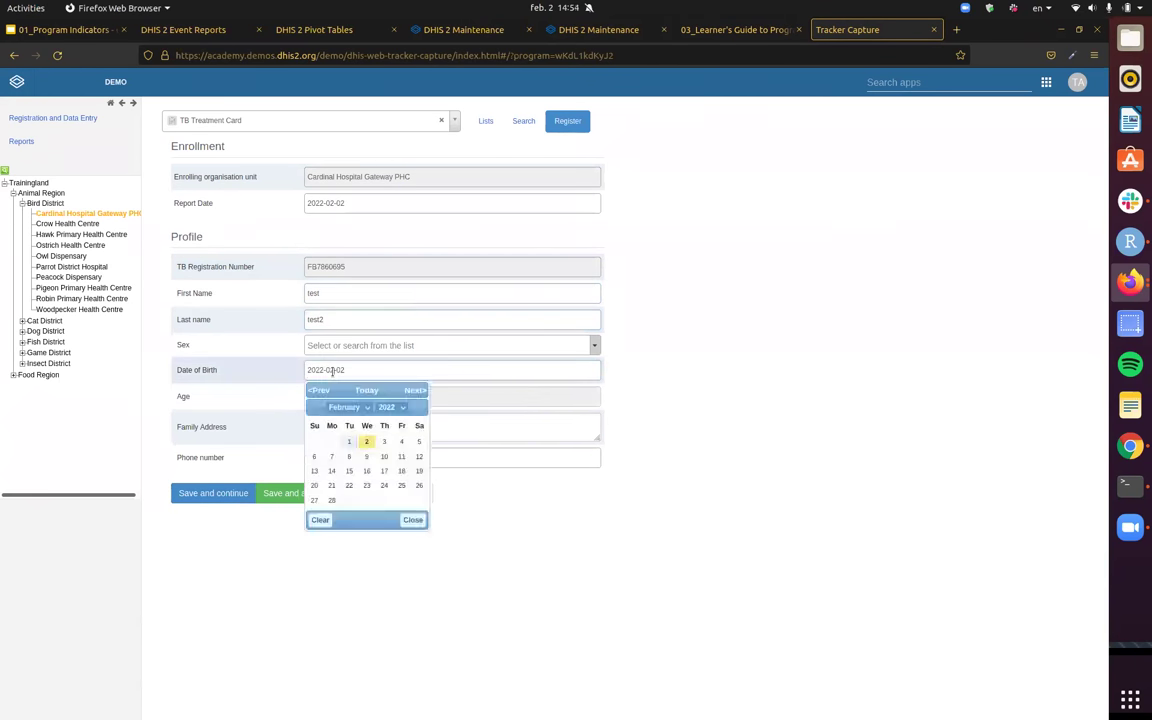
{"action": "left_click", "coordinate": [389, 407]}
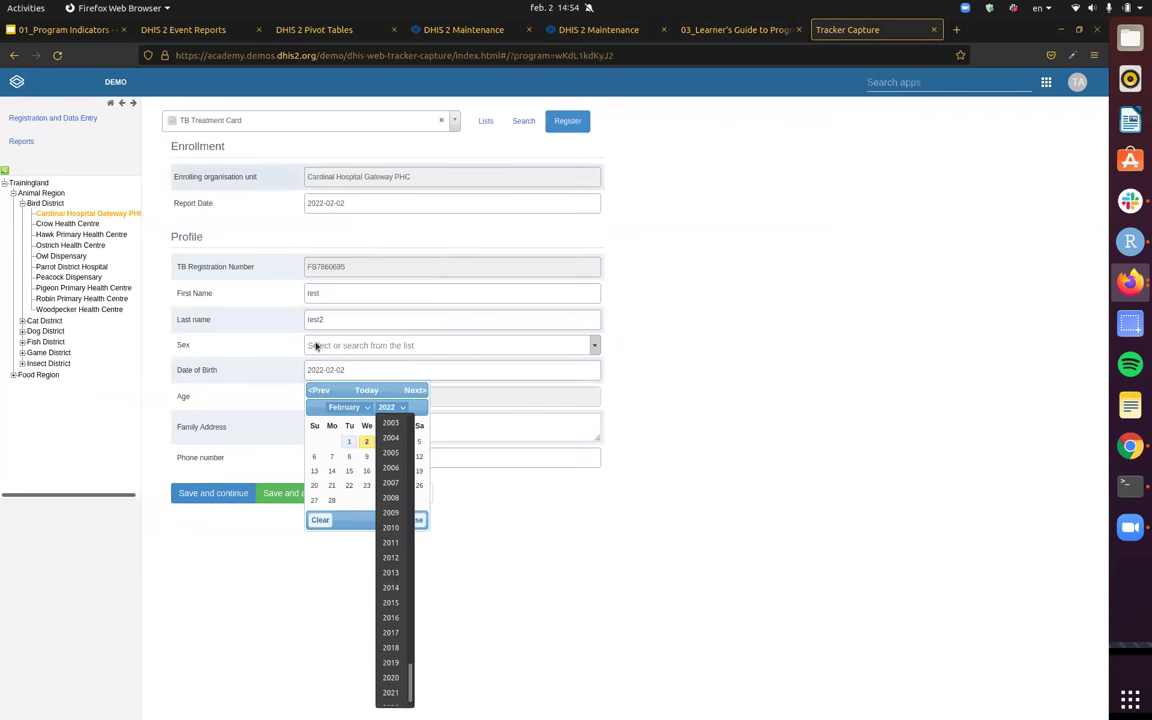
{"action": "left_click", "coordinate": [391, 426]}
{"action": "left_click", "coordinate": [366, 470]}
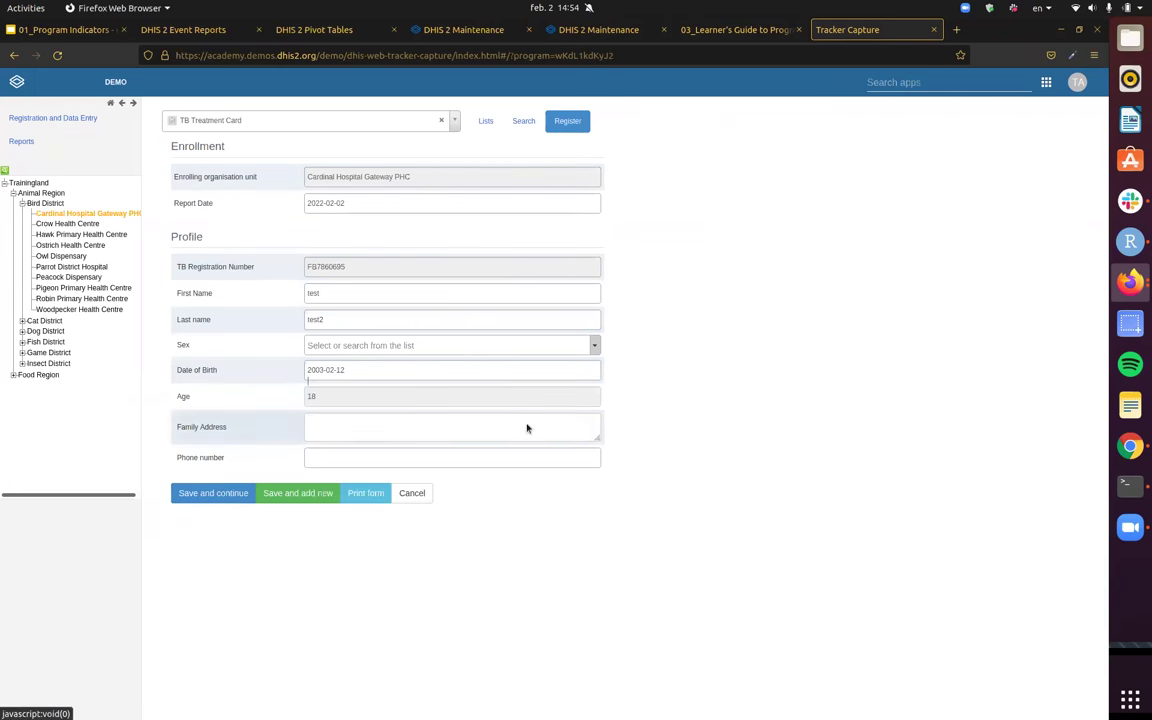
{"action": "left_click", "coordinate": [212, 493]}
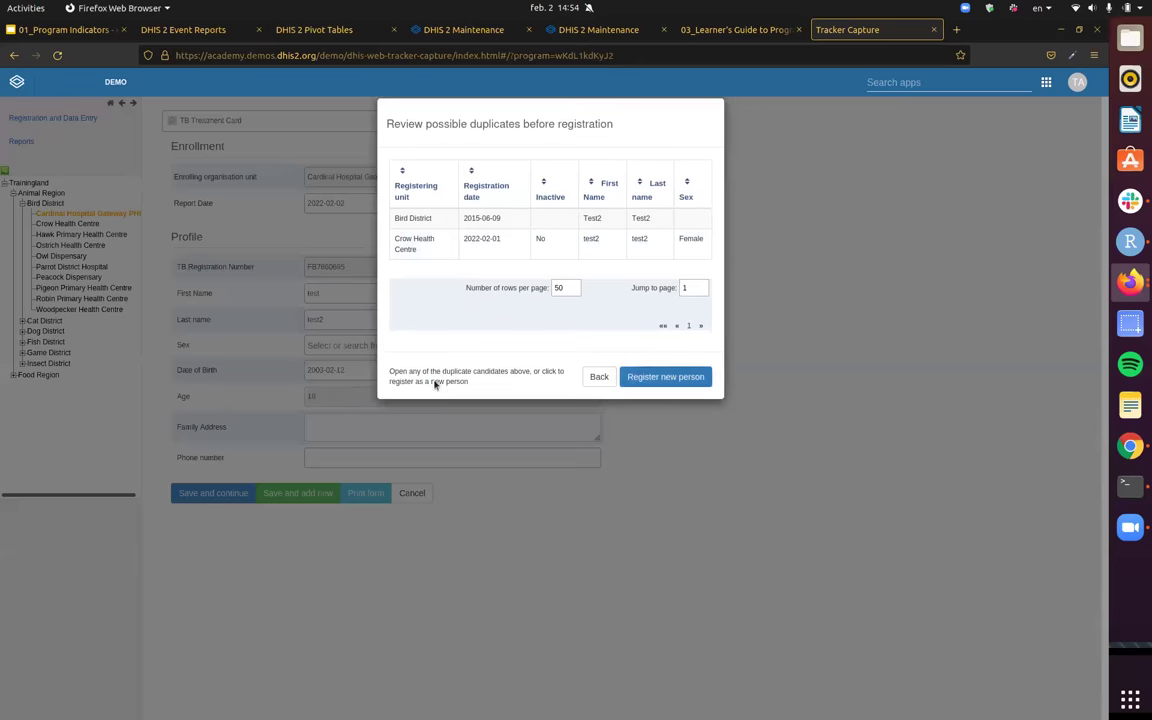
{"action": "left_click", "coordinate": [662, 375]}
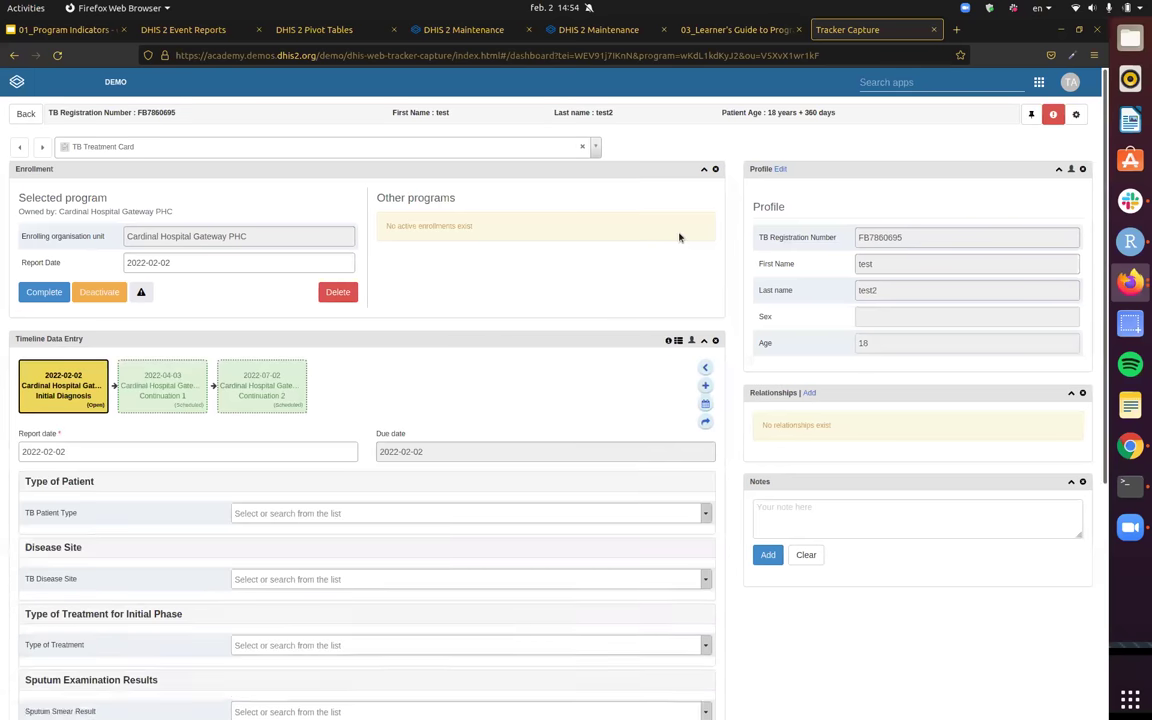
- Examine the Initial Diagnosis data entry form and the choices offered for TB Patient Type
{"action": "scroll", "coordinate": [677, 190], "scroll_direction": "down", "scroll_amount": 1}
{"action": "scroll", "coordinate": [684, 244], "scroll_direction": "down", "scroll_amount": 1}
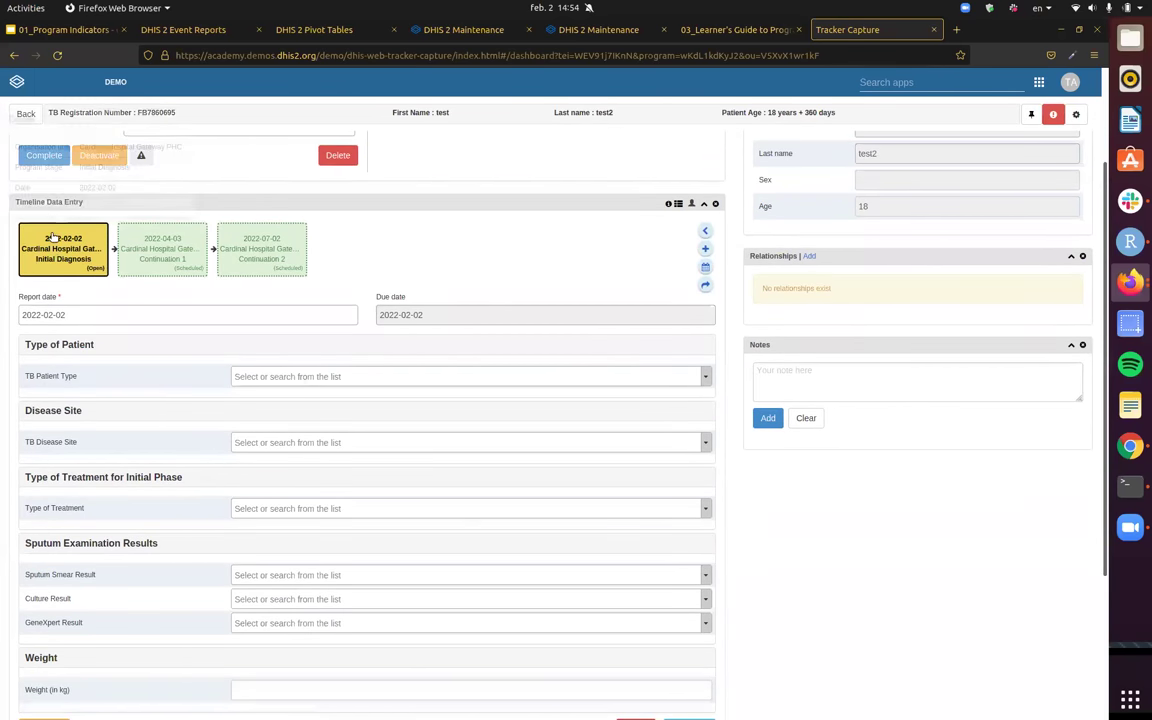
{"action": "scroll", "coordinate": [40, 270], "scroll_direction": "down", "scroll_amount": 1}
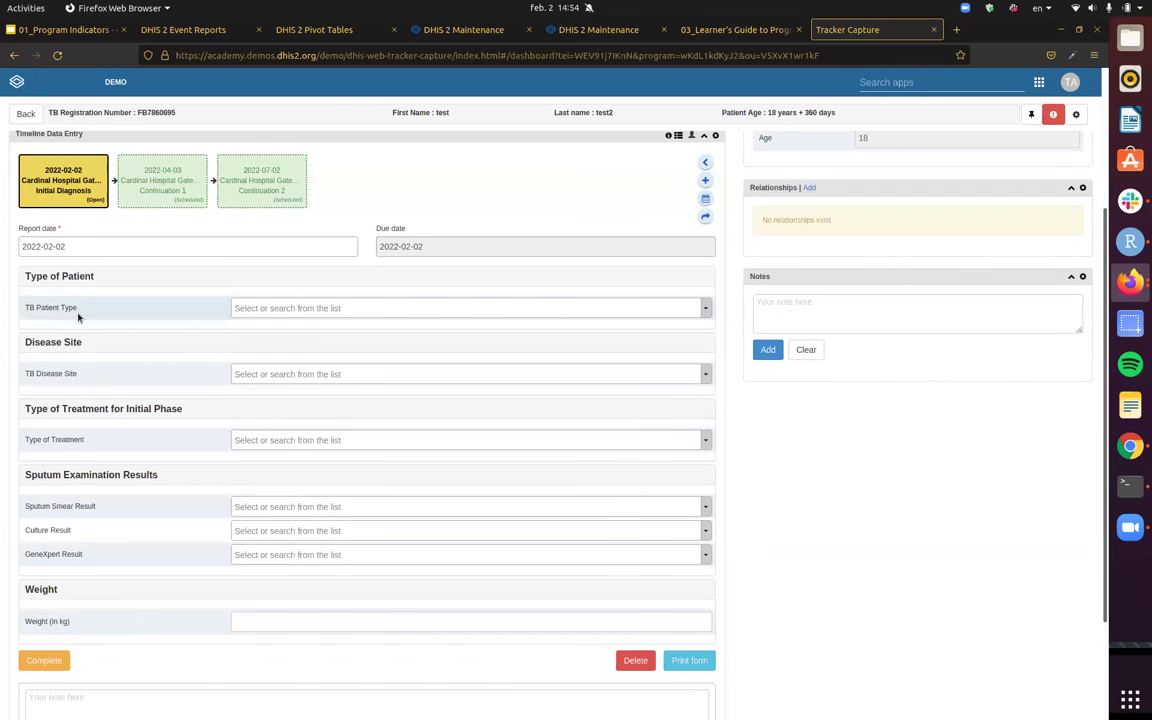
{"action": "left_click", "coordinate": [406, 310]}
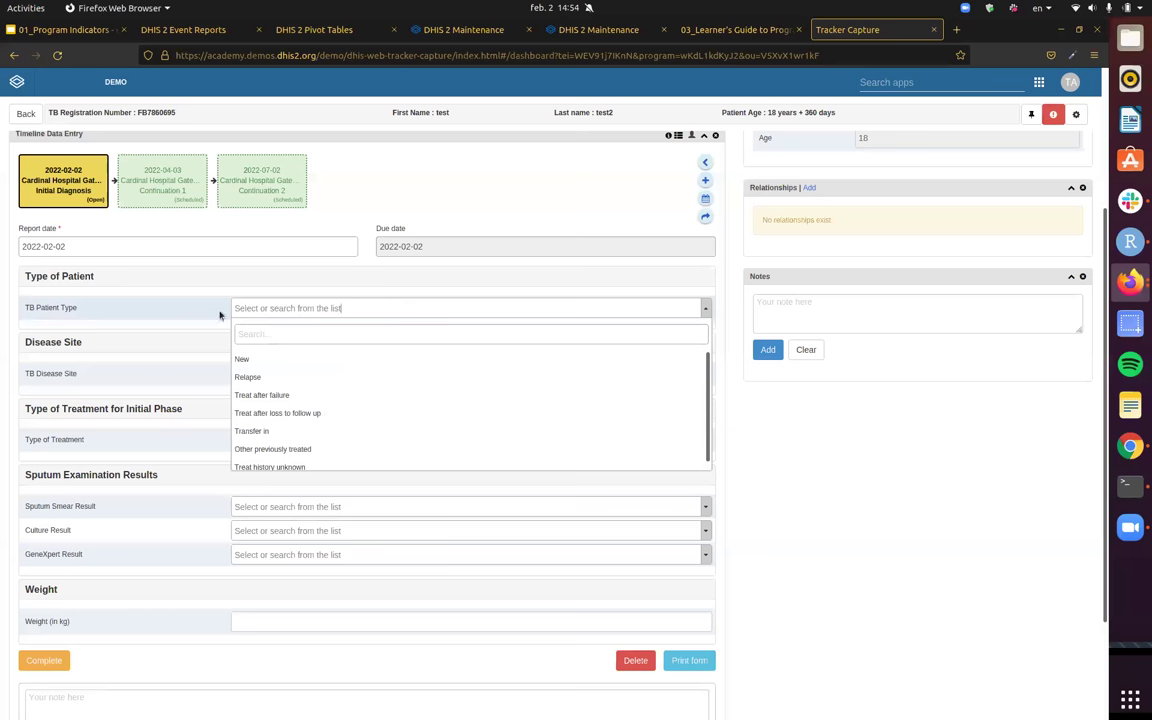
{"action": "left_click", "coordinate": [353, 312]}
{"action": "scroll", "coordinate": [353, 322], "scroll_direction": "down", "scroll_amount": 1}
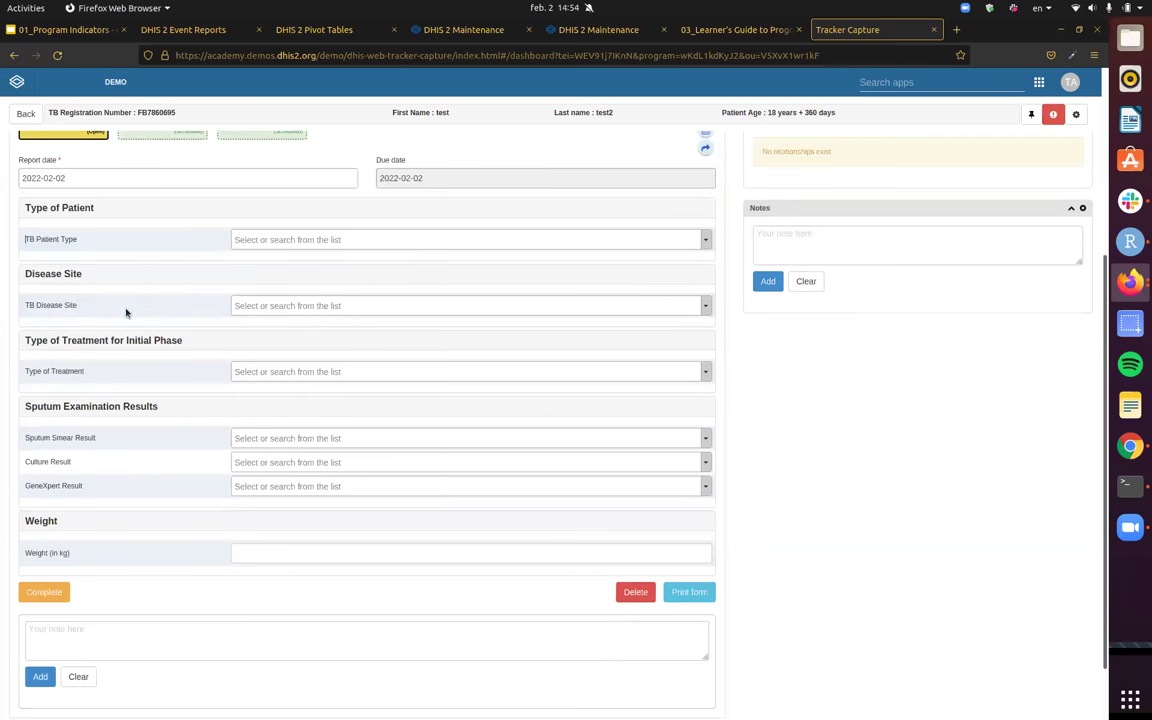
- Compare the choices offered for TB Disease Site with those for TB Patient Type without selecting any
{"action": "left_click", "coordinate": [345, 307]}
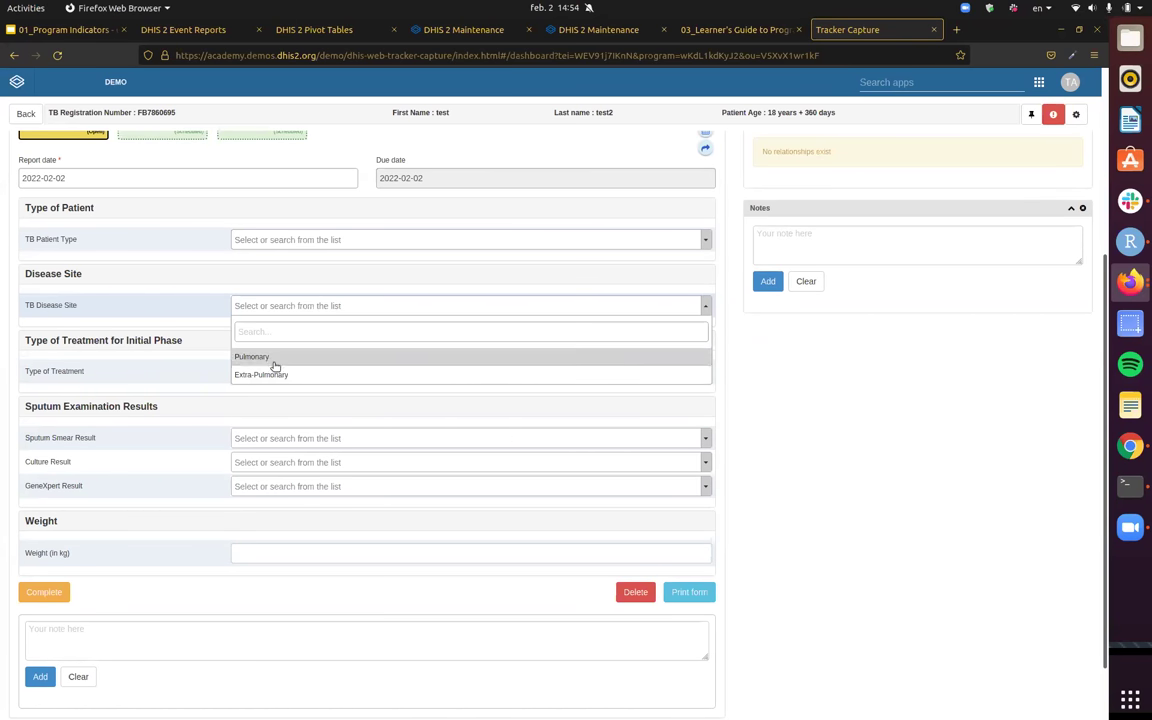
{"action": "left_click", "coordinate": [836, 324]}
{"action": "scroll", "coordinate": [234, 383], "scroll_direction": "up", "scroll_amount": 1}
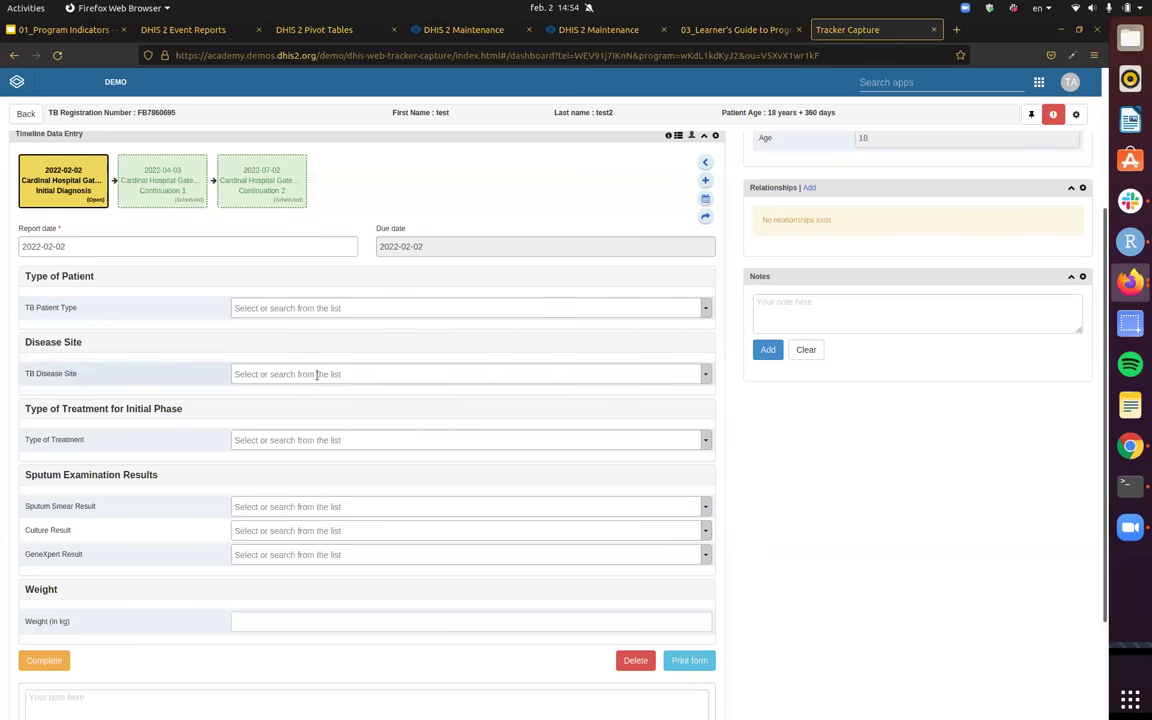
{"action": "left_click", "coordinate": [250, 374]}
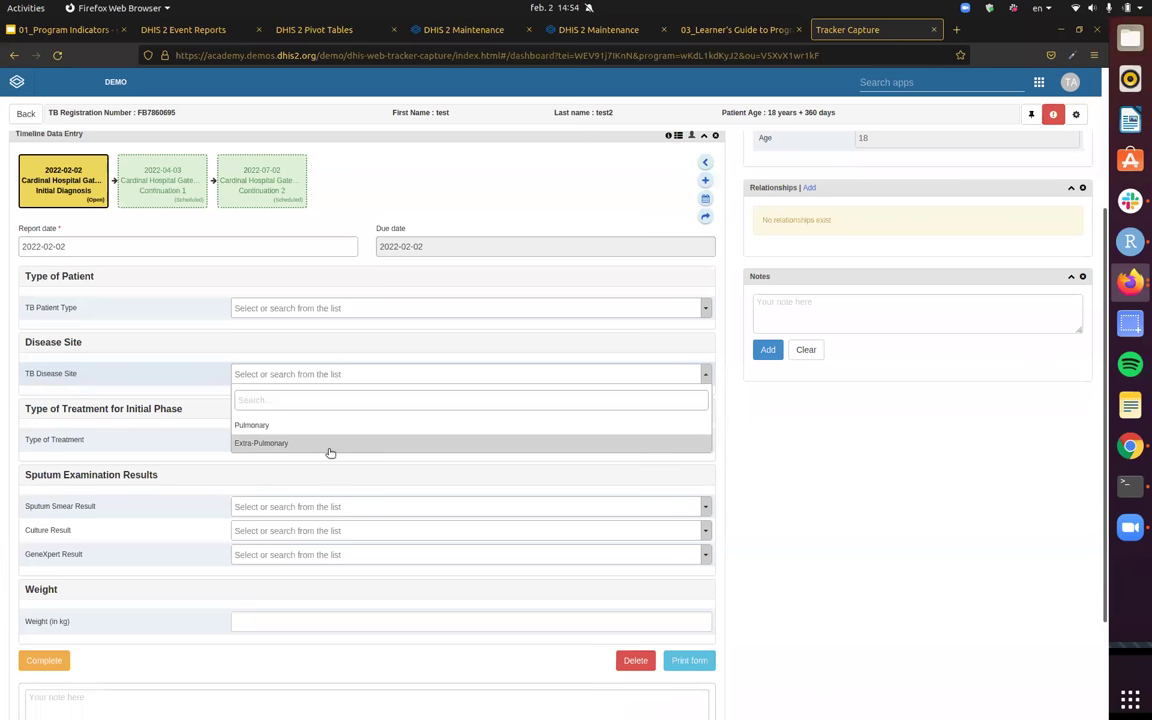
{"action": "left_click", "coordinate": [201, 372]}
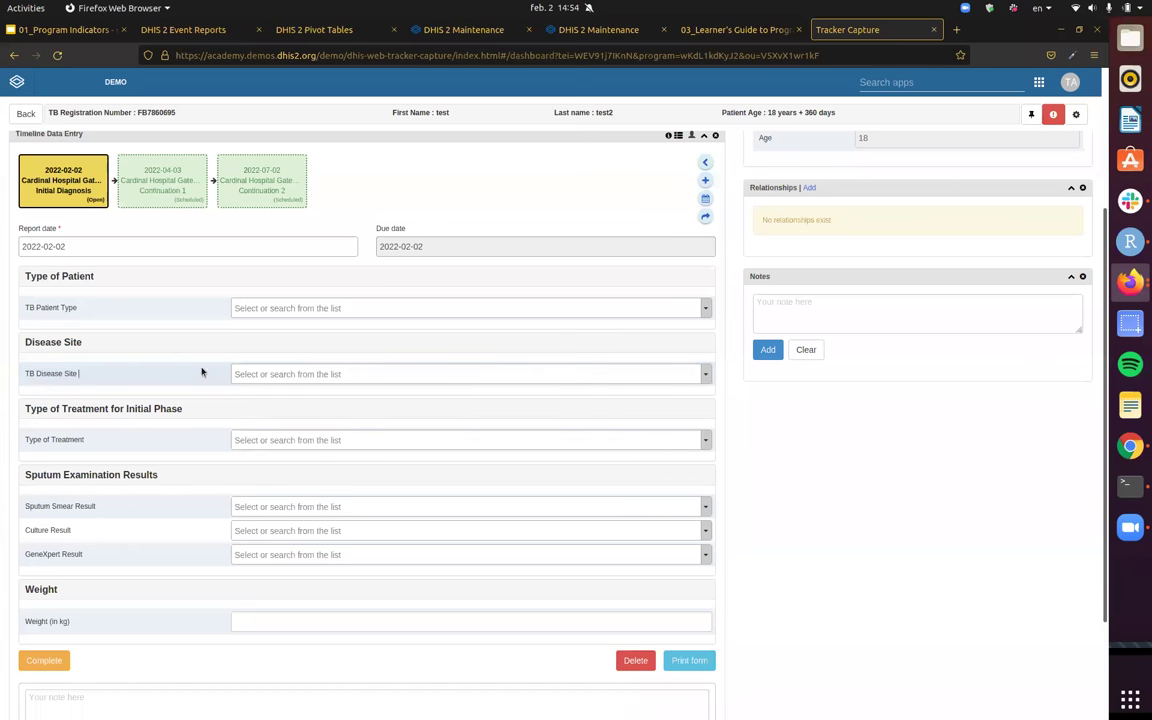
{"action": "left_click", "coordinate": [311, 309]}
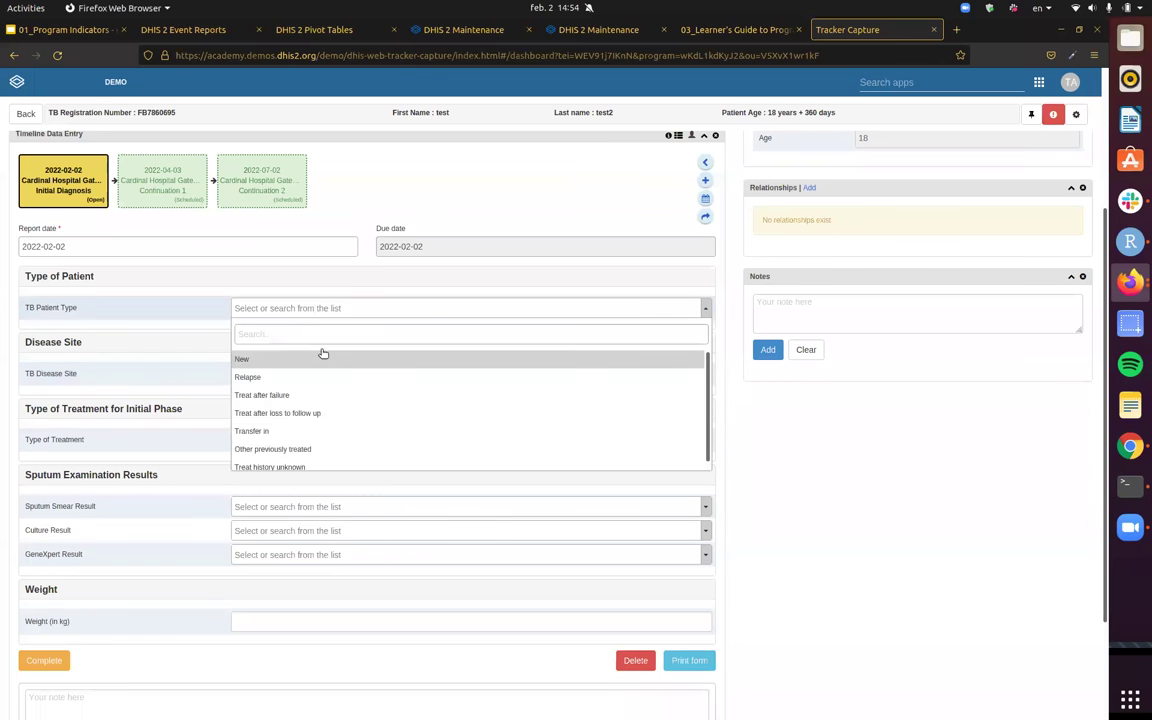
{"action": "scroll", "coordinate": [321, 383], "scroll_direction": "down", "scroll_amount": 1}
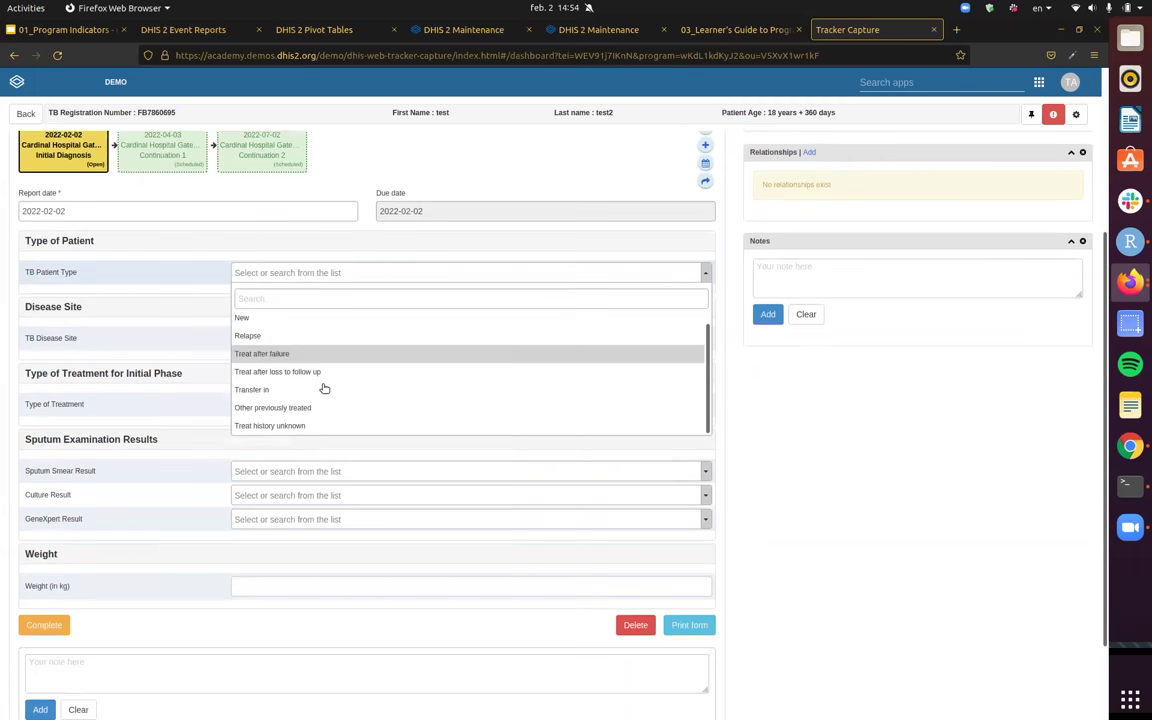
- Set TB Patient Type to New and TB Disease Site to Pulmonary in the patient's Initial Diagnosis event
{"action": "scroll", "coordinate": [300, 320], "scroll_direction": "up", "scroll_amount": 1}
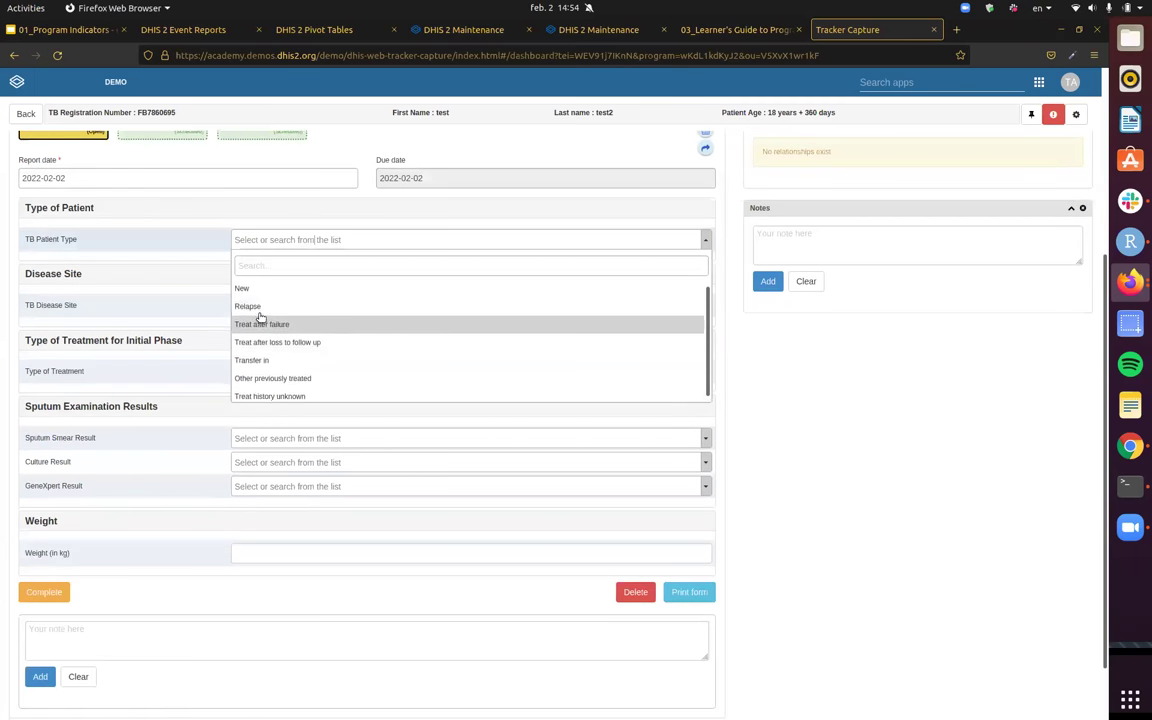
{"action": "scroll", "coordinate": [159, 279], "scroll_direction": "up", "scroll_amount": 1}
{"action": "left_click", "coordinate": [152, 330]}
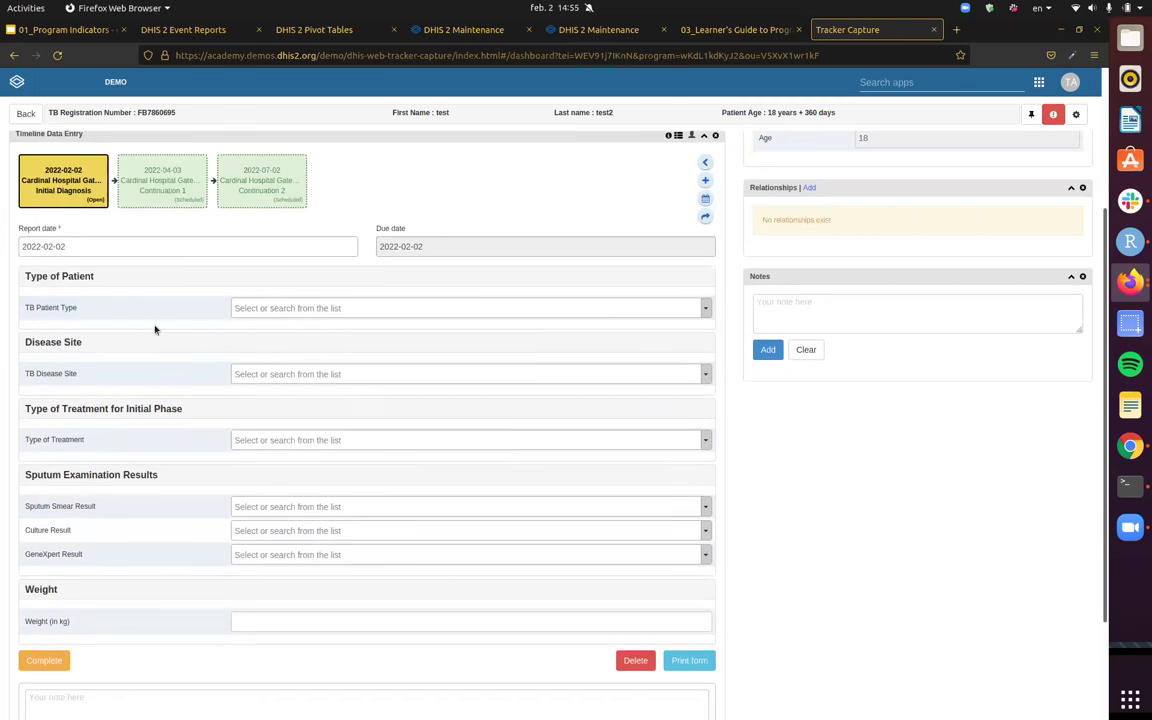
{"action": "left_click", "coordinate": [363, 309]}
{"action": "left_click", "coordinate": [342, 361]}
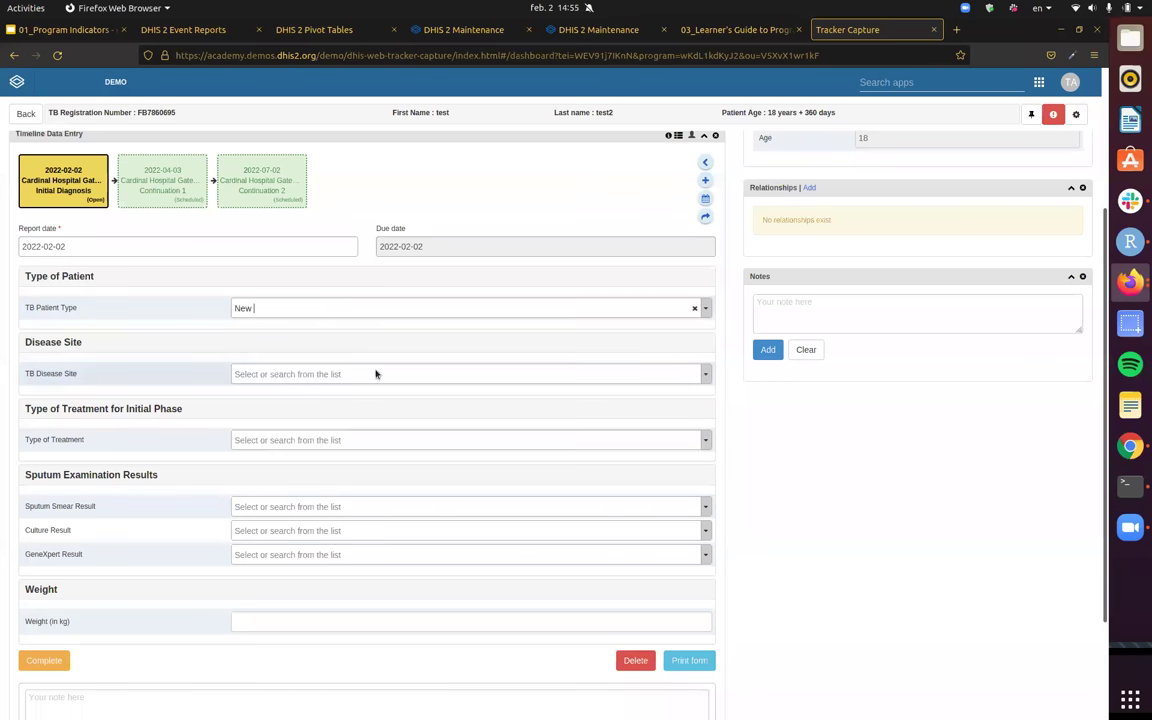
{"action": "left_click", "coordinate": [284, 376]}
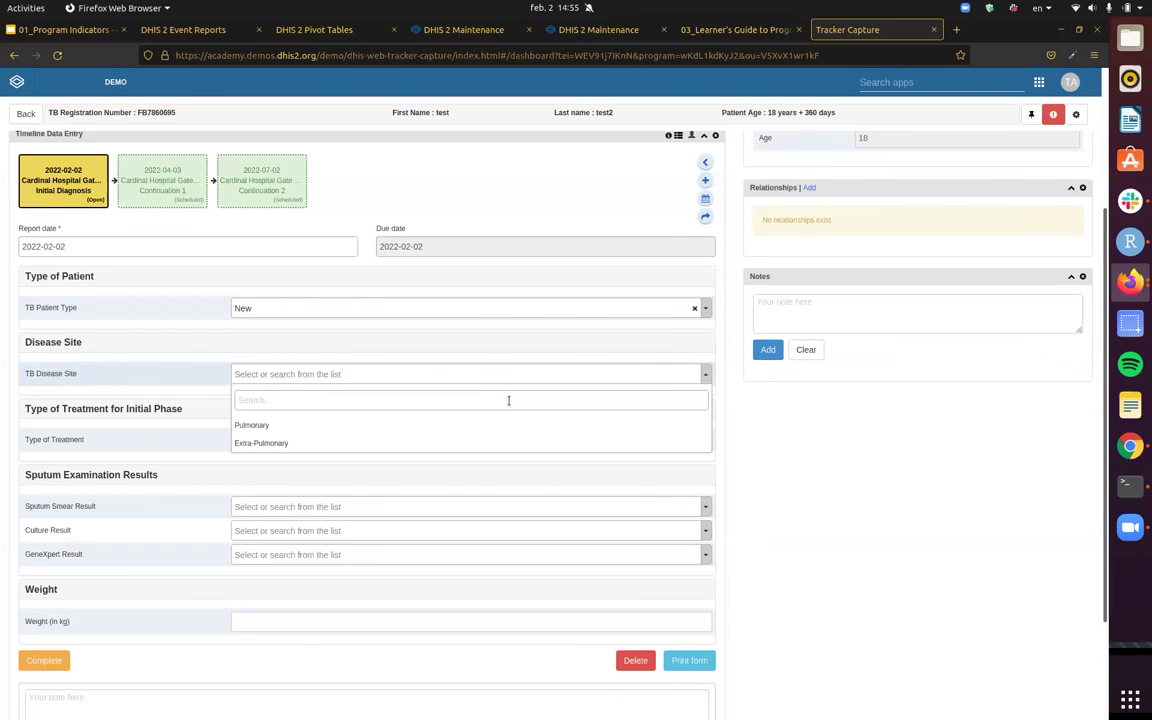
{"action": "left_click", "coordinate": [358, 409]}
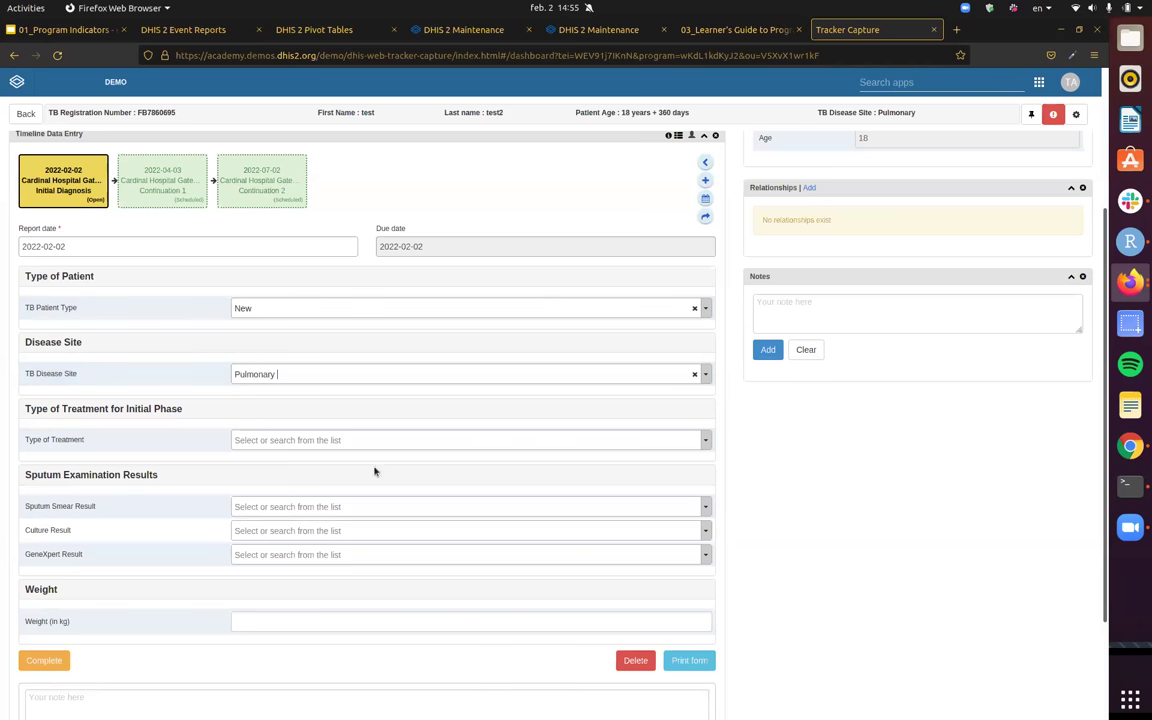
{"action": "scroll", "coordinate": [62, 330], "scroll_direction": "up", "scroll_amount": 3}
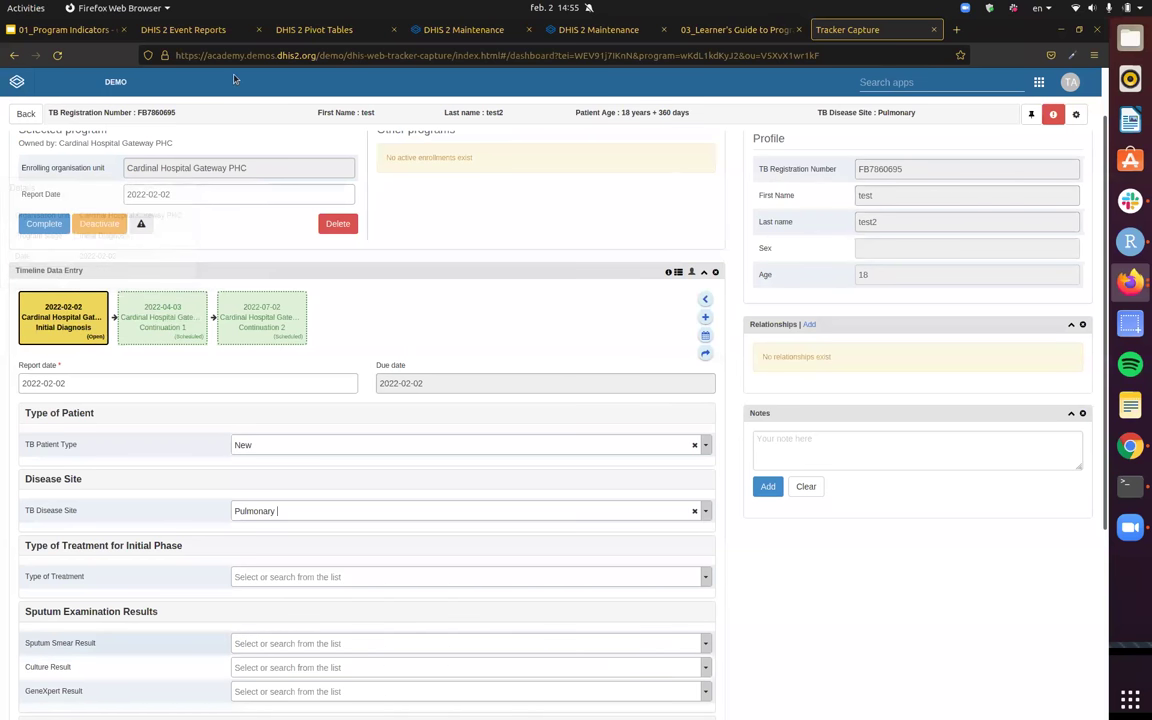
- In the event report, change the TB Disease Site filter from Extra-Pulmonary to Bin_Extra Pulmonary and update the line list
{"action": "left_click", "coordinate": [190, 32]}
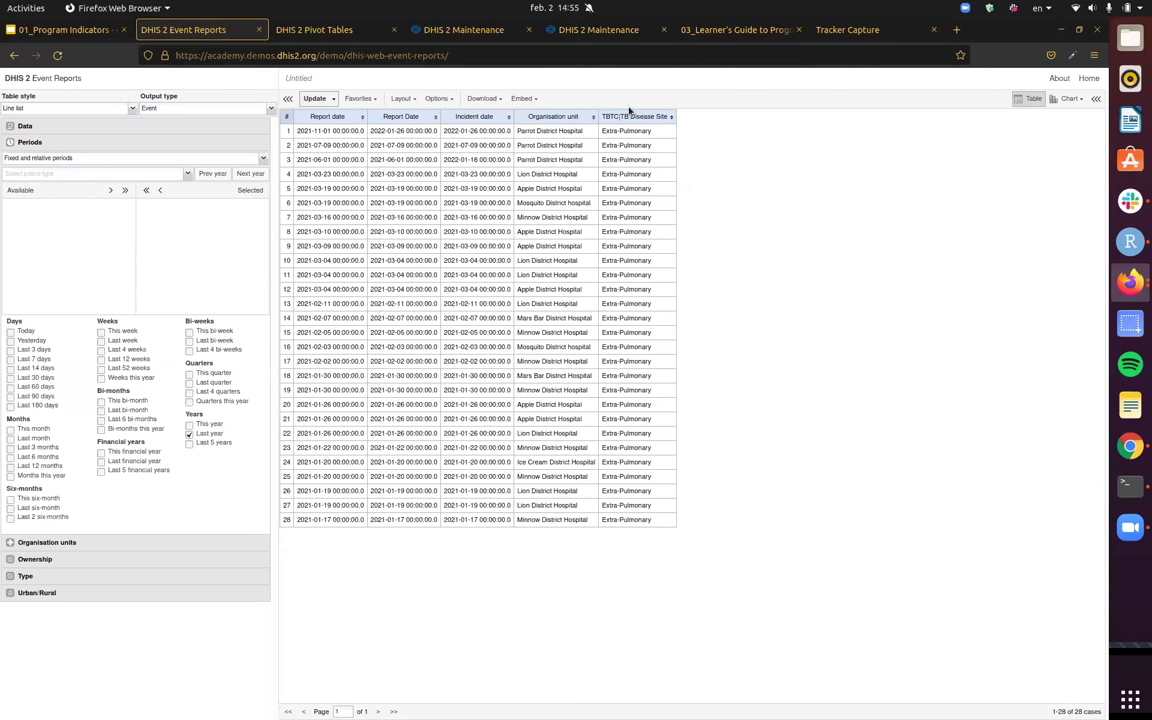
{"action": "left_click", "coordinate": [130, 129]}
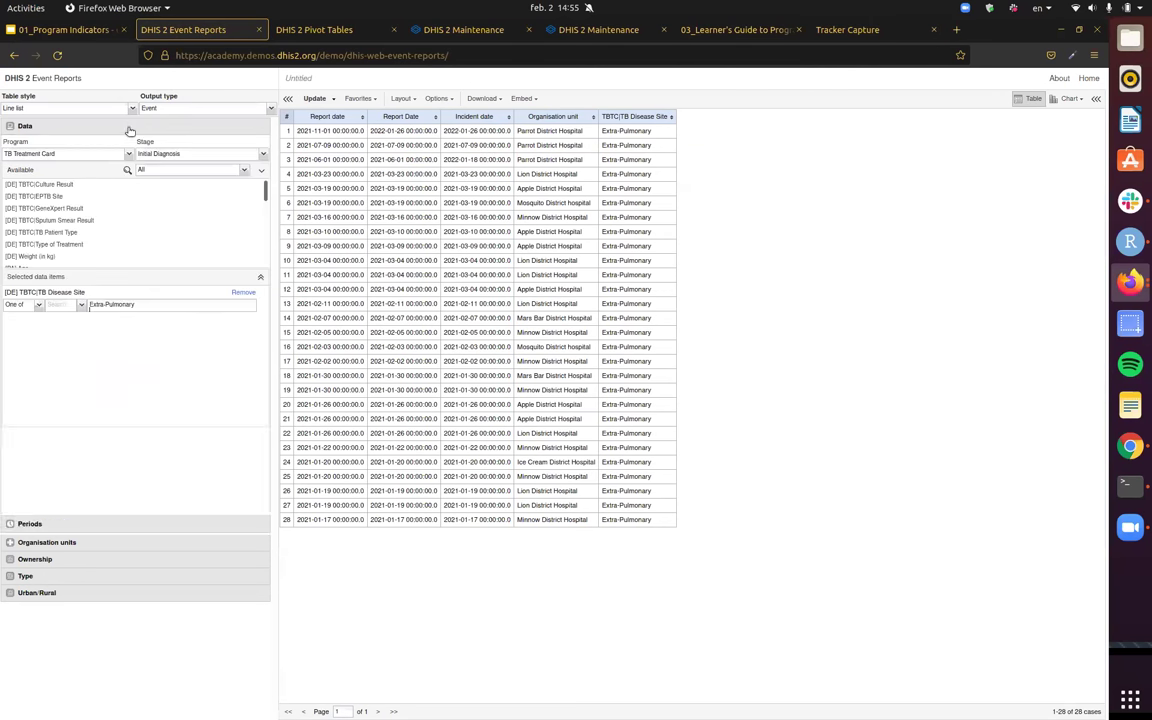
{"action": "left_click", "coordinate": [82, 305]}
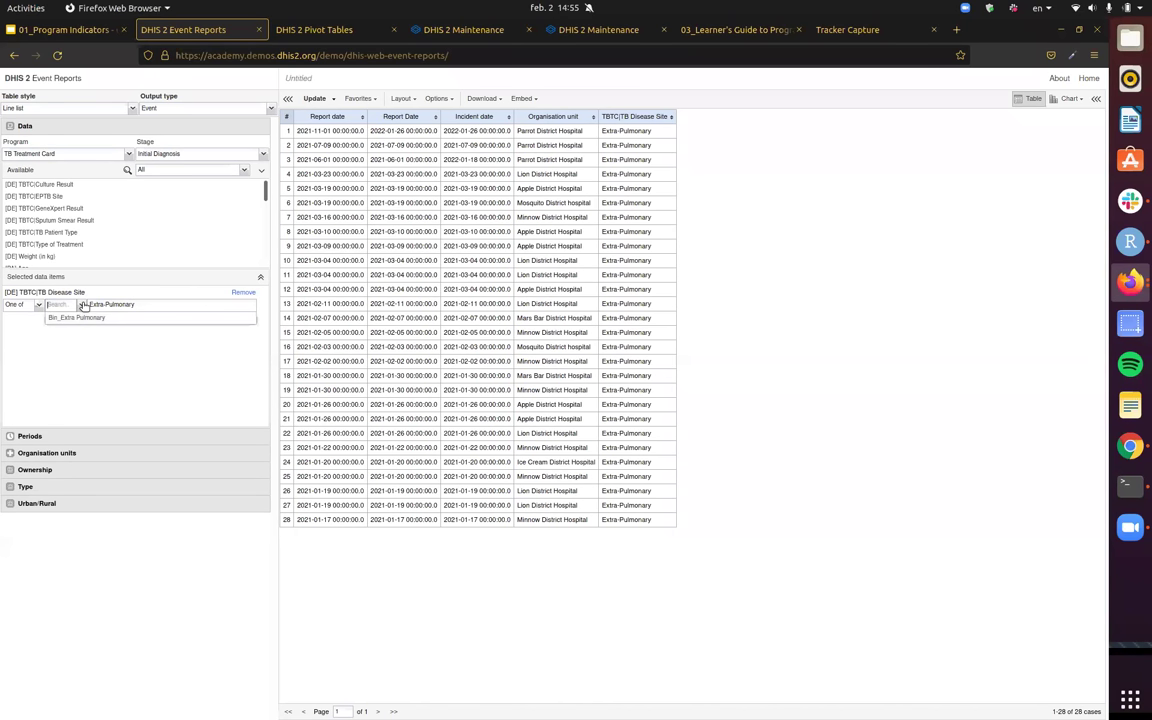
{"action": "left_click", "coordinate": [77, 318]}
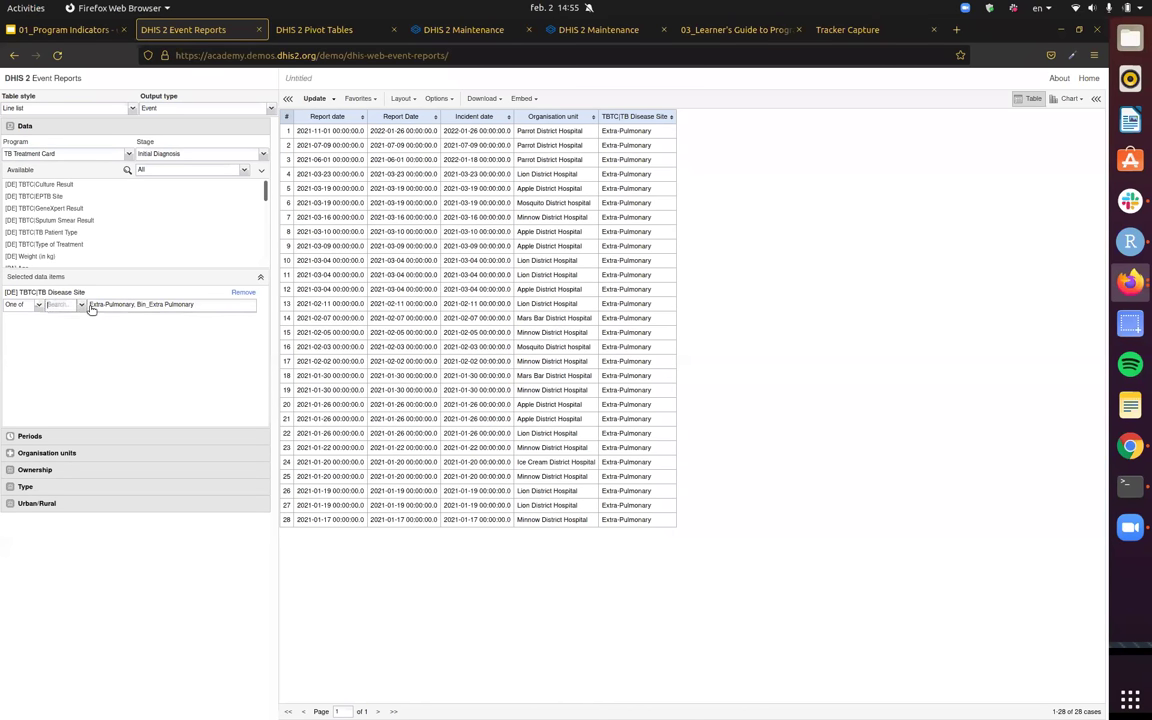
{"action": "left_click", "coordinate": [82, 305]}
{"action": "left_click", "coordinate": [113, 319]}
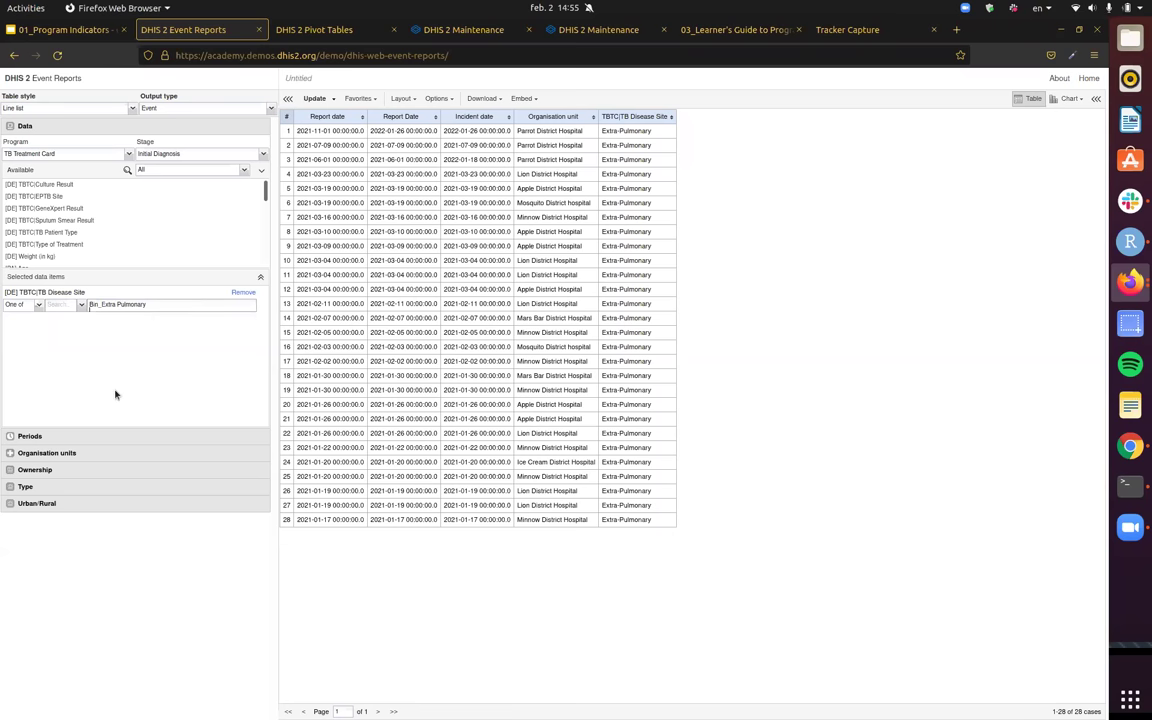
{"action": "left_click", "coordinate": [310, 98]}
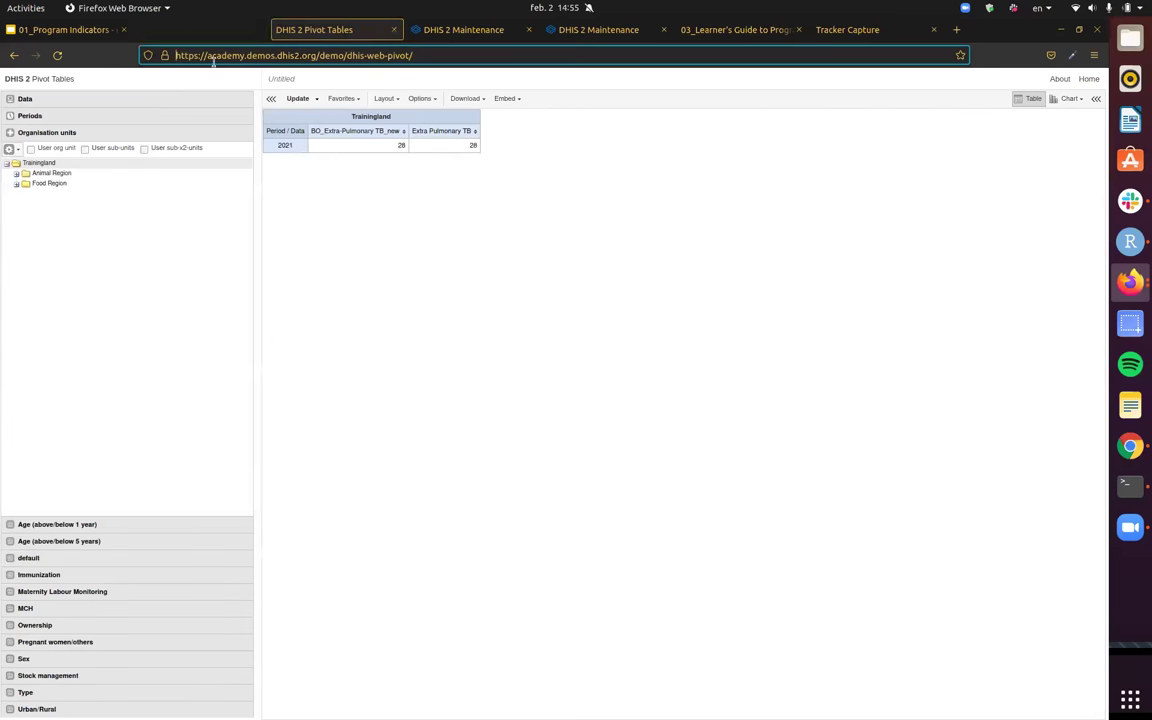
- Close the event report and start a new program indicator in DHIS 2 Maintenance for the TB Treatment Card program
{"action": "left_click", "coordinate": [259, 30]}
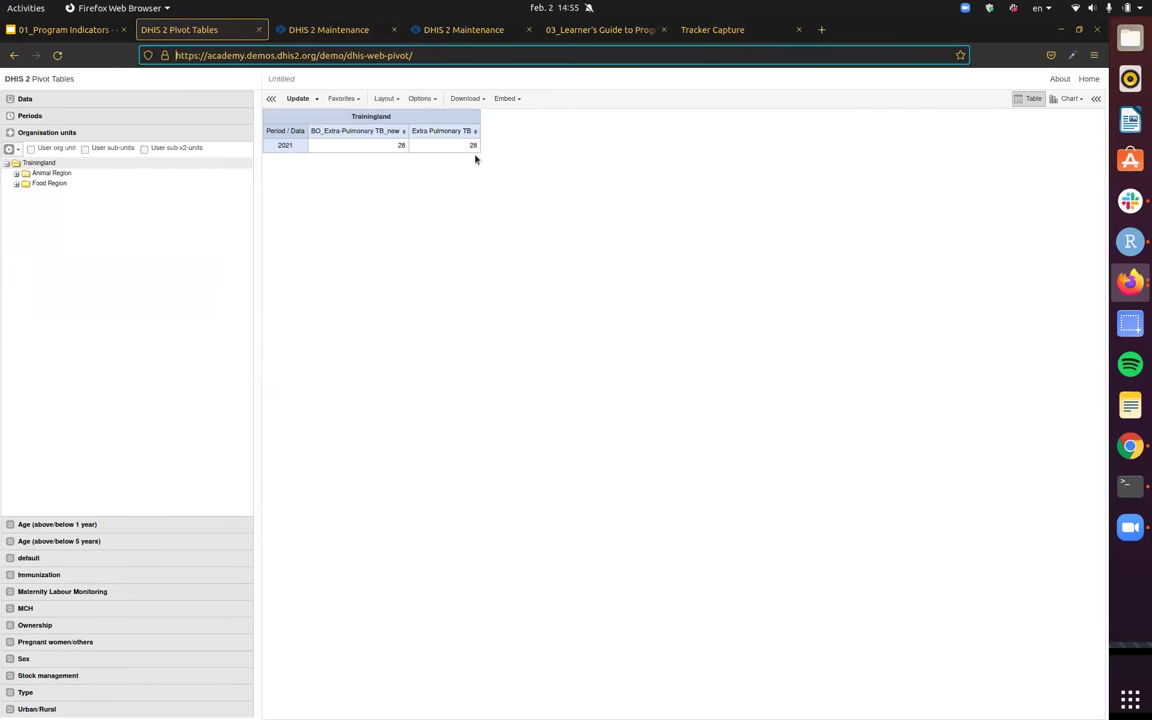
{"action": "left_click", "coordinate": [324, 38]}
{"action": "key", "text": "BackSpace"}
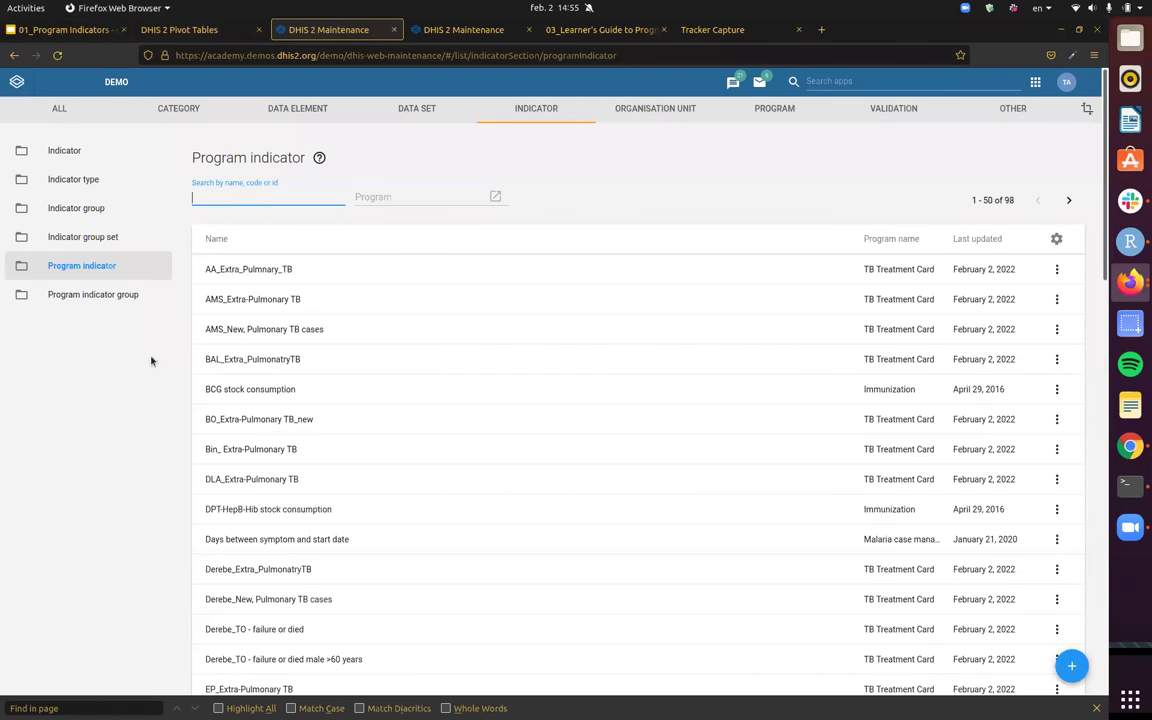
{"action": "left_click", "coordinate": [1073, 667]}
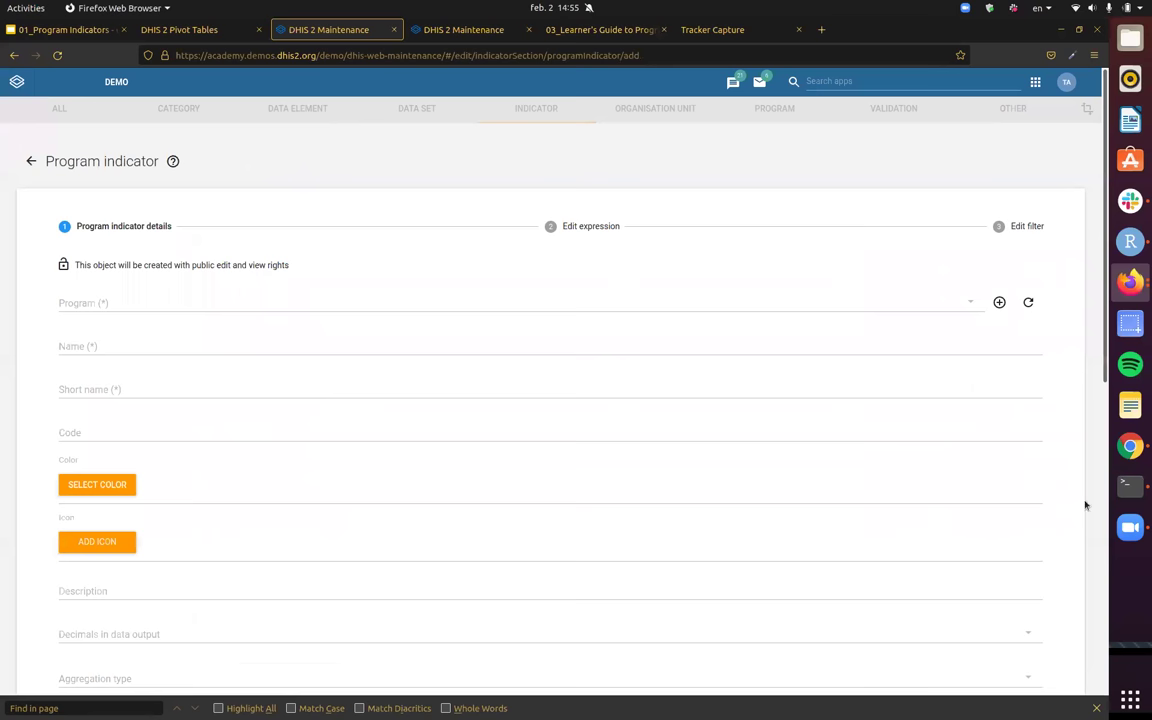
{"action": "left_click", "coordinate": [165, 303]}
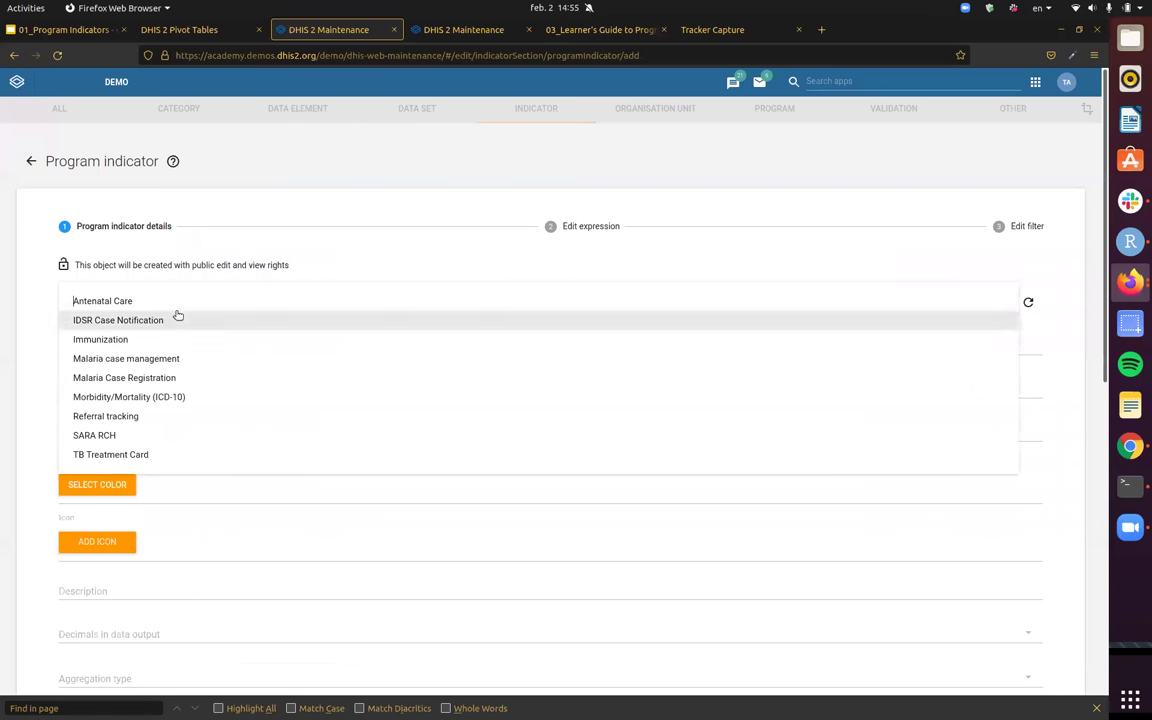
{"action": "left_click", "coordinate": [170, 455]}
- Name the program indicator "BO_New, Pulmonary TB"
{"action": "left_click", "coordinate": [310, 334]}
{"action": "scroll", "coordinate": [170, 290], "scroll_direction": "down", "scroll_amount": 1}
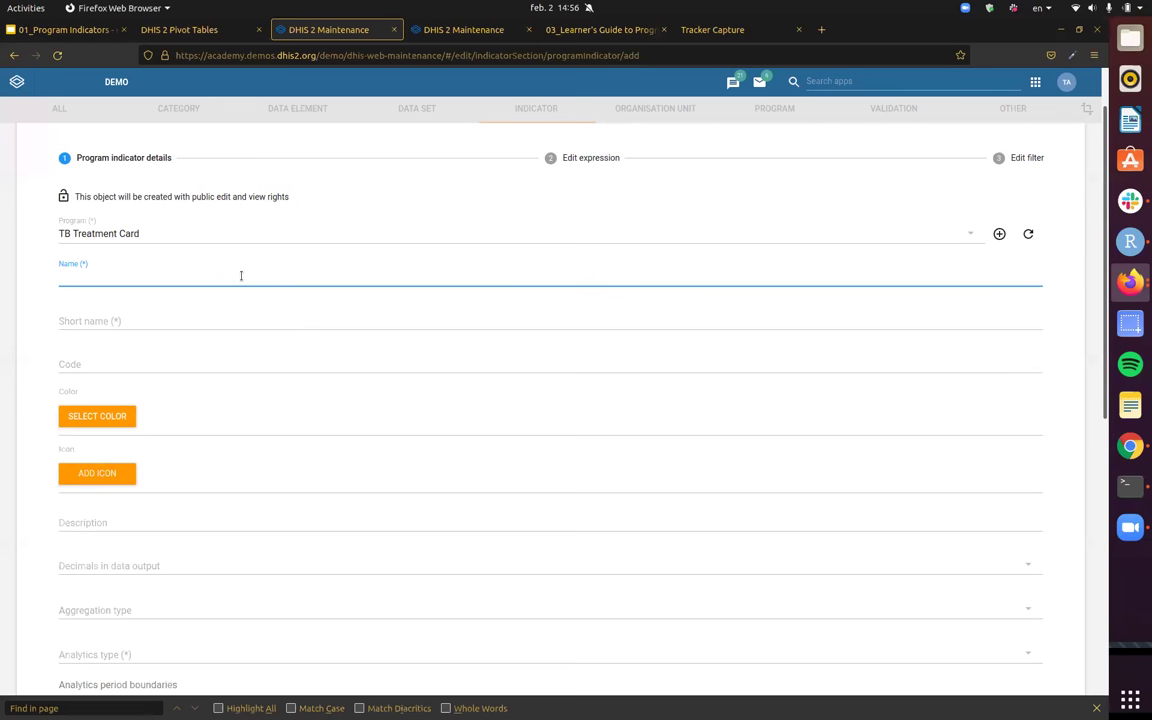
{"action": "type", "text": "+"}
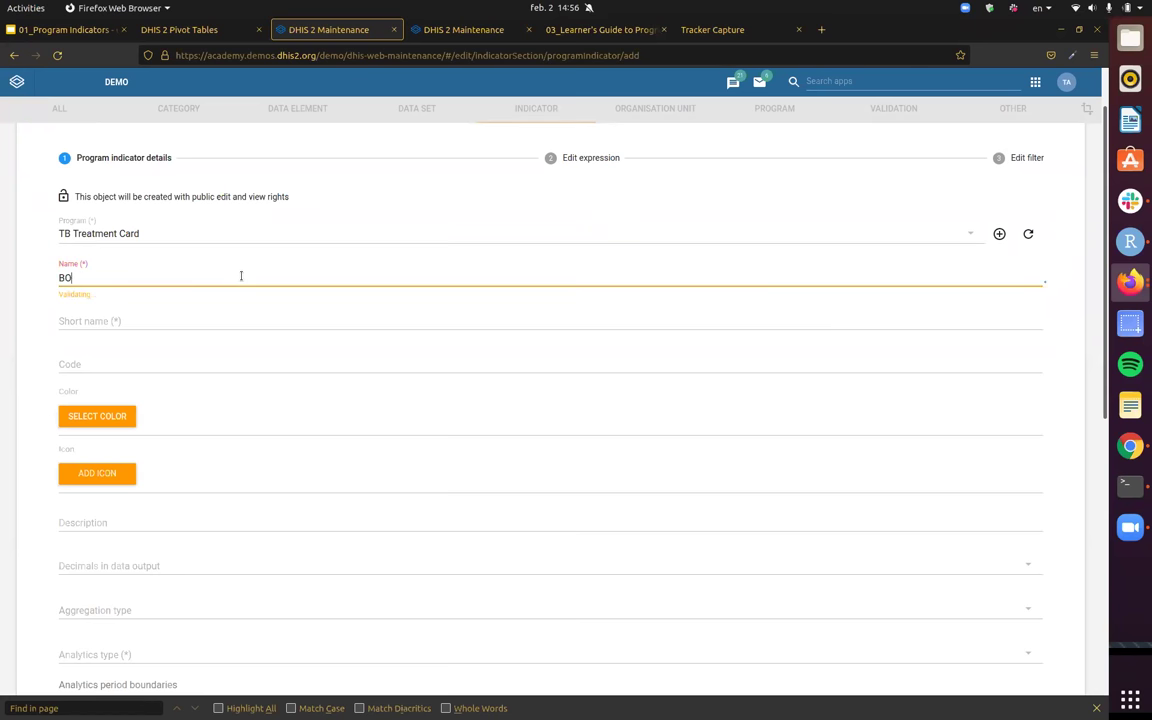
{"action": "key", "text": "BackSpace"}
{"action": "key", "text": "super+space"}
{"action": "type", "text": "?"}
{"action": "type", "text": "_n"}
{"action": "key", "text": "BackSpace"}
{"action": "type", "text": "New, Pulmonary TB"}
{"action": "key", "text": "Tab"}
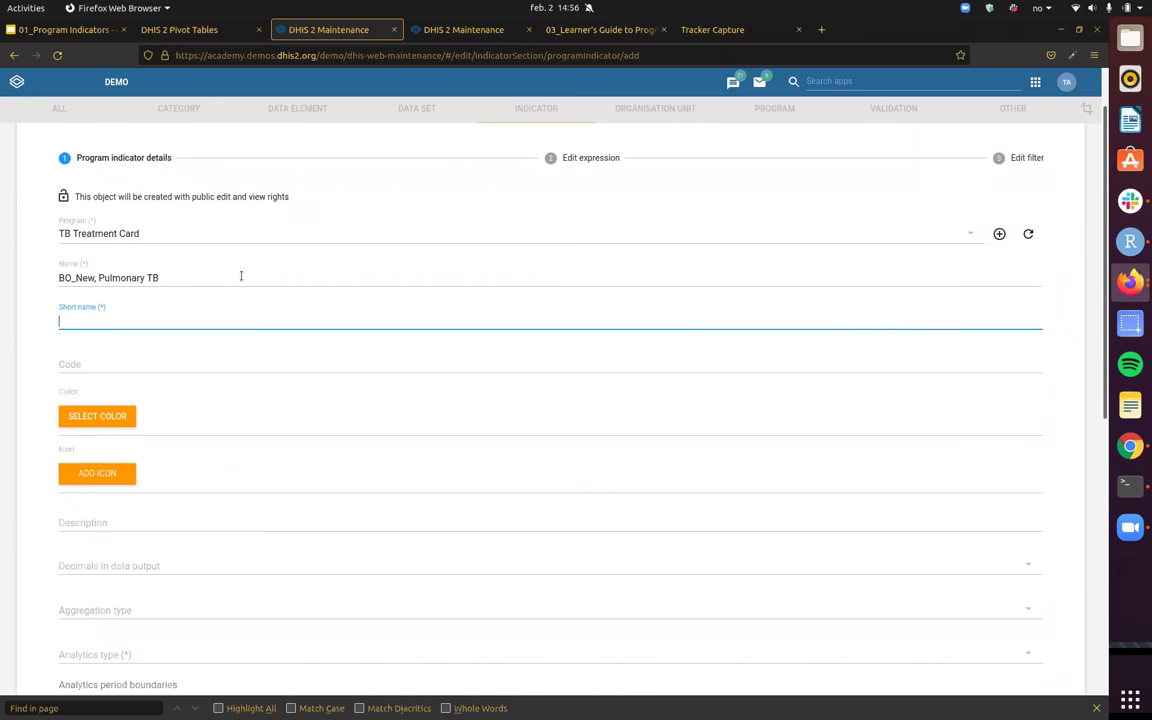
- Set the program indicator's short name to BO_NEW_PULMONARY_TB
{"action": "type", "text": "BO-"}
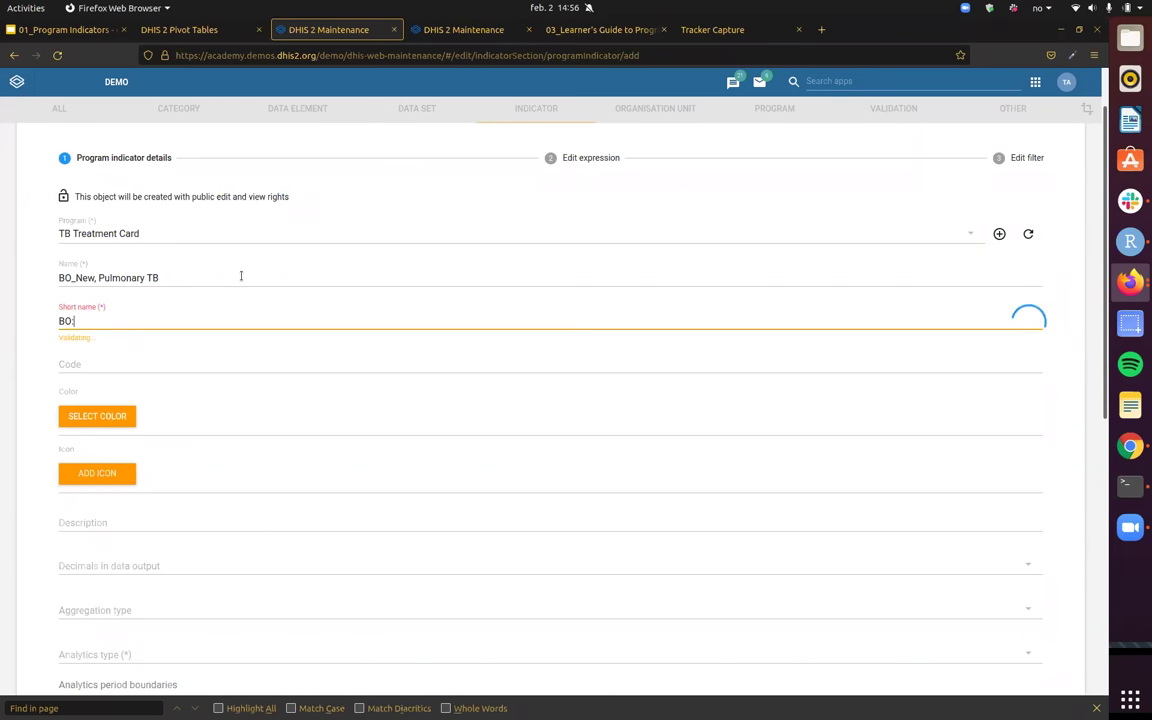
{"action": "key", "text": "BackSpace"}
{"action": "type", "text": "_p"}
{"action": "key", "text": "BackSpace"}
{"action": "type", "text": "NEW_PULMONARY:"}
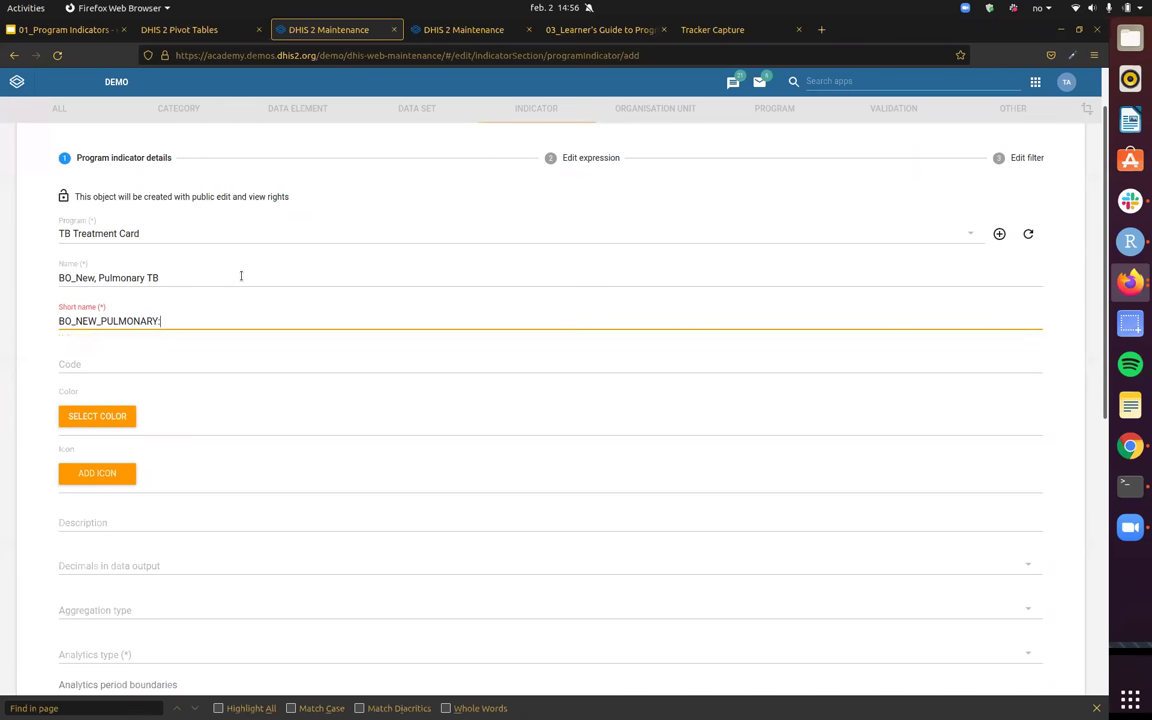
{"action": "key", "text": "BackSpace"}
{"action": "type", "text": "_TB"}
- Reuse the short name as the indicator's code and shorten it to BO_NEW_PTB
{"action": "double_click", "coordinate": [229, 322]}
{"action": "key", "text": "ctrl+c"}
{"action": "left_click", "coordinate": [208, 364]}
{"action": "key", "text": "ctrl+v"}
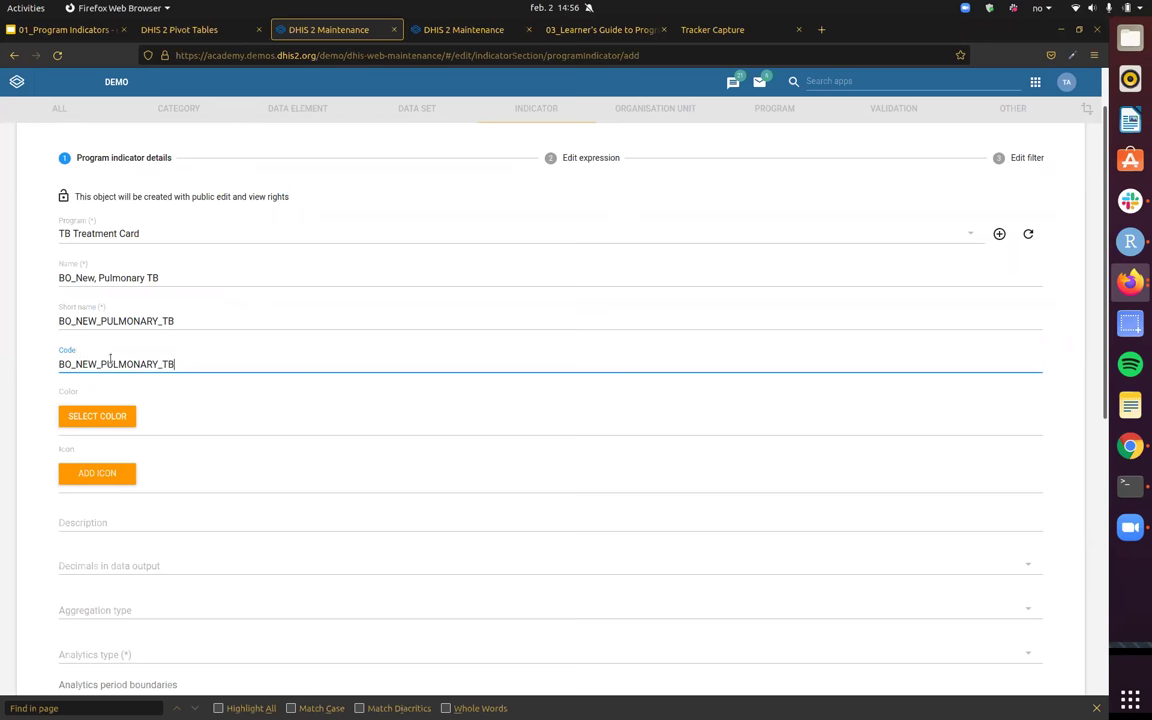
{"action": "left_click", "coordinate": [157, 321]}
{"action": "key", "text": "Tab"}
{"action": "key", "text": "BackSpace"}
{"action": "key", "text": "BackSpace"}
{"action": "key", "text": "BackSpace"}
{"action": "key", "text": "BackSpace"}
{"action": "key", "text": "BackSpace"}
{"action": "key", "text": "BackSpace"}
{"action": "key", "text": "BackSpace"}
{"action": "key", "text": "BackSpace"}
{"action": "key", "text": "BackSpace"}
{"action": "key", "text": "BackSpace"}
{"action": "key", "text": "BackSpace"}
{"action": "type", "text": "P"}
{"action": "type", "text": "_"}
- Enter the description "Counts the number of new cases that have pulmonary TB"
{"action": "scroll", "coordinate": [210, 365], "scroll_direction": "down", "scroll_amount": 1}
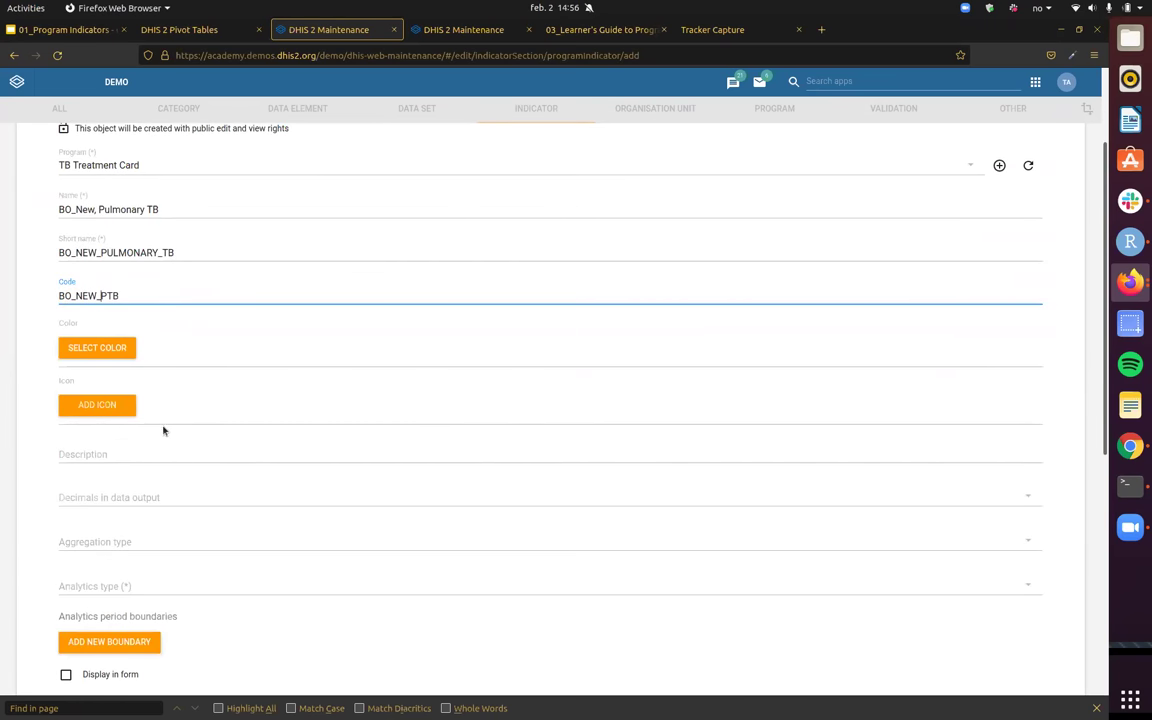
{"action": "scroll", "coordinate": [435, 396], "scroll_direction": "down", "scroll_amount": 1}
{"action": "left_click", "coordinate": [158, 388]}
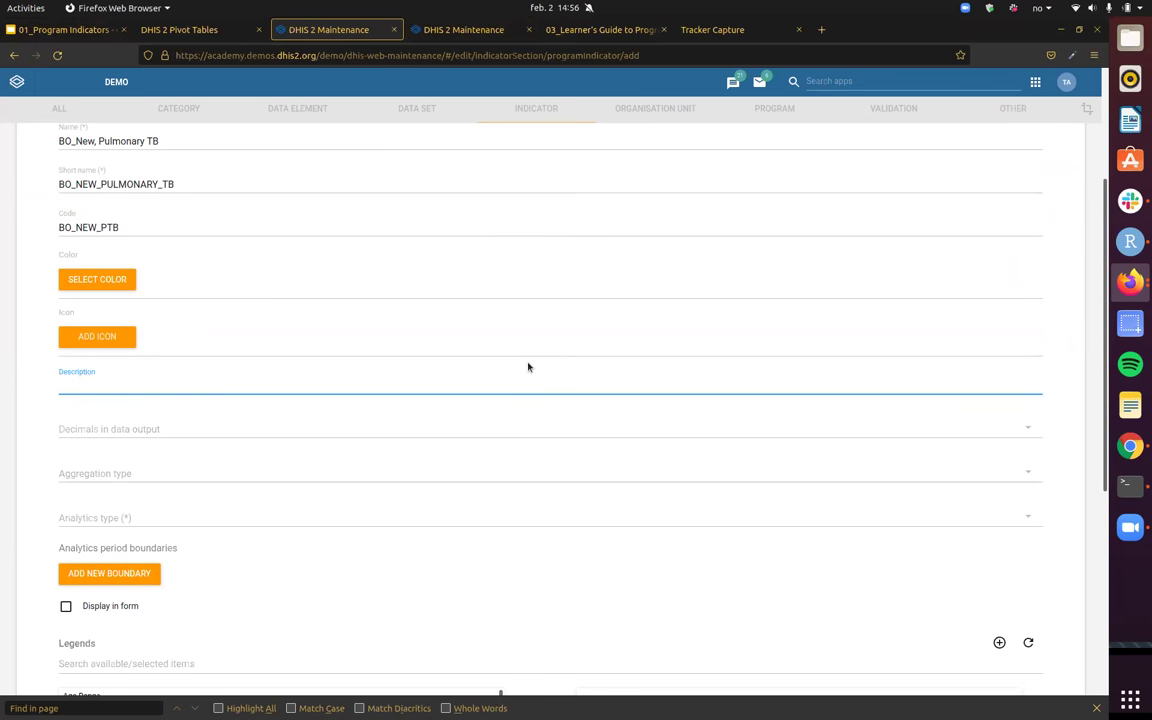
{"action": "type", "text": "Counts the number of new cases that ha"}
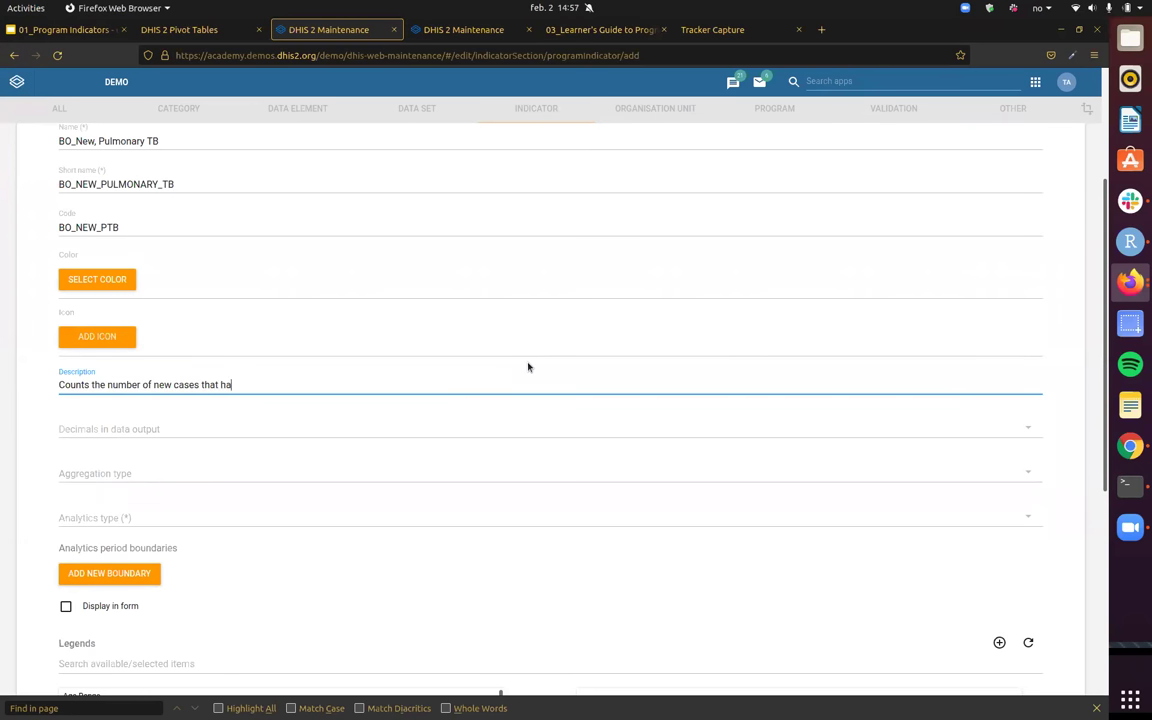
{"action": "type", "text": "loma"}
{"action": "type", "text": "onary TB"}
{"action": "key", "text": "Tab"}
- Set the indicator's aggregation type to Count and its analytics type to Event
{"action": "scroll", "coordinate": [237, 409], "scroll_direction": "down", "scroll_amount": 3}
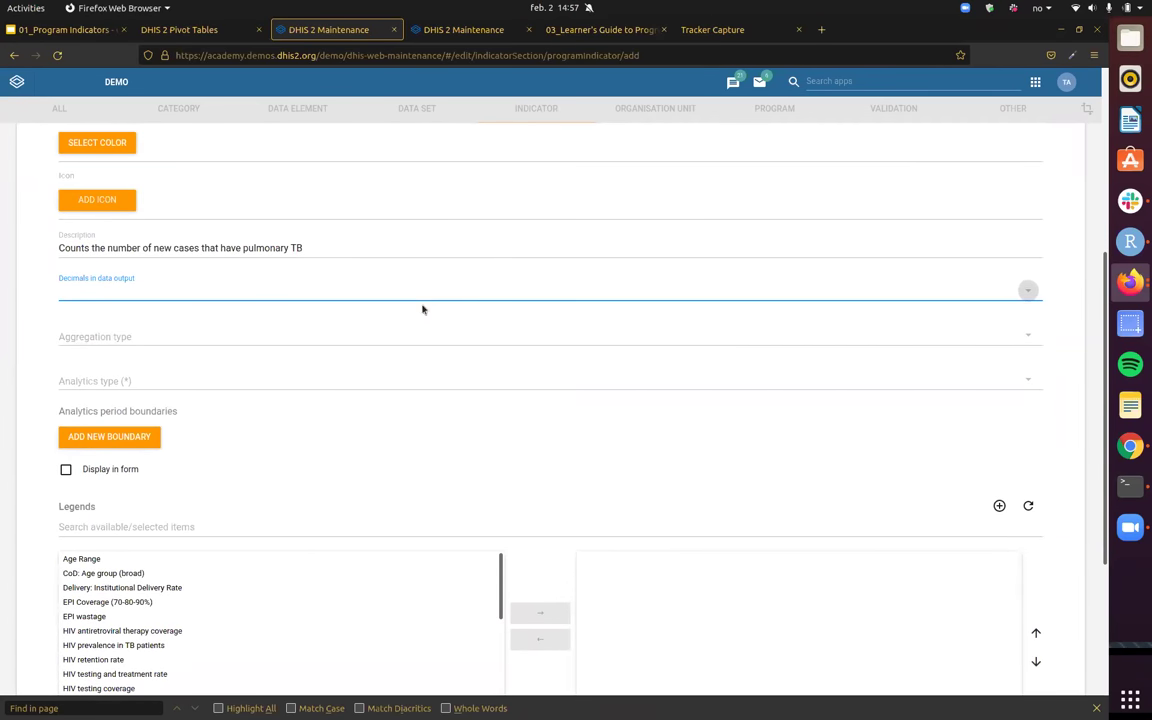
{"action": "scroll", "coordinate": [316, 329], "scroll_direction": "up", "scroll_amount": 2}
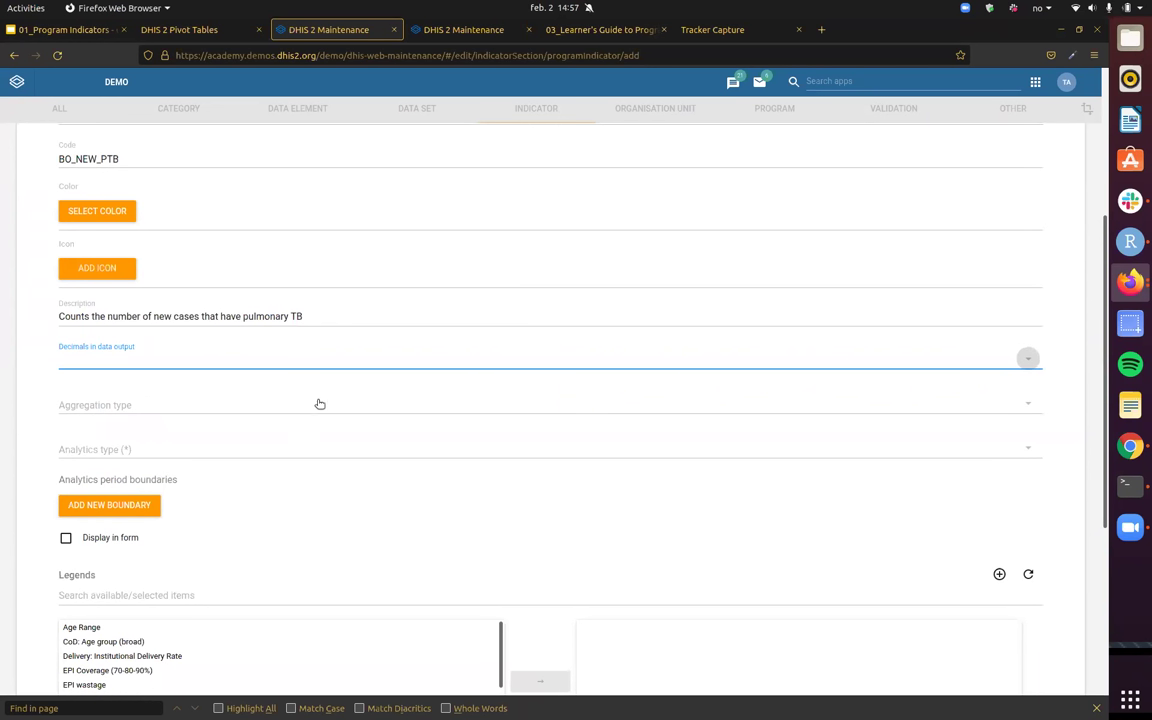
{"action": "left_click", "coordinate": [233, 413]}
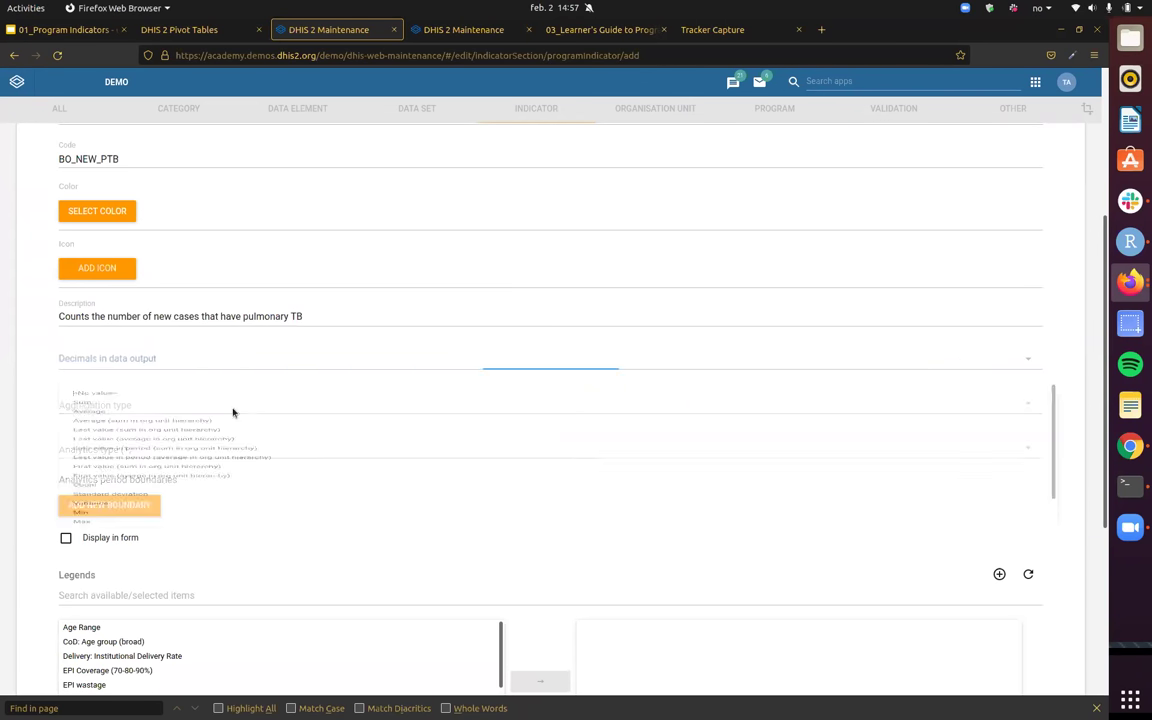
{"action": "left_click", "coordinate": [32, 395]}
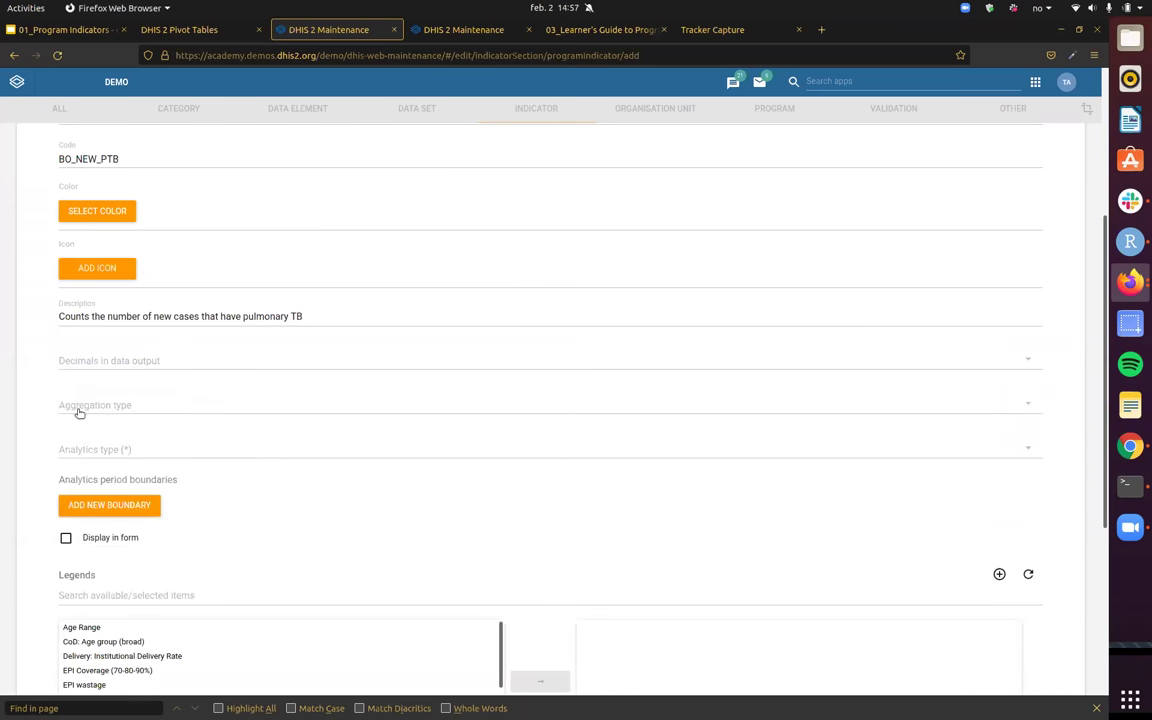
{"action": "left_click", "coordinate": [169, 412]}
{"action": "left_click", "coordinate": [180, 594]}
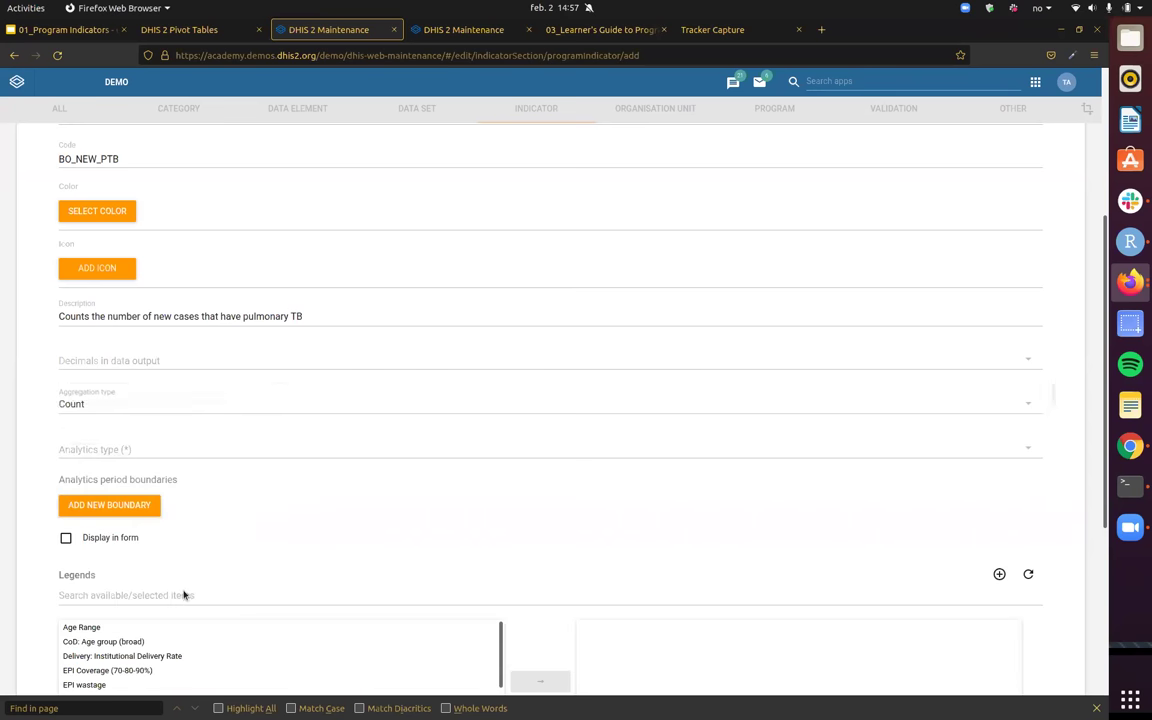
{"action": "left_click", "coordinate": [132, 452]}
{"action": "left_click", "coordinate": [135, 446]}
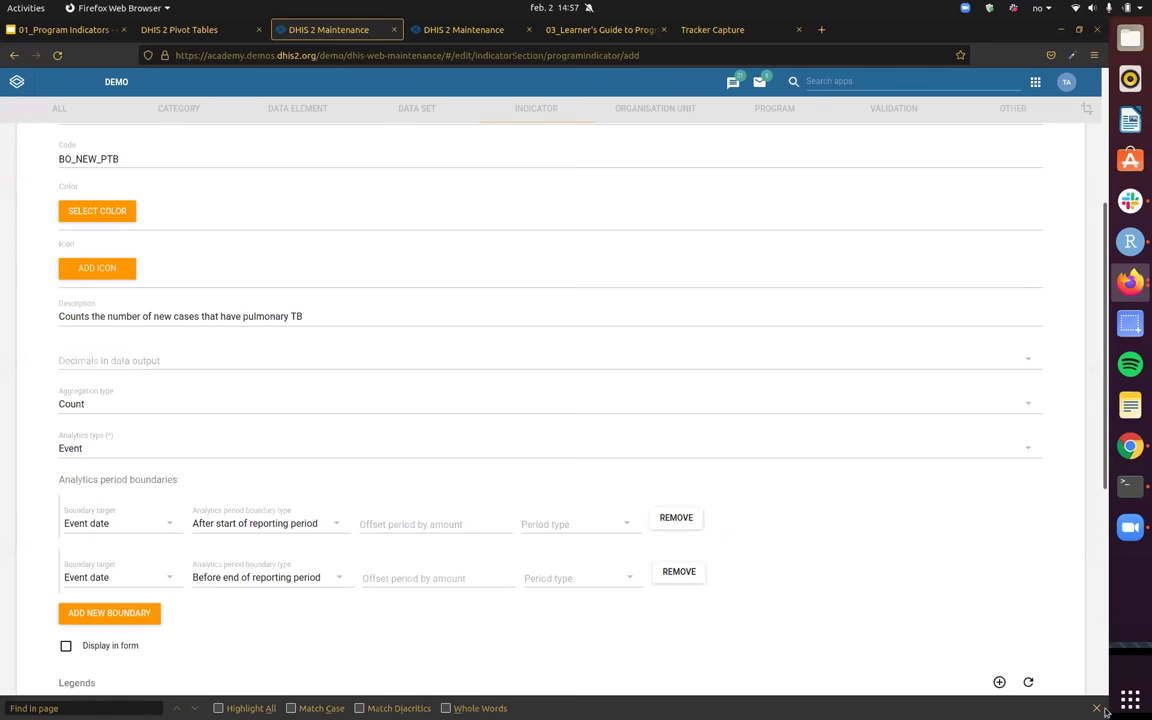
- Review the indicator details and define its expression as the event count variable, V{event_count}
{"action": "scroll", "coordinate": [470, 360], "scroll_direction": "up", "scroll_amount": 3}
{"action": "scroll", "coordinate": [488, 366], "scroll_direction": "up", "scroll_amount": 2}
{"action": "scroll", "coordinate": [496, 367], "scroll_direction": "down", "scroll_amount": 10}
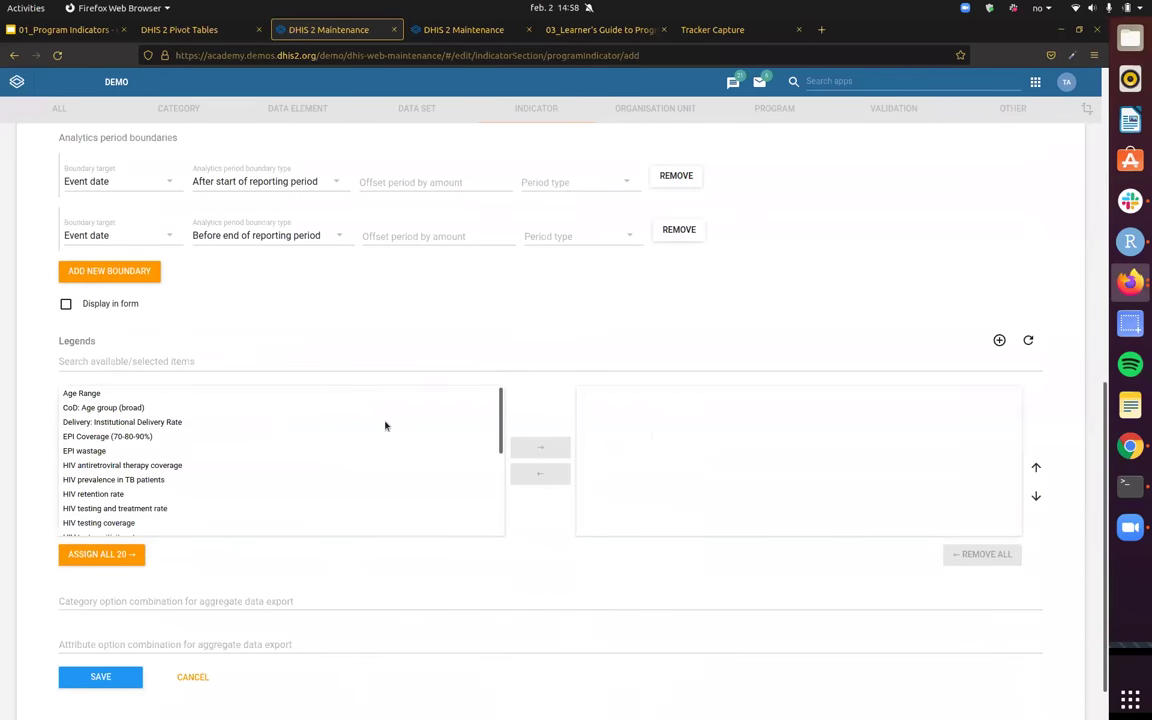
{"action": "scroll", "coordinate": [55, 308], "scroll_direction": "up", "scroll_amount": 3}
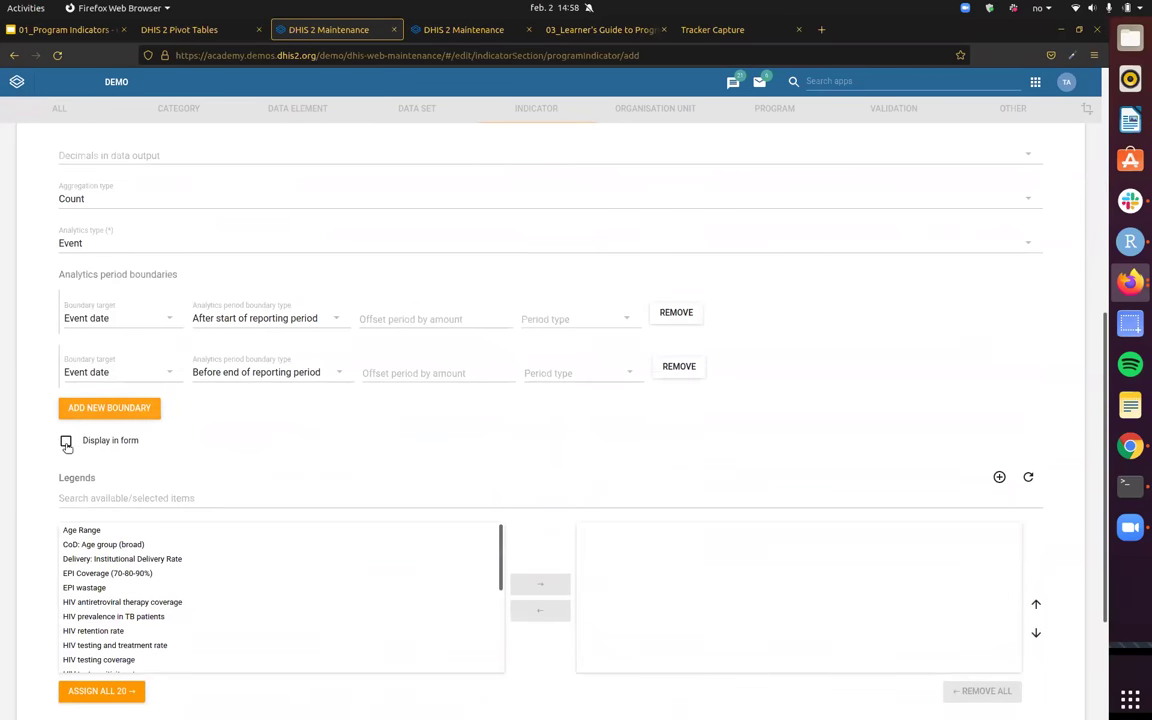
{"action": "scroll", "coordinate": [552, 417], "scroll_direction": "up", "scroll_amount": 6}
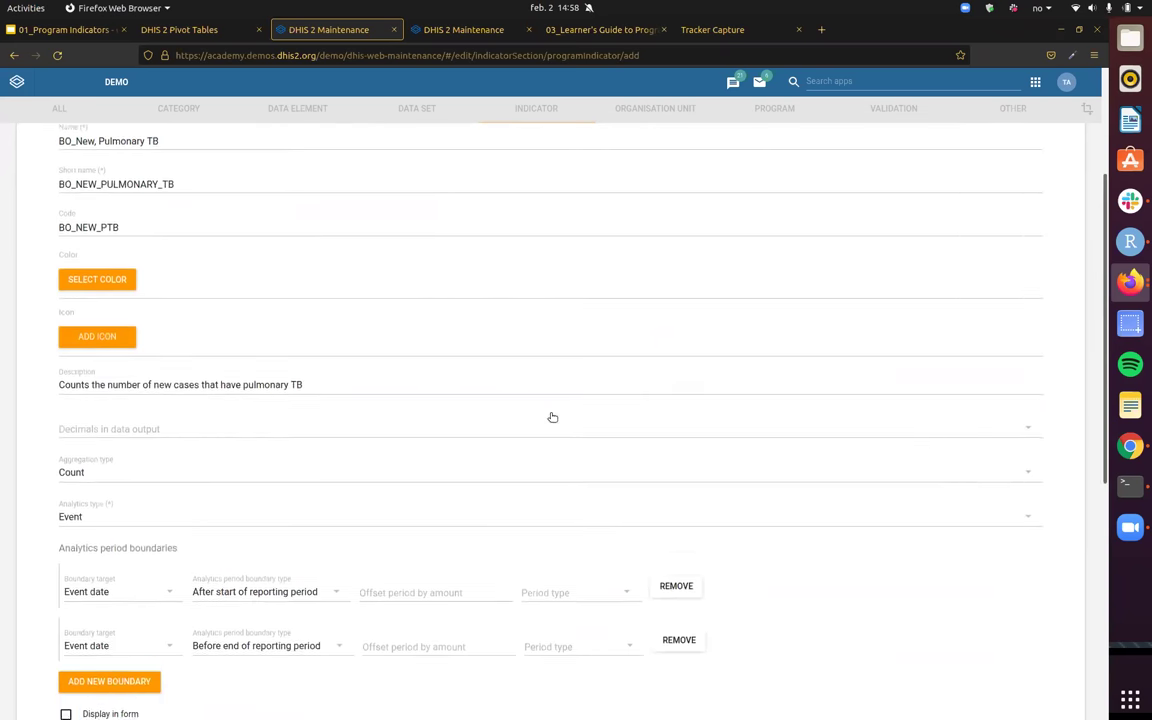
{"action": "scroll", "coordinate": [552, 417], "scroll_direction": "up", "scroll_amount": 4}
{"action": "left_click", "coordinate": [575, 231]}
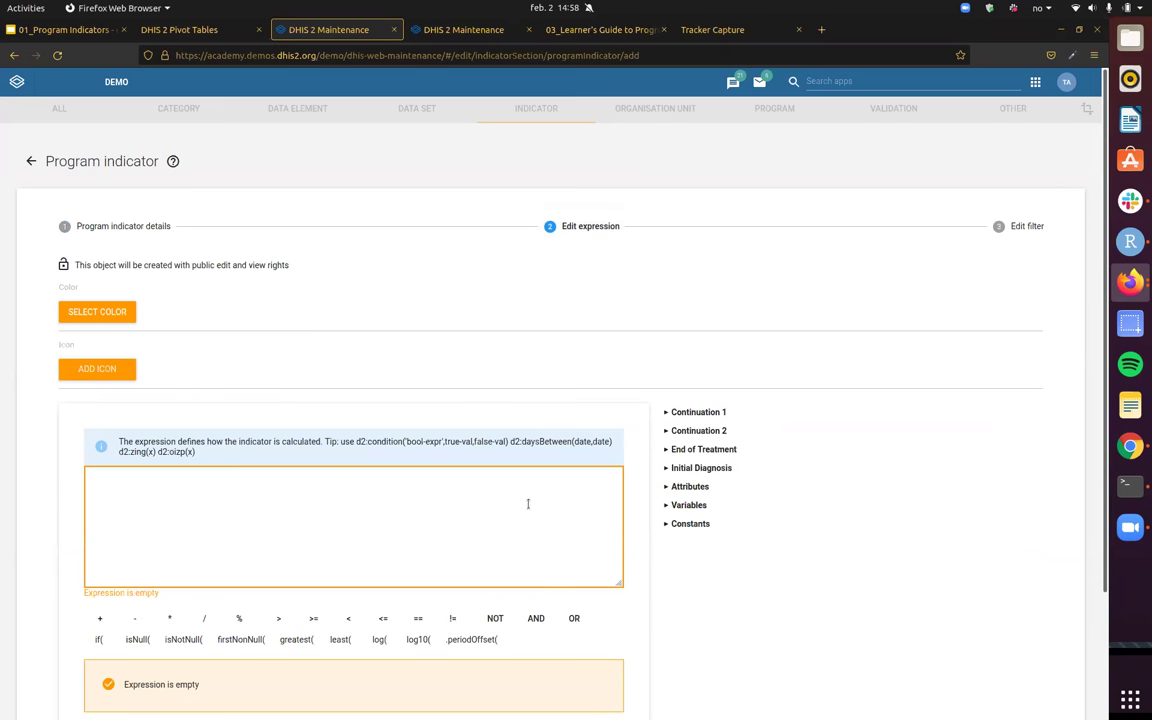
{"action": "key", "text": "BackSpace"}
{"action": "key", "text": "super+space"}
{"action": "type", "text": "'"}
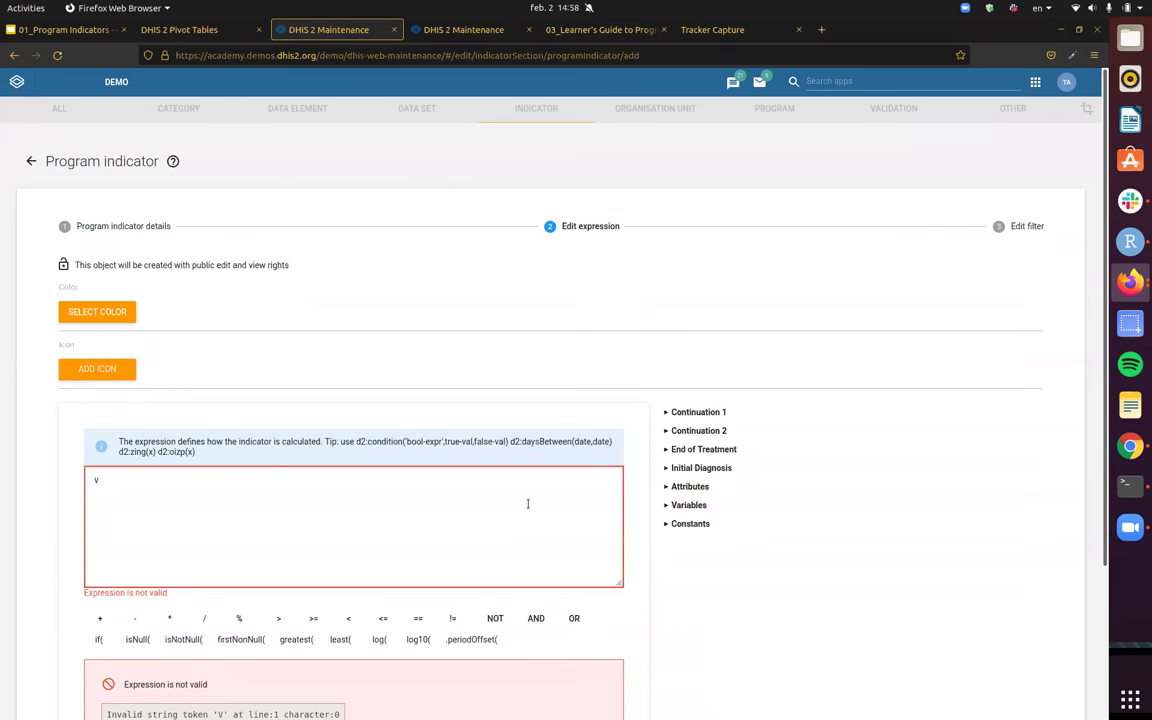
{"action": "key", "text": "BackSpace"}
{"action": "key", "text": "BackSpace"}
{"action": "left_click", "coordinate": [668, 505]}
{"action": "scroll", "coordinate": [668, 500], "scroll_direction": "down", "scroll_amount": 1}
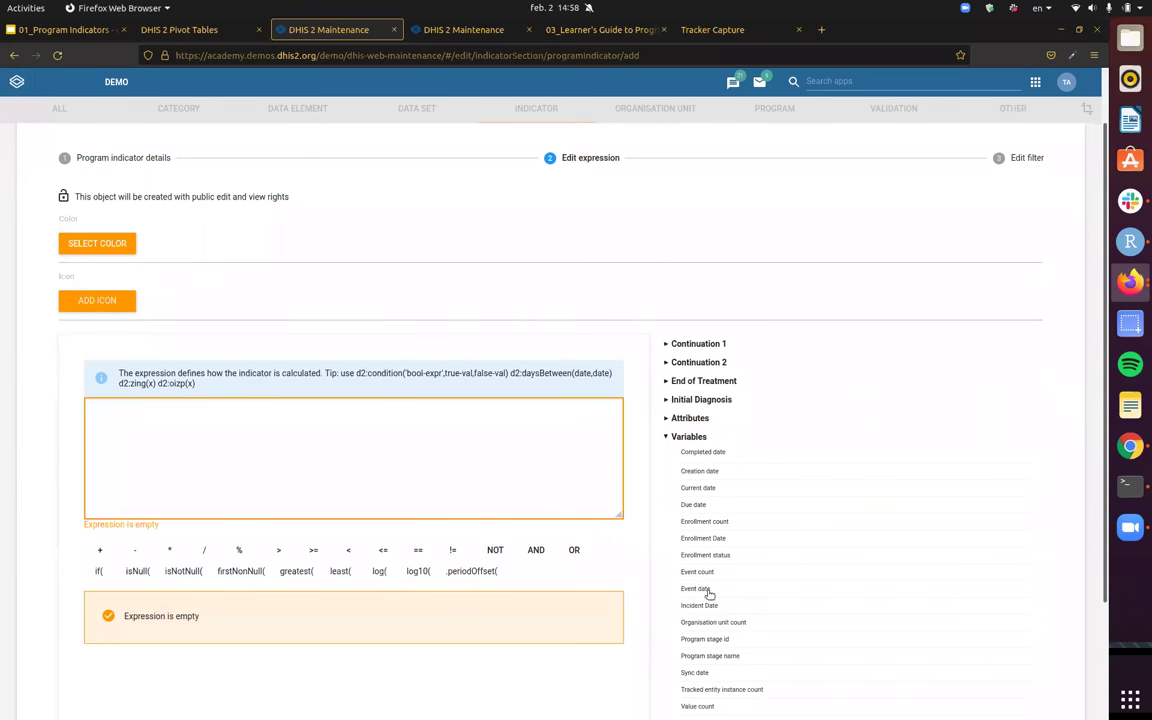
{"action": "left_click", "coordinate": [700, 572]}
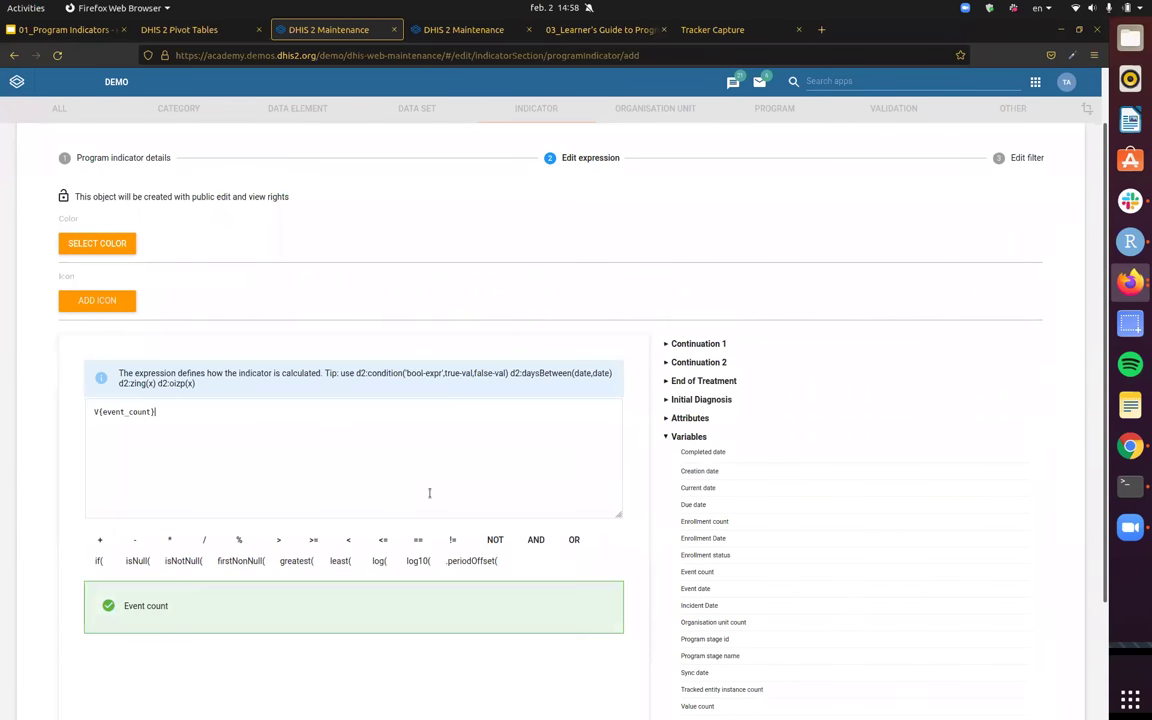
- Start the indicator's filter with the condition that Initial Diagnosis TBTC|TB Disease Site == 'Pulmonary'
{"action": "scroll", "coordinate": [576, 608], "scroll_direction": "up", "scroll_amount": 1}
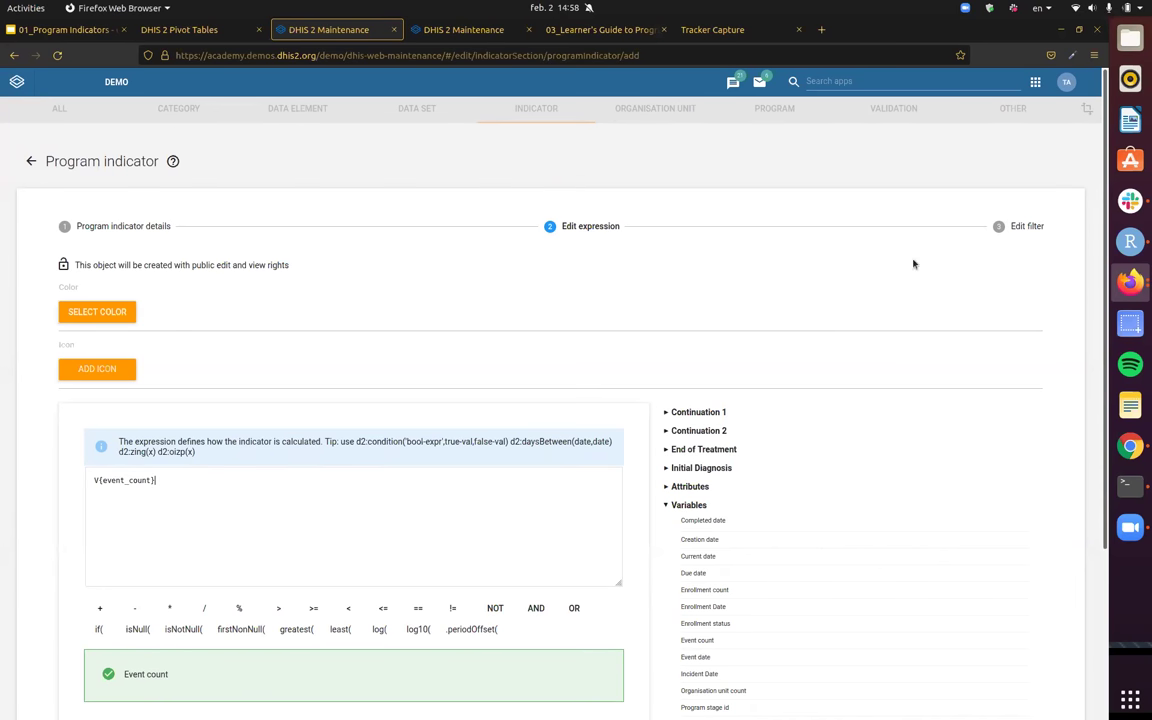
{"action": "left_click", "coordinate": [1024, 229]}
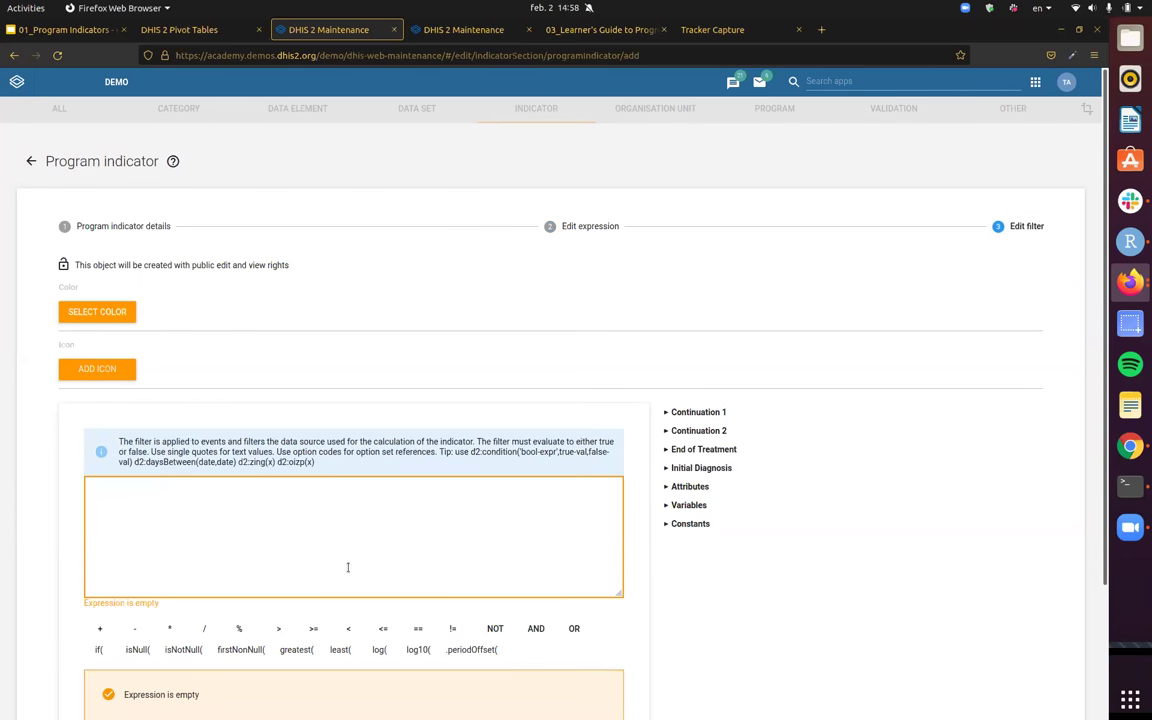
{"action": "left_click", "coordinate": [457, 531]}
{"action": "scroll", "coordinate": [627, 487], "scroll_direction": "down", "scroll_amount": 1}
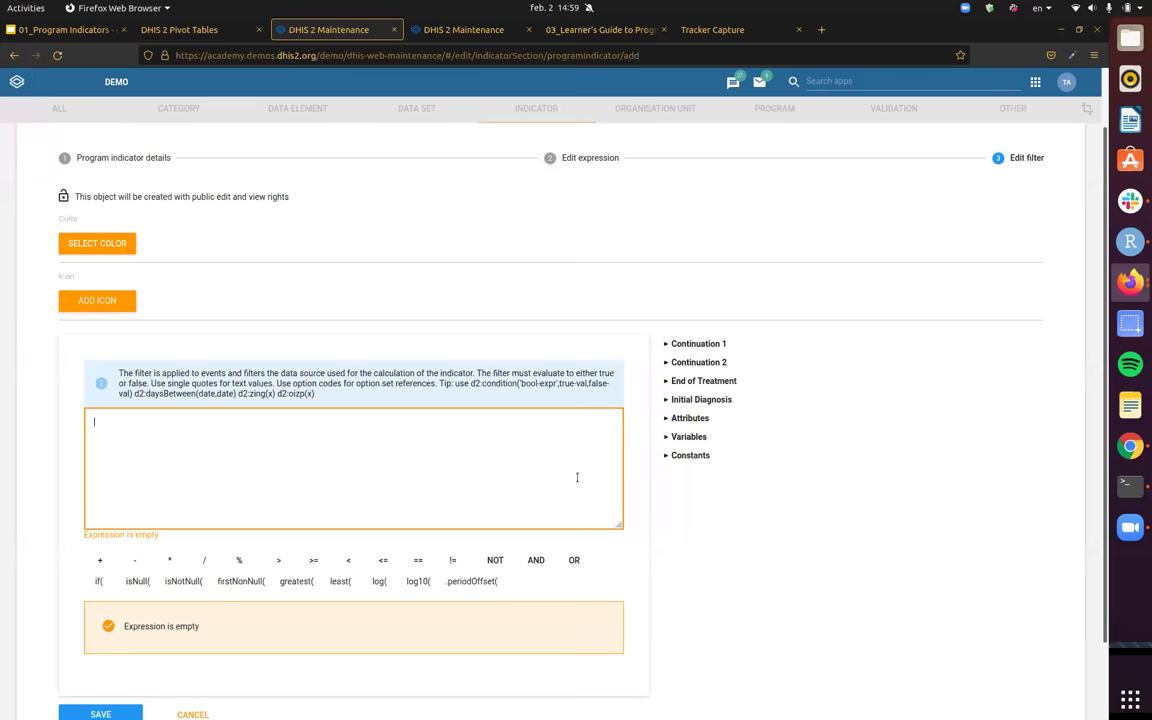
{"action": "left_click", "coordinate": [667, 400]}
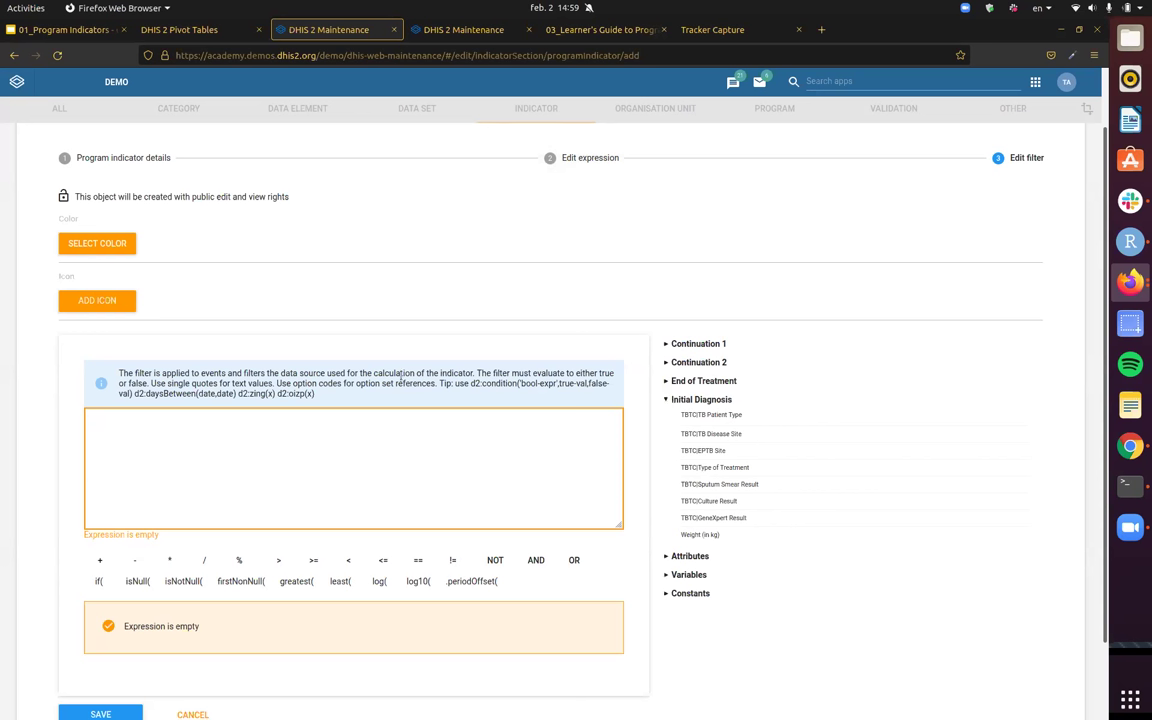
{"action": "left_click", "coordinate": [733, 436]}
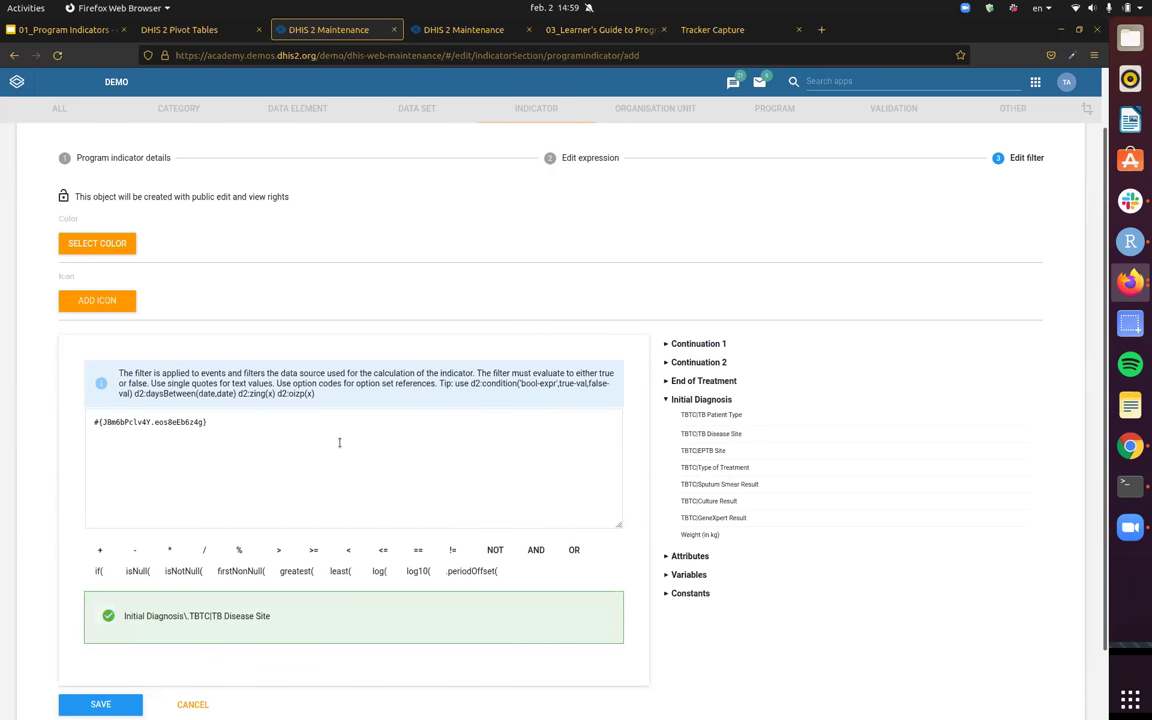
{"action": "type", "text": "=="}
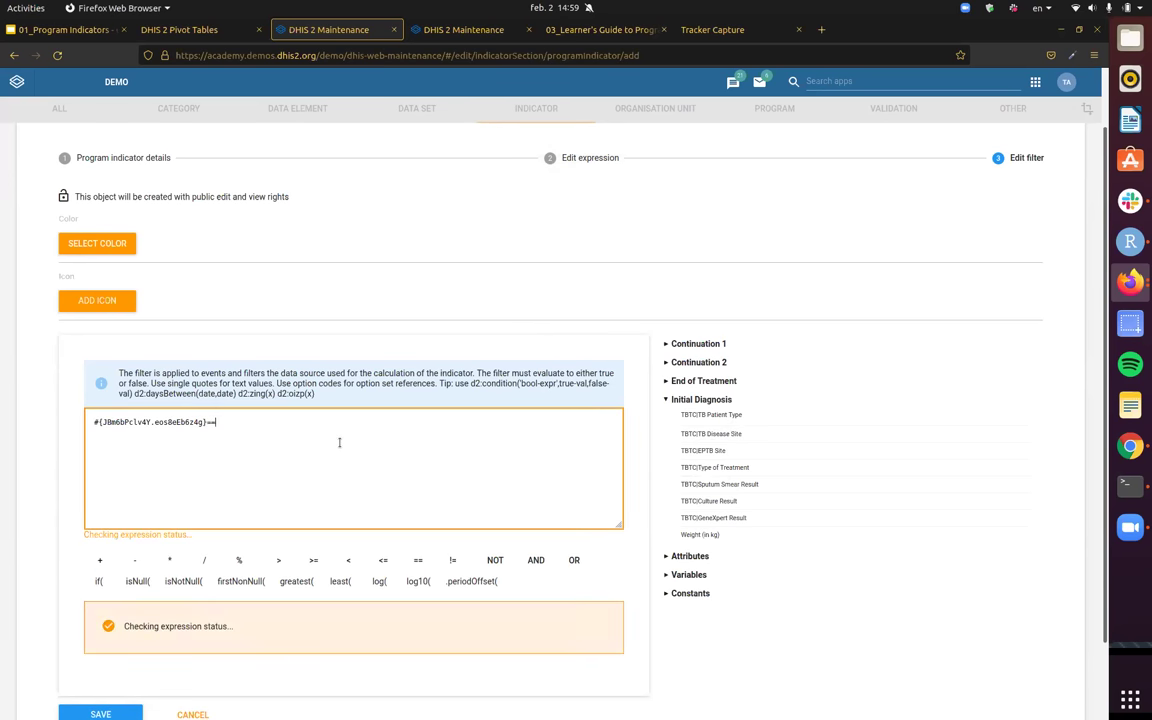
{"action": "type", "text": "''"}
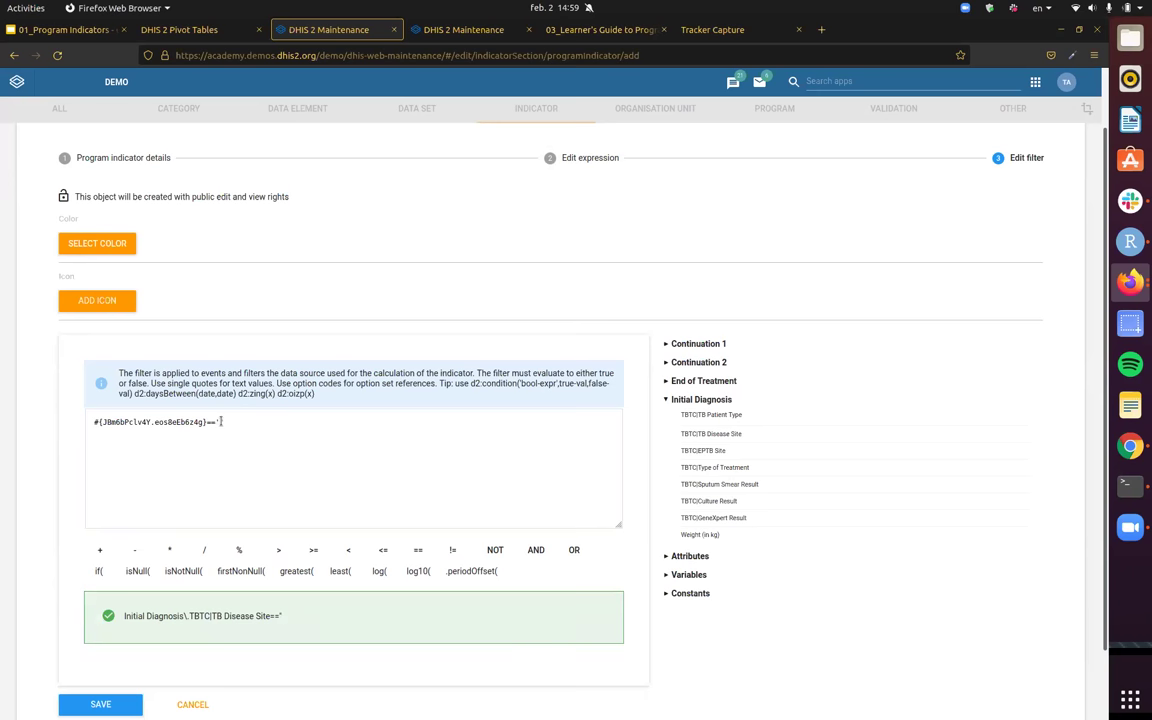
{"action": "type", "text": "Pulmonary"}
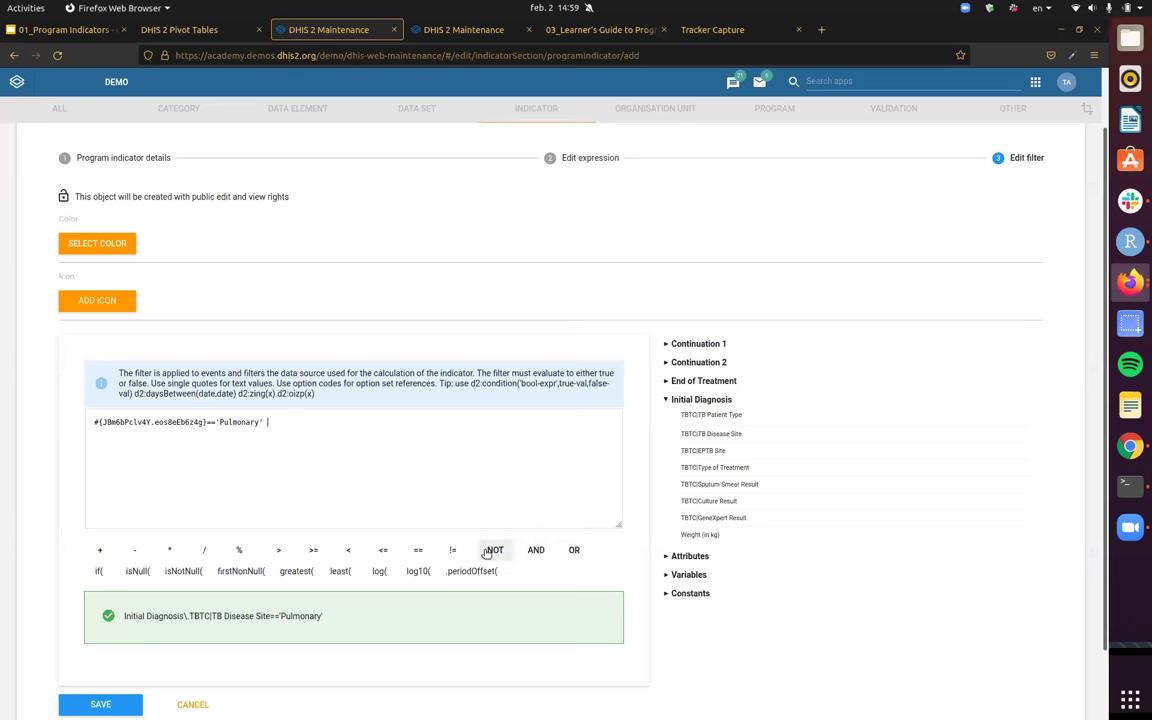
{"action": "left_click", "coordinate": [536, 550]}
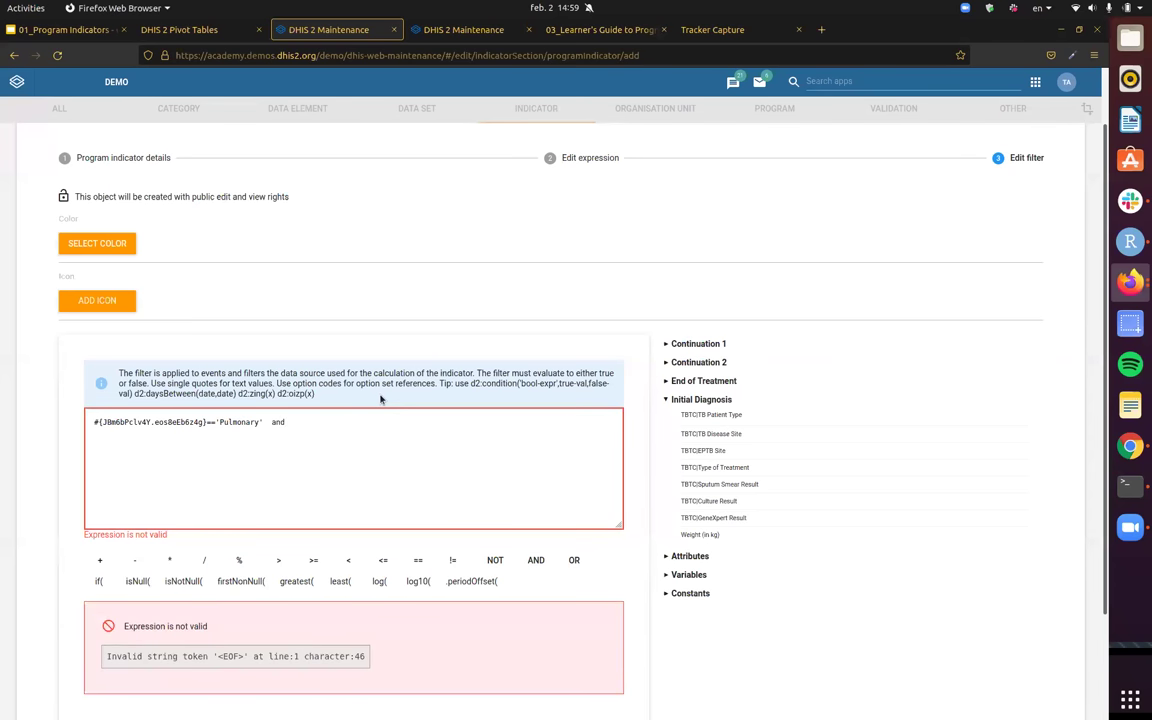
{"action": "key", "text": "ctrl+a"}
{"action": "left_click", "coordinate": [266, 444]}
{"action": "left_click_drag", "start_coordinate": [264, 422], "coordinate": [50, 422]}
{"action": "key", "text": "ctrl+c"}
{"action": "left_click", "coordinate": [302, 449]}
{"action": "key", "text": "ctrl+v"}
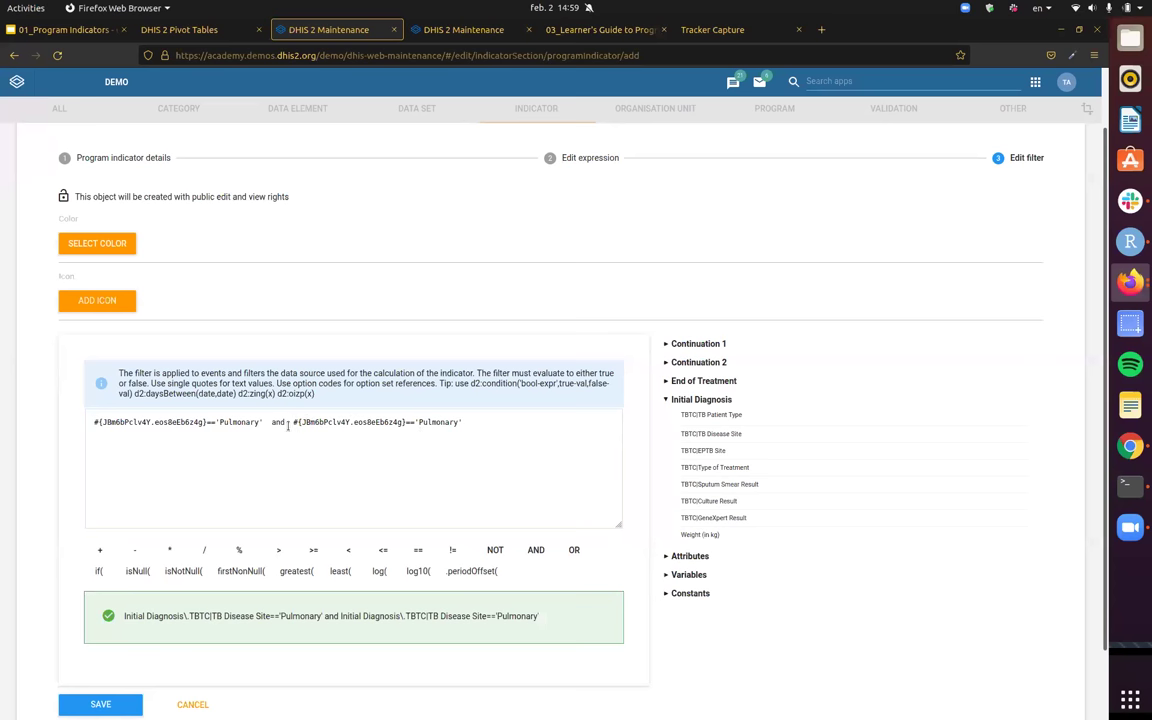
{"action": "left_click_drag", "start_coordinate": [290, 422], "coordinate": [579, 418]}
{"action": "key", "text": "BackSpace"}
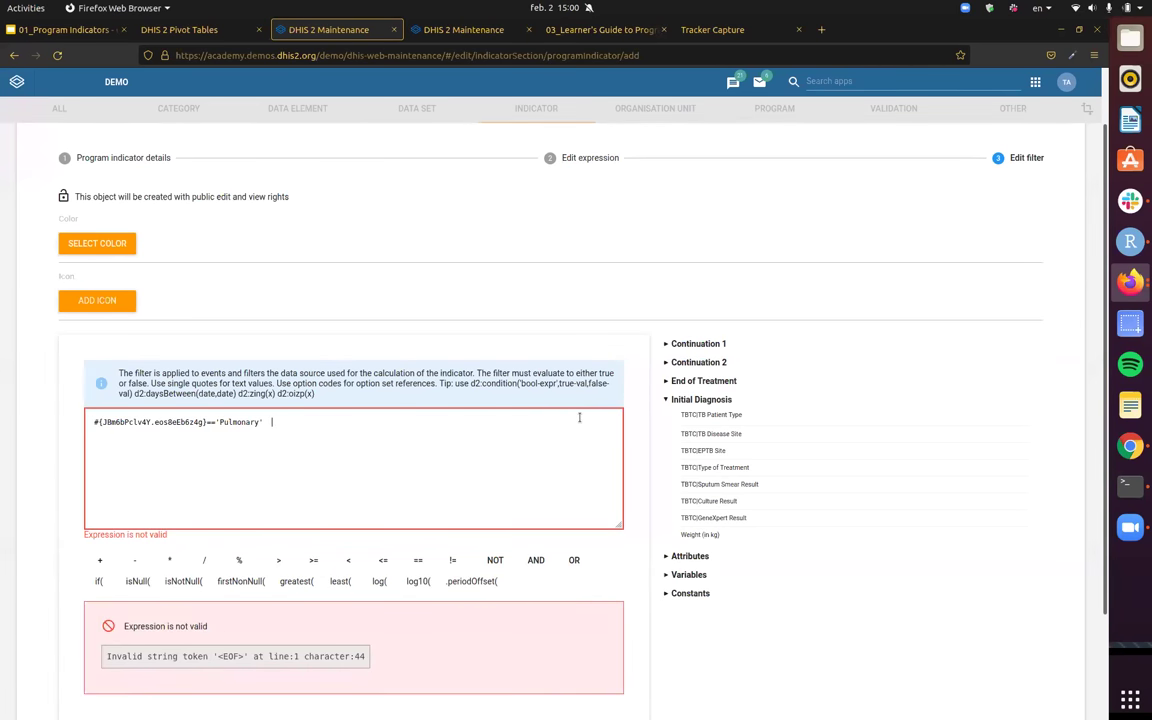
- Extend the filter with an AND condition requiring Initial Diagnosis TBTC|TB Patient Type == 'New'
{"action": "left_click", "coordinate": [538, 558]}
{"action": "left_click", "coordinate": [736, 414]}
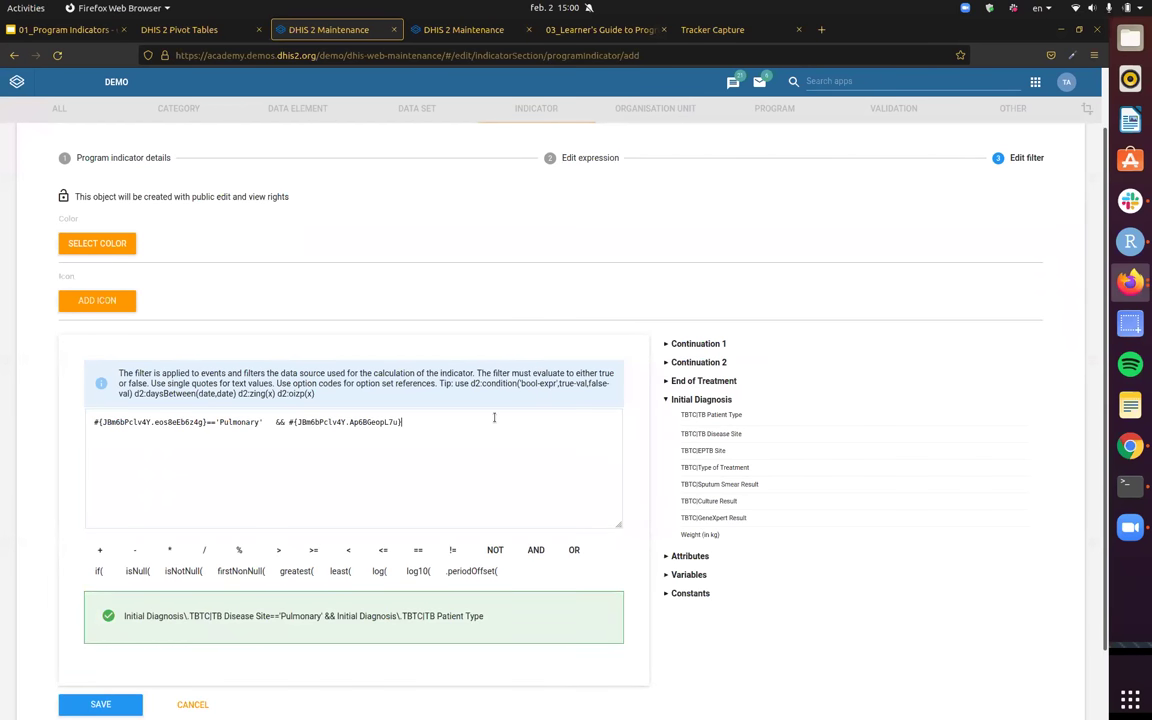
{"action": "type", "text": "== ''New"}
- Search the option sets for "patient" and check the option codes of the TB Patient Type set
{"action": "left_click", "coordinate": [472, 31]}
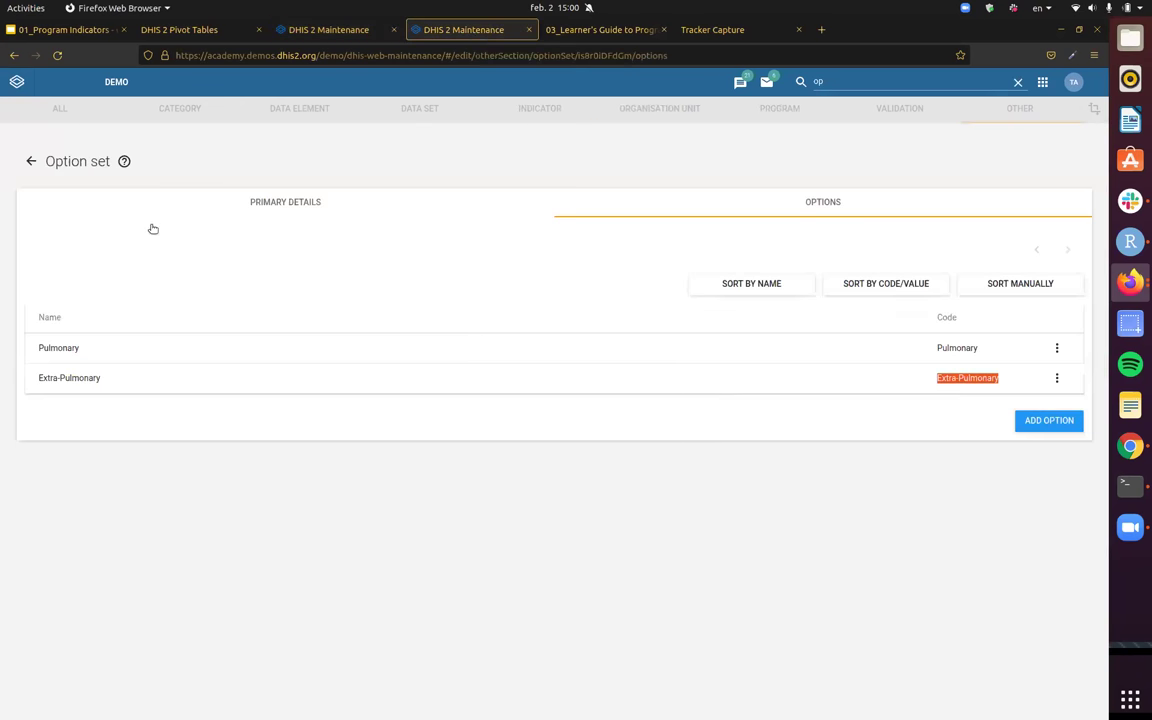
{"action": "left_click", "coordinate": [31, 161]}
{"action": "double_click", "coordinate": [237, 196]}
{"action": "type", "text": "patient"}
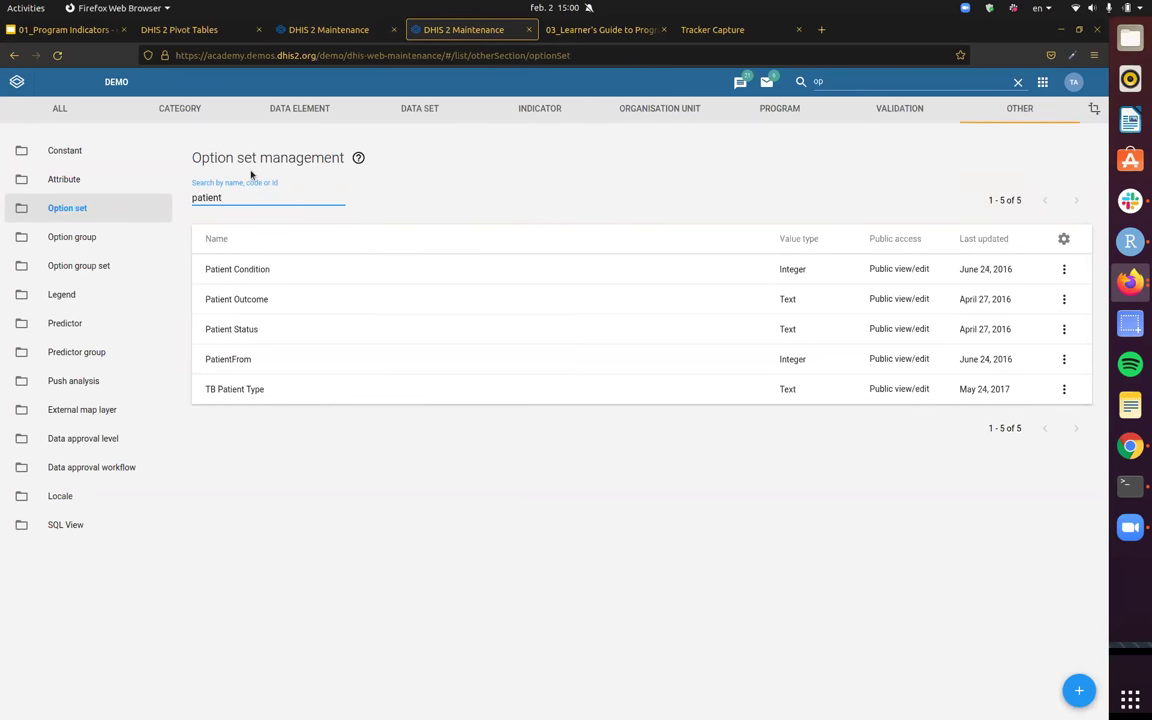
{"action": "left_click", "coordinate": [347, 392]}
{"action": "left_click", "coordinate": [826, 202]}
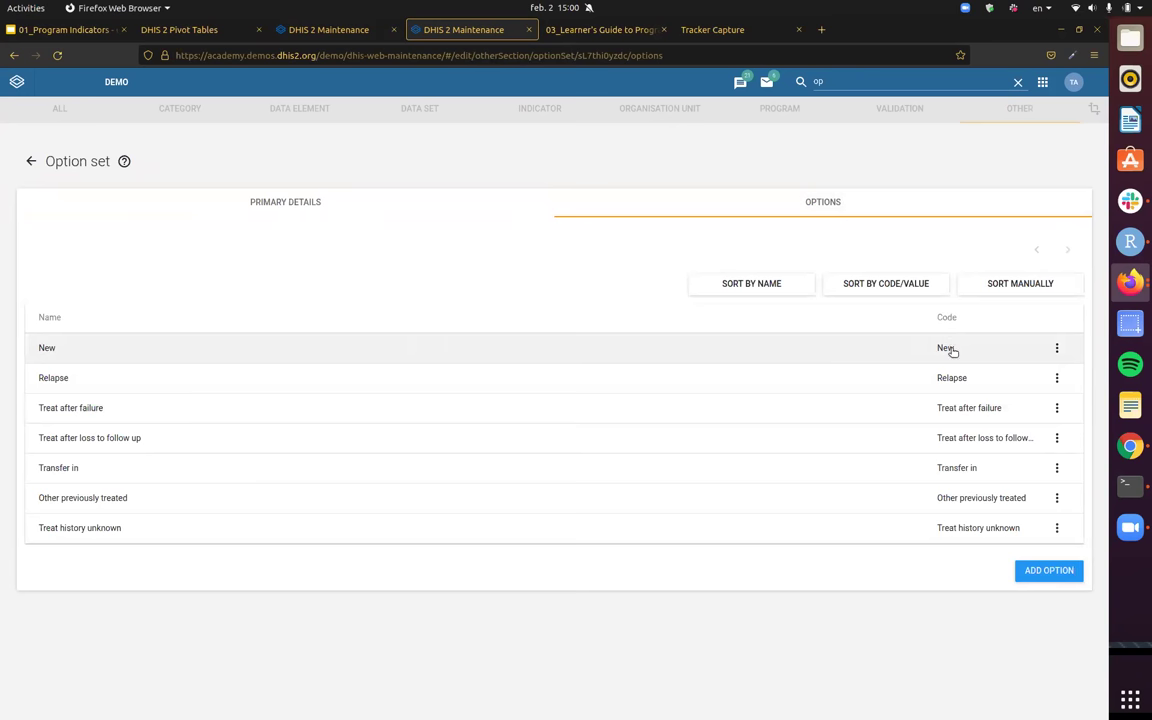
- Return to the program indicator filter and tidy the spacing around the == and && operators
{"action": "left_click", "coordinate": [326, 31]}
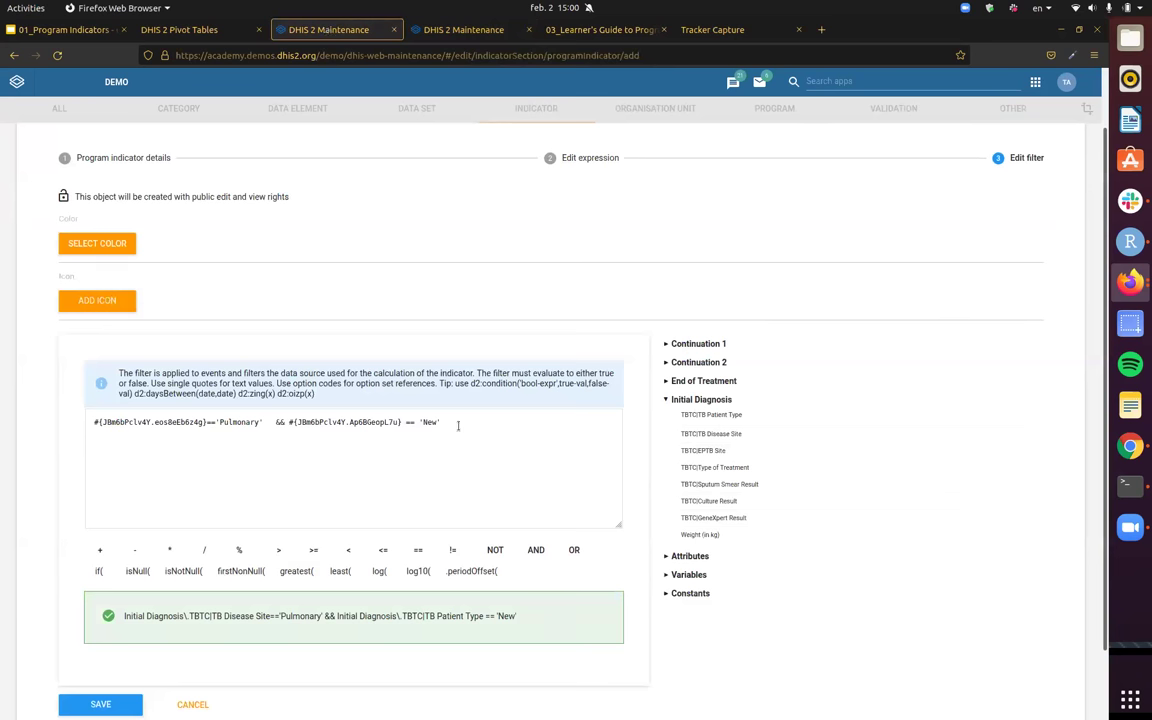
{"action": "key", "text": "BackSpace"}
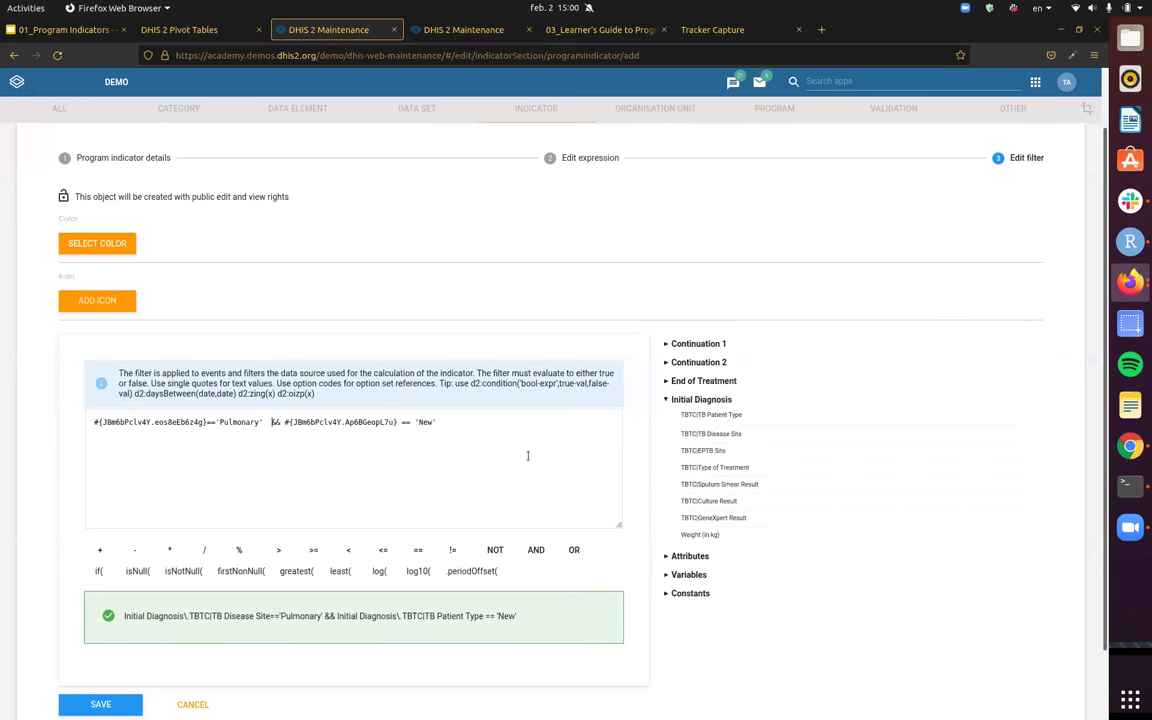
{"action": "left_click", "coordinate": [478, 436]}
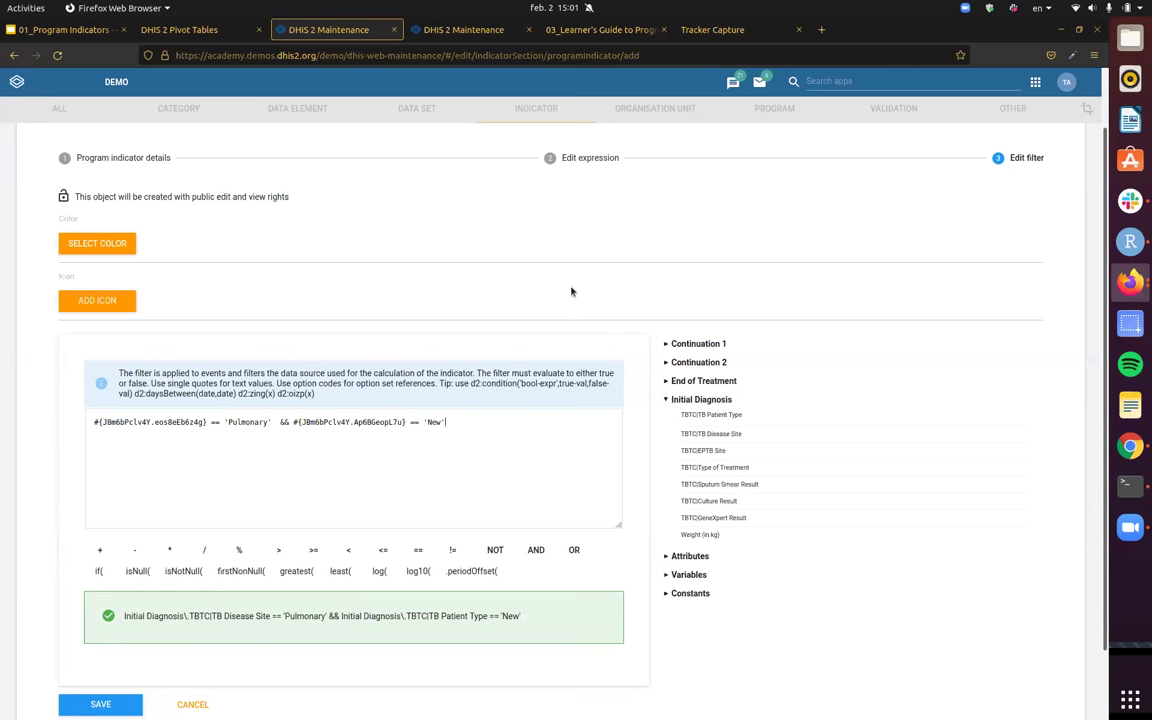
- Review the indicator's expression and details, including the analytics period boundaries, and save the program indicator
{"action": "scroll", "coordinate": [589, 306], "scroll_direction": "up", "scroll_amount": 2}
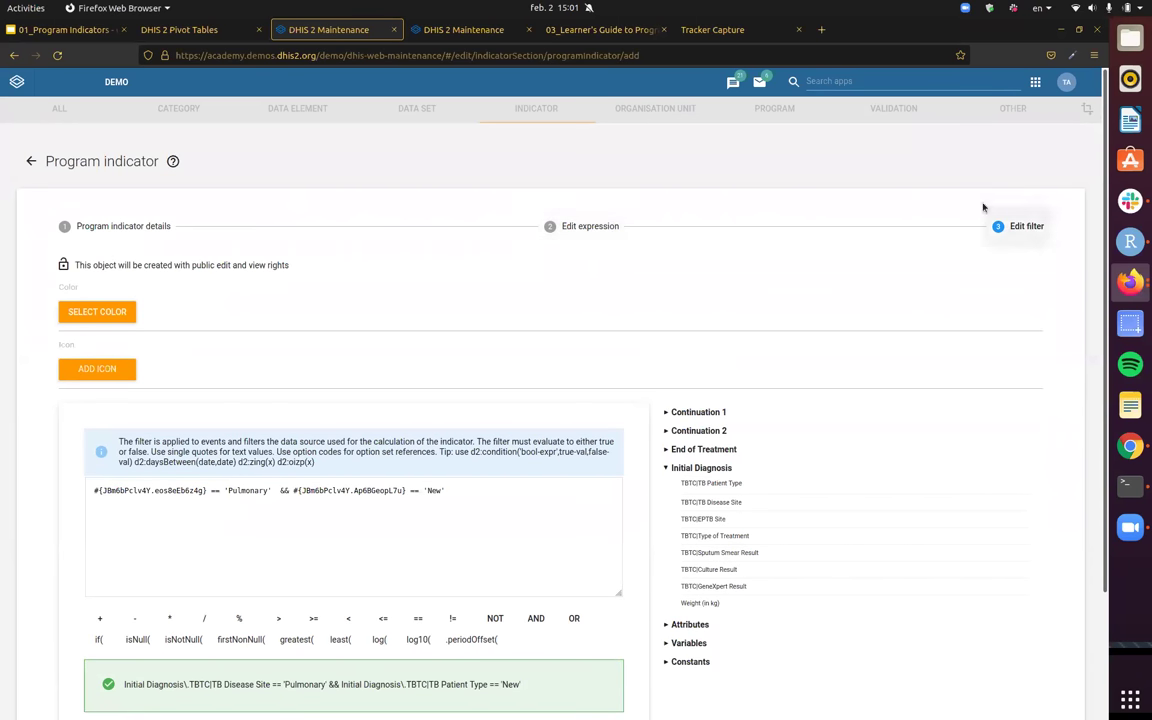
{"action": "left_click", "coordinate": [590, 226]}
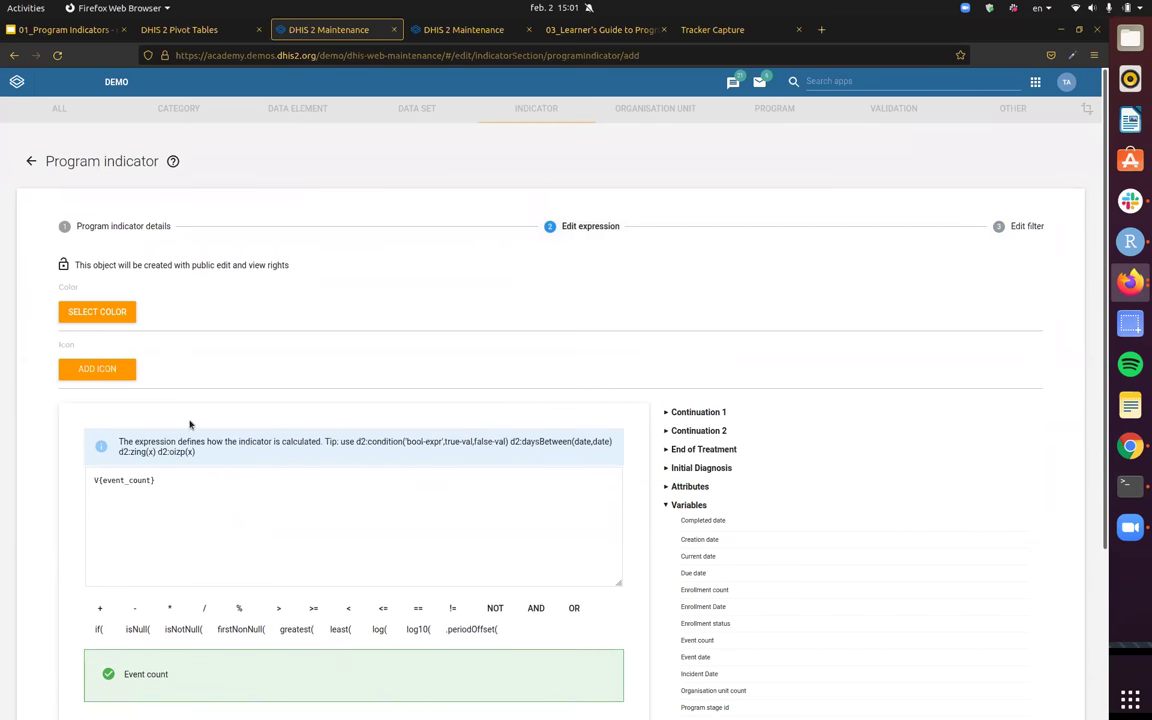
{"action": "left_click", "coordinate": [125, 228]}
{"action": "scroll", "coordinate": [300, 390], "scroll_direction": "down", "scroll_amount": 5}
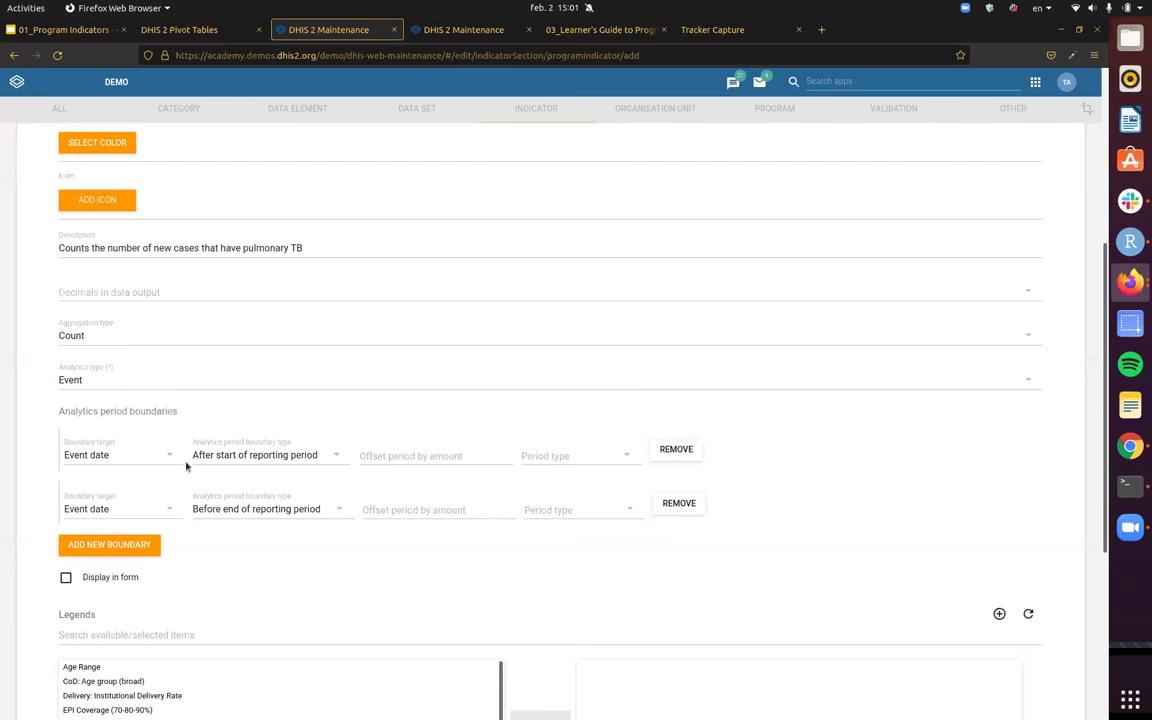
{"action": "scroll", "coordinate": [595, 371], "scroll_direction": "up", "scroll_amount": 3}
{"action": "scroll", "coordinate": [517, 350], "scroll_direction": "down", "scroll_amount": 15}
{"action": "left_click", "coordinate": [110, 625]}
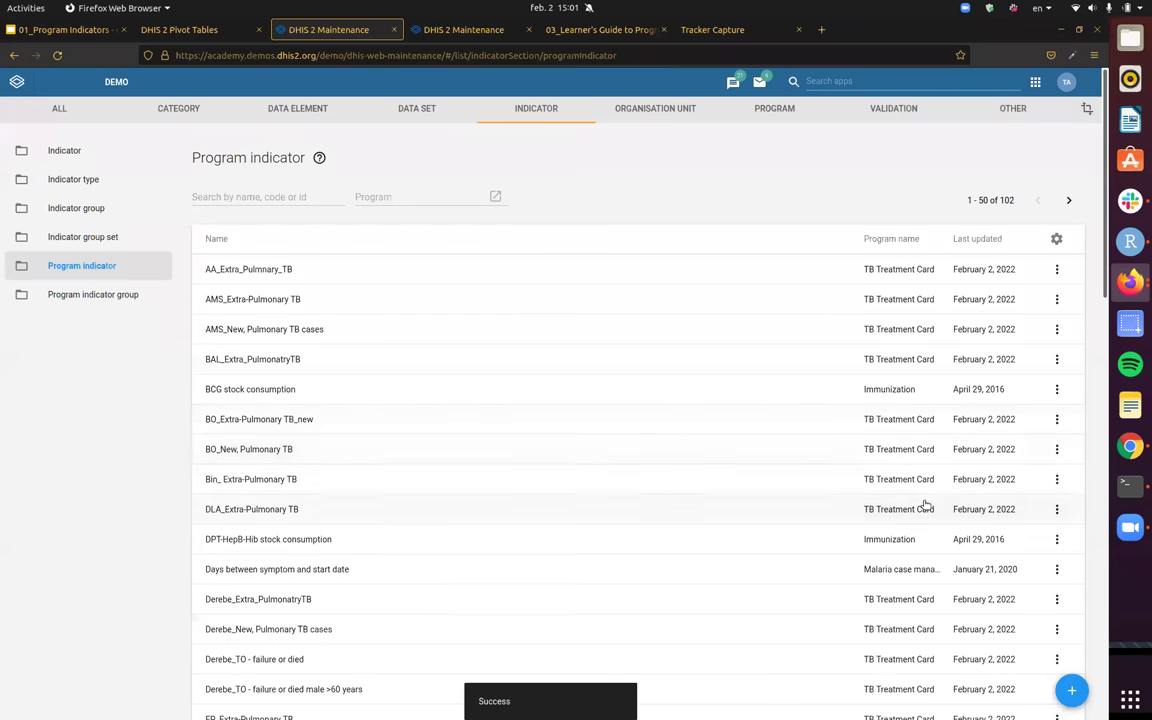
- Switch to Pivot Tables and remove both extra-pulmonary TB indicators from the selected data
{"action": "left_click", "coordinate": [170, 30]}
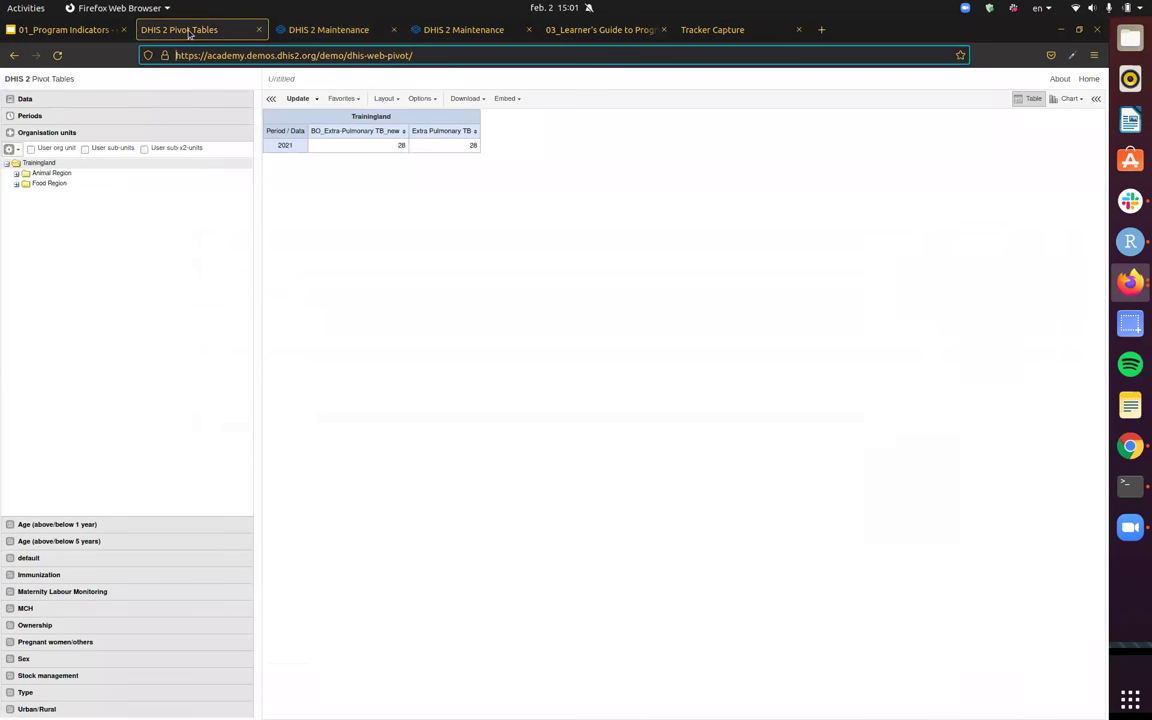
{"action": "left_click", "coordinate": [51, 97]}
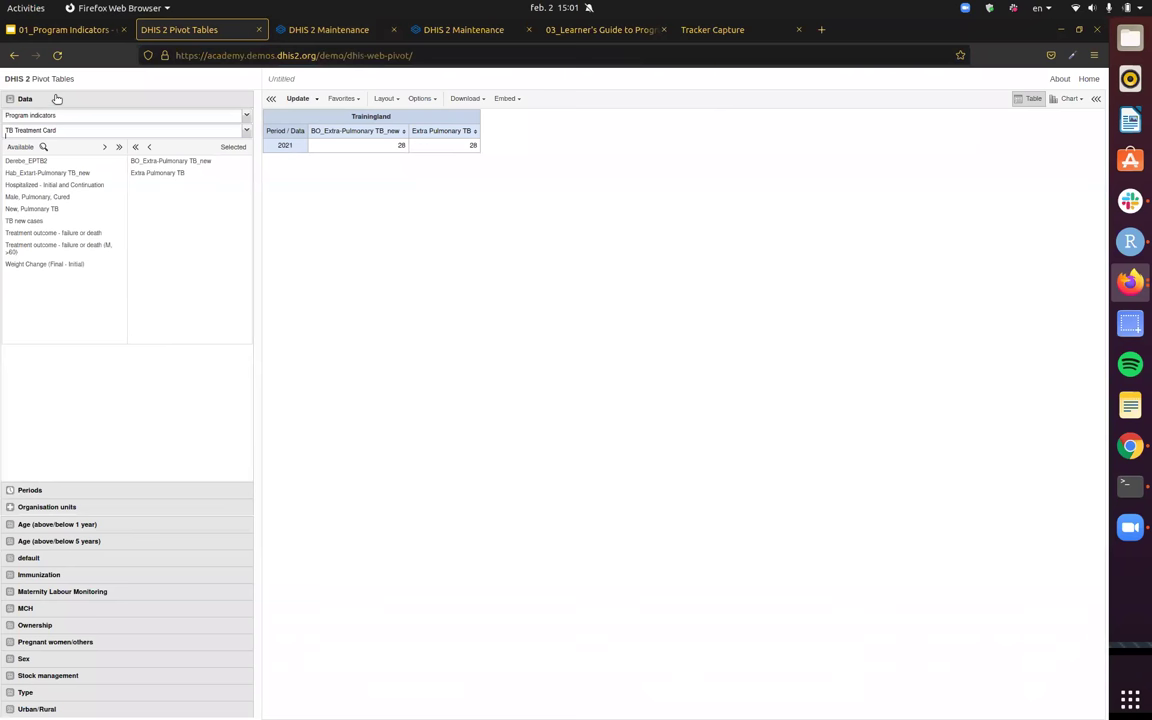
{"action": "double_click", "coordinate": [195, 171]}
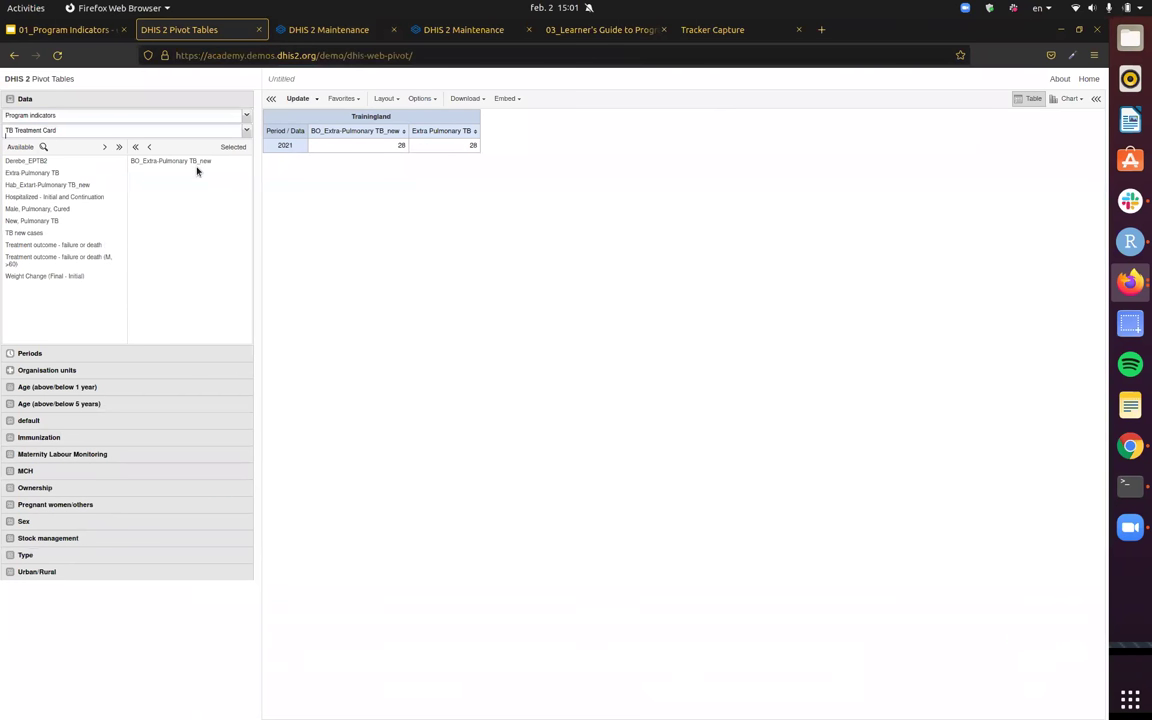
{"action": "double_click", "coordinate": [195, 162]}
{"action": "left_click", "coordinate": [55, 131]}
{"action": "left_click", "coordinate": [363, 234]}
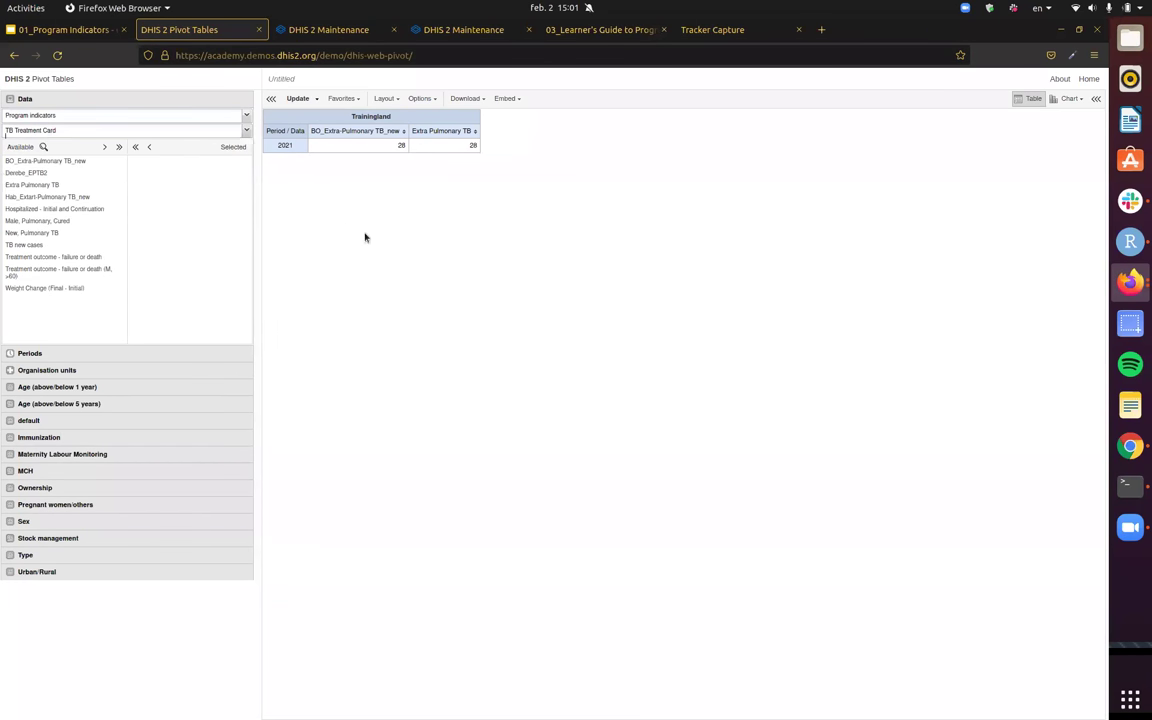
- Filter the available indicators by "pulmo" and add New, Pulmonary TB to the selected data
{"action": "left_click", "coordinate": [43, 147]}
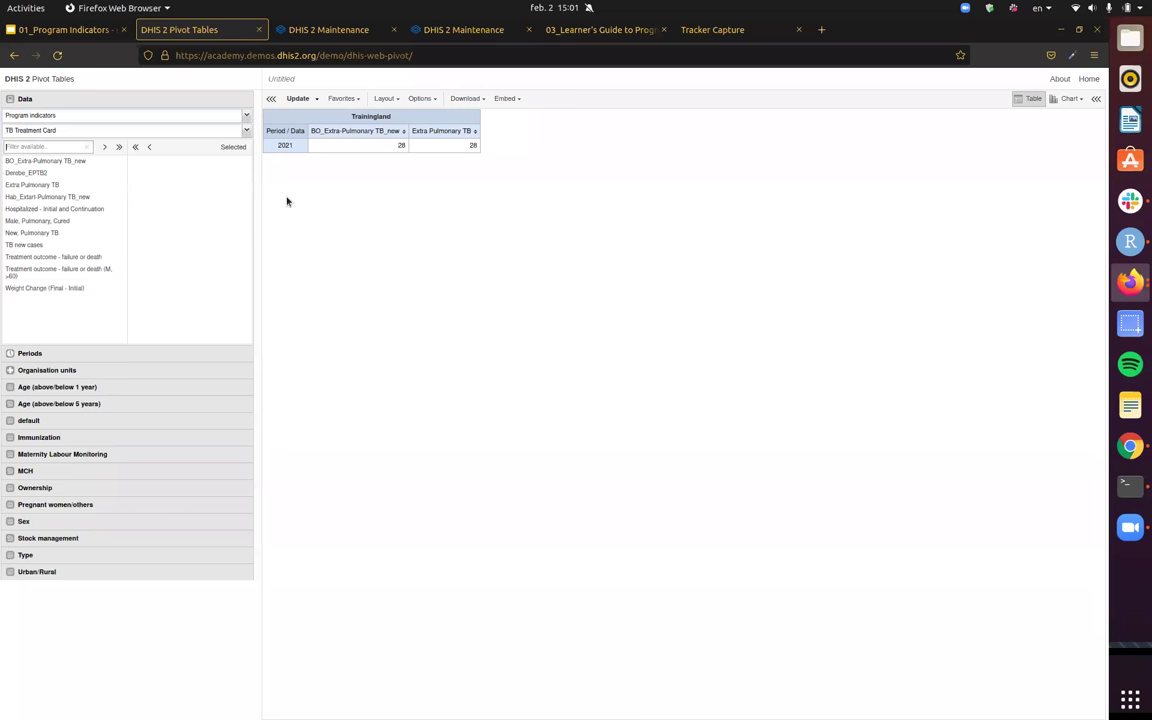
{"action": "type", "text": "pulmo"}
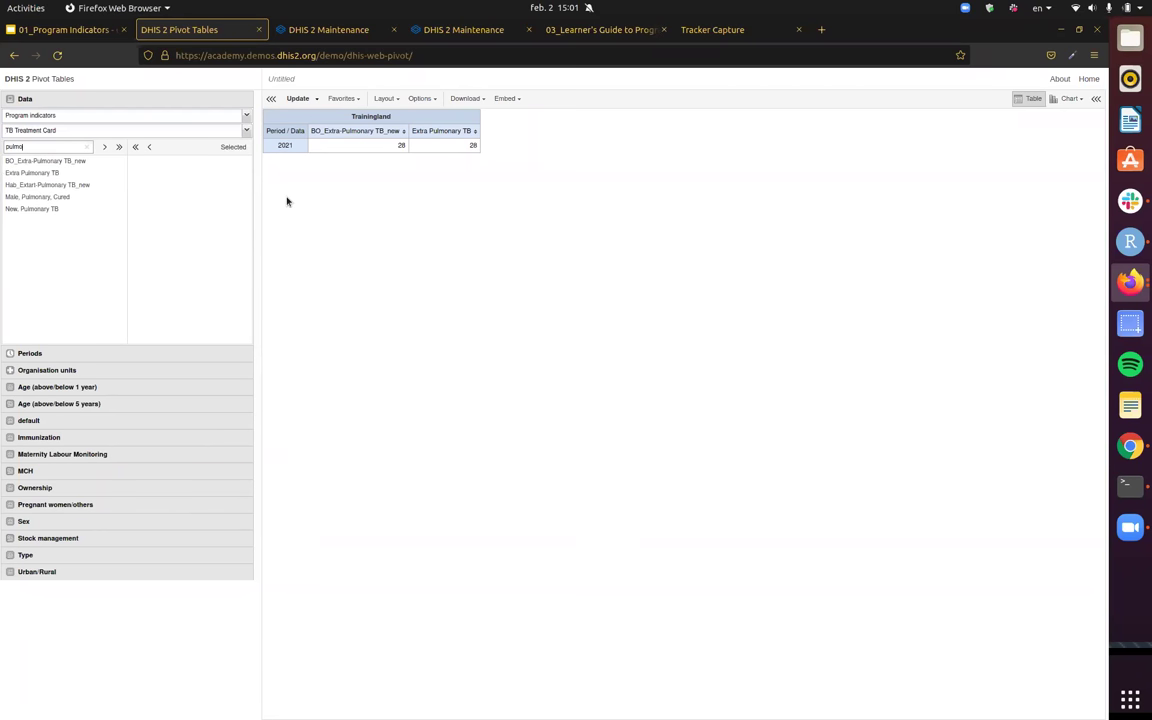
{"action": "double_click", "coordinate": [50, 209]}
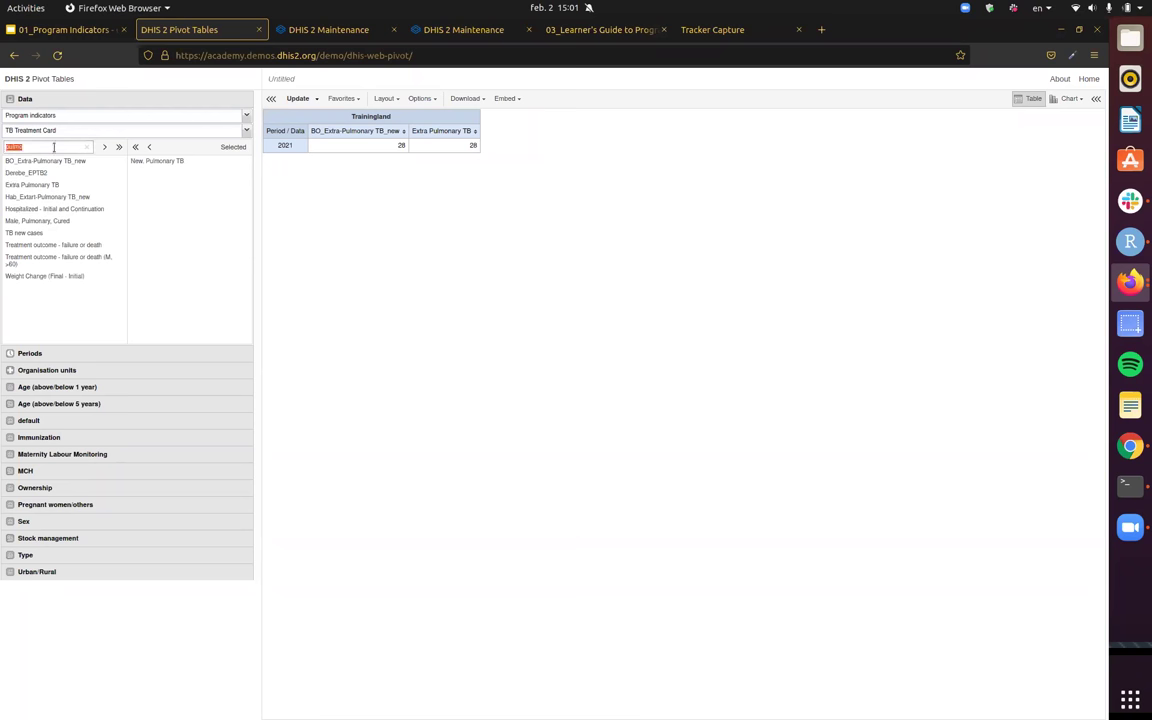
- Look for the new indicator with the filter "new" and reload the list by reselecting Program indicators and the TB Treatment Card program
{"action": "type", "text": "new"}
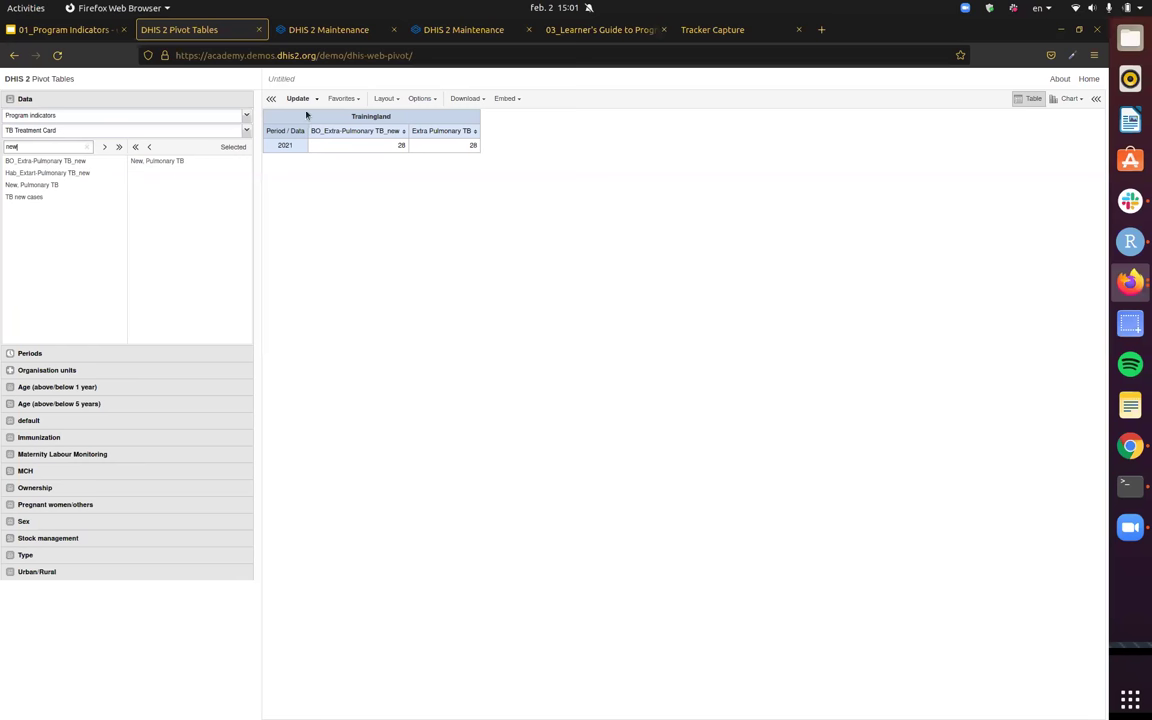
{"action": "left_click", "coordinate": [92, 116]}
{"action": "left_click", "coordinate": [87, 167]}
{"action": "left_click", "coordinate": [92, 116]}
{"action": "left_click", "coordinate": [96, 135]}
{"action": "left_click", "coordinate": [100, 116]}
{"action": "left_click", "coordinate": [101, 126]}
{"action": "left_click", "coordinate": [103, 118]}
{"action": "left_click", "coordinate": [97, 174]}
{"action": "left_click", "coordinate": [68, 130]}
{"action": "left_click", "coordinate": [68, 179]}
{"action": "left_click", "coordinate": [72, 130]}
{"action": "left_click", "coordinate": [69, 239]}
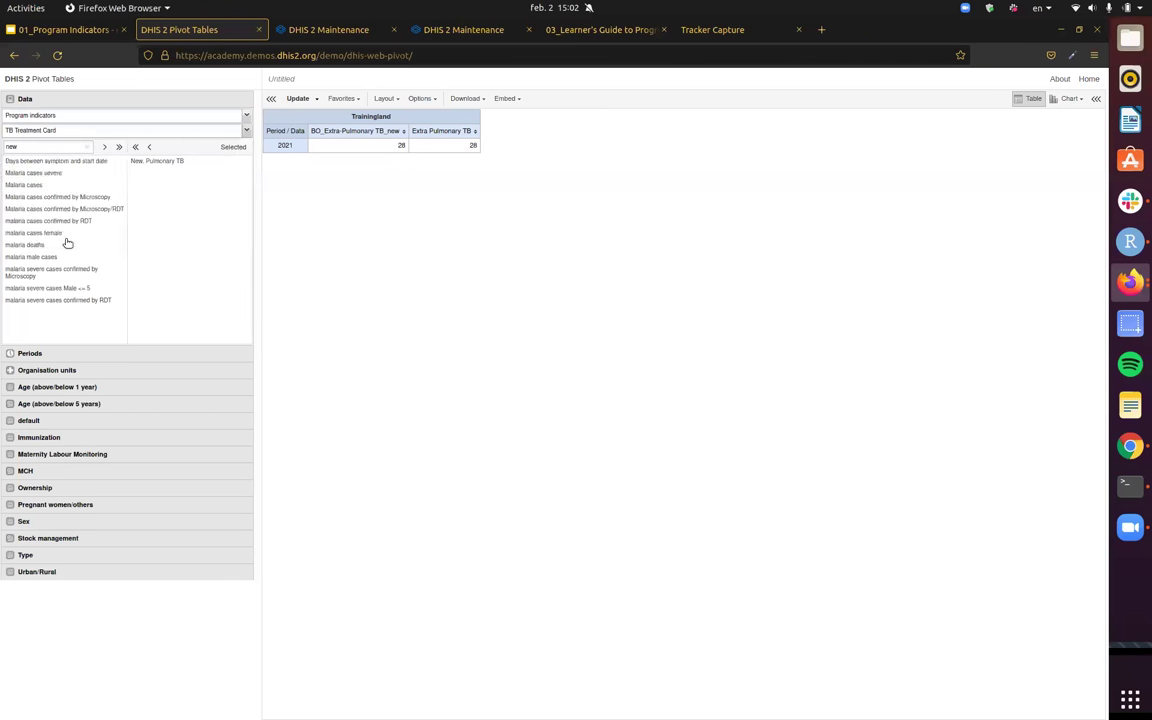
- Filter the indicators by "BO_", add BO_New, Pulmonary TB to the selection, and update the pivot table for comparison
{"action": "double_click", "coordinate": [57, 149]}
{"action": "type", "text": "BO"}
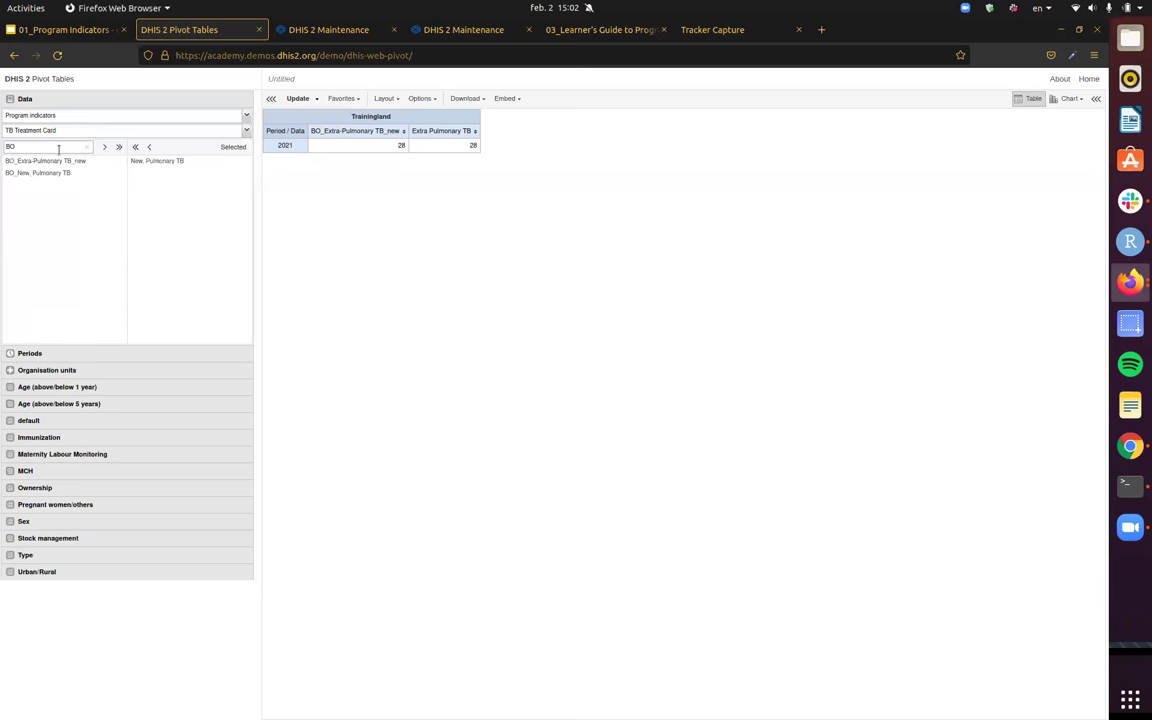
{"action": "type", "text": "_"}
{"action": "double_click", "coordinate": [62, 172]}
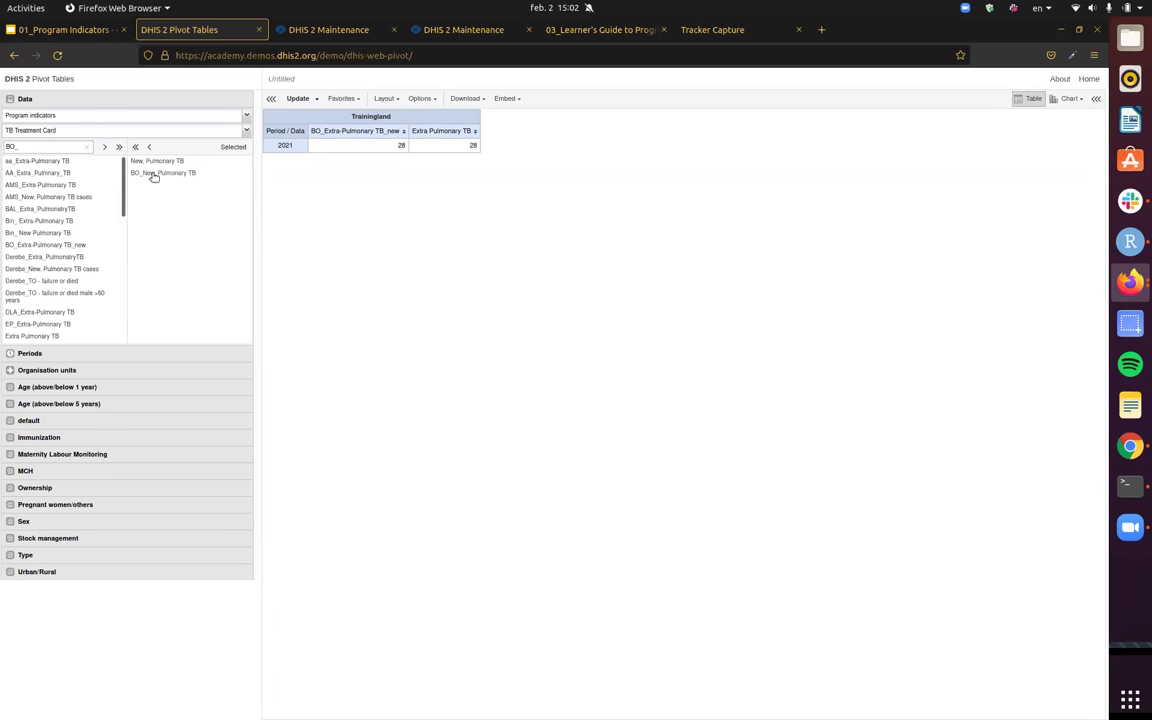
{"action": "left_click", "coordinate": [298, 100]}
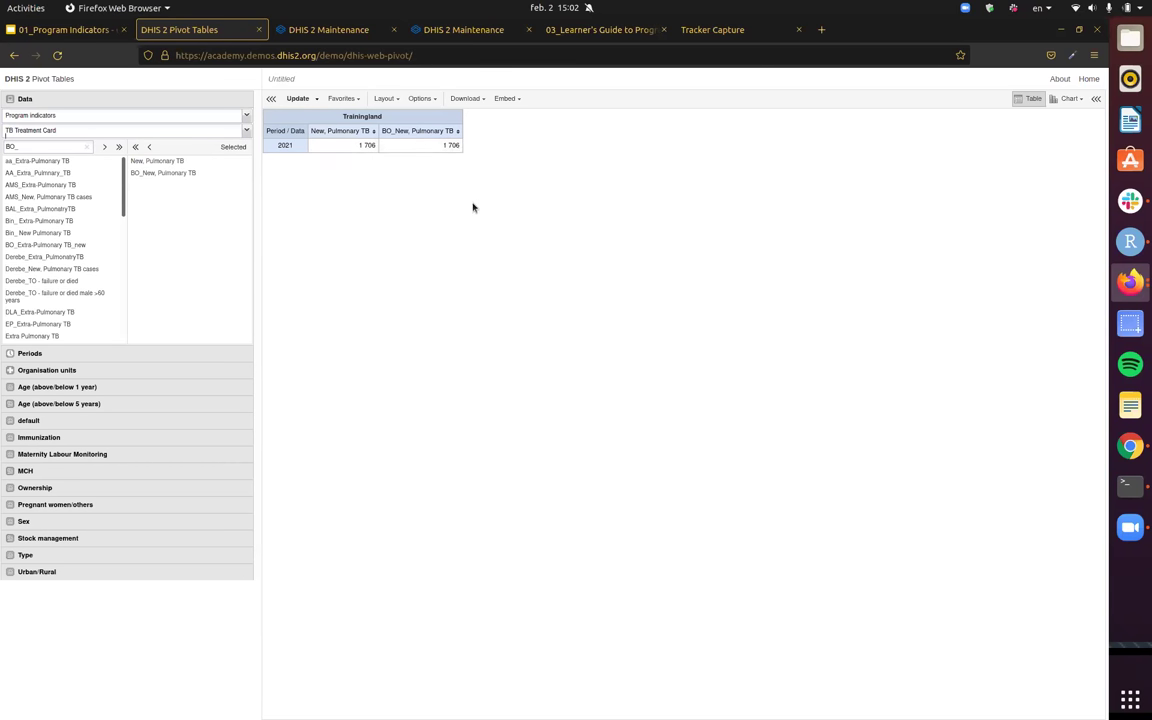
{"action": "key", "text": "ctrl+plus"}
{"action": "key", "text": "ctrl+plus"}
{"action": "key", "text": "ctrl+plus"}
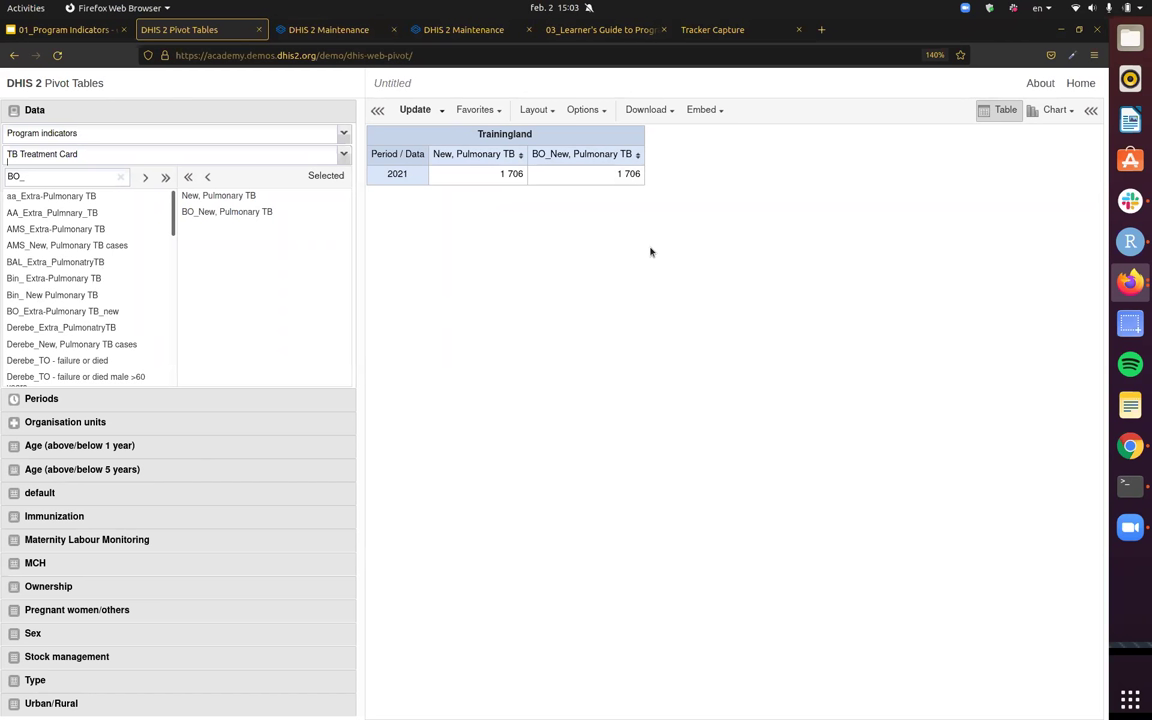
- Switch to the Learner's Guide PDF and examine the Exercise 3 specification for the TO - failure or died indicator
{"action": "left_click", "coordinate": [352, 29]}
{"action": "left_click", "coordinate": [216, 30]}
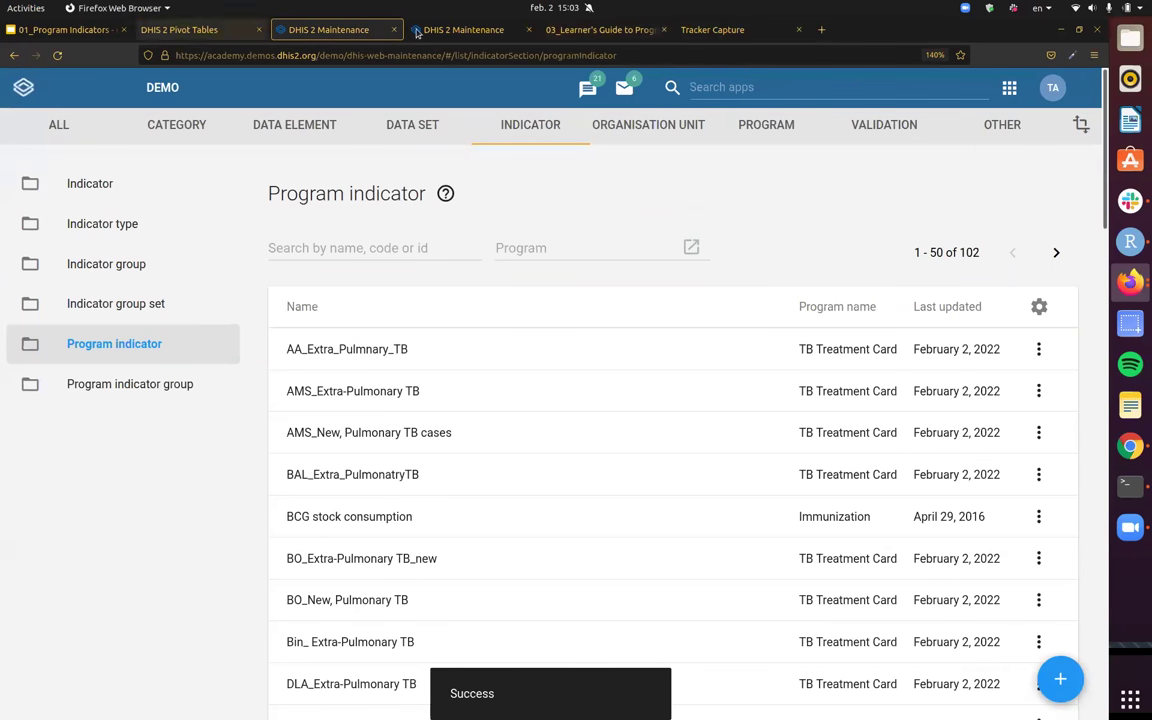
{"action": "left_click", "coordinate": [553, 30]}
{"action": "scroll", "coordinate": [470, 298], "scroll_direction": "down", "scroll_amount": 5}
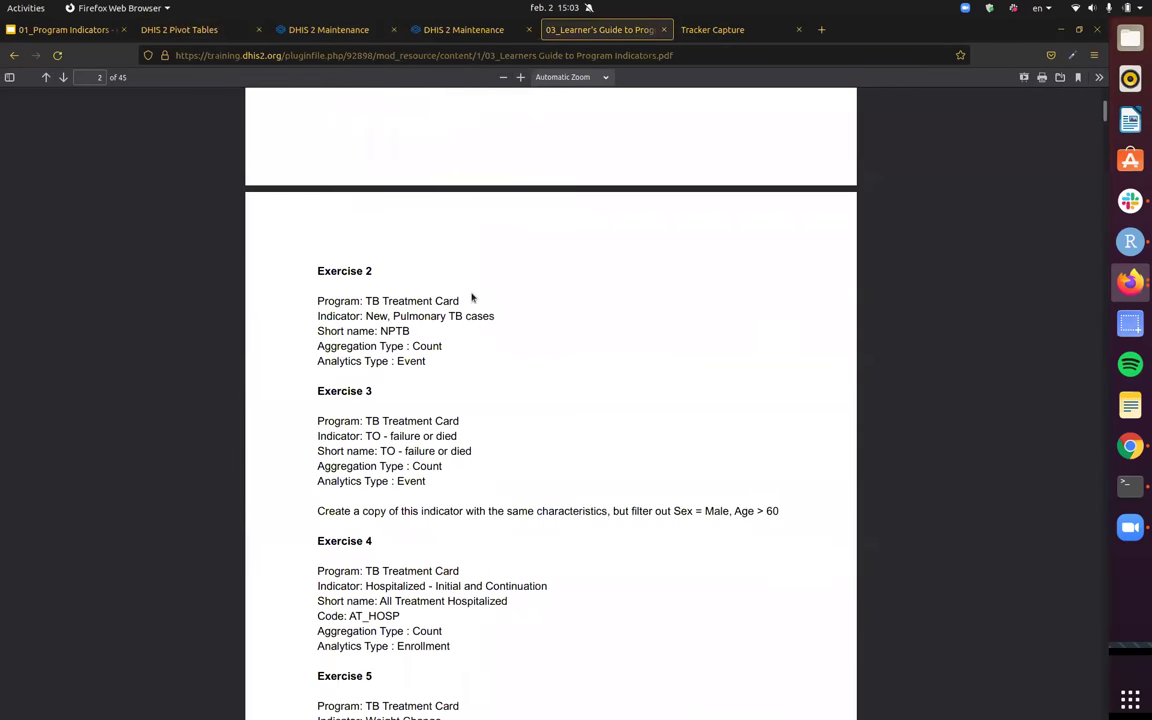
{"action": "left_click_drag", "start_coordinate": [365, 278], "coordinate": [458, 280]}
{"action": "left_click", "coordinate": [468, 284]}
{"action": "left_click", "coordinate": [453, 280]}
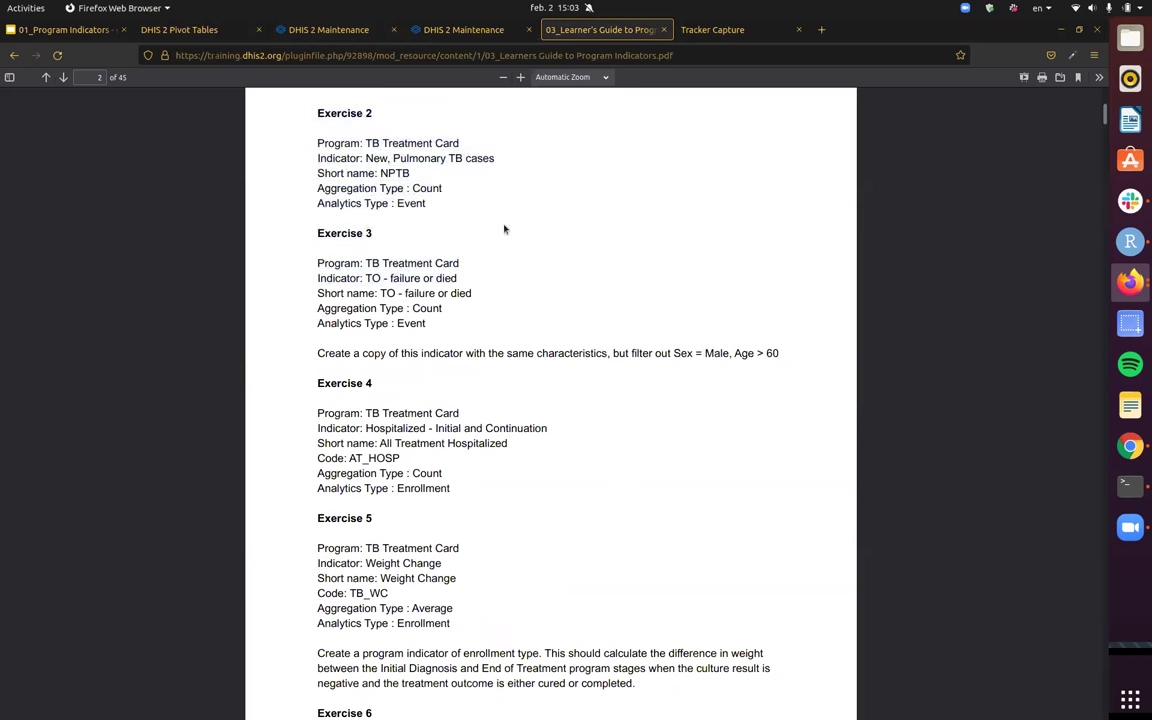
{"action": "scroll", "coordinate": [389, 204], "scroll_direction": "up", "scroll_amount": 1}
{"action": "left_click_drag", "start_coordinate": [365, 221], "coordinate": [443, 221]}
{"action": "left_click", "coordinate": [443, 221]}
{"action": "left_click_drag", "start_coordinate": [392, 339], "coordinate": [457, 339]}
{"action": "left_click", "coordinate": [458, 339]}
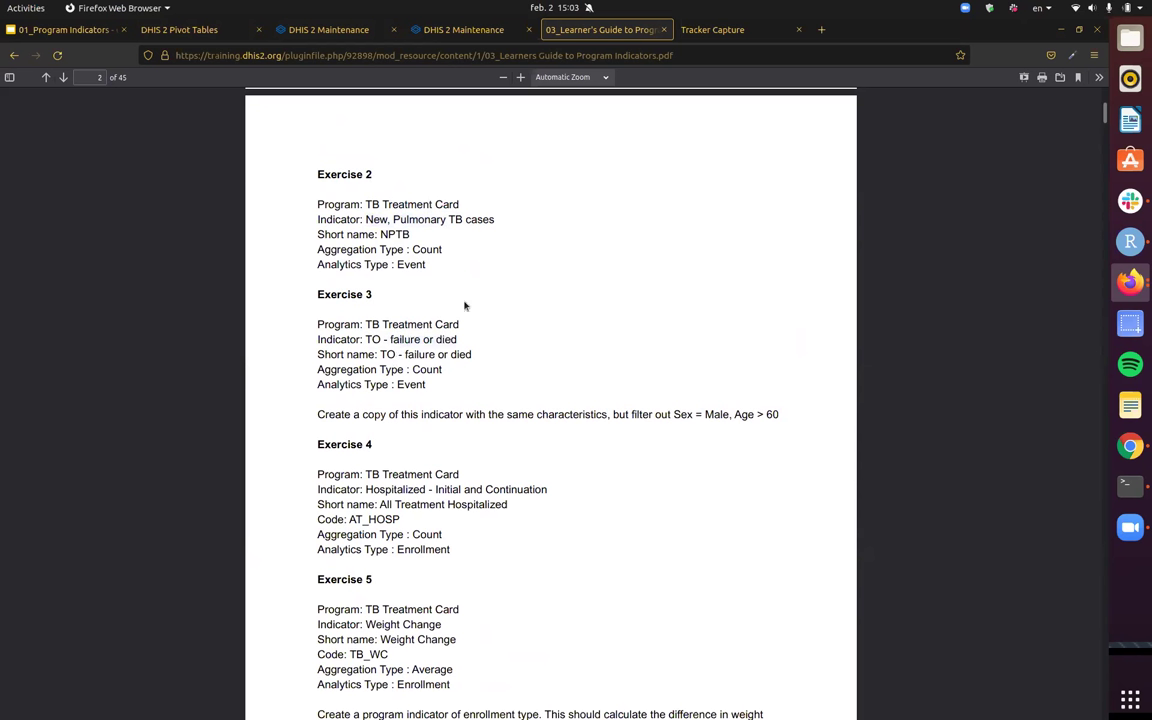
- Switch to Tracker Capture and add an End of Treatment event dated 2022-02-02 to the test patient's enrollment
{"action": "left_click", "coordinate": [715, 30]}
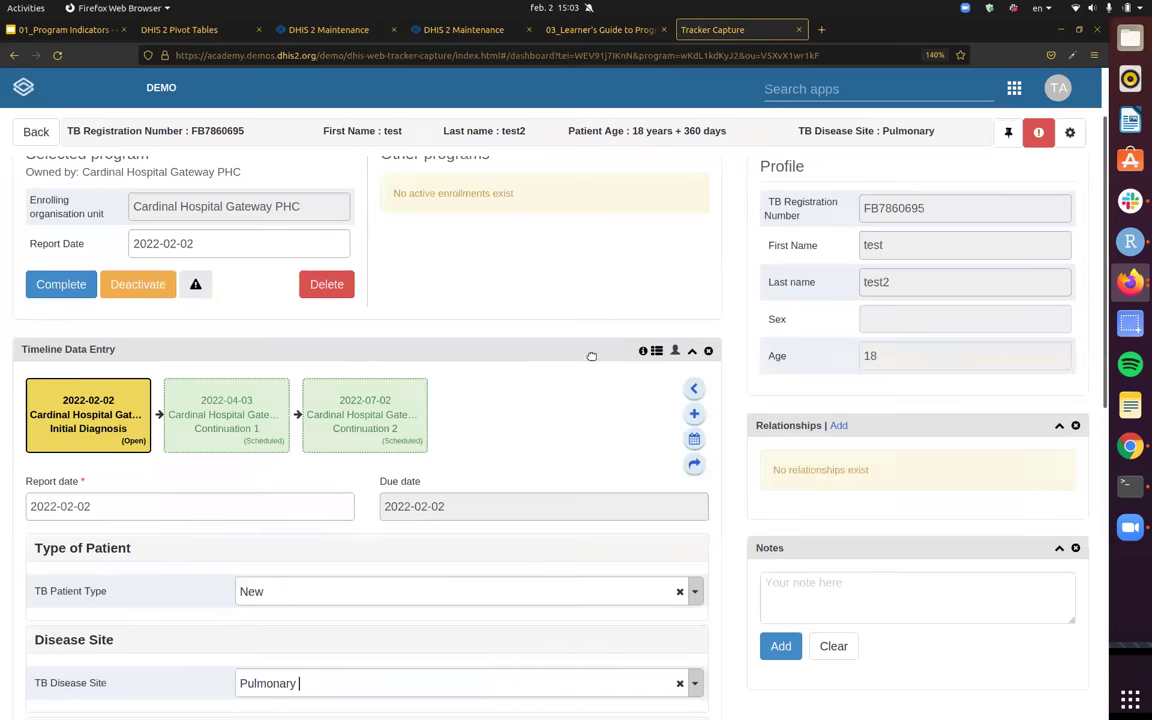
{"action": "key", "text": "ctrl+minus"}
{"action": "key", "text": "ctrl+minus"}
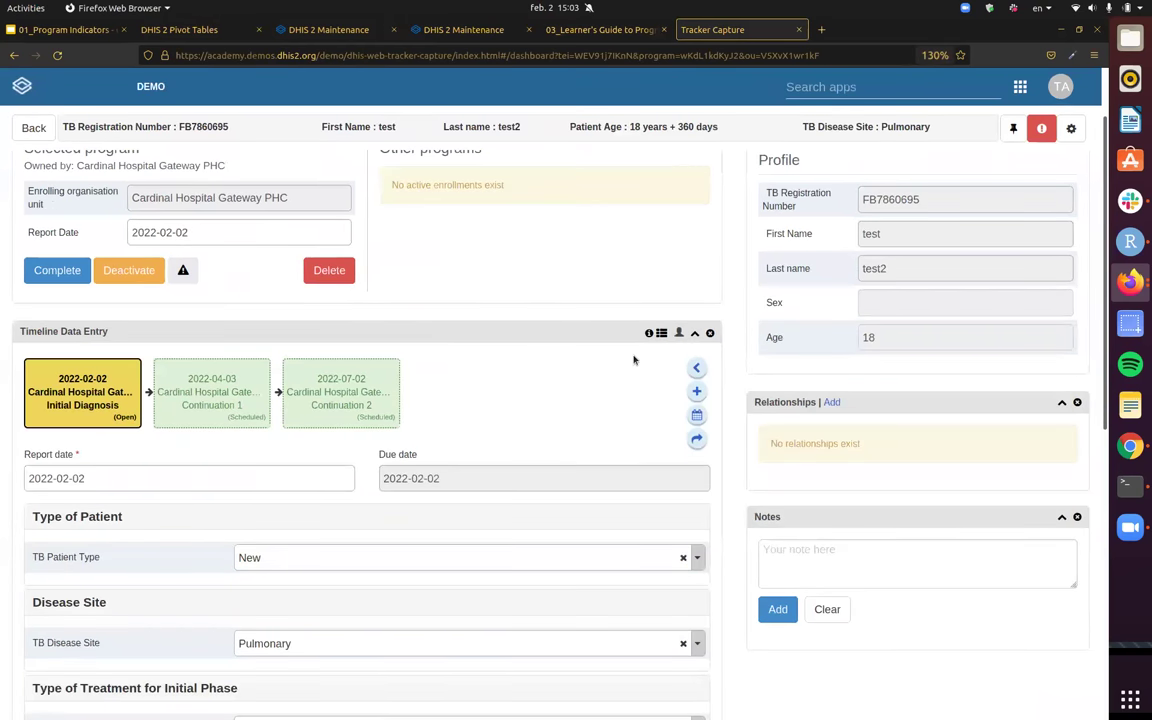
{"action": "key", "text": "ctrl+minus"}
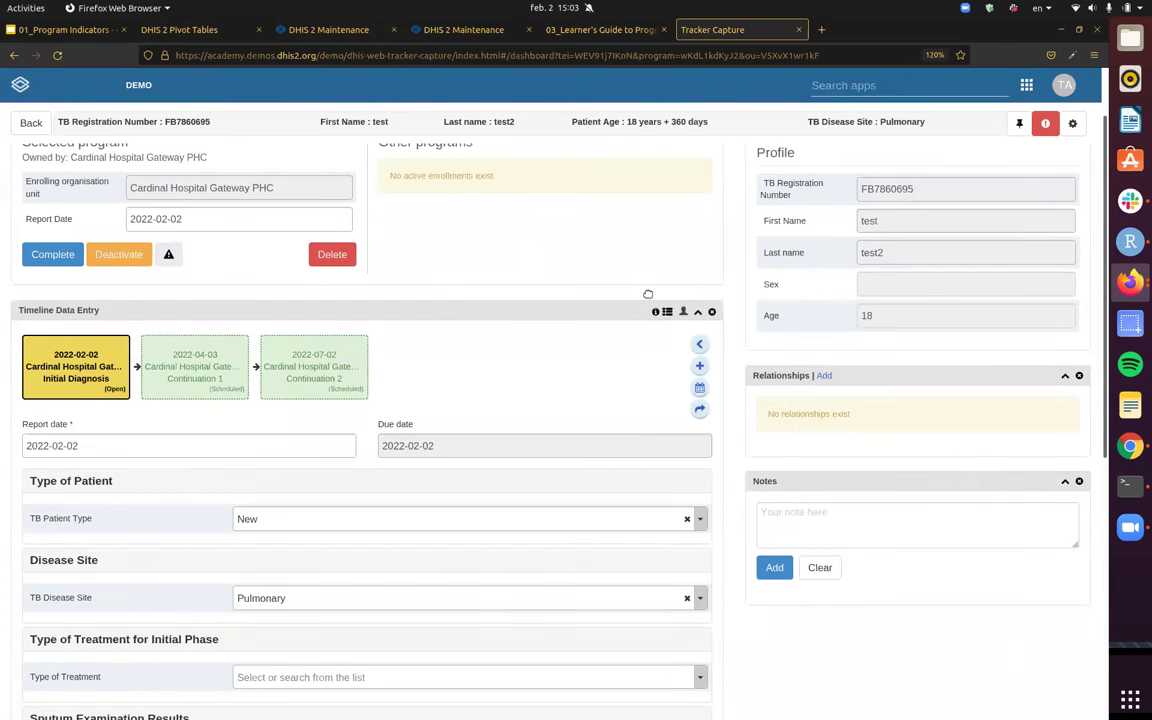
{"action": "scroll", "coordinate": [507, 180], "scroll_direction": "down", "scroll_amount": 3}
{"action": "scroll", "coordinate": [507, 180], "scroll_direction": "up", "scroll_amount": 3}
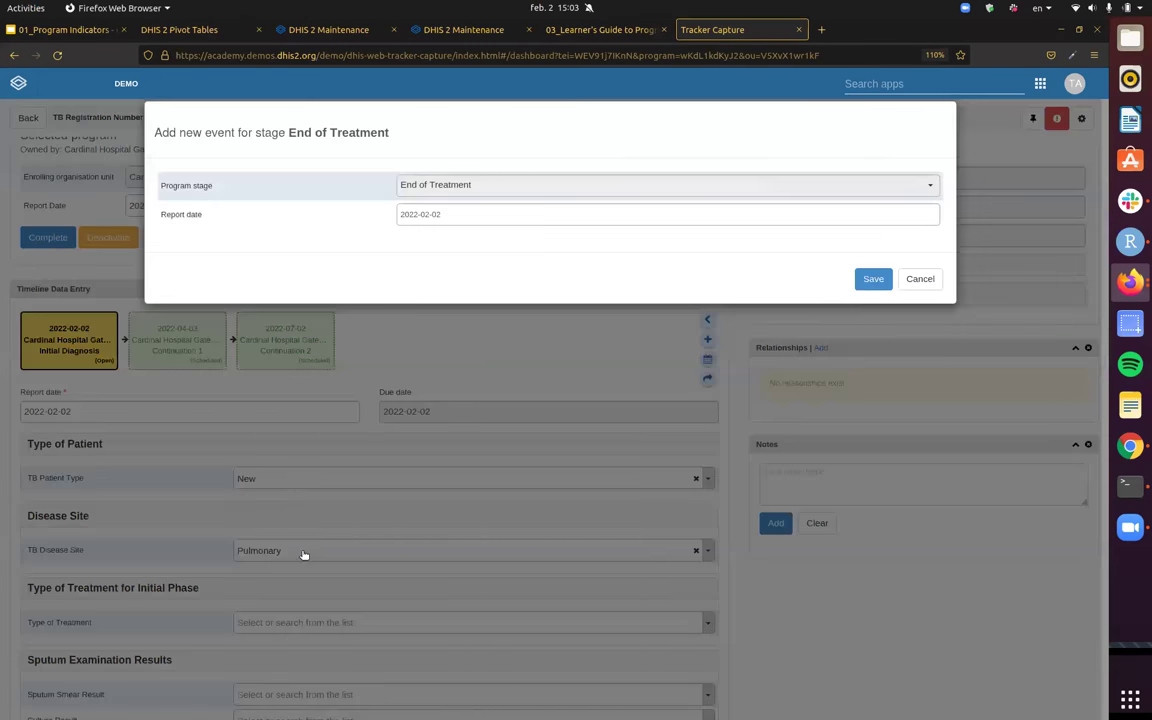
{"action": "key", "text": "Return"}
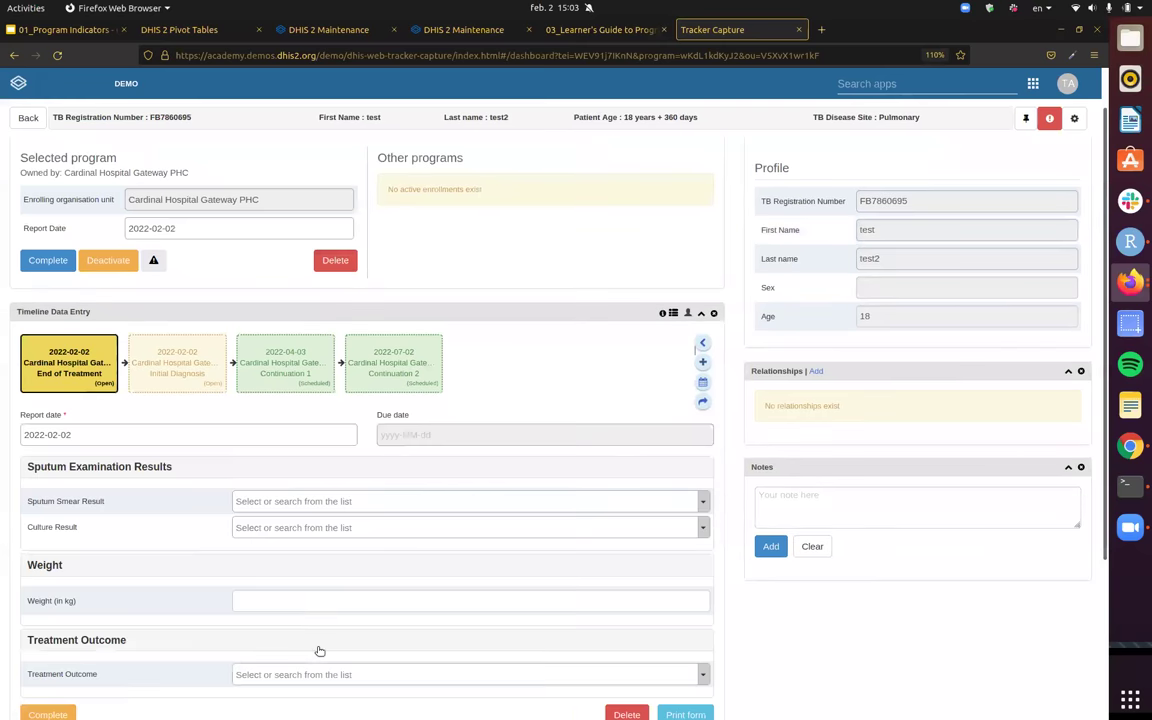
- Examine the Treatment Outcome options available in the End of Treatment stage, leaving the field empty
{"action": "scroll", "coordinate": [323, 638], "scroll_direction": "down", "scroll_amount": 3}
{"action": "left_click", "coordinate": [291, 488]}
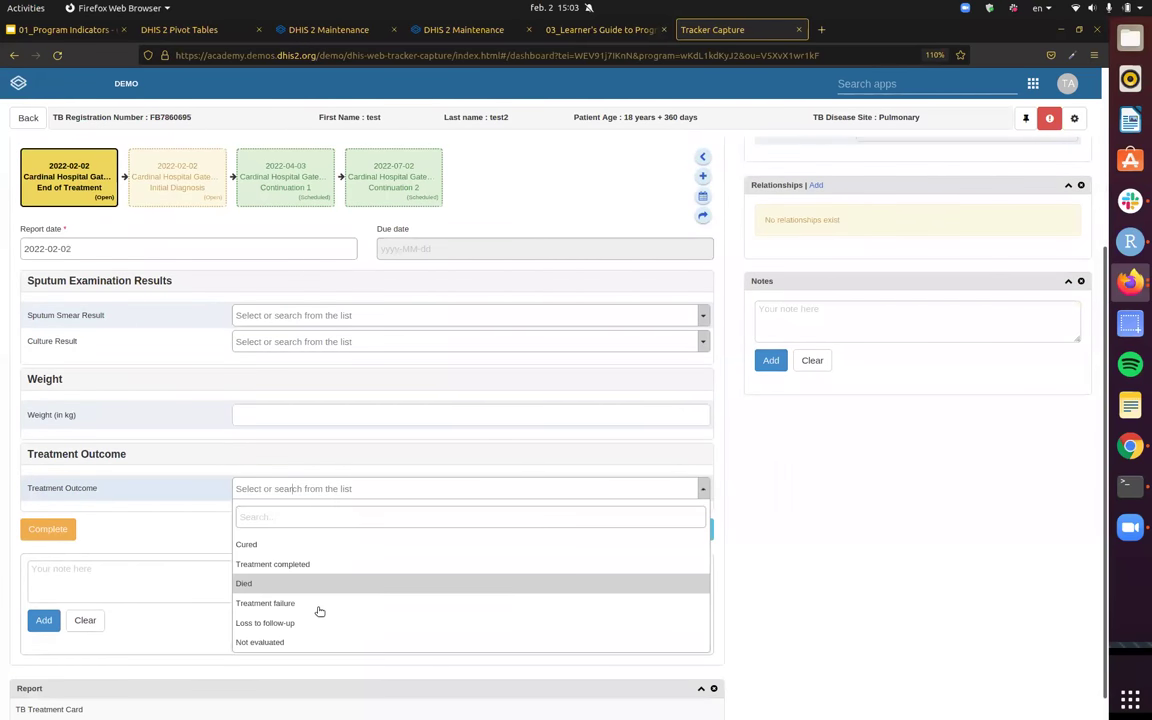
{"action": "left_click", "coordinate": [293, 588]}
{"action": "left_click", "coordinate": [694, 489]}
{"action": "scroll", "coordinate": [249, 455], "scroll_direction": "down", "scroll_amount": 1}
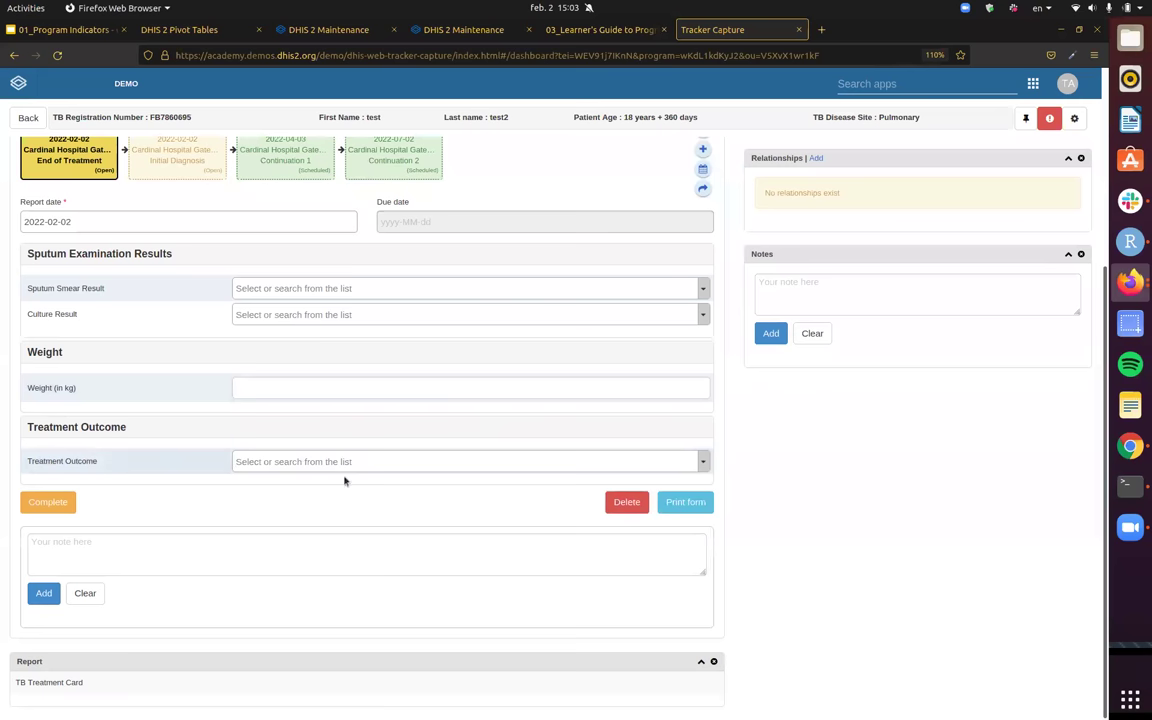
{"action": "scroll", "coordinate": [507, 455], "scroll_direction": "up", "scroll_amount": 5}
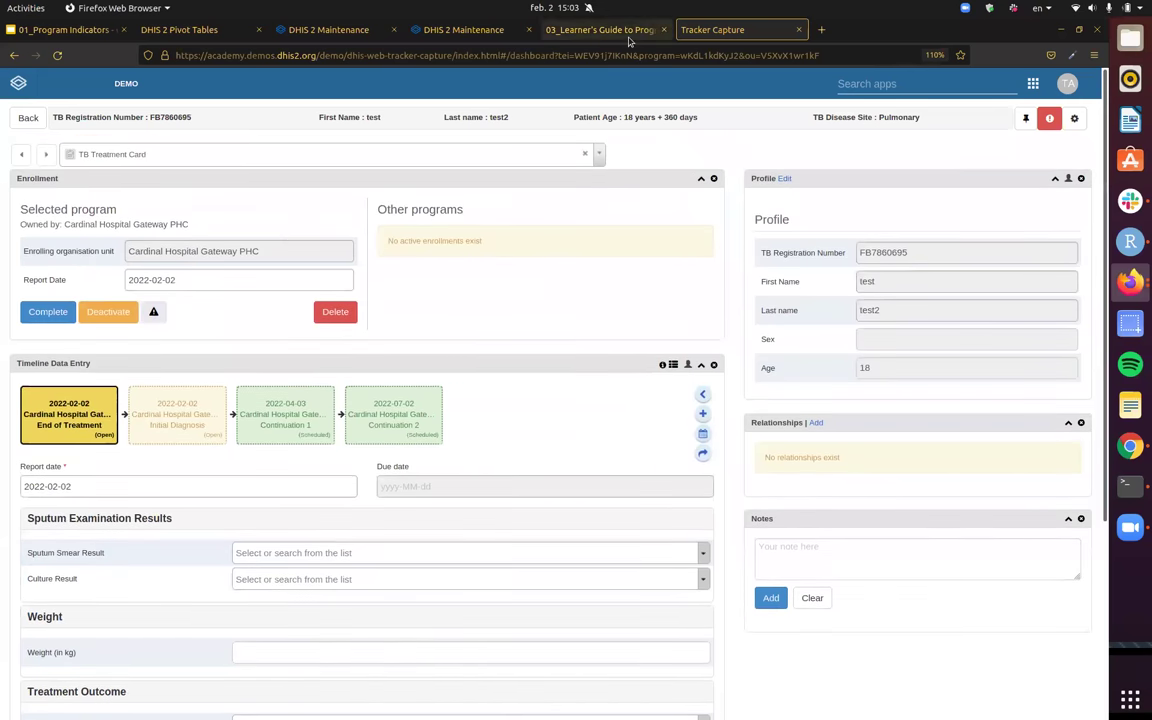
- Return to DHIS2 Maintenance, filter the program indicators by TB Treatment Card, and start a new program indicator for that program
{"action": "left_click", "coordinate": [629, 38]}
{"action": "left_click", "coordinate": [205, 32]}
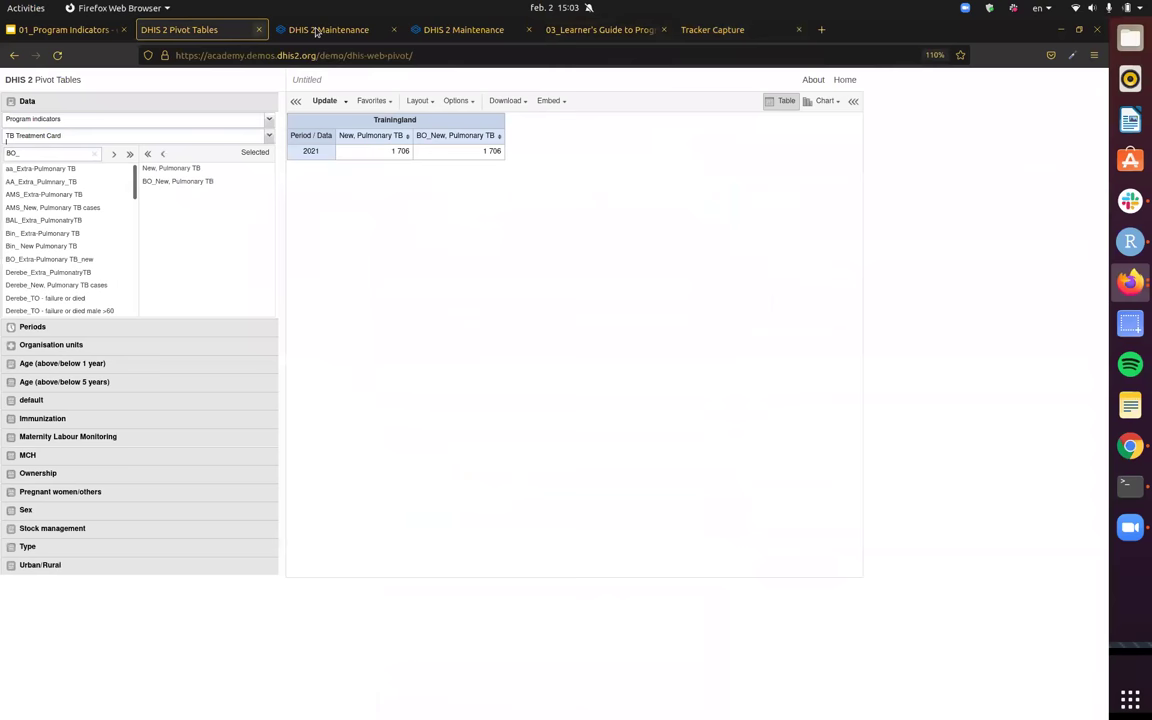
{"action": "key", "text": "ctrl+Tab"}
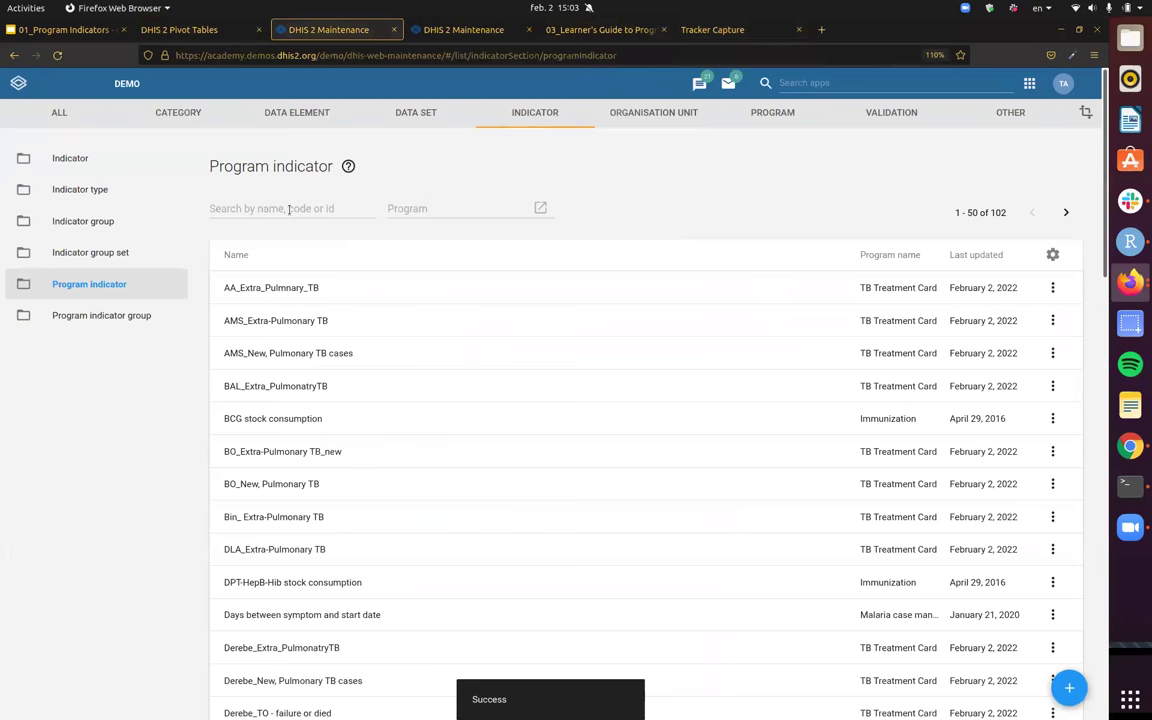
{"action": "left_click", "coordinate": [1066, 686]}
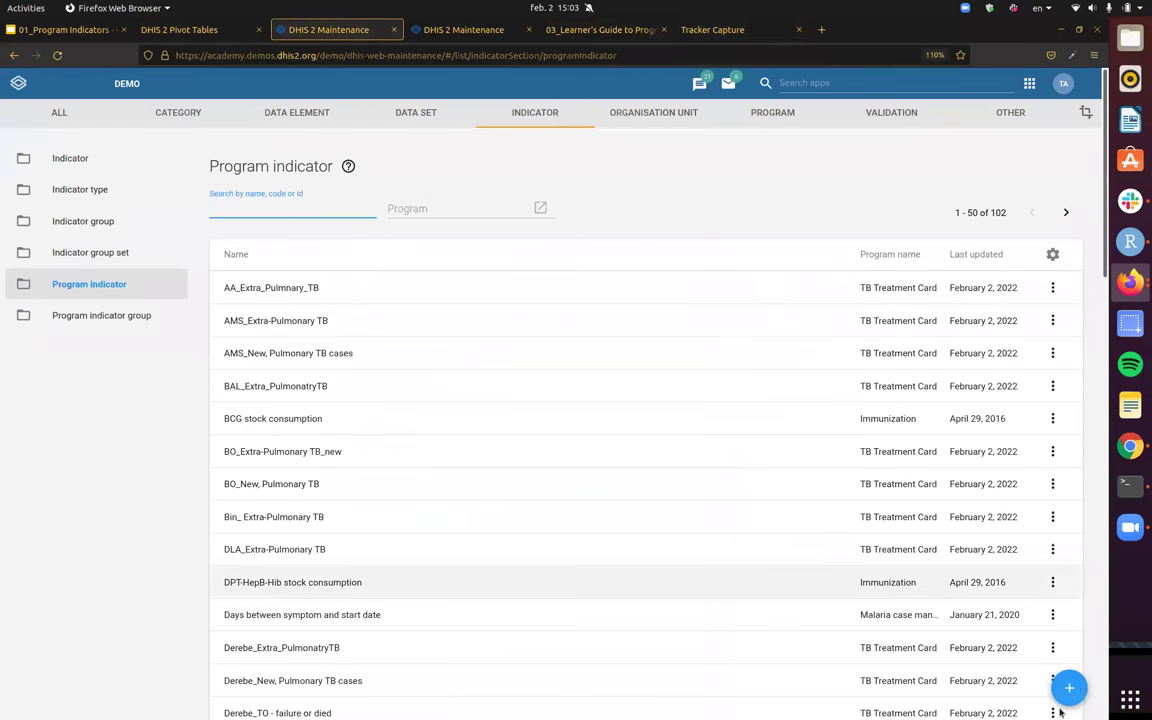
{"action": "left_click", "coordinate": [33, 168]}
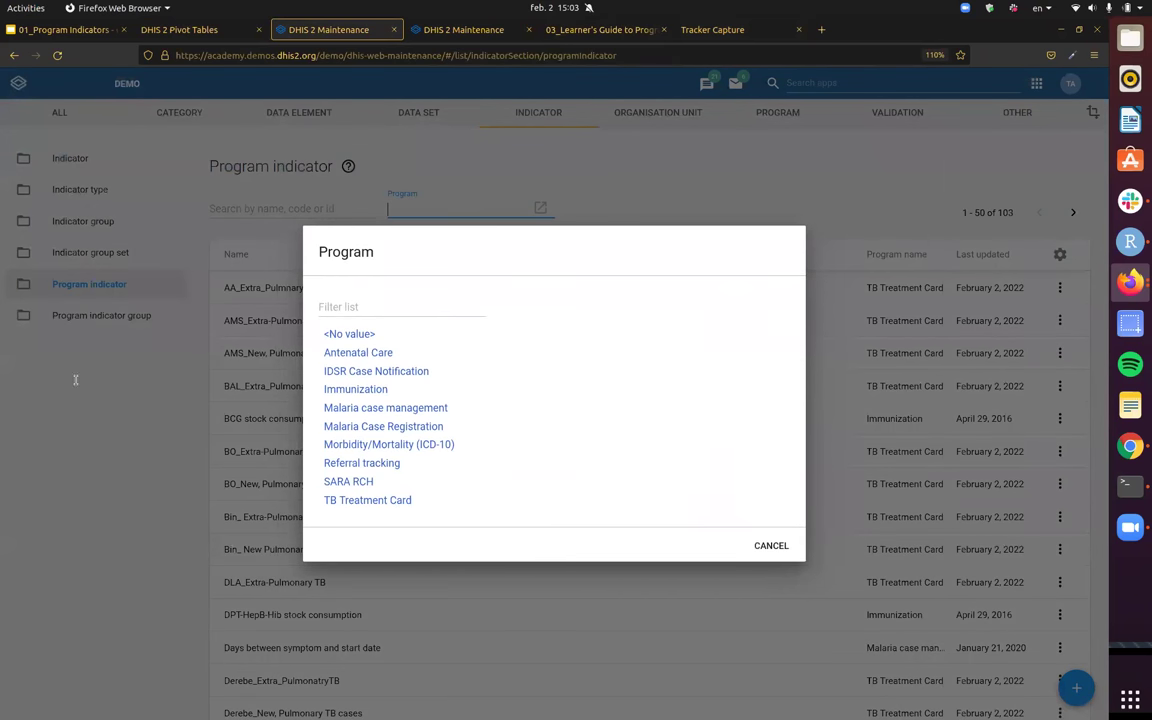
{"action": "left_click", "coordinate": [367, 500]}
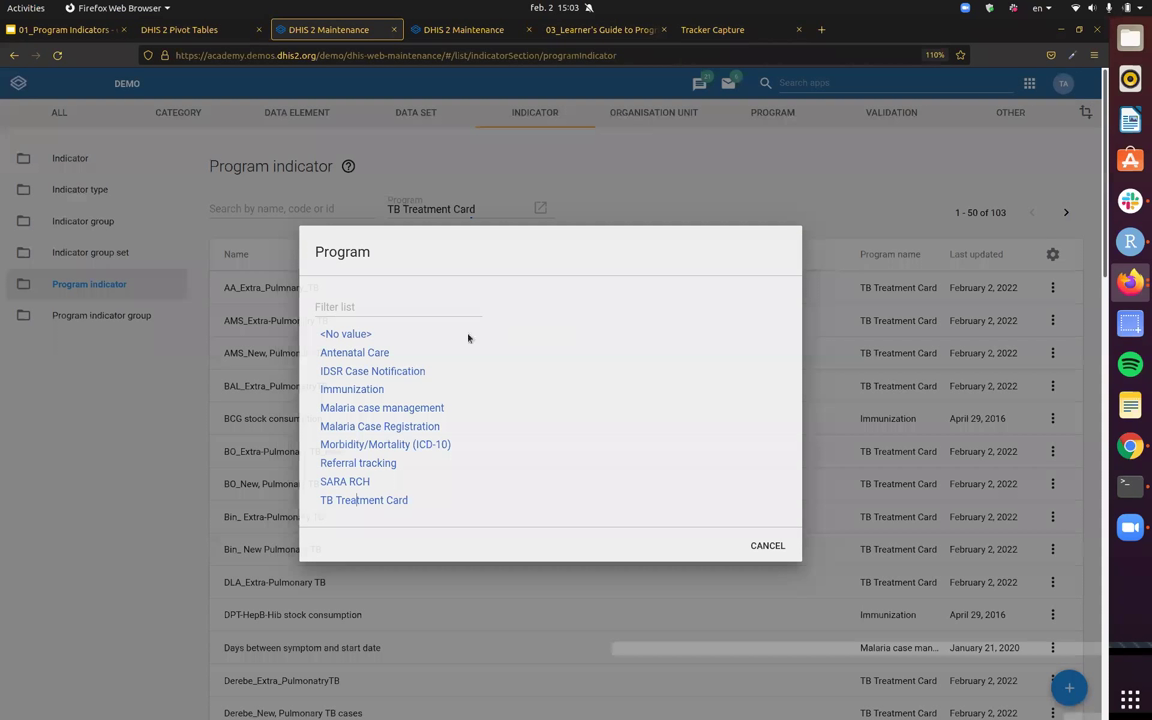
{"action": "left_click", "coordinate": [5, 542]}
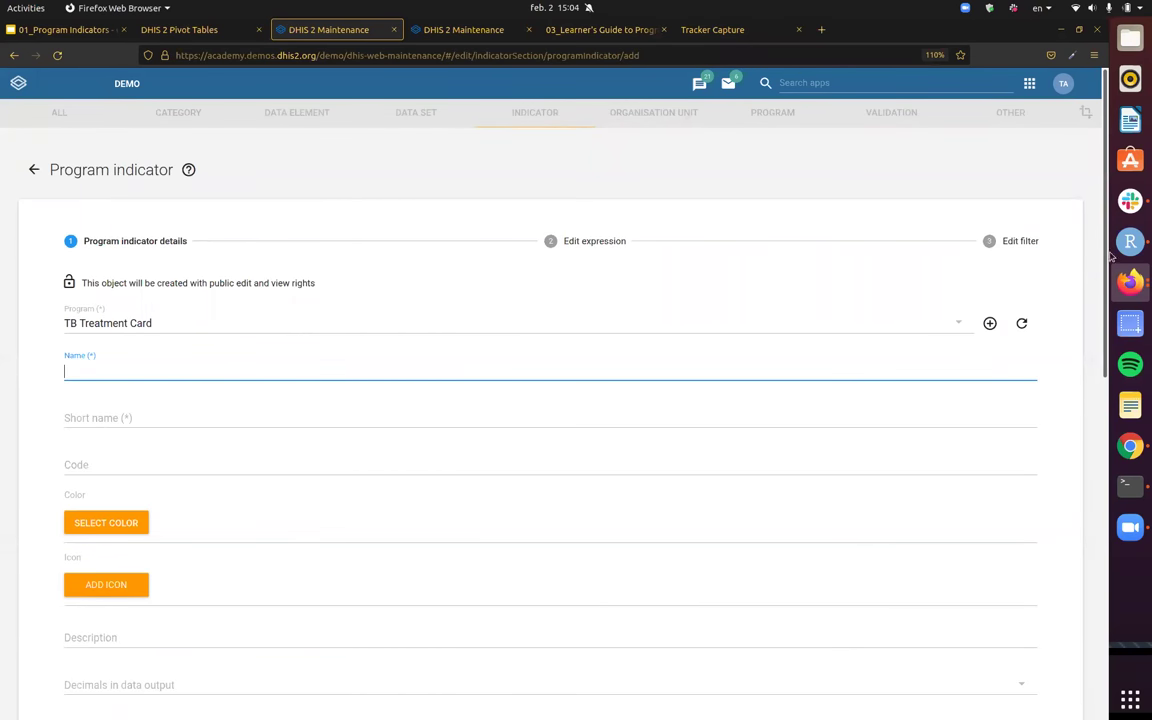
- Name the program indicator "BO_Treatment outcome - failure or death"
{"action": "type", "text": "Tre"}
{"action": "type", "text": "atme"}
{"action": "type", "text": "nt"}
{"action": "type", "text": " out"}
{"action": "type", "text": "come"}
{"action": "type", "text": " - fai"}
{"action": "type", "text": "lure or"}
{"action": "type", "text": " death"}
{"action": "type", "text": "BO"}
{"action": "type", "text": "_"}
{"action": "key", "text": "Tab"}
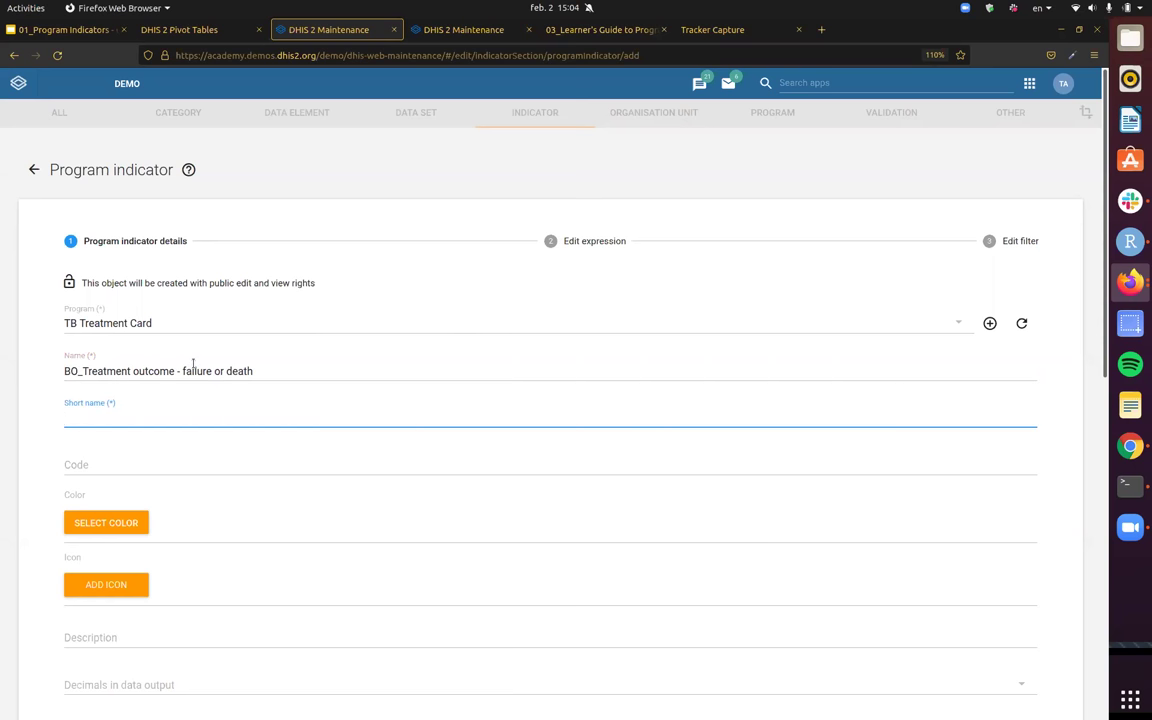
- Set the indicator's short name to "BO_TO_Failure or death"
{"action": "type", "text": "TO>"}
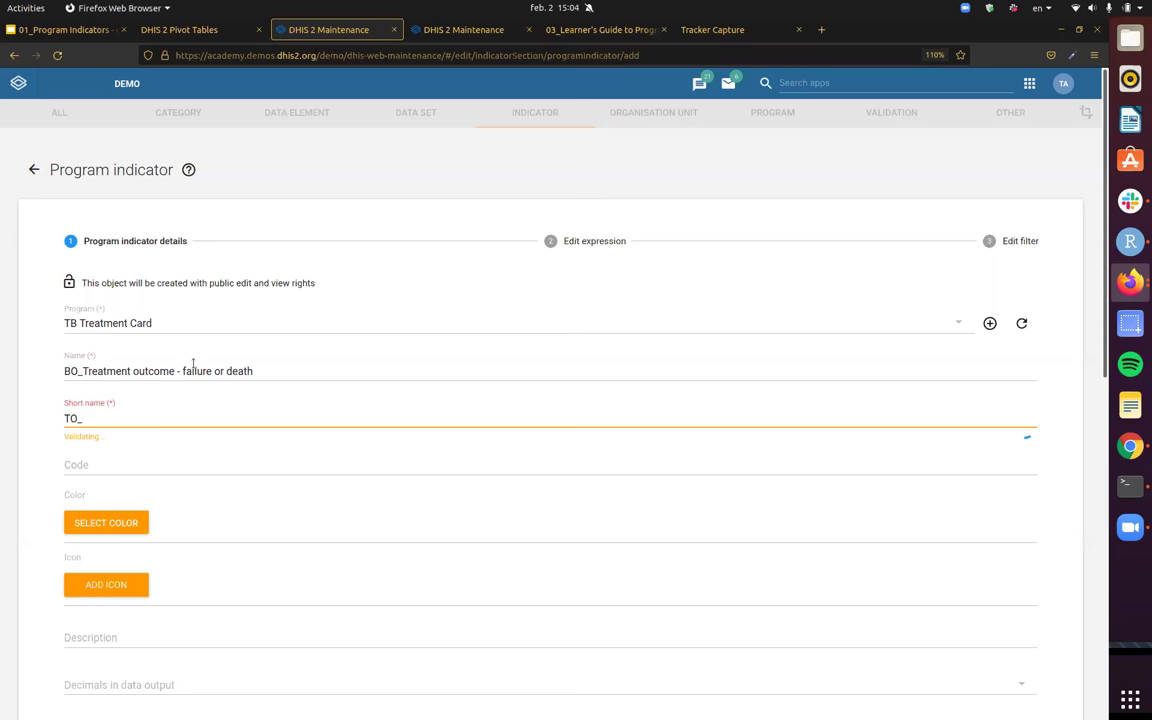
{"action": "key", "text": "BackSpace"}
{"action": "key", "text": "BackSpace"}
{"action": "key", "text": "BackSpace"}
{"action": "type", "text": "BO"}
{"action": "type", "text": ">"}
{"action": "type", "text": "Fa"}
{"action": "type", "text": "ilure od"}
{"action": "key", "text": "BackSpace"}
{"action": "type", "text": "r death"}
- Copy the short name into the code and change it to "BO_TO_FAIL_DEATH"
{"action": "triple_click", "coordinate": [189, 418]}
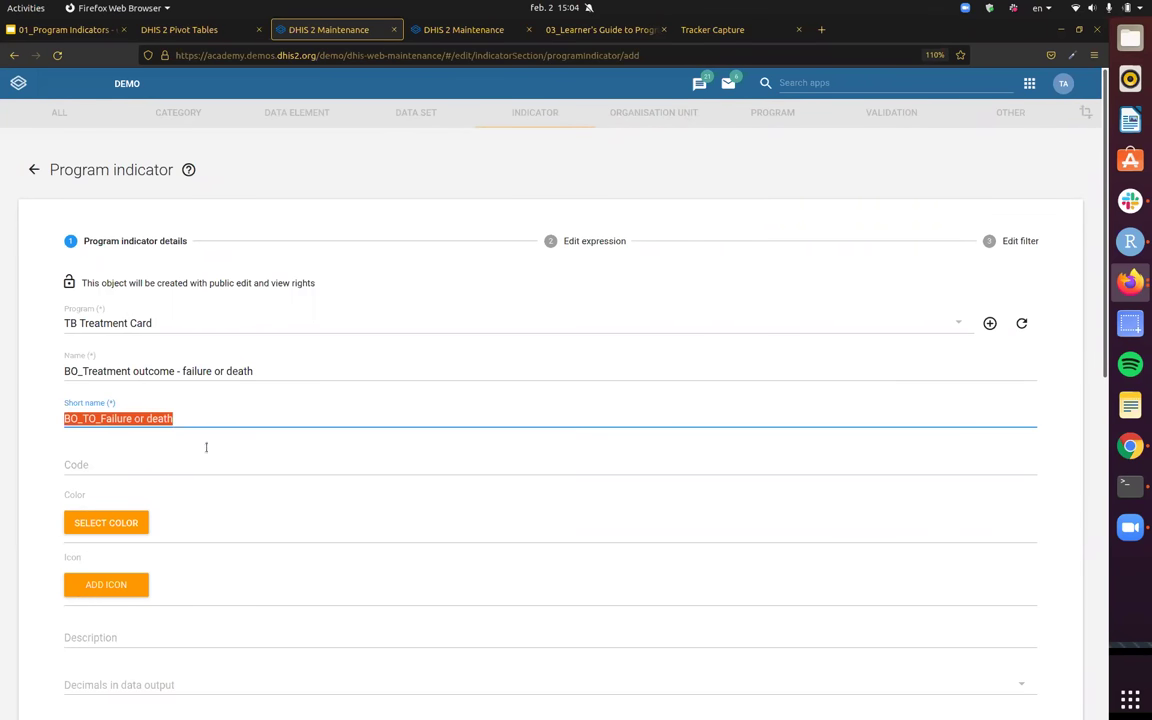
{"action": "key", "text": "Tab"}
{"action": "type", "text": "BO_TO_Failure or death"}
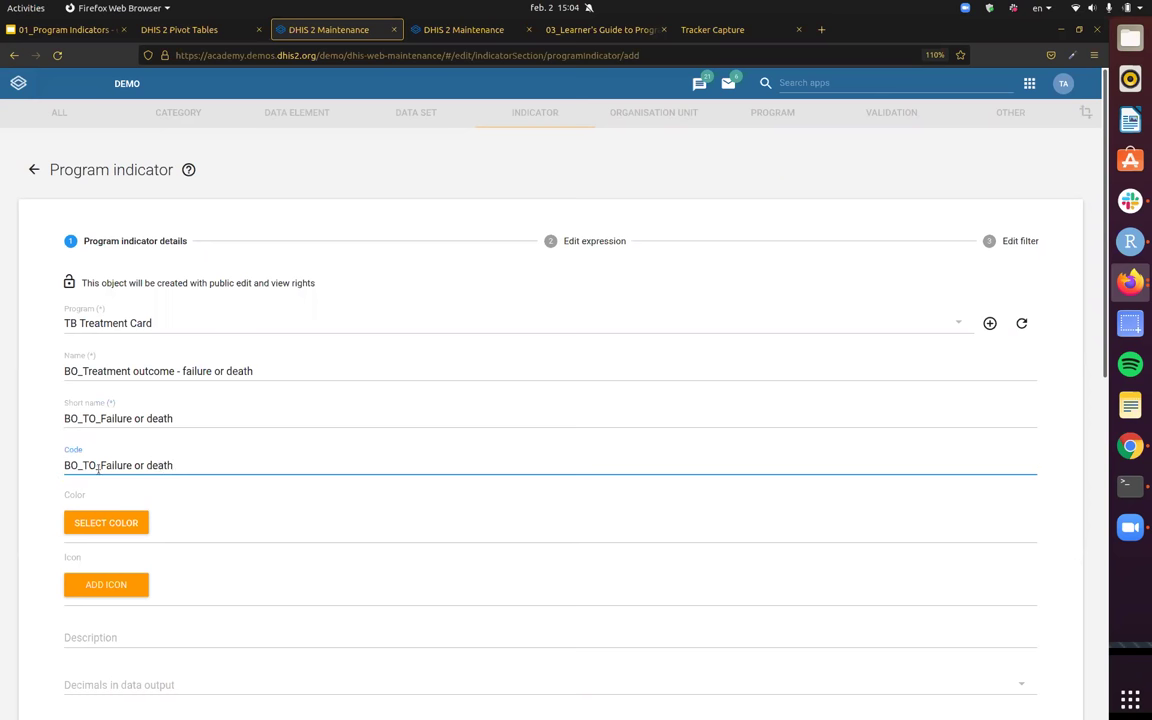
{"action": "left_click_drag", "start_coordinate": [99, 466], "coordinate": [174, 466]}
{"action": "type", "text": "FAIL_DEATH"}
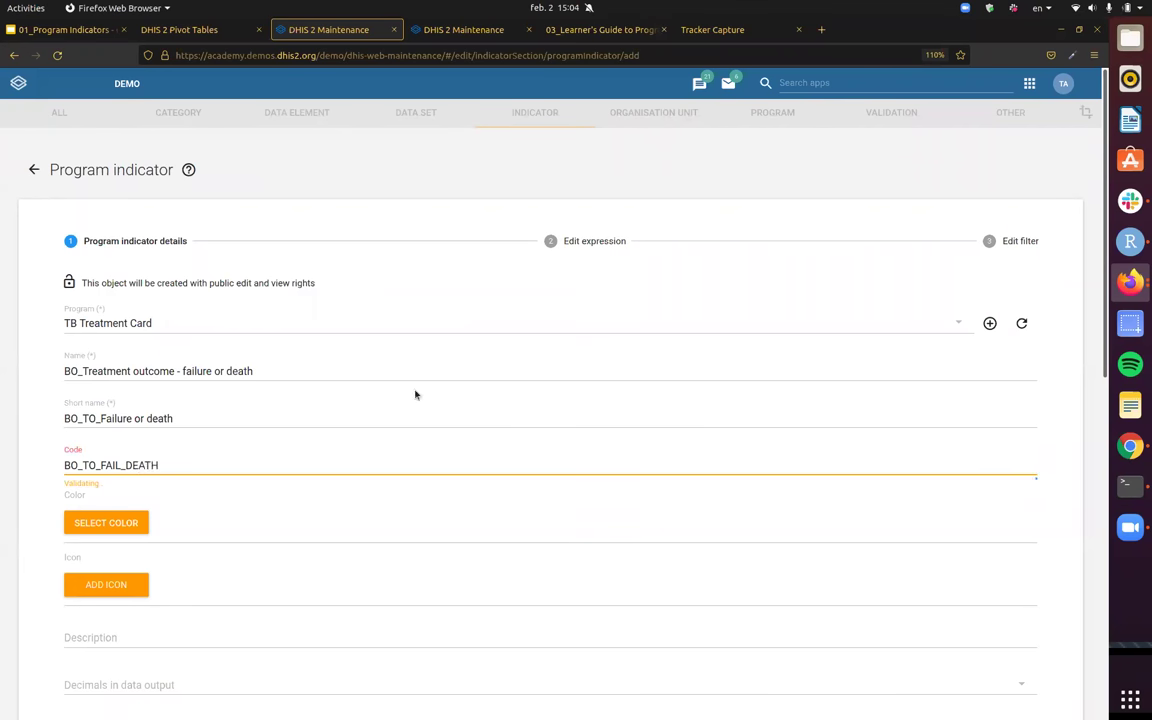
- Enter the description "All treatment outcomes of failure or death"
{"action": "scroll", "coordinate": [154, 548], "scroll_direction": "down", "scroll_amount": 1}
{"action": "key", "text": "Tab"}
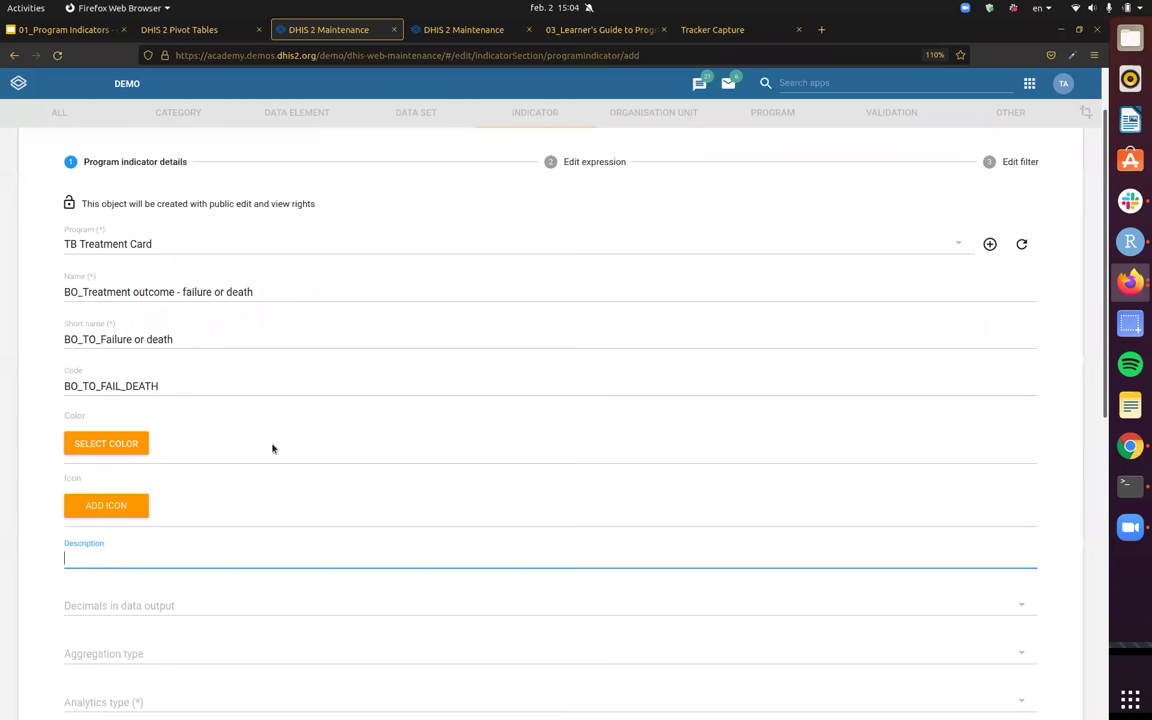
{"action": "type", "text": "All treatment outcome"}
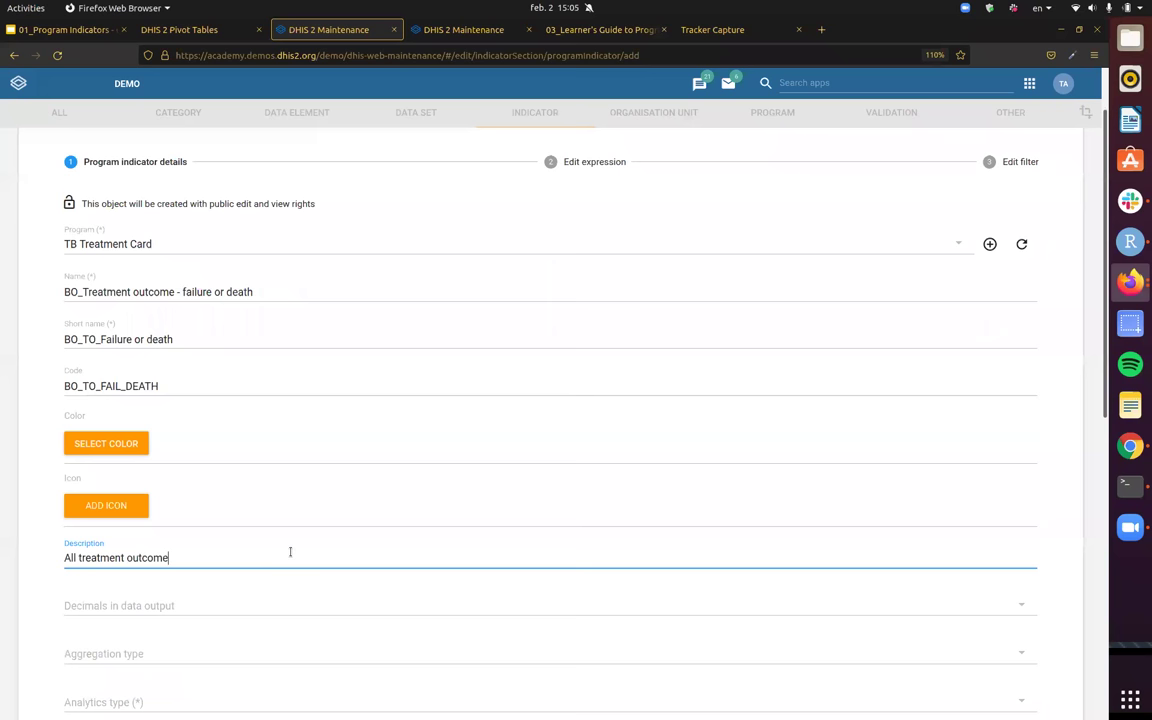
{"action": "type", "text": "s of failure or death"}
- Set the indicator's aggregation type to Count and its analytics type to Event
{"action": "scroll", "coordinate": [411, 465], "scroll_direction": "down", "scroll_amount": 4}
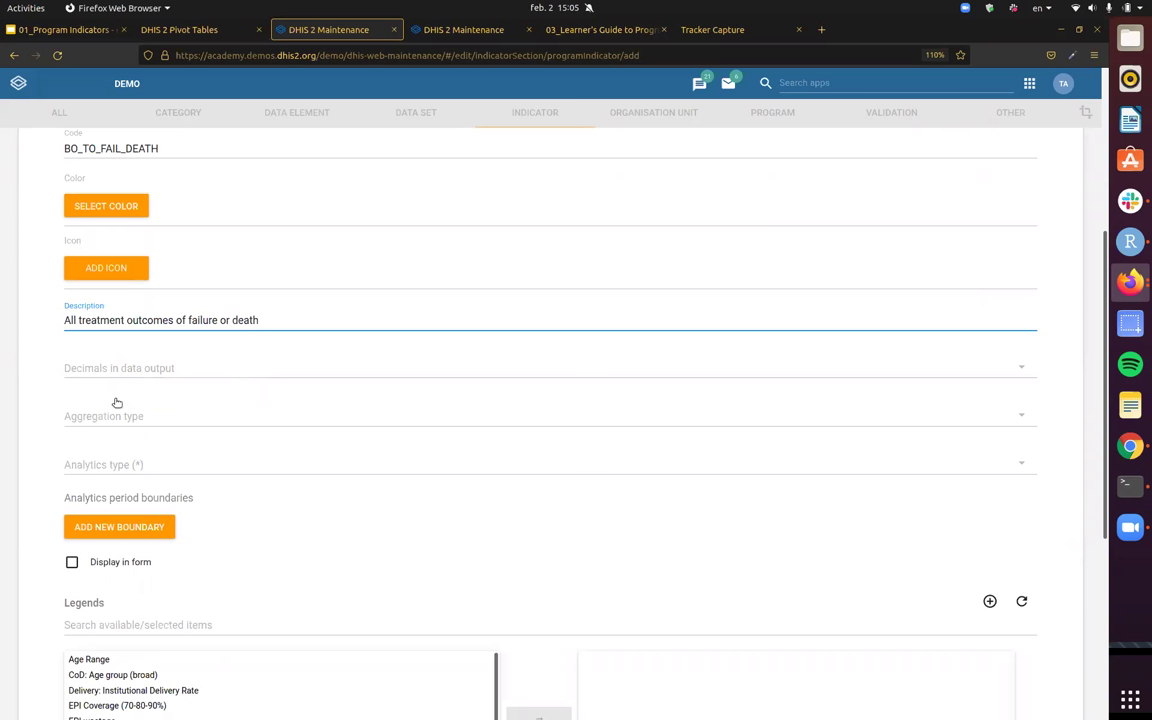
{"action": "left_click", "coordinate": [179, 420]}
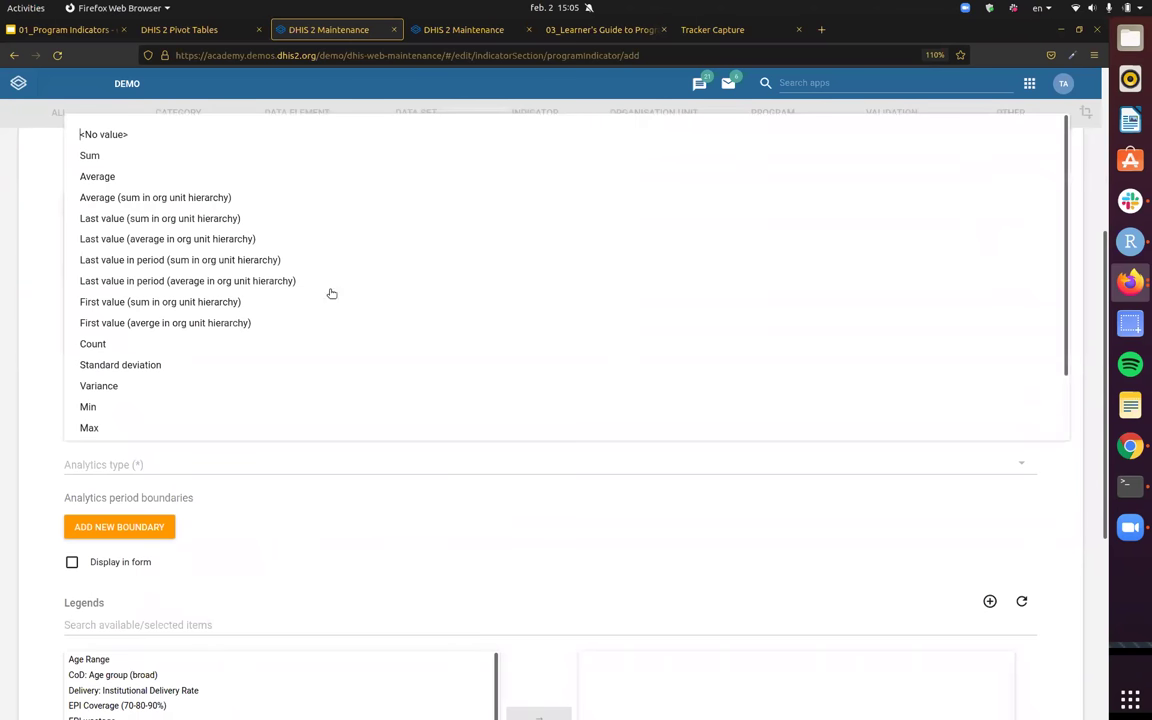
{"action": "left_click", "coordinate": [176, 318]}
{"action": "left_click", "coordinate": [170, 410]}
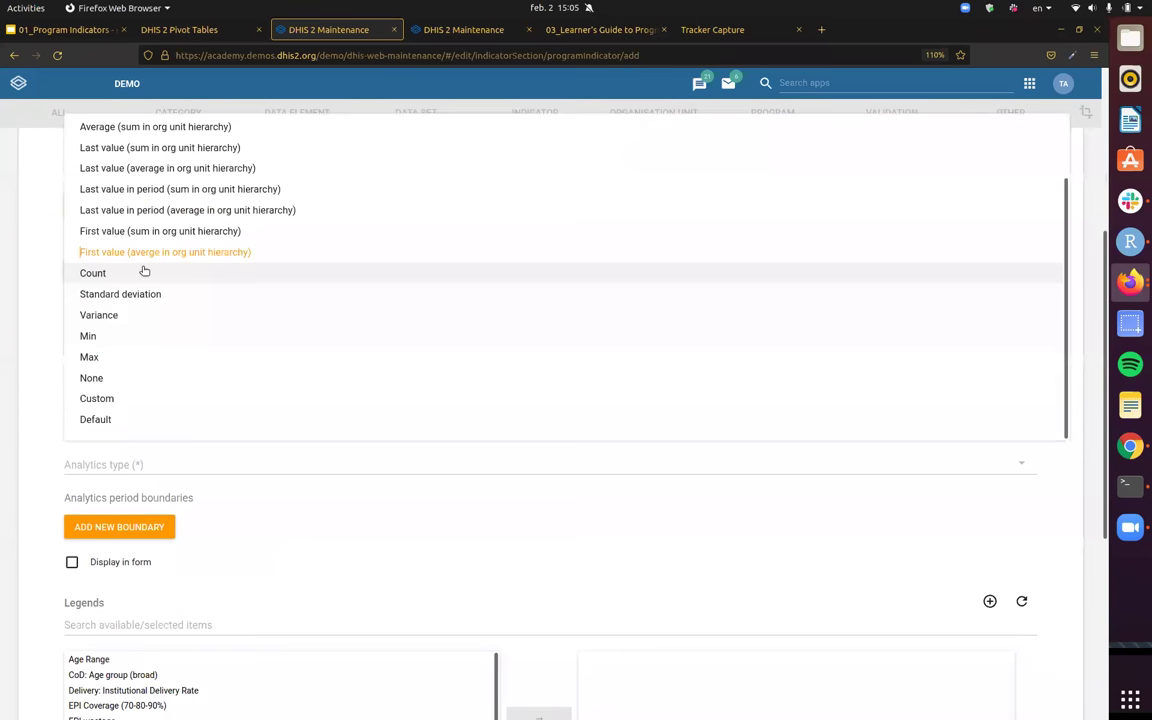
{"action": "left_click", "coordinate": [141, 272]}
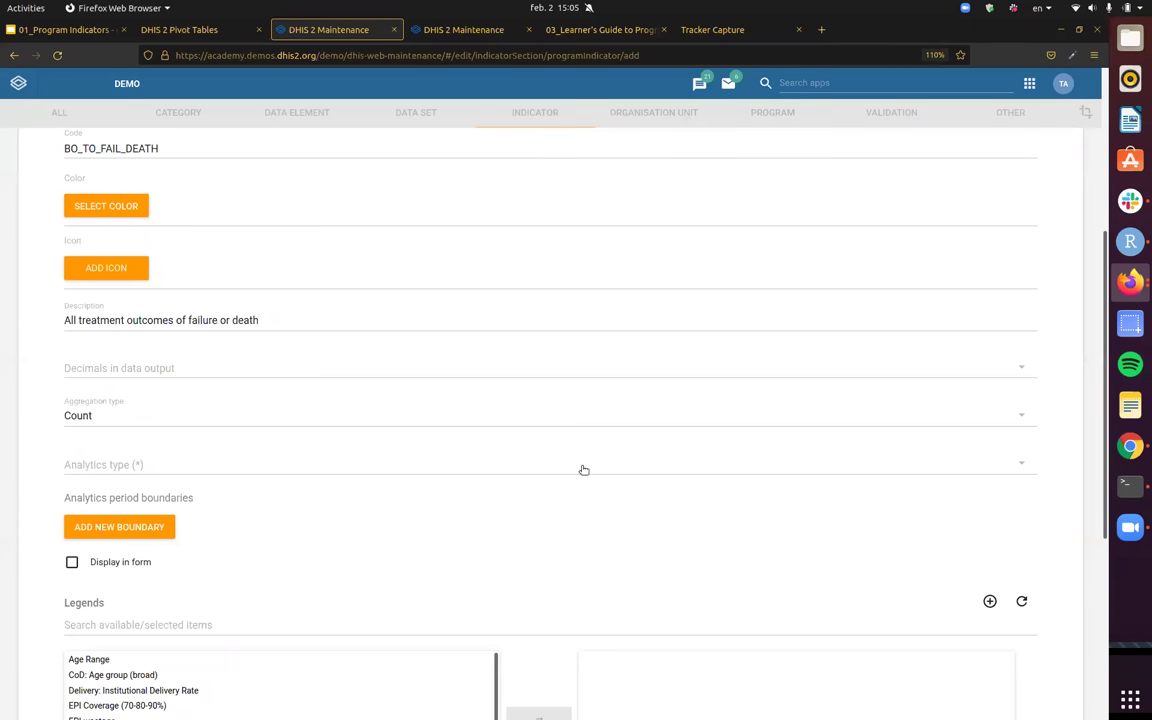
{"action": "left_click", "coordinate": [339, 463]}
{"action": "left_click", "coordinate": [274, 466]}
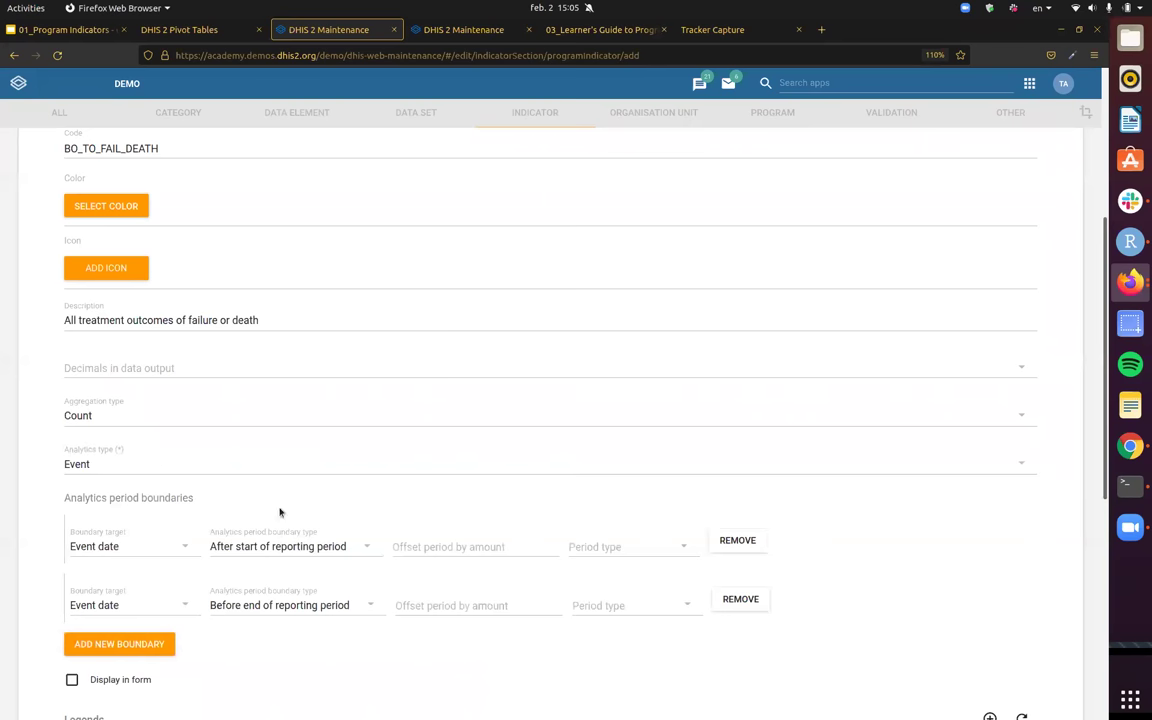
- Review the analytics period boundaries, the legends and the remaining indicator details
{"action": "scroll", "coordinate": [337, 445], "scroll_direction": "down", "scroll_amount": 1}
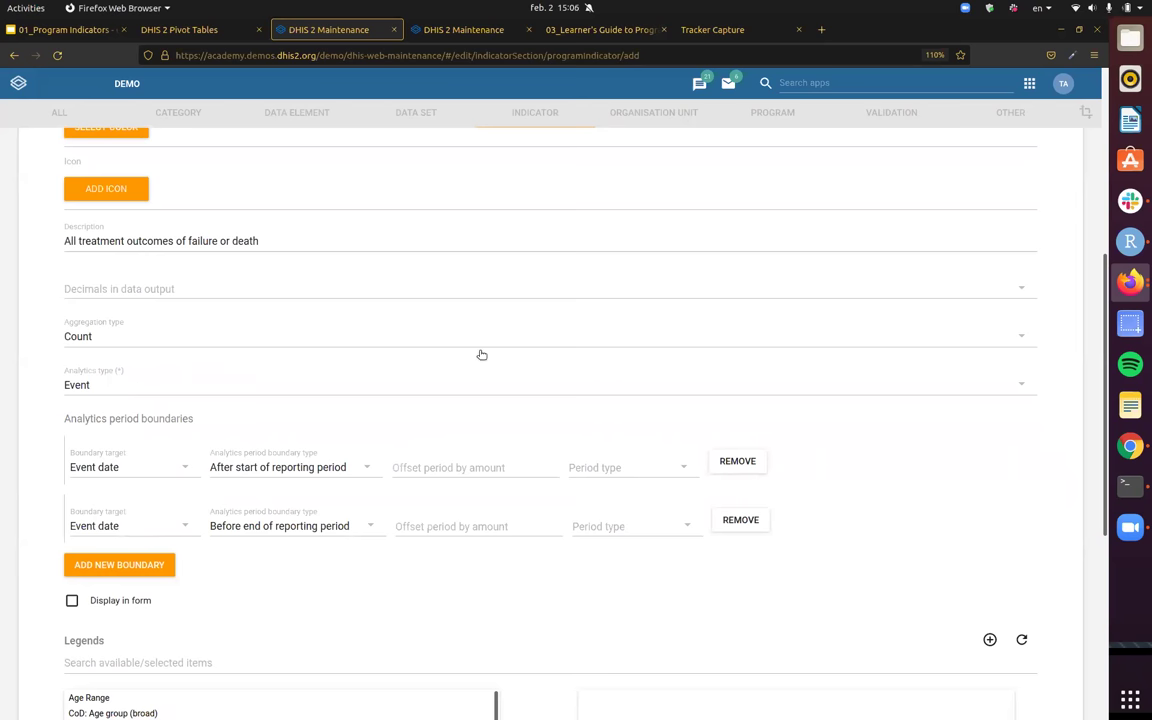
{"action": "scroll", "coordinate": [571, 321], "scroll_direction": "down", "scroll_amount": 3}
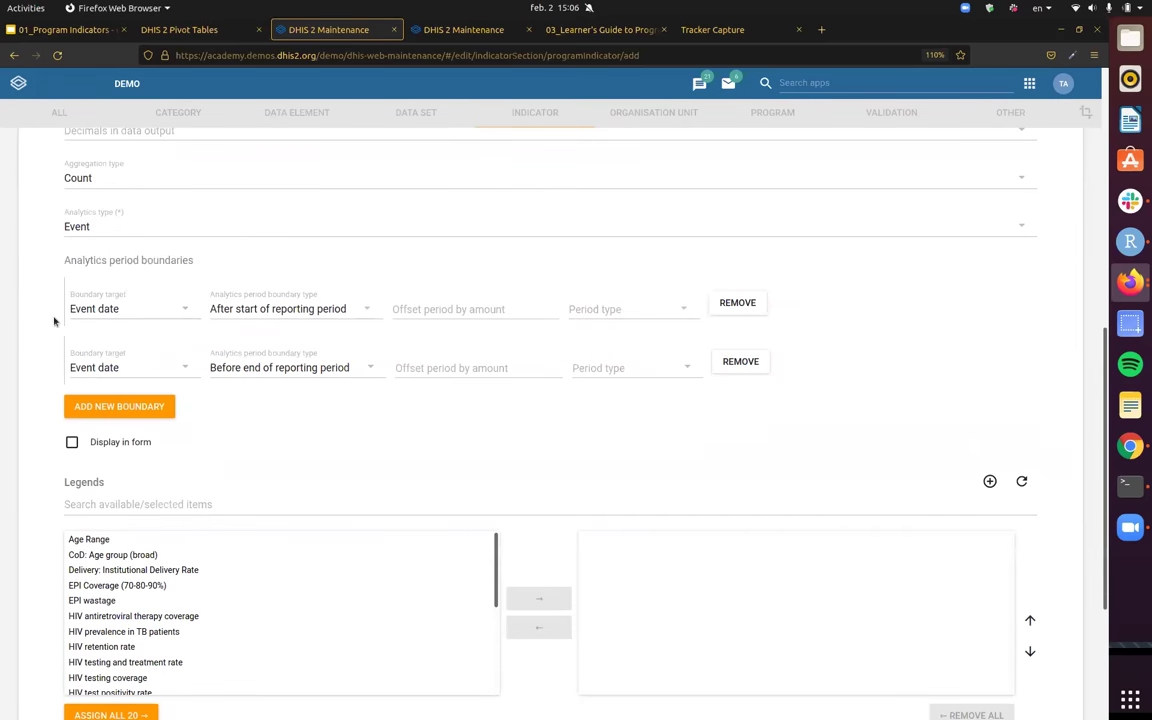
{"action": "scroll", "coordinate": [590, 343], "scroll_direction": "down", "scroll_amount": 3}
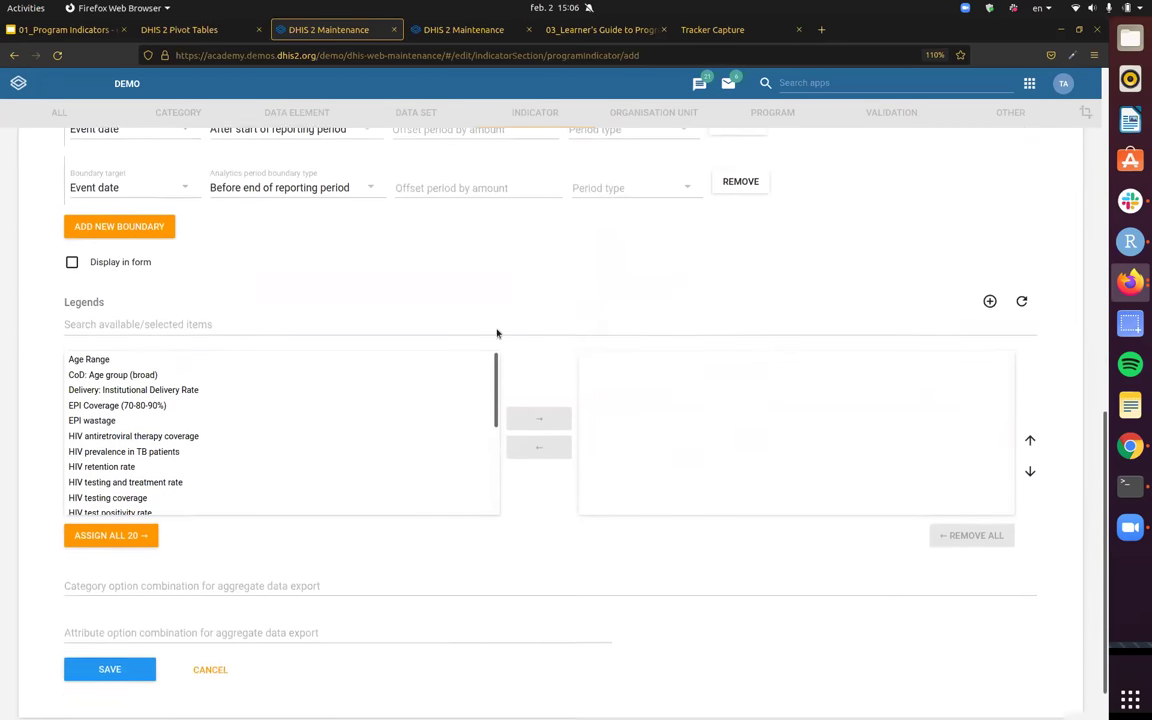
{"action": "scroll", "coordinate": [326, 488], "scroll_direction": "up", "scroll_amount": 2}
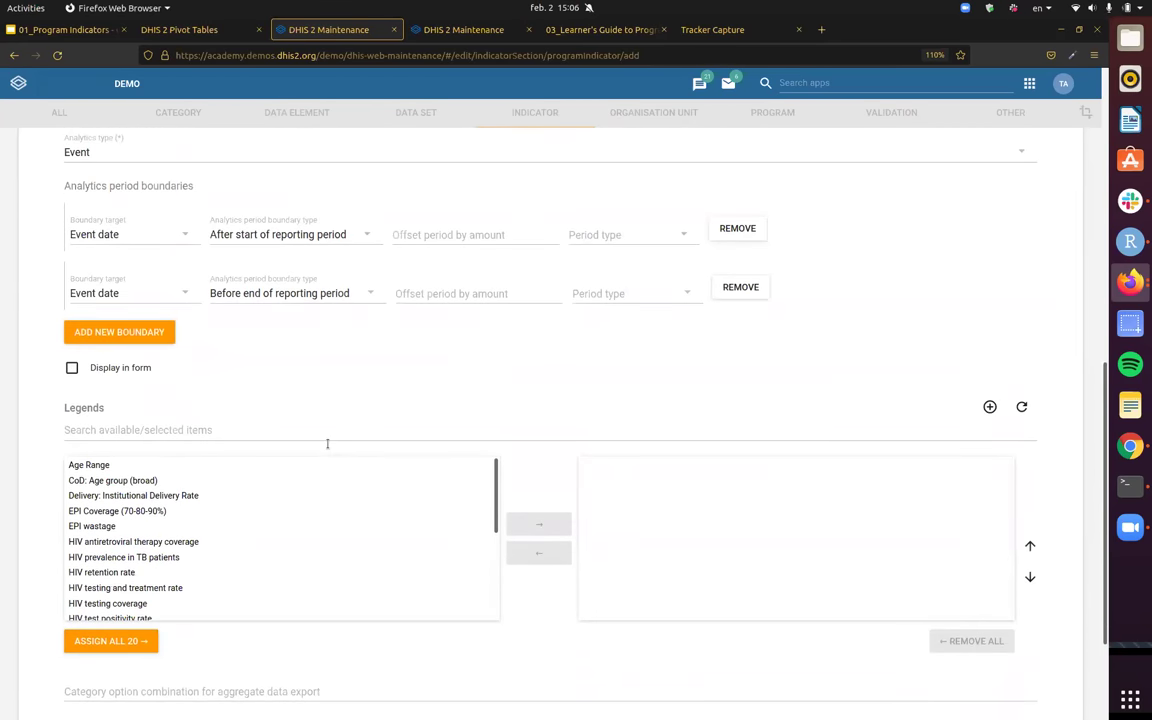
{"action": "scroll", "coordinate": [668, 290], "scroll_direction": "up", "scroll_amount": 10}
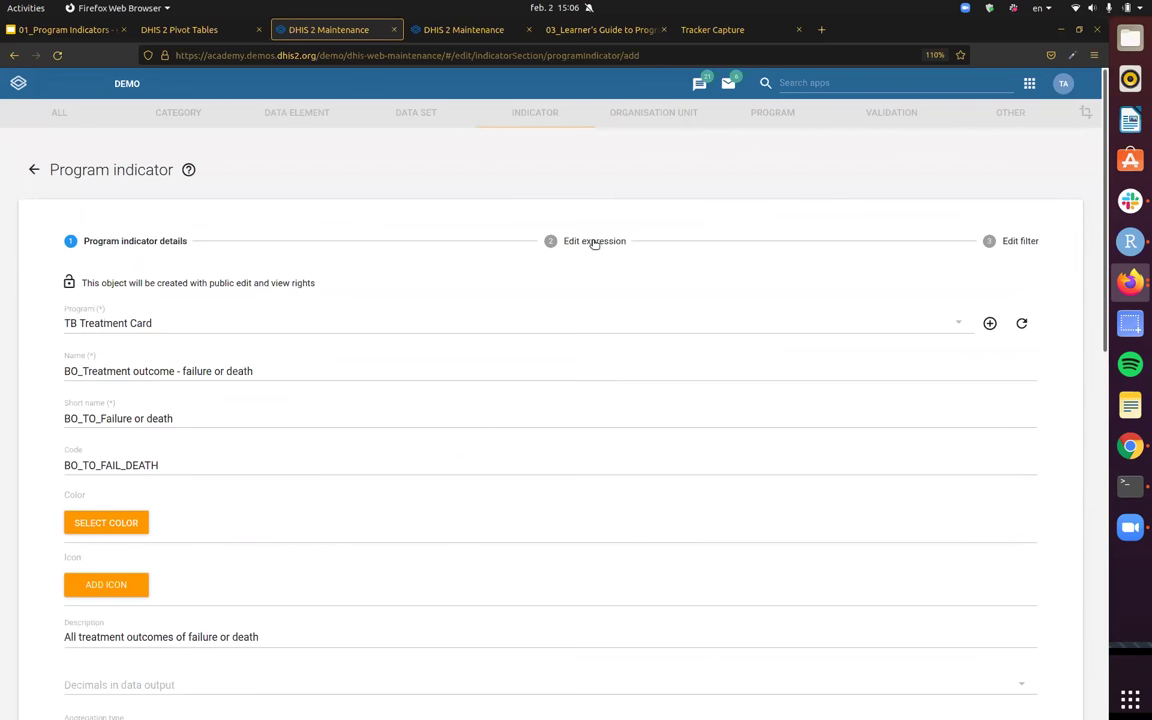
- Set the program indicator's expression to the Event count variable, V{event_count}
{"action": "left_click", "coordinate": [594, 241]}
{"action": "scroll", "coordinate": [604, 558], "scroll_direction": "down", "scroll_amount": 2}
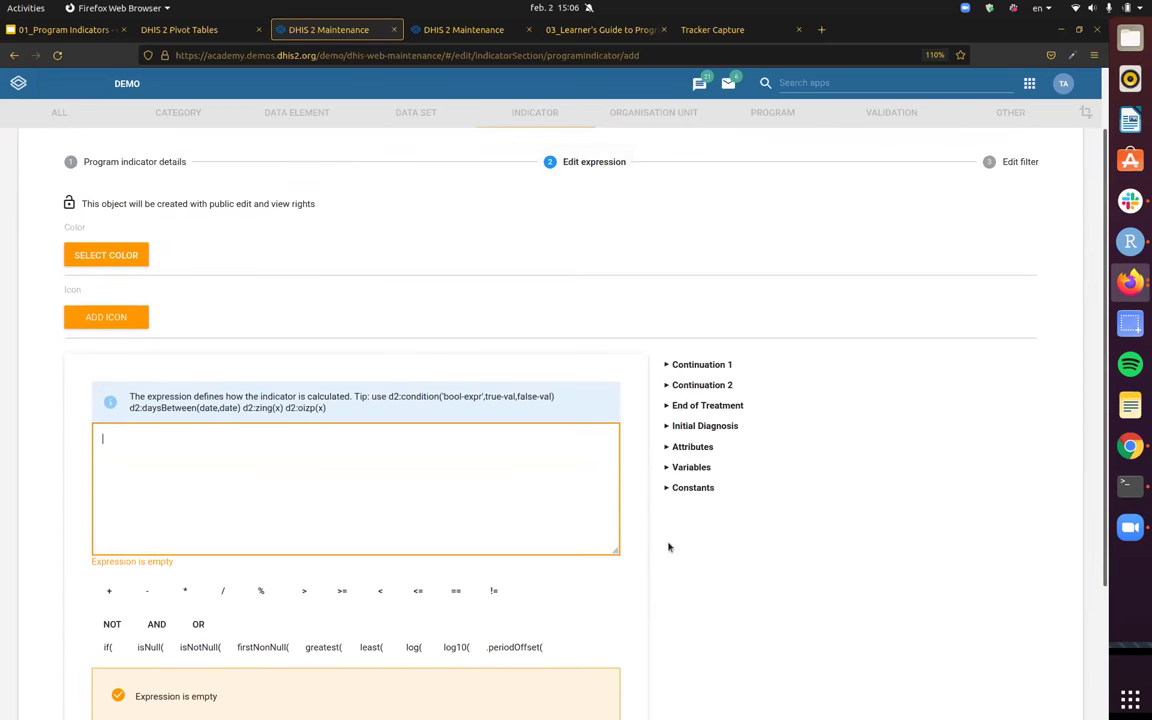
{"action": "left_click", "coordinate": [571, 436]}
{"action": "left_click", "coordinate": [668, 468]}
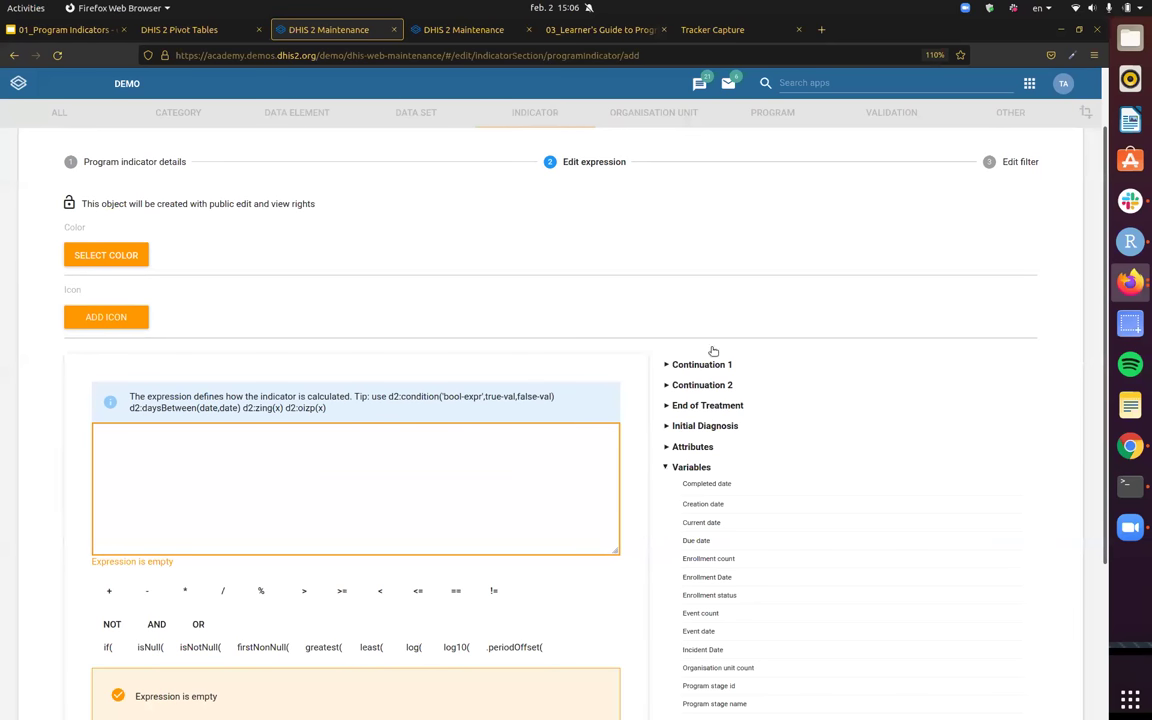
{"action": "scroll", "coordinate": [713, 351], "scroll_direction": "down", "scroll_amount": 1}
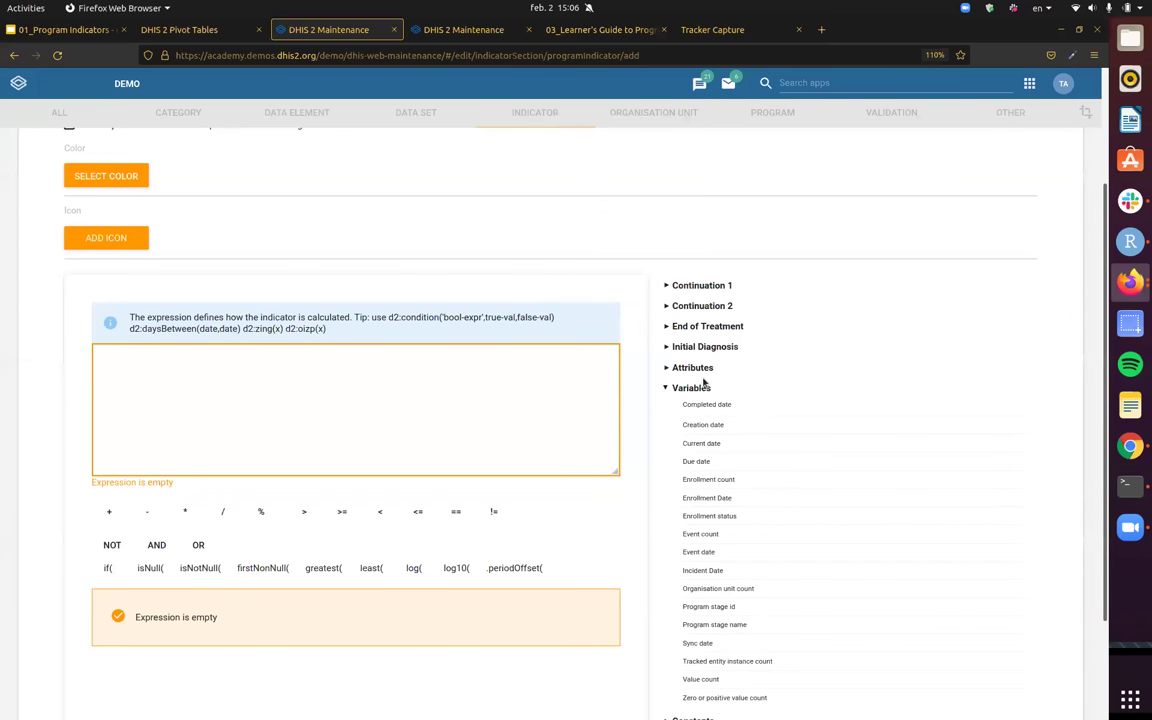
{"action": "scroll", "coordinate": [689, 404], "scroll_direction": "down", "scroll_amount": 1}
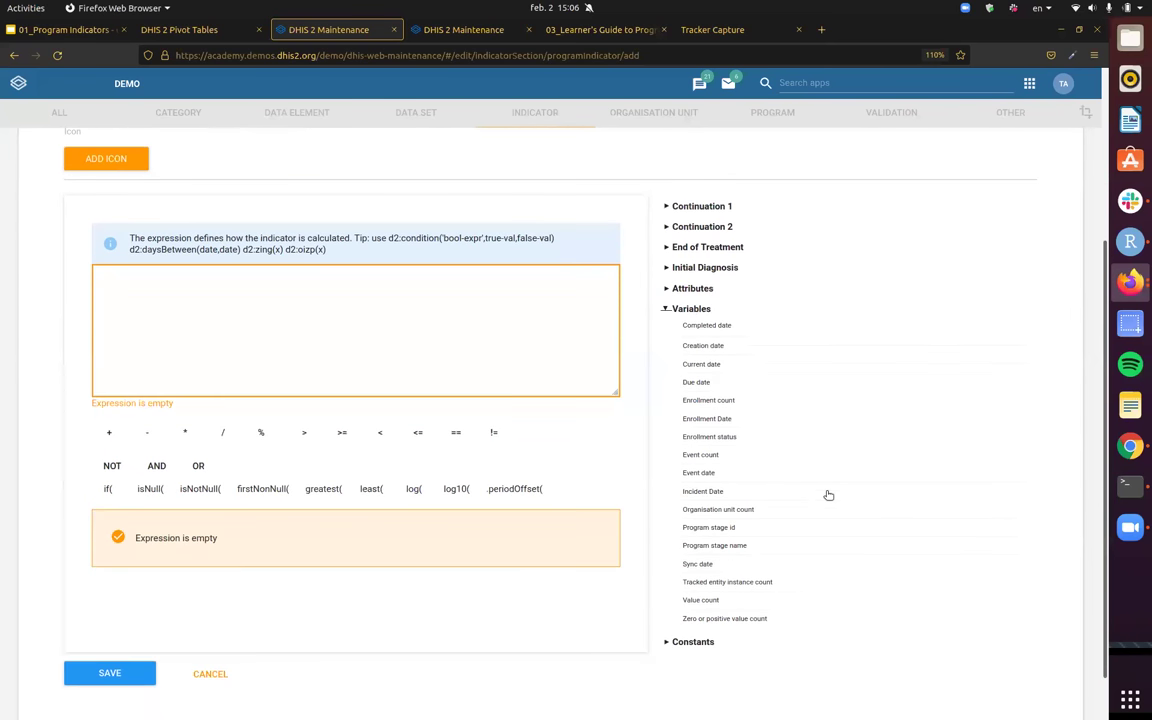
{"action": "left_click", "coordinate": [708, 459]}
{"action": "scroll", "coordinate": [460, 355], "scroll_direction": "up", "scroll_amount": 3}
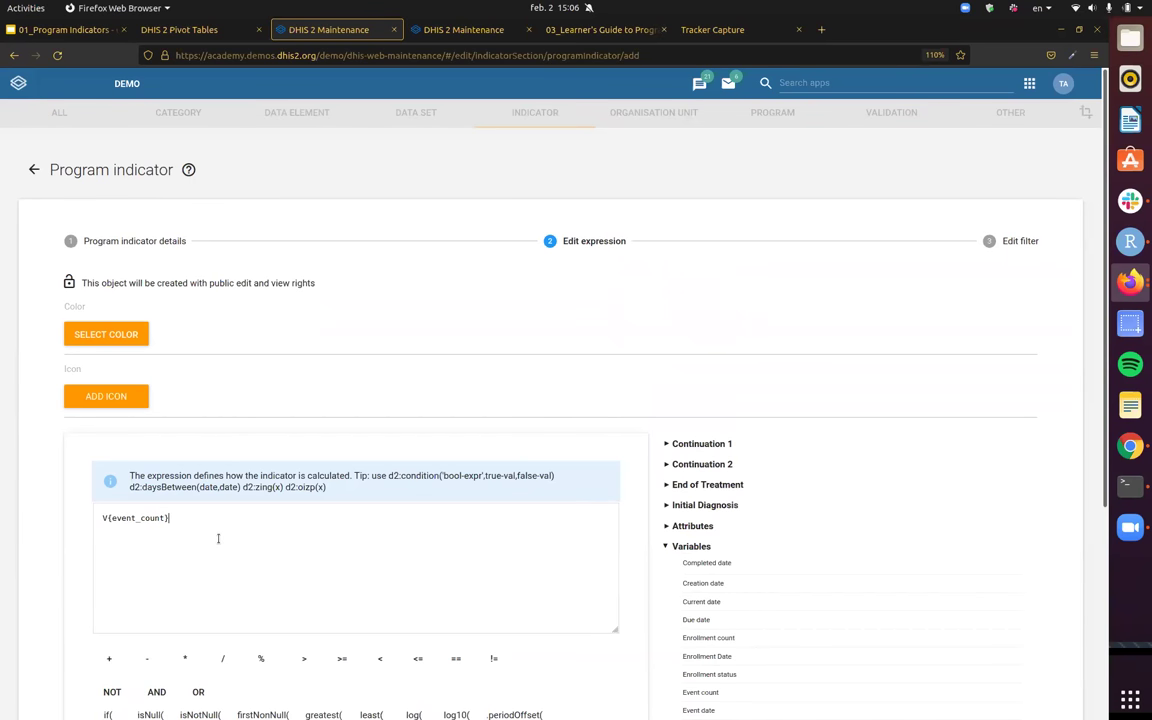
- Start the filter with the End of Treatment element TBTC|Treatment Outcome equal to 'Death', followed by an OR operator
{"action": "left_click", "coordinate": [1020, 242]}
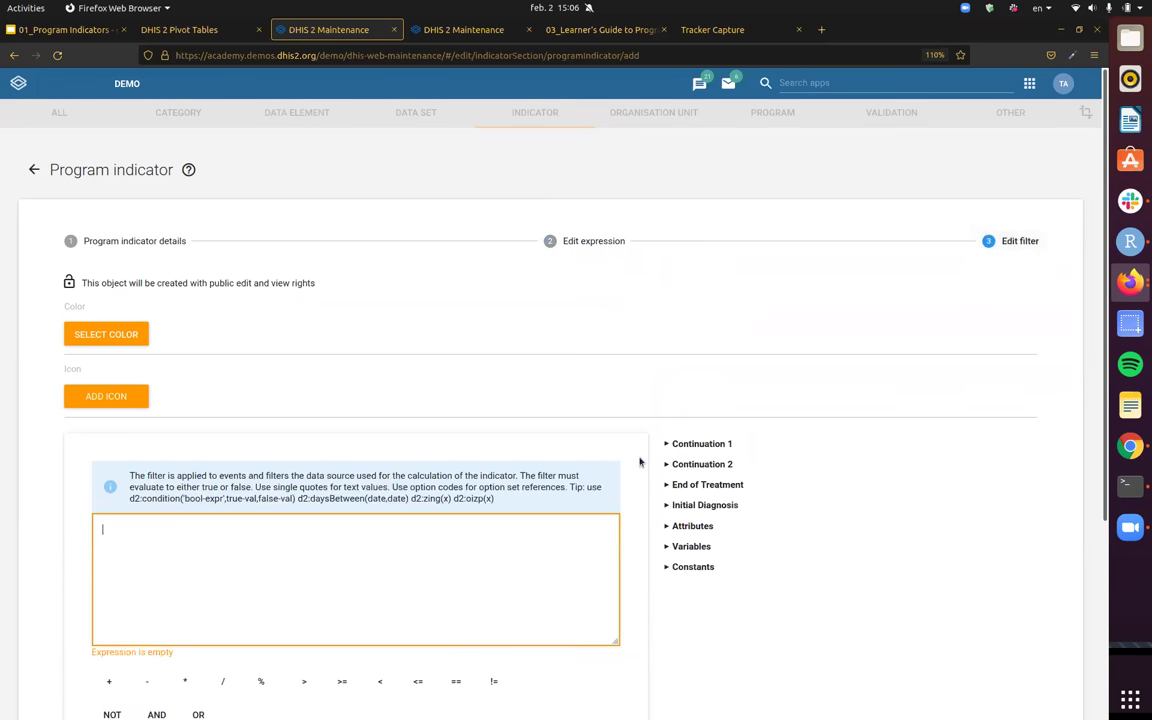
{"action": "scroll", "coordinate": [634, 462], "scroll_direction": "down", "scroll_amount": 2}
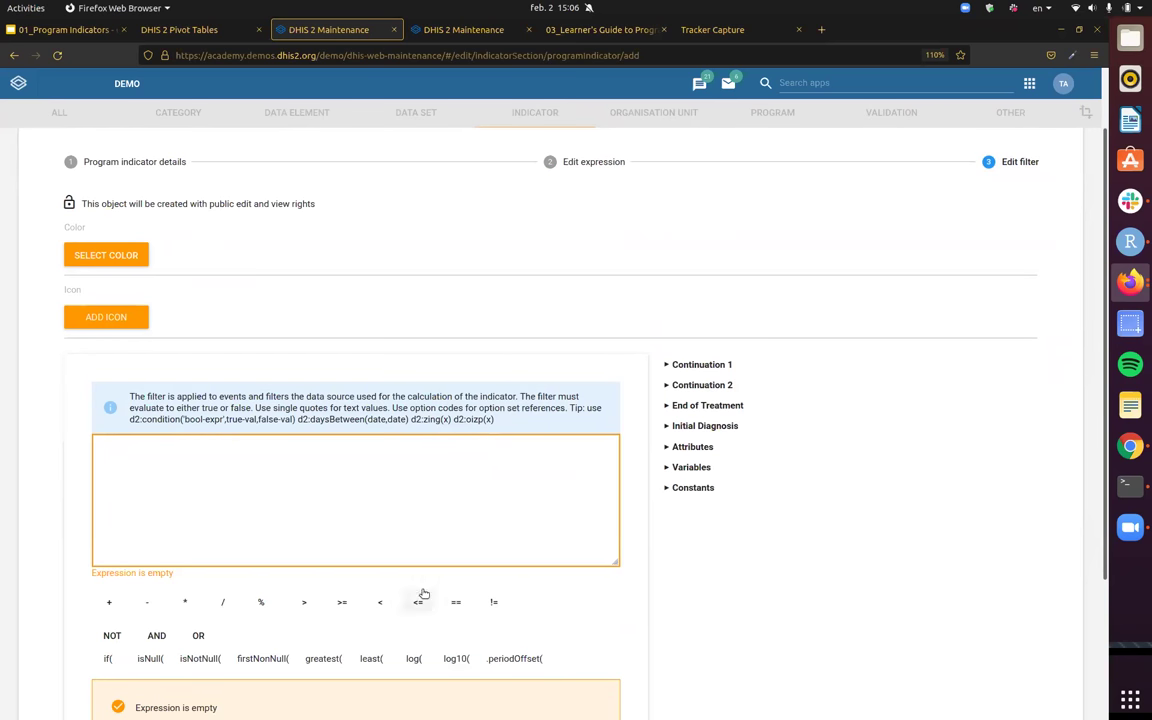
{"action": "scroll", "coordinate": [497, 569], "scroll_direction": "down", "scroll_amount": 2}
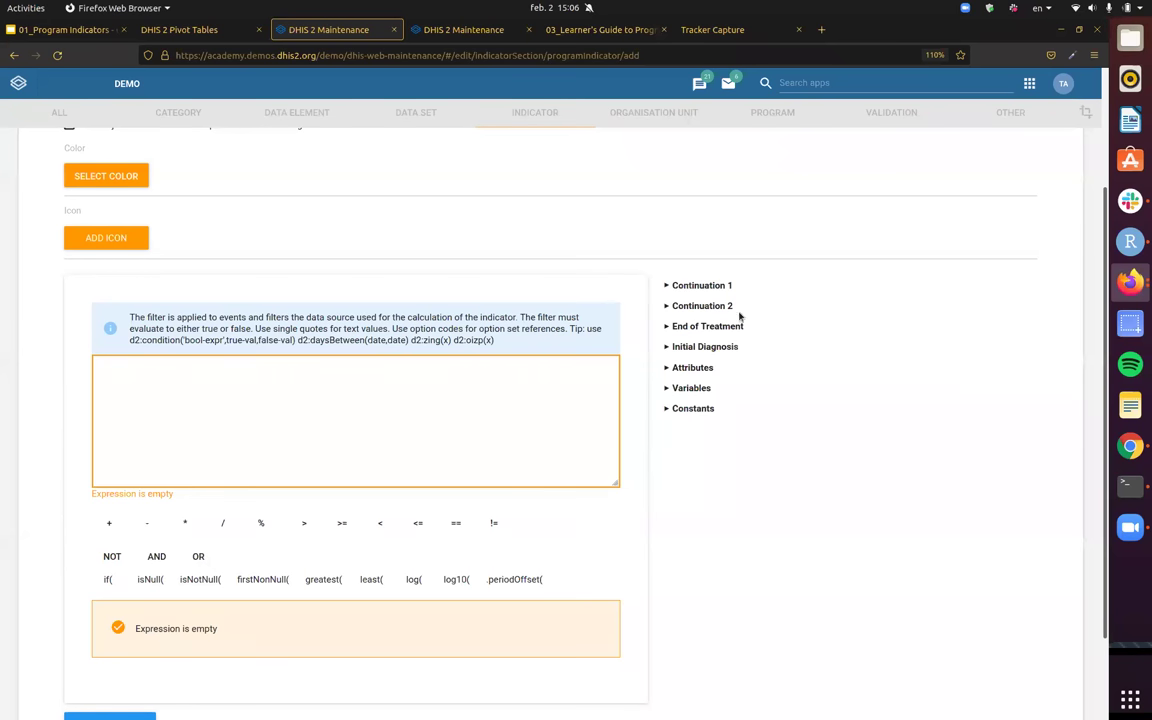
{"action": "left_click", "coordinate": [668, 327]}
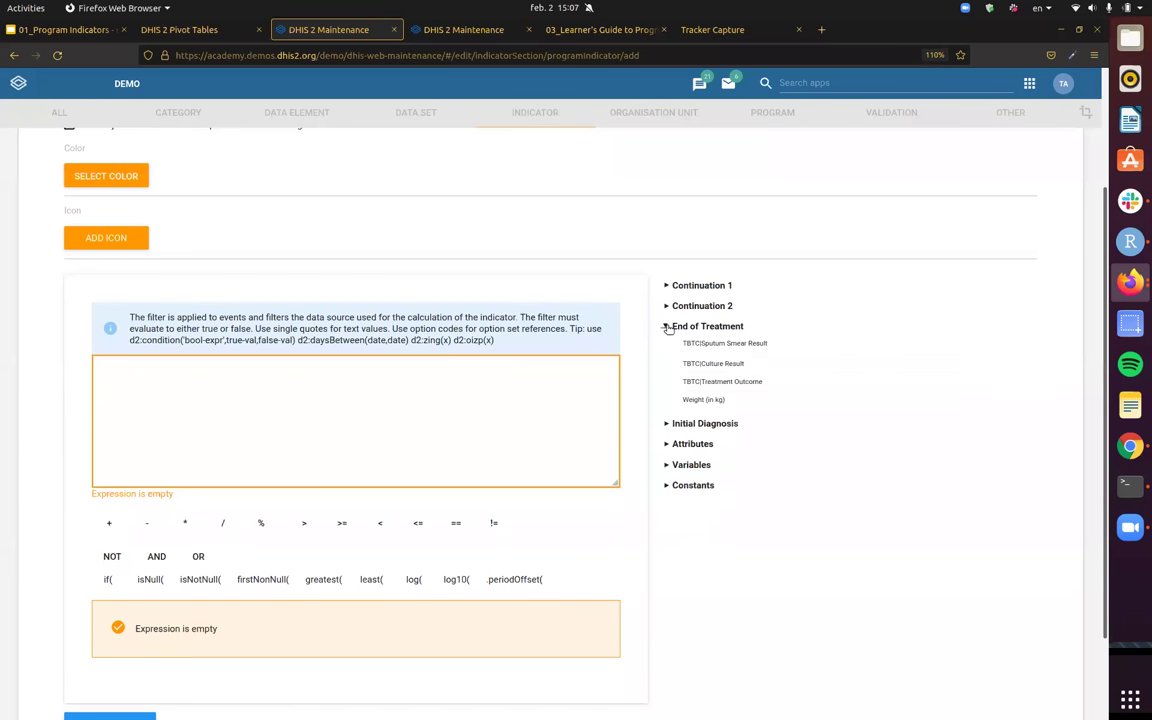
{"action": "left_click", "coordinate": [727, 381]}
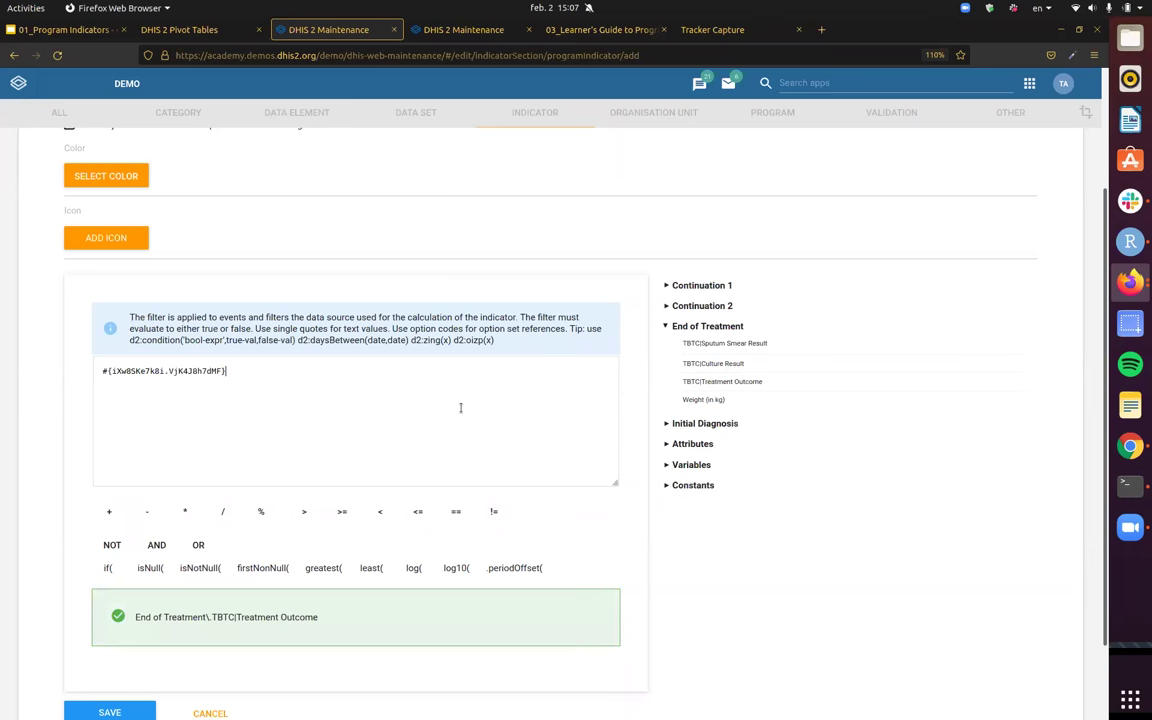
{"action": "type", "text": "=='"}
{"action": "left_click", "coordinate": [200, 545]}
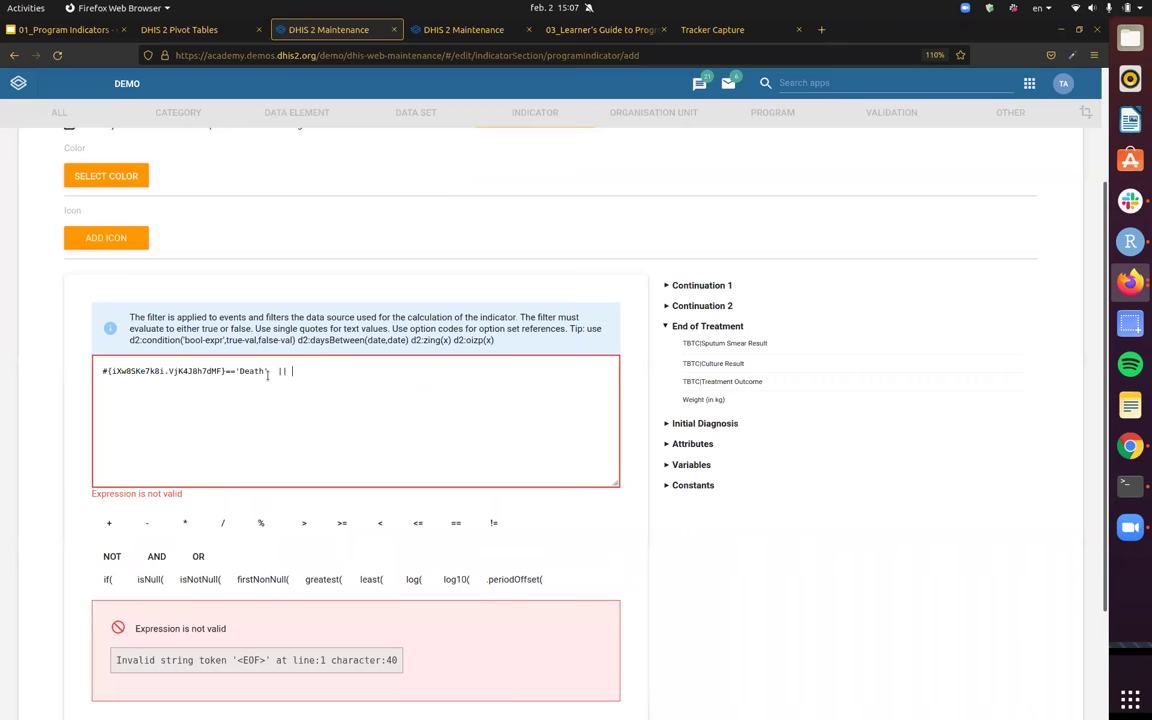
{"action": "left_click_drag", "start_coordinate": [268, 373], "coordinate": [102, 372]}
{"action": "key", "text": "ctrl+c"}
{"action": "left_click", "coordinate": [373, 369]}
{"action": "key", "text": "ctrl+v"}
{"action": "key", "text": "ctrl+z"}
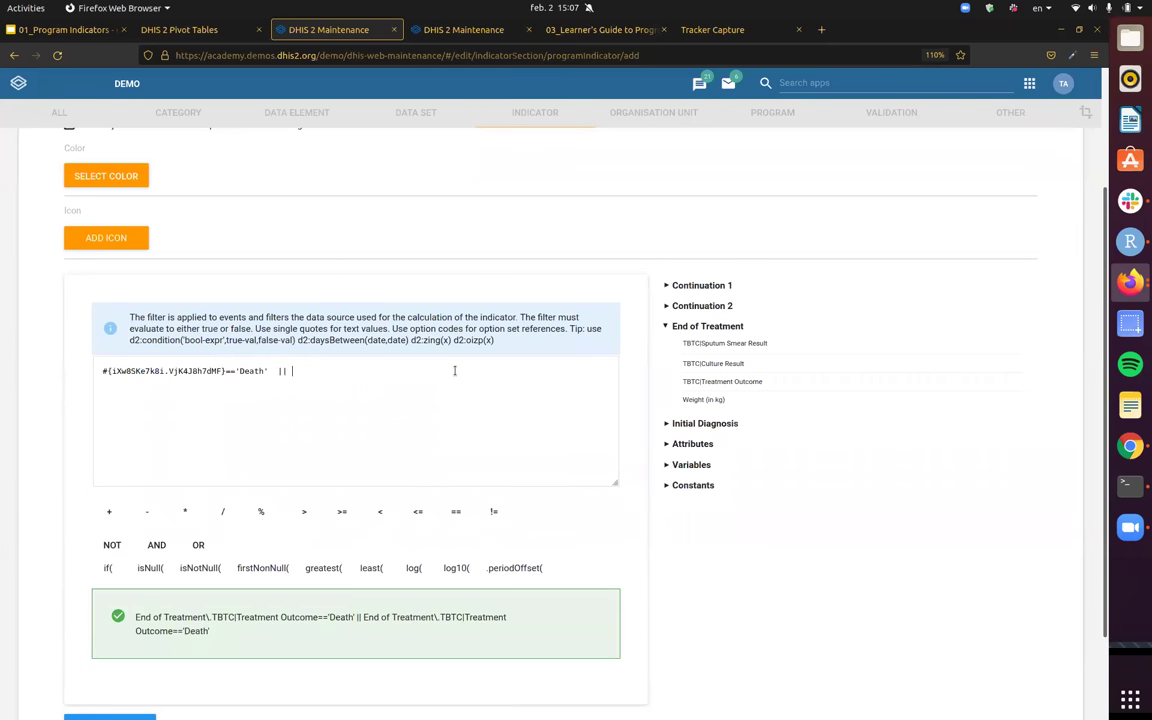
- Add a second filter condition after the OR: End of Treatment TBTC|Treatment Outcome == 'Failure'
{"action": "left_click", "coordinate": [722, 381]}
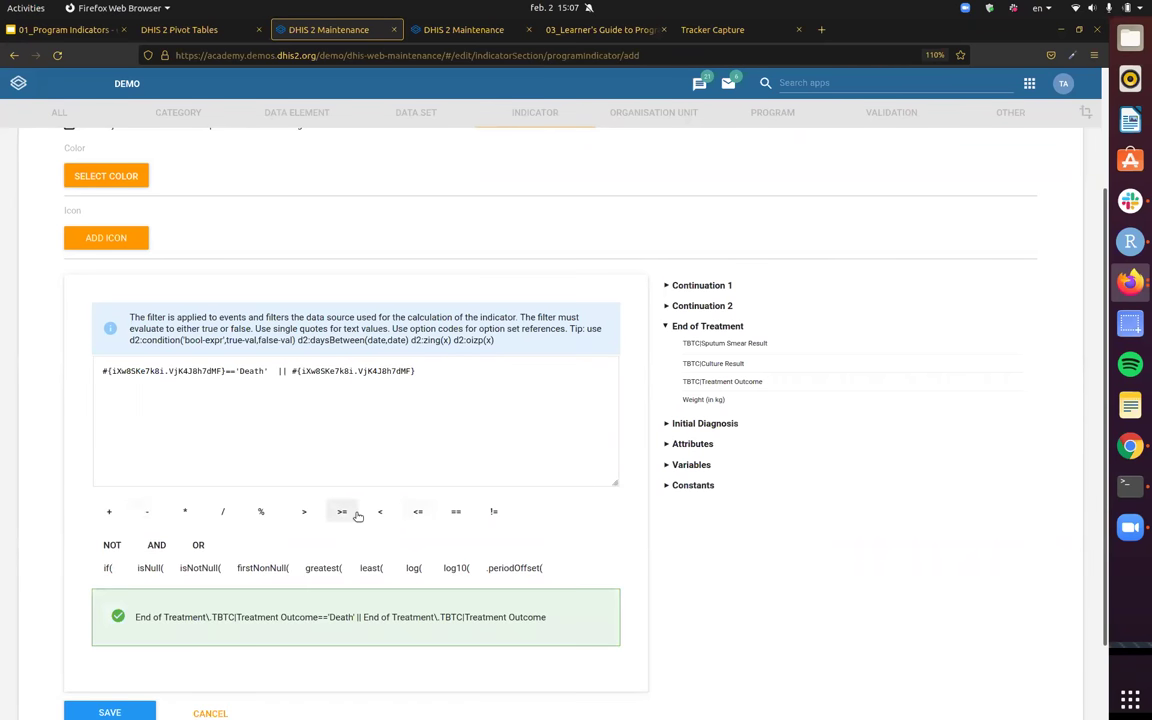
{"action": "left_click", "coordinate": [456, 511]}
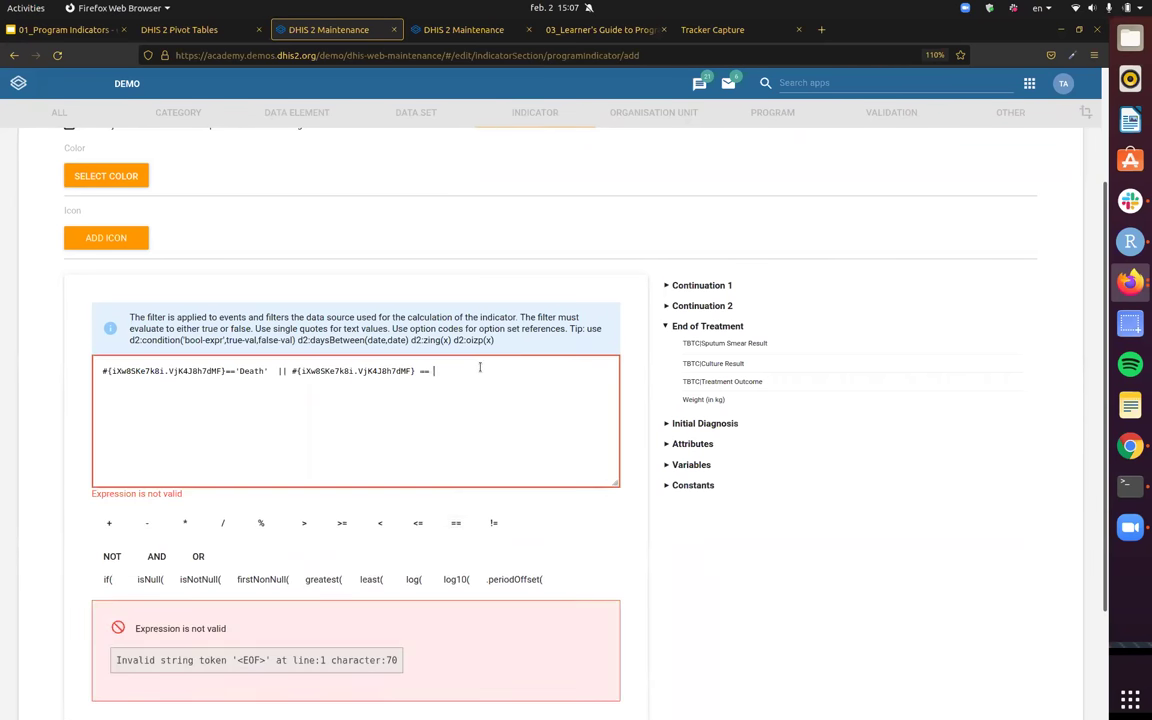
{"action": "type", "text": "''"}
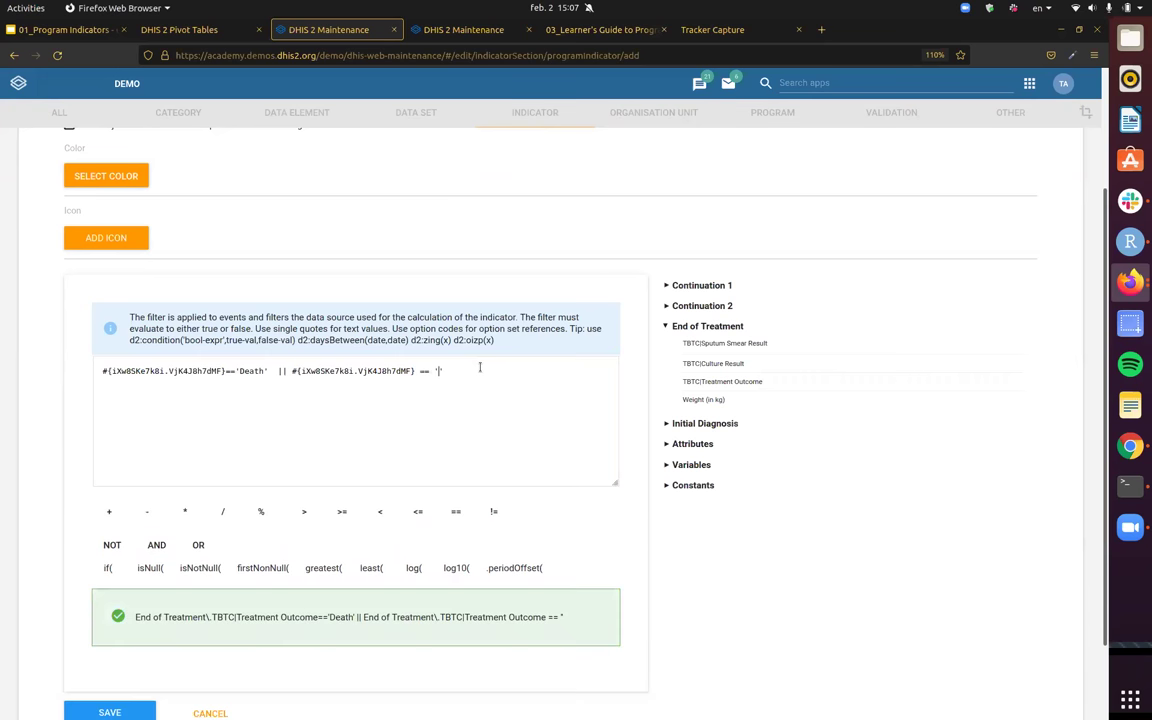
{"action": "type", "text": "Failure"}
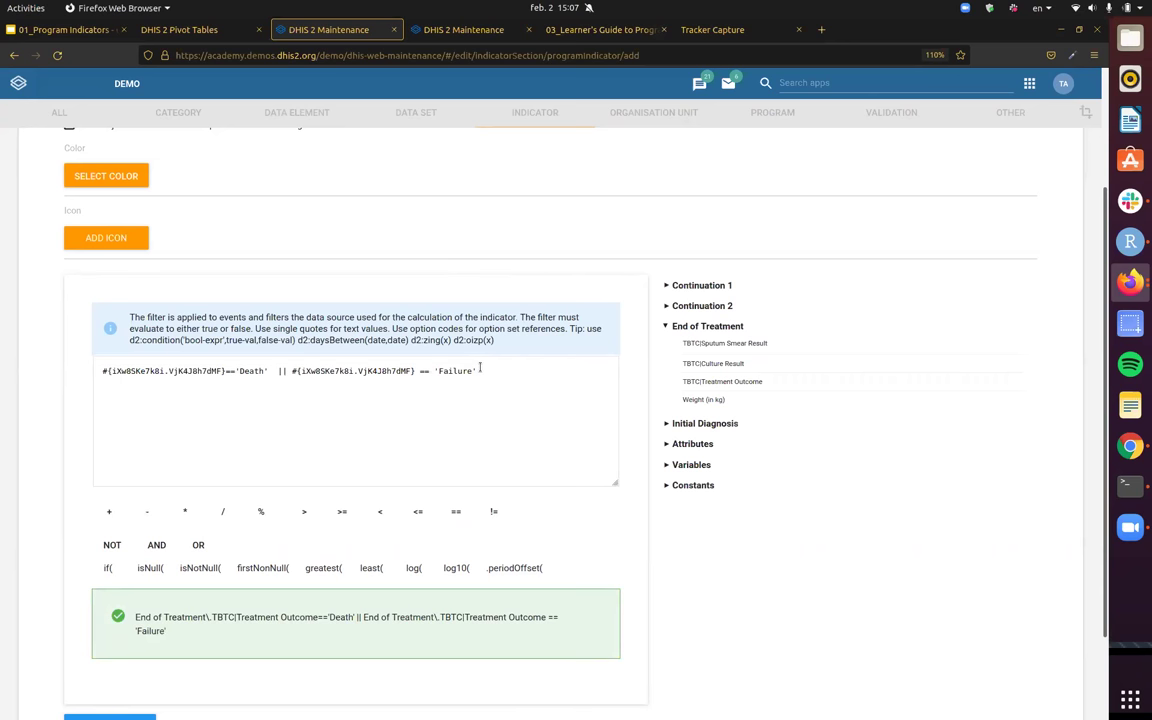
- In the other Maintenance tab, search the option sets for "outcome" and open the options of TB Treatment Outcome
{"action": "left_click", "coordinate": [490, 36]}
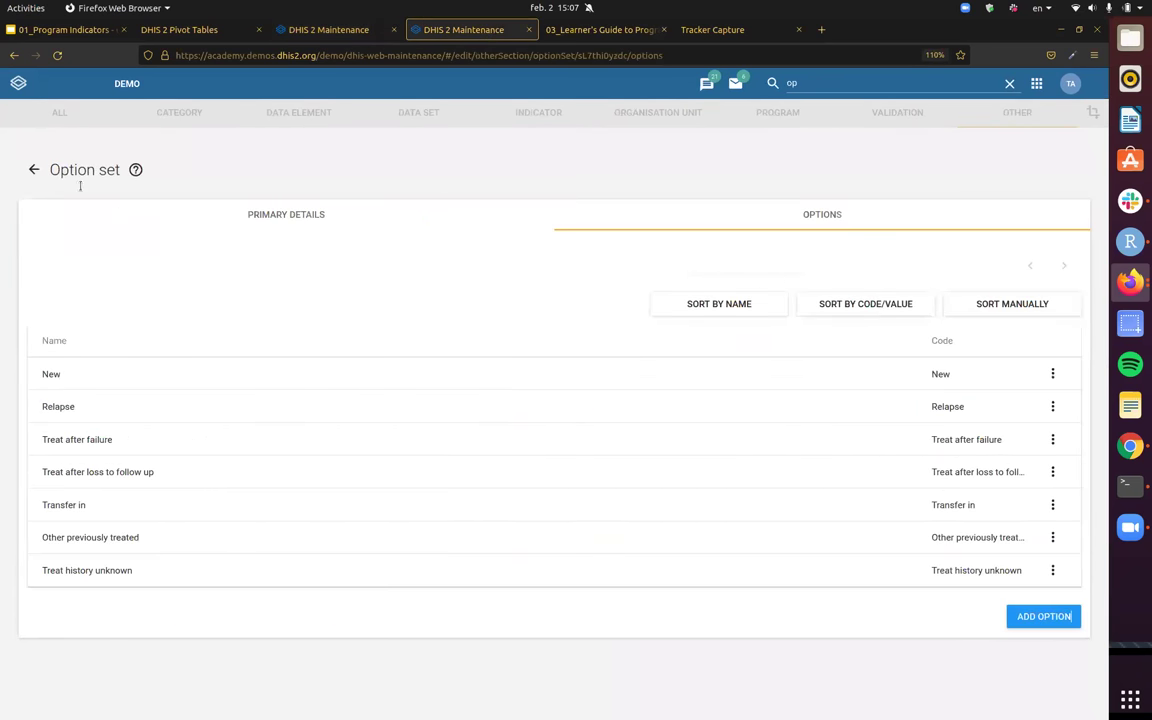
{"action": "left_click", "coordinate": [33, 167]}
{"action": "double_click", "coordinate": [313, 218]}
{"action": "type", "text": "outcome"}
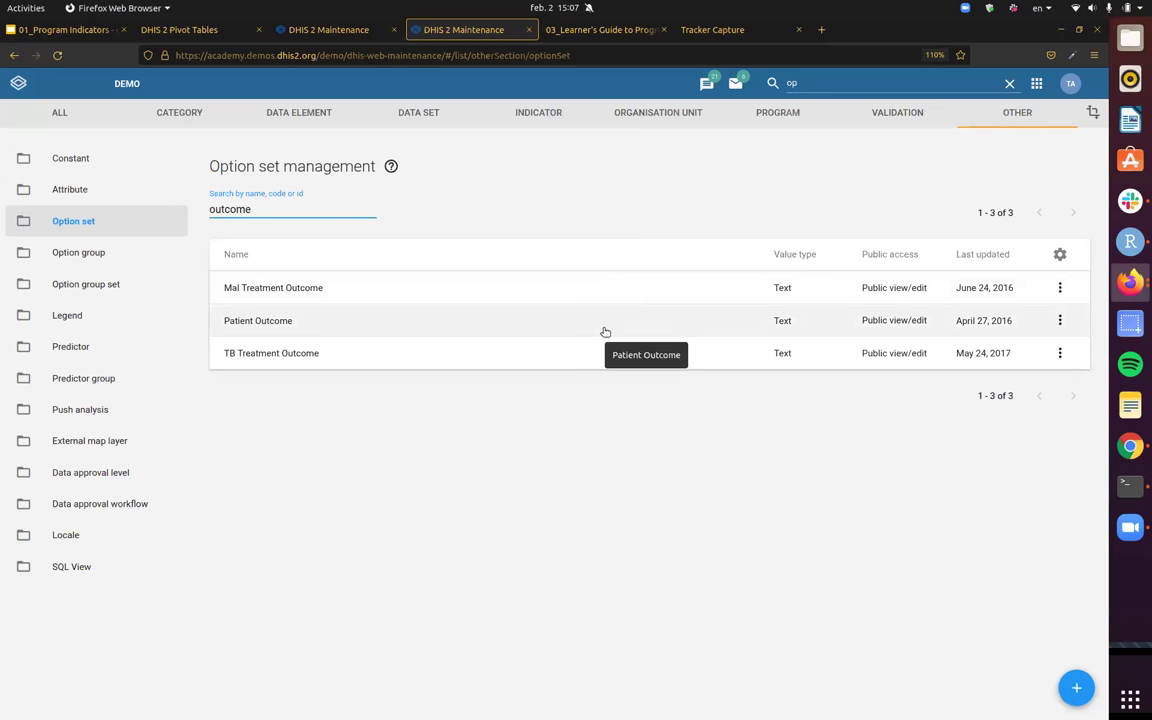
{"action": "left_click", "coordinate": [532, 353]}
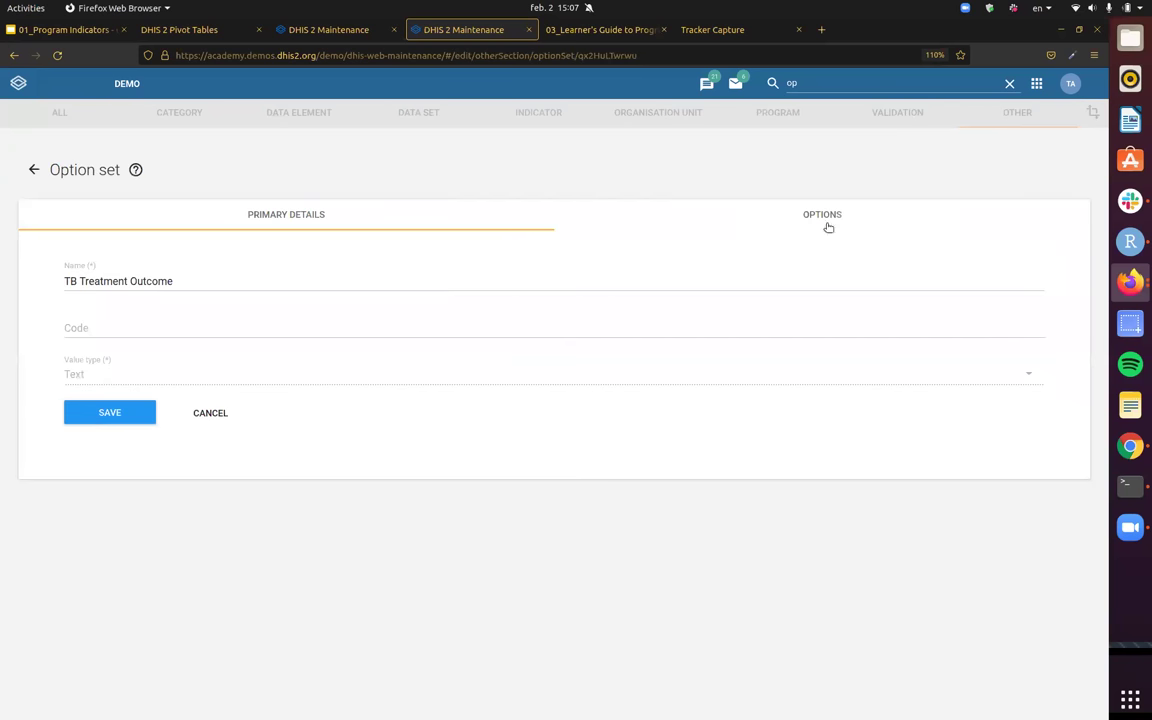
{"action": "left_click", "coordinate": [834, 216]}
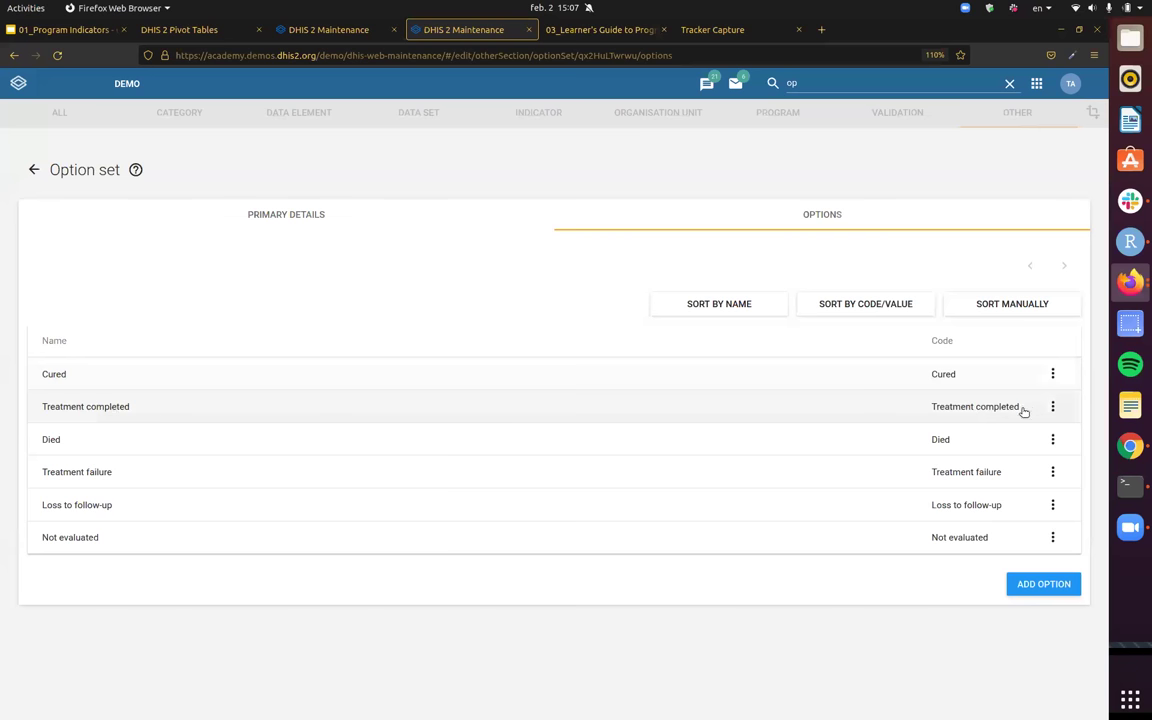
- Copy the code of the Died option and replace 'Death' with 'Died' in the indicator's filter
{"action": "double_click", "coordinate": [953, 441]}
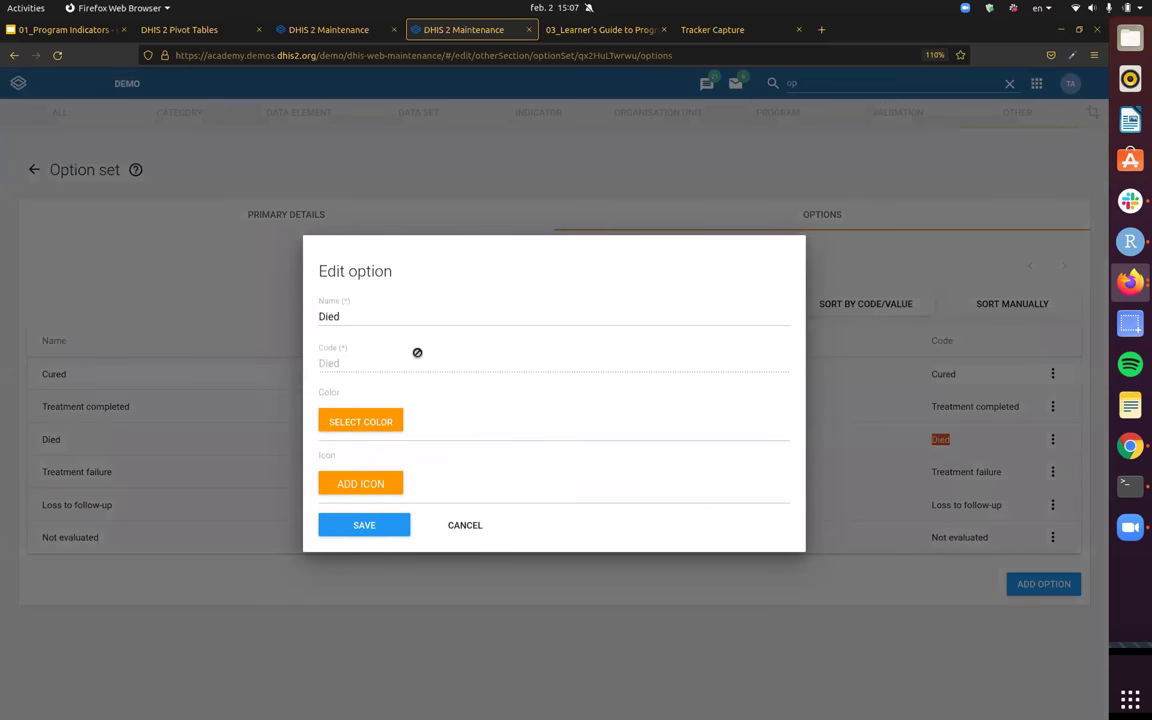
{"action": "double_click", "coordinate": [417, 352]}
{"action": "left_click", "coordinate": [475, 521]}
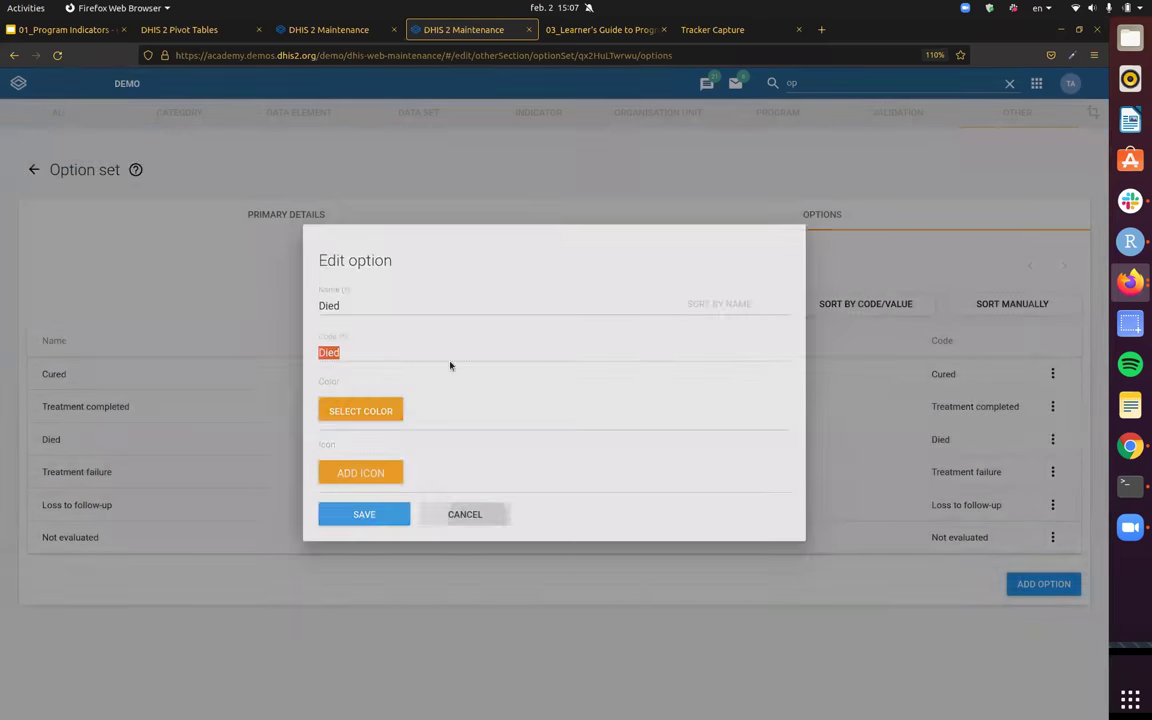
{"action": "left_click", "coordinate": [337, 31]}
{"action": "double_click", "coordinate": [250, 371]}
{"action": "key", "text": "ctrl+v"}
- Copy the code of the Treatment failure option and replace 'Failure' with 'Treatment failure' in the indicator's filter
{"action": "left_click", "coordinate": [477, 27]}
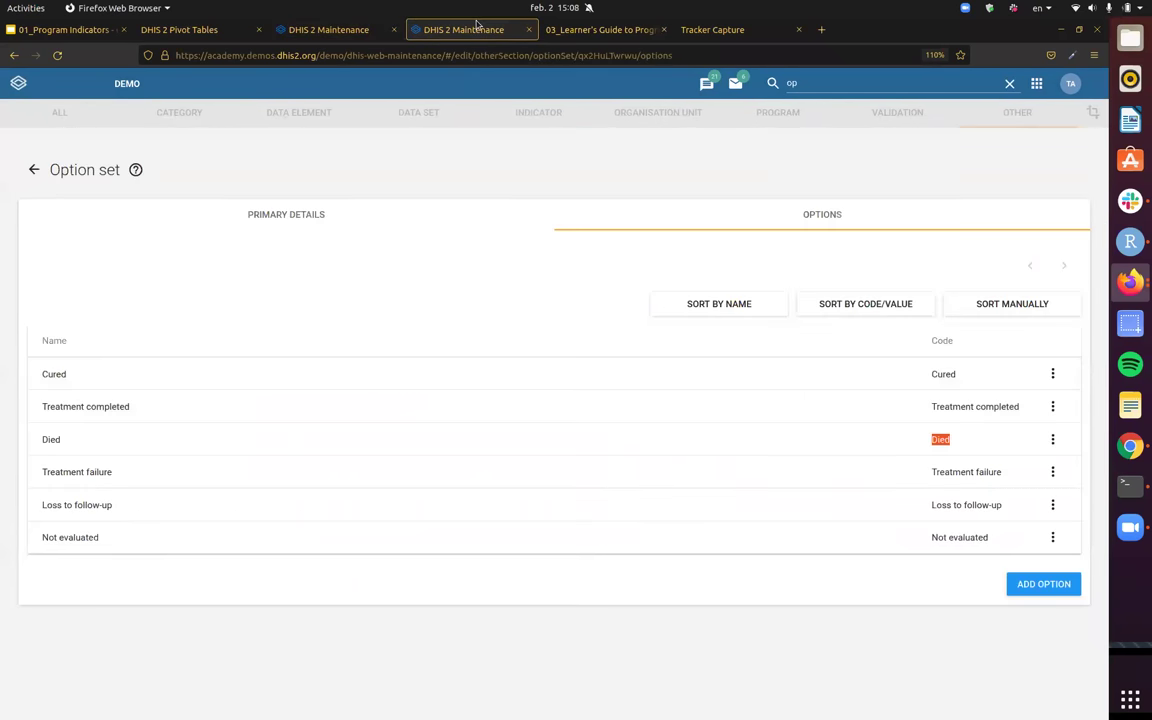
{"action": "left_click", "coordinate": [1000, 472]}
{"action": "double_click", "coordinate": [388, 363]}
{"action": "key", "text": "ctrl+a"}
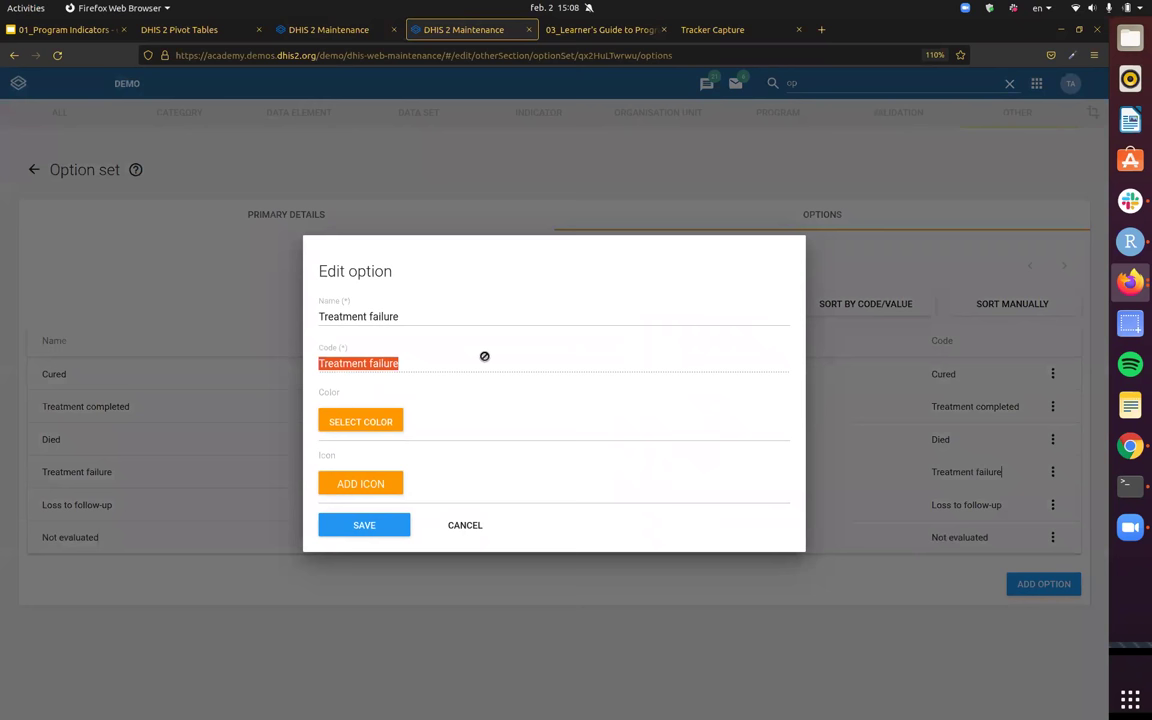
{"action": "left_click", "coordinate": [357, 36]}
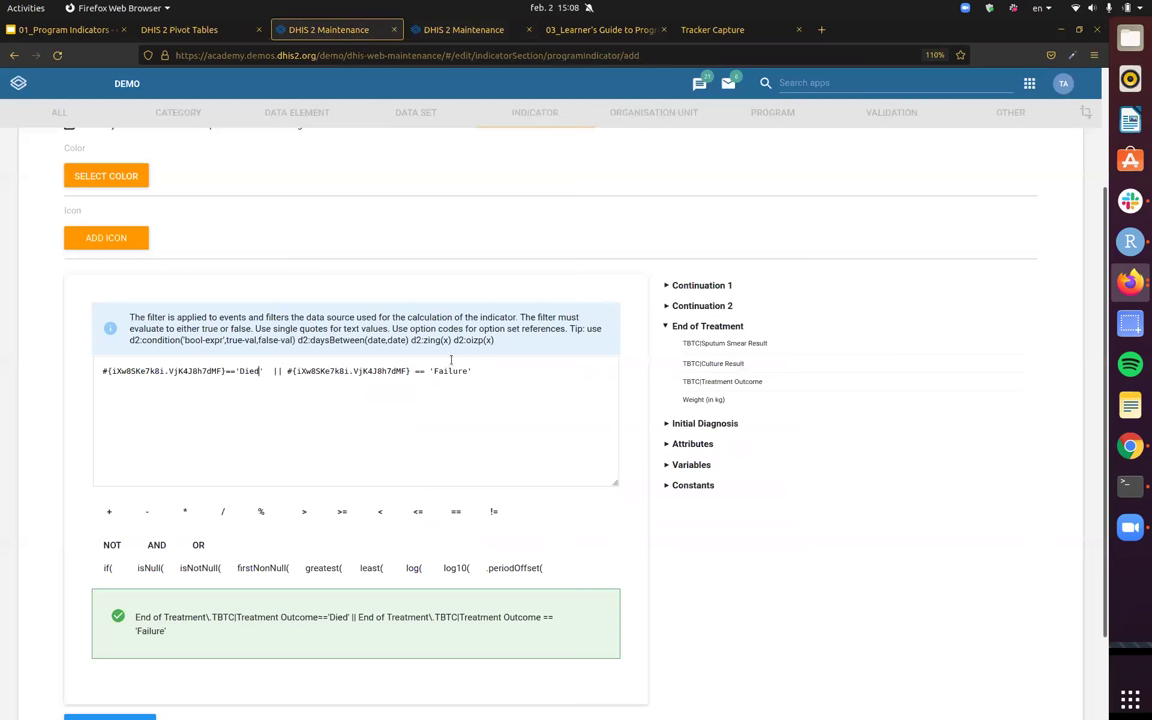
{"action": "double_click", "coordinate": [452, 371]}
{"action": "key", "text": "ctrl+v"}
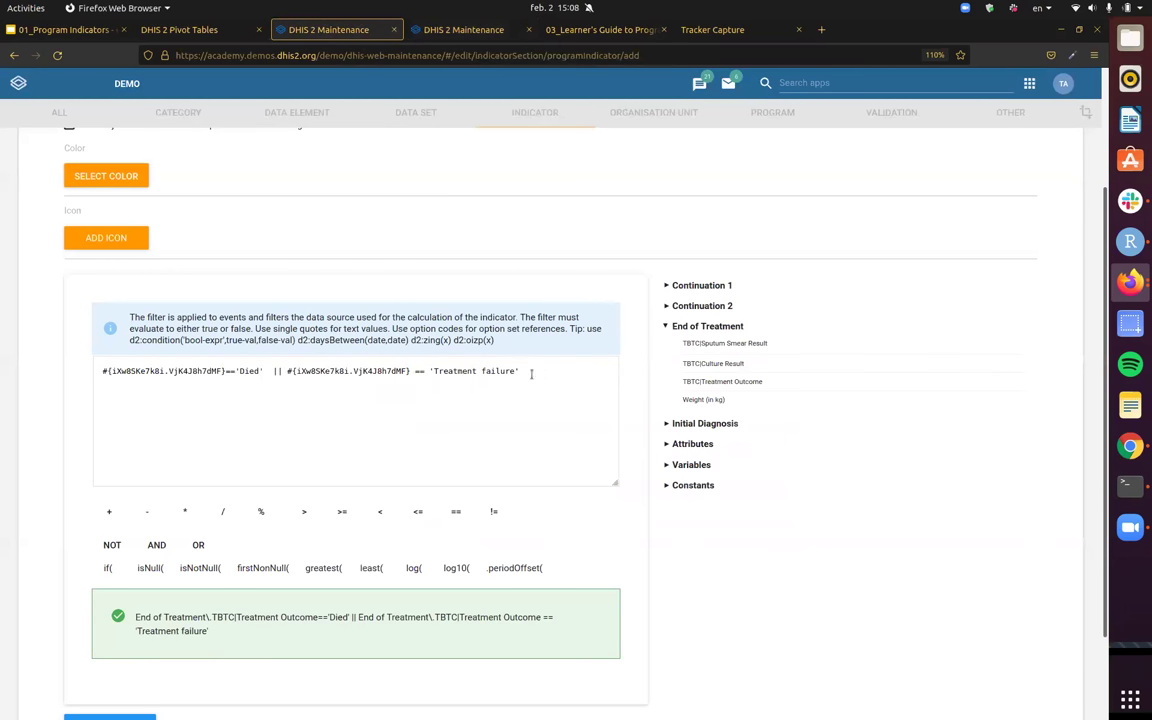
- Examine both Treatment Outcome conditions in the filter and the OR operator joining them
{"action": "scroll", "coordinate": [291, 563], "scroll_direction": "down", "scroll_amount": 2}
{"action": "scroll", "coordinate": [240, 400], "scroll_direction": "up", "scroll_amount": 1}
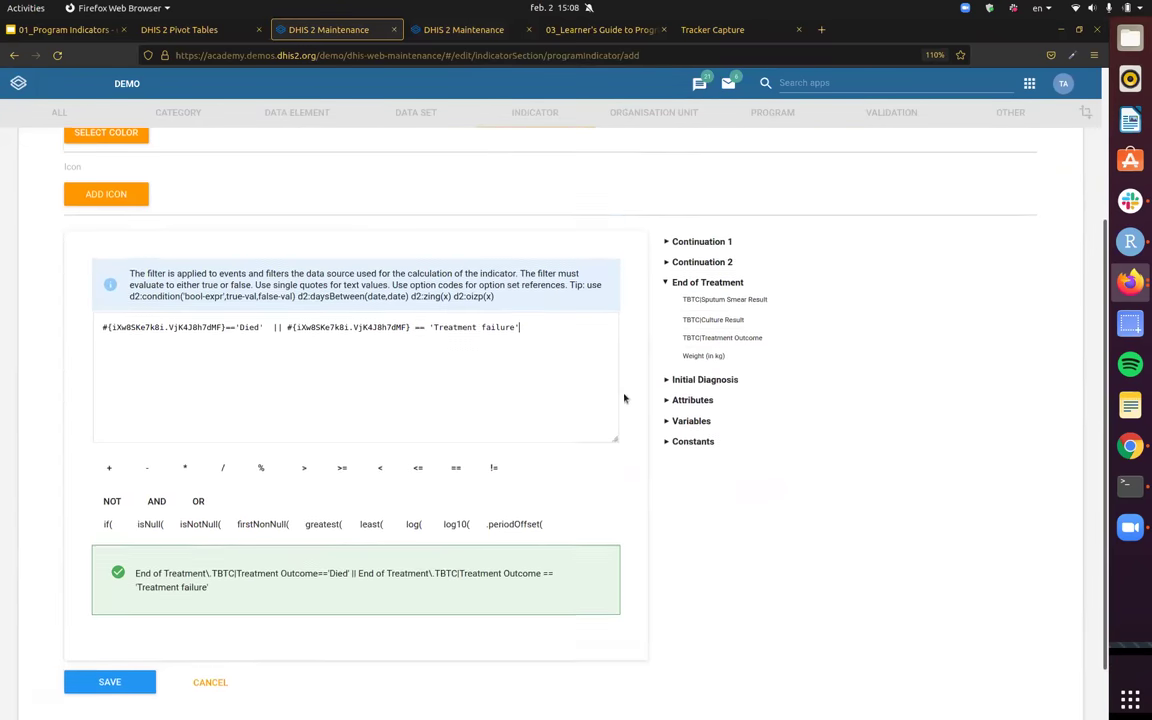
{"action": "scroll", "coordinate": [251, 443], "scroll_direction": "up", "scroll_amount": 1}
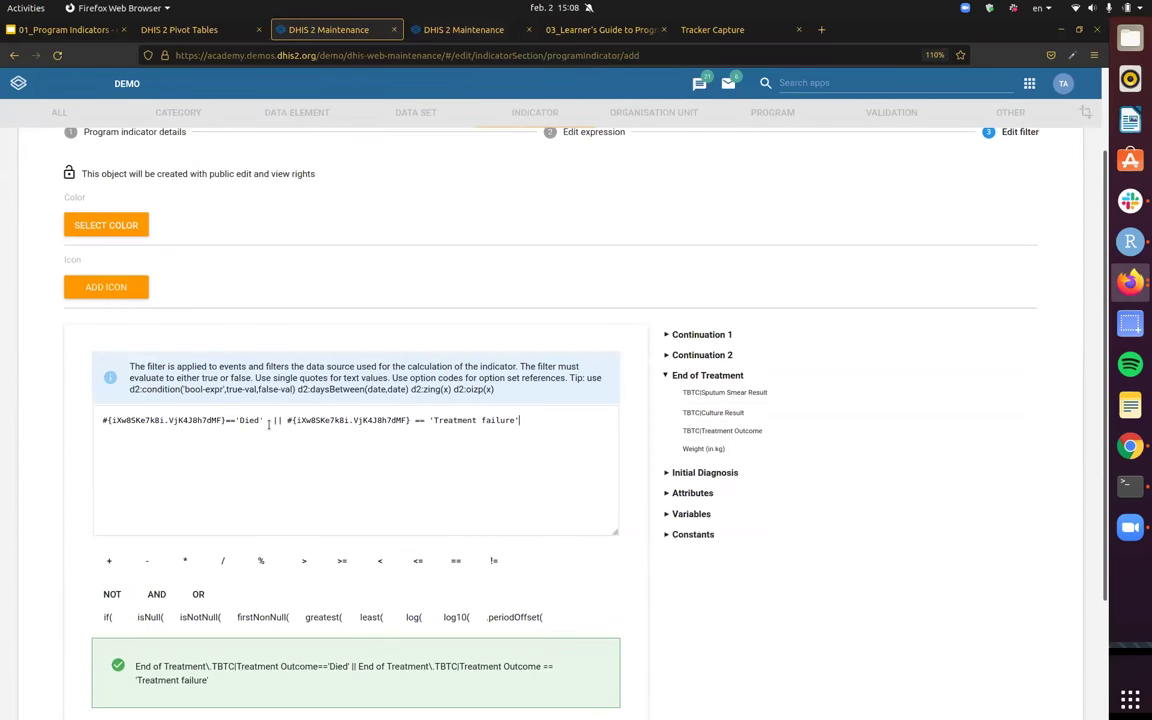
{"action": "scroll", "coordinate": [689, 403], "scroll_direction": "up", "scroll_amount": 1}
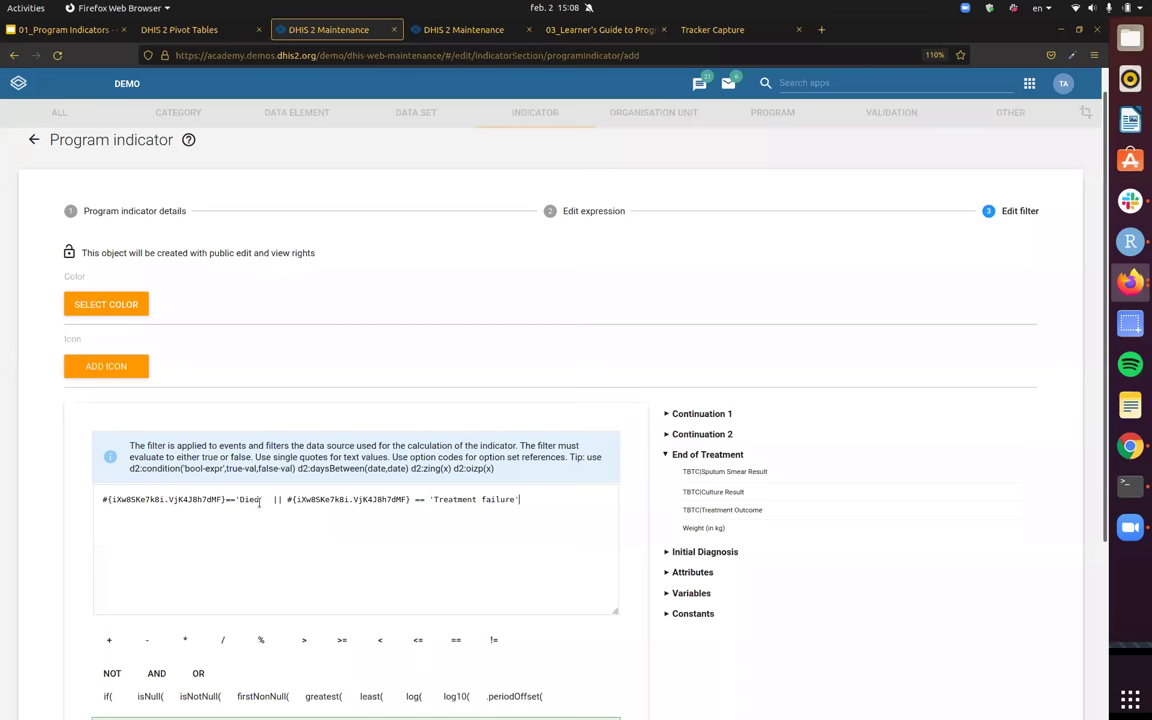
{"action": "double_click", "coordinate": [200, 499]}
{"action": "left_click", "coordinate": [287, 500]}
{"action": "left_click_drag", "start_coordinate": [103, 499], "coordinate": [479, 499]}
{"action": "left_click", "coordinate": [287, 499]}
{"action": "left_click", "coordinate": [479, 499]}
{"action": "scroll", "coordinate": [596, 450], "scroll_direction": "down", "scroll_amount": 1}
{"action": "scroll", "coordinate": [605, 461], "scroll_direction": "up", "scroll_amount": 1}
- Return to the program indicator details, check the settings and save the new indicator
{"action": "left_click", "coordinate": [593, 211]}
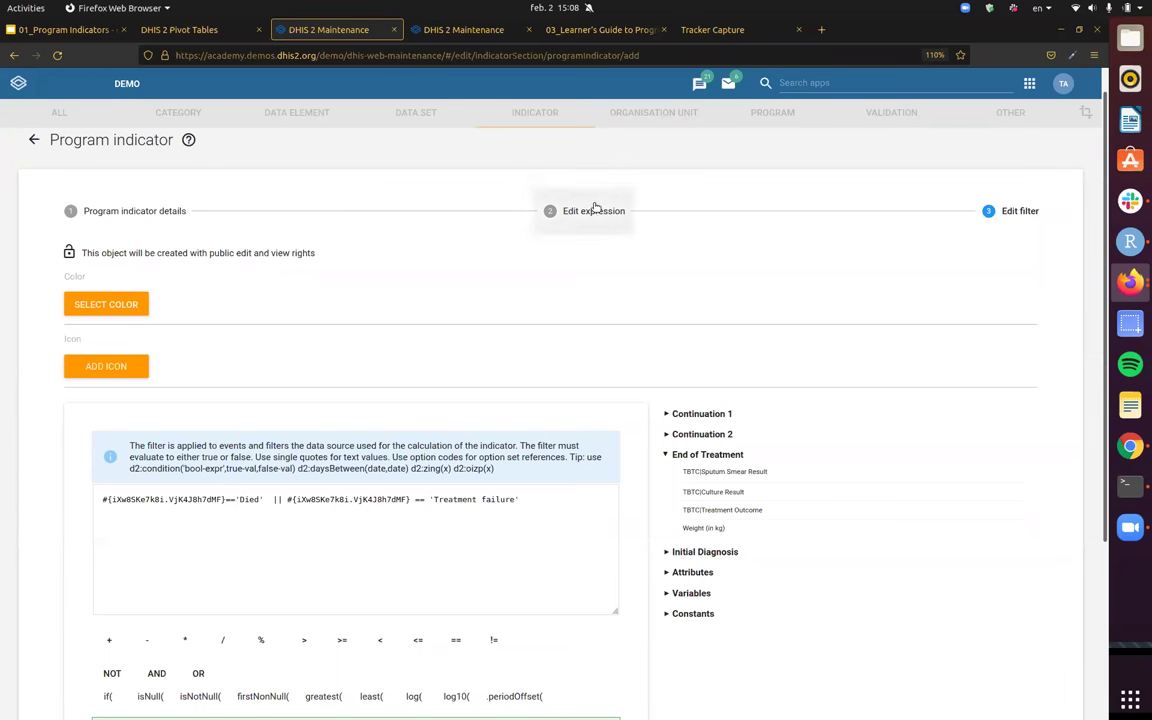
{"action": "left_click", "coordinate": [123, 215]}
{"action": "scroll", "coordinate": [352, 352], "scroll_direction": "down", "scroll_amount": 15}
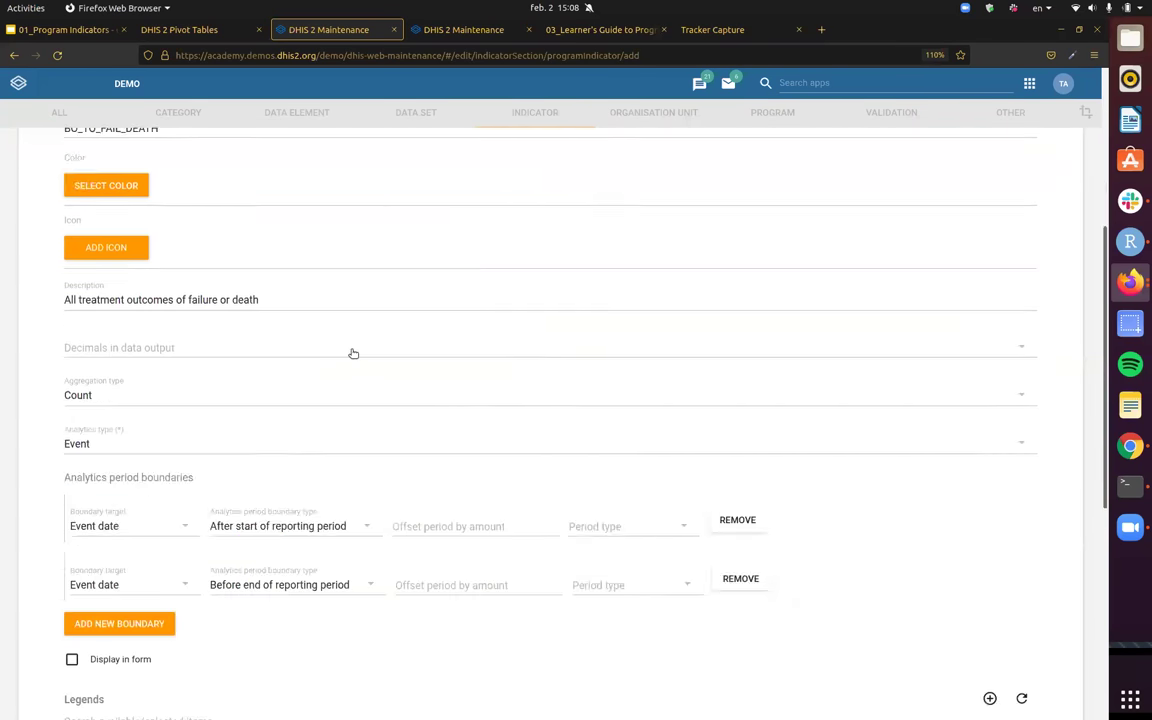
{"action": "scroll", "coordinate": [318, 313], "scroll_direction": "down", "scroll_amount": 5}
{"action": "left_click", "coordinate": [110, 616]}
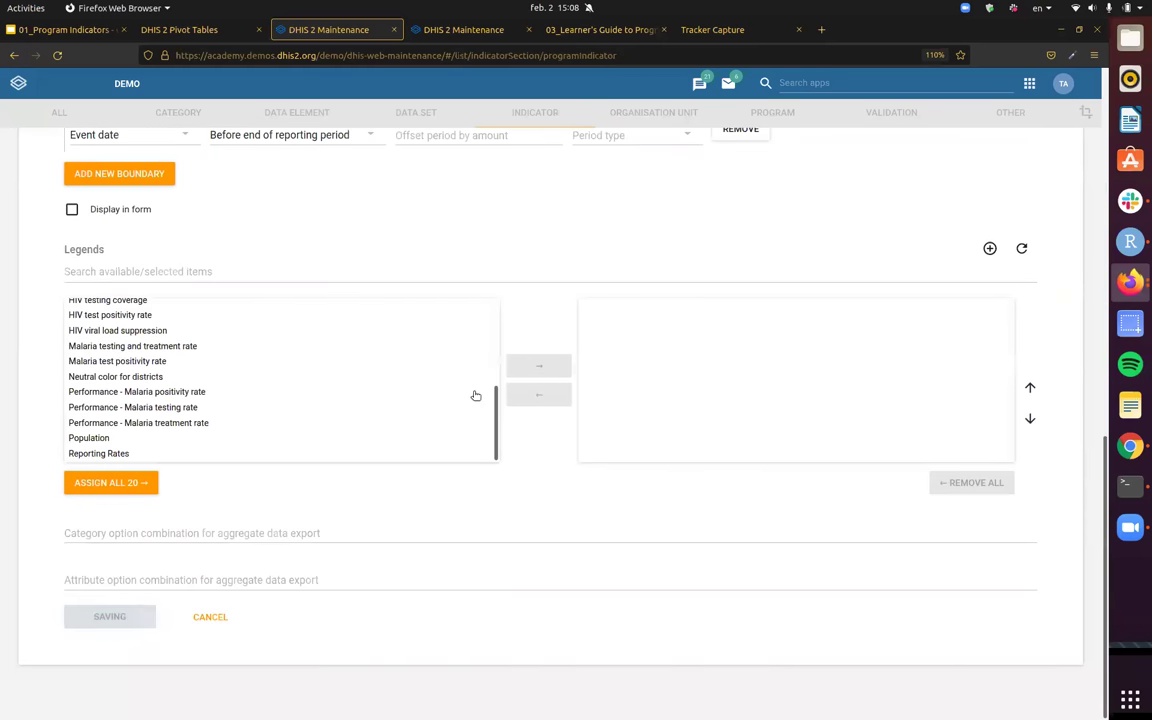
- Switch to Pivot Tables and reload the list of program indicators for the TB Treatment Card program
{"action": "left_click", "coordinate": [180, 30]}
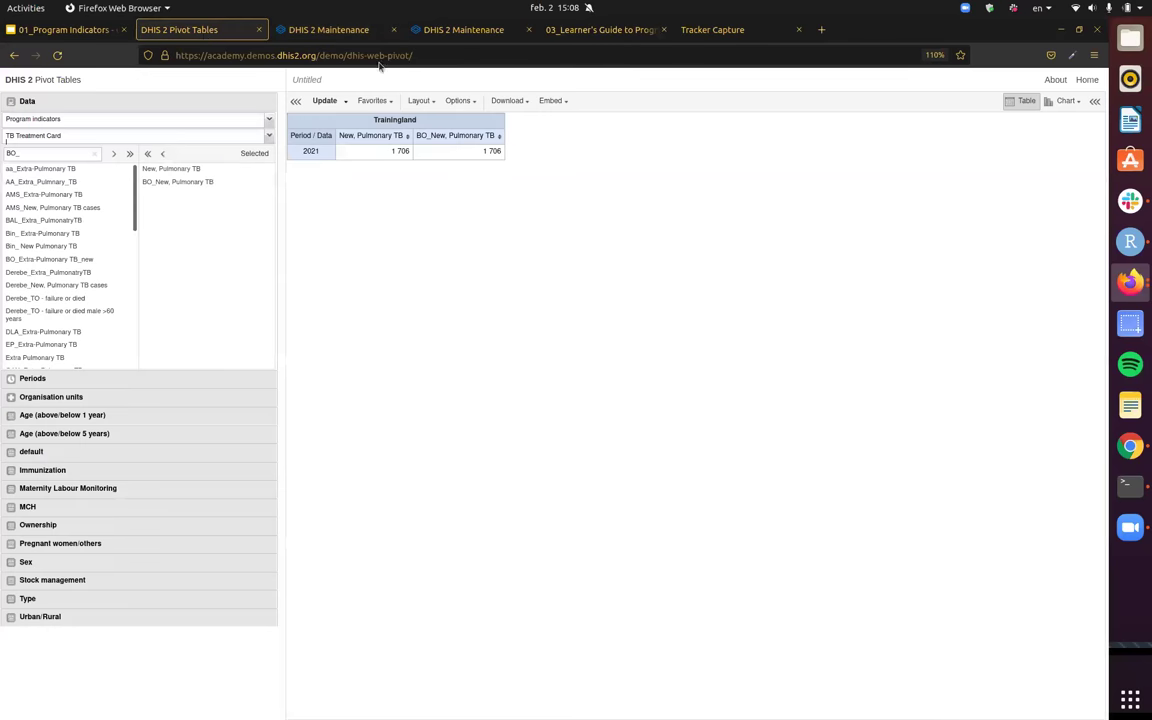
{"action": "left_click", "coordinate": [129, 118]}
{"action": "left_click", "coordinate": [125, 146]}
{"action": "left_click", "coordinate": [130, 118]}
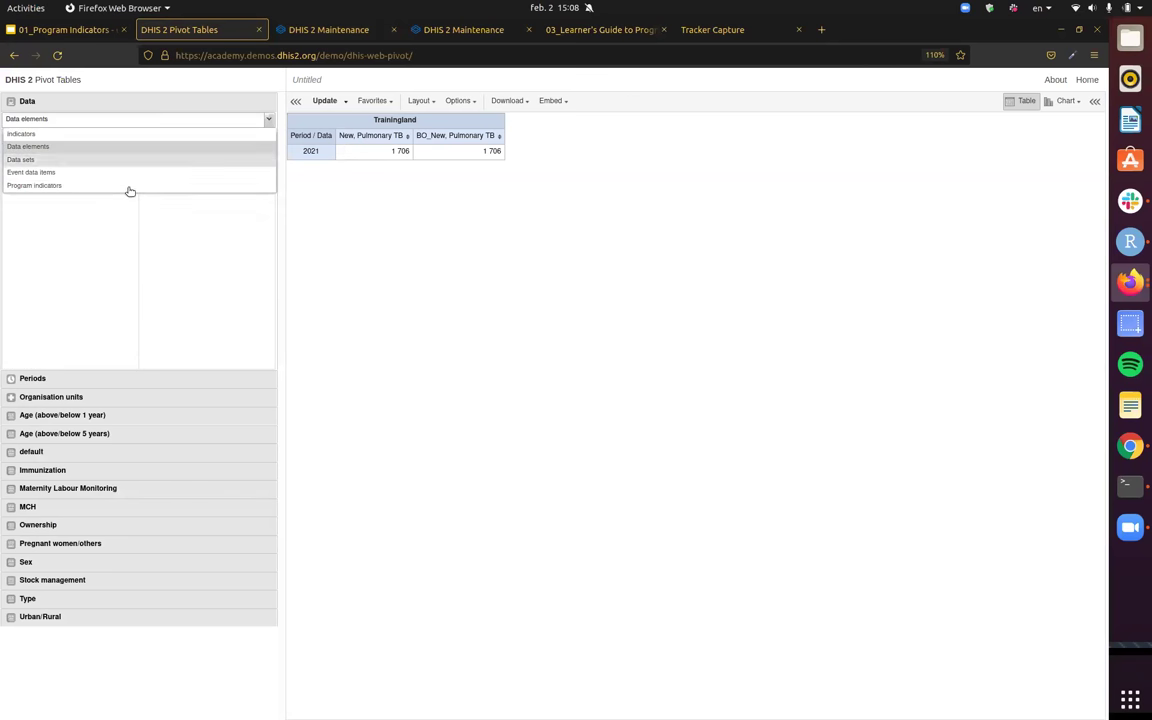
{"action": "left_click", "coordinate": [35, 185]}
{"action": "left_click", "coordinate": [64, 135]}
{"action": "left_click", "coordinate": [45, 188]}
{"action": "left_click", "coordinate": [75, 135]}
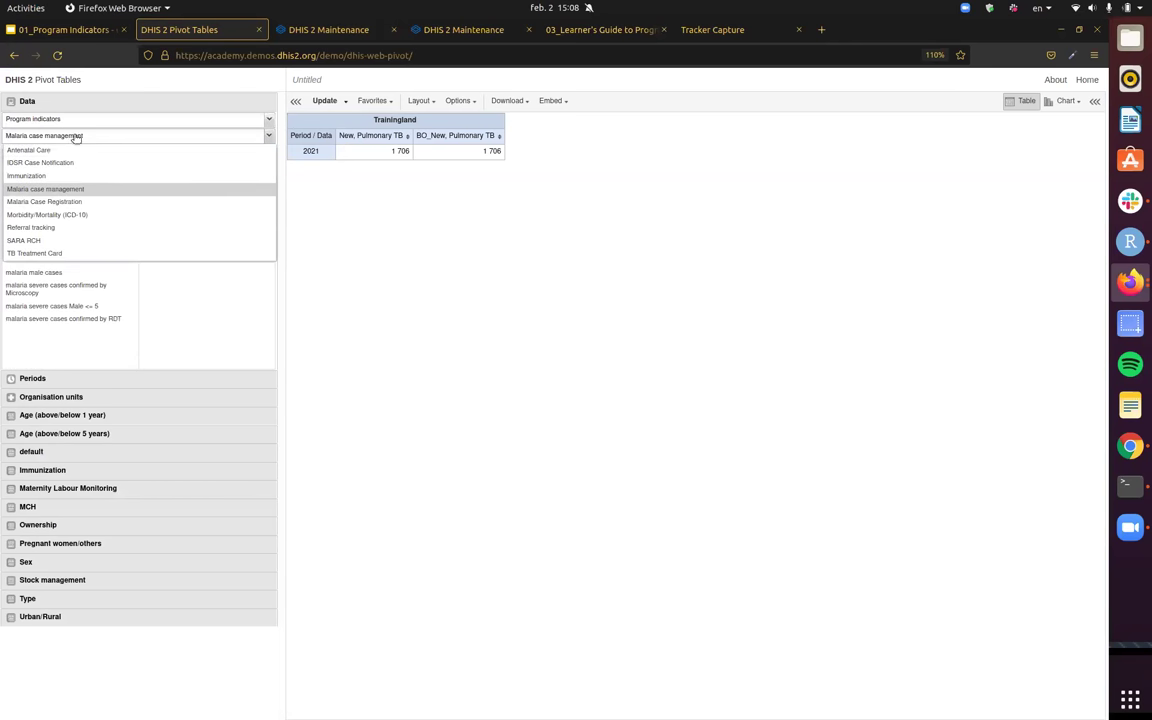
{"action": "left_click", "coordinate": [69, 253]}
{"action": "left_click", "coordinate": [94, 157]}
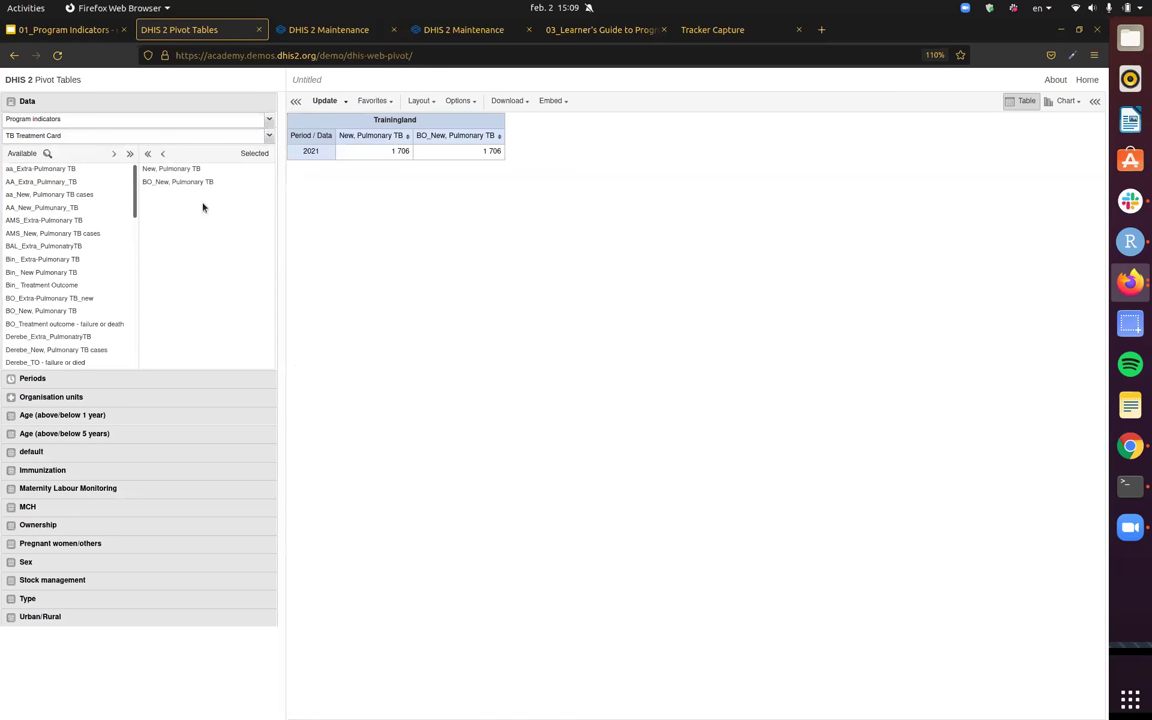
- Filter the available indicators by 'BO_', select 'BO_Treatment outcome - failure or death' and remove both New, Pulmonary TB indicators from the selection
{"action": "left_click", "coordinate": [42, 153]}
{"action": "type", "text": "BO_"}
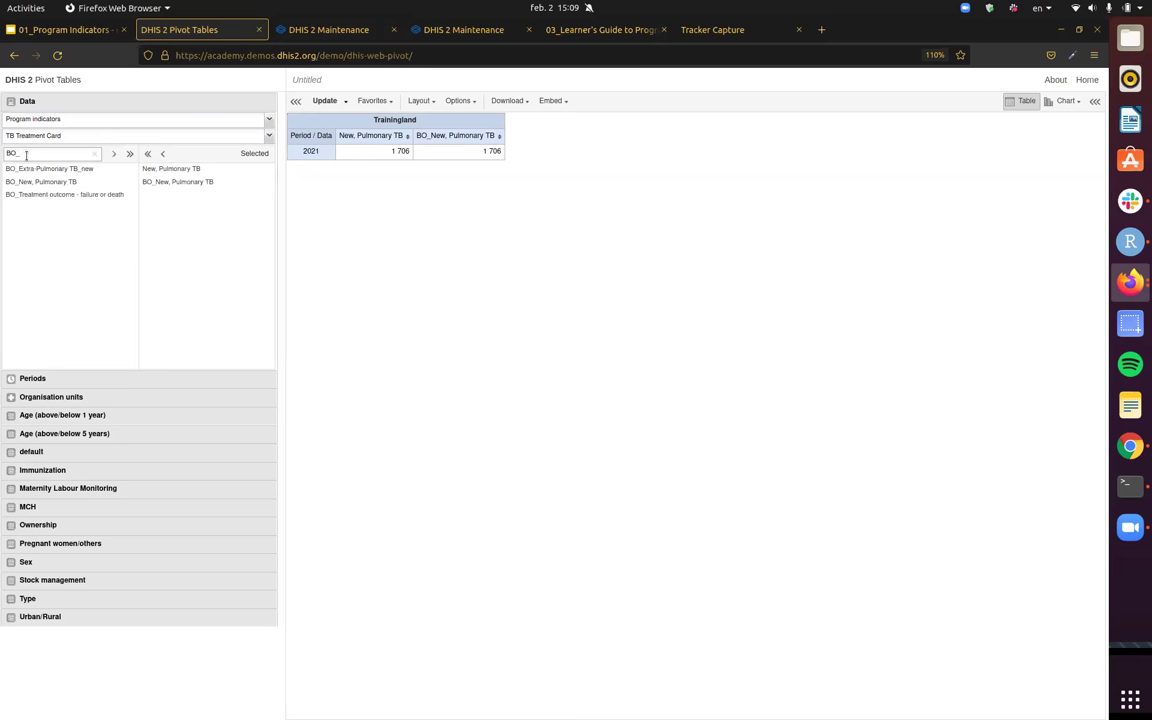
{"action": "double_click", "coordinate": [84, 196]}
{"action": "double_click", "coordinate": [172, 182]}
{"action": "double_click", "coordinate": [176, 169]}
- Find 'Treatment outcome - failure or death' by filtering with 'treat', add it to the selection and update the pivot table
{"action": "double_click", "coordinate": [40, 155]}
{"action": "type", "text": "treat"}
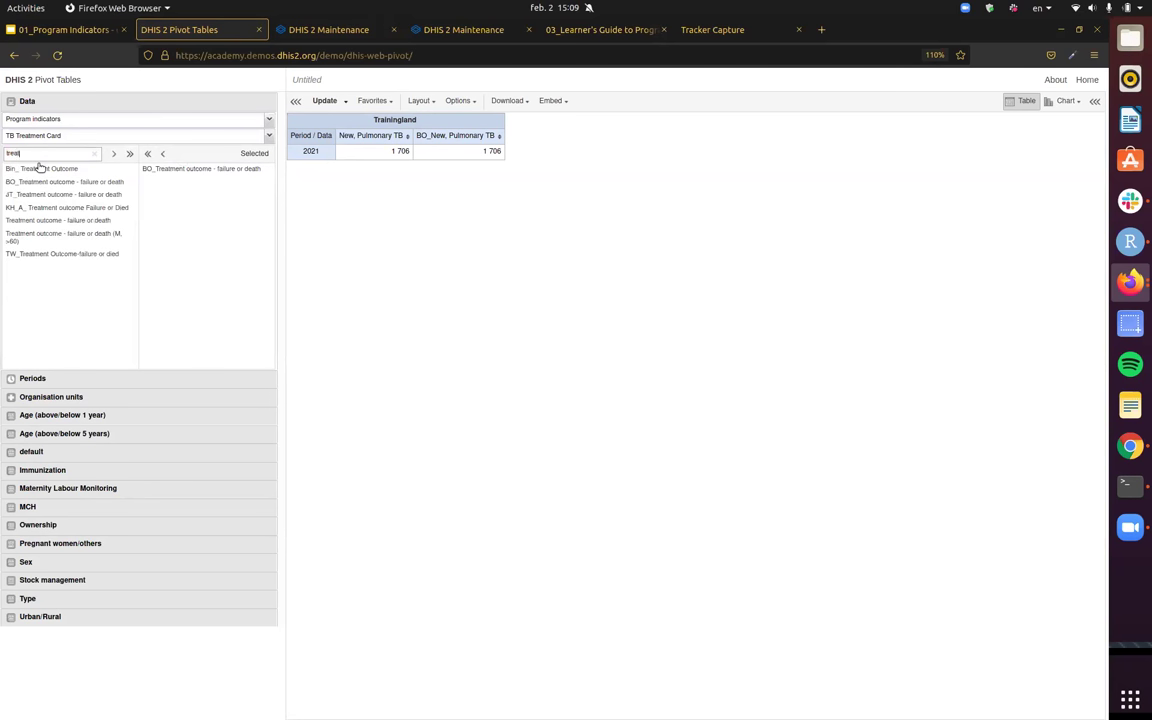
{"action": "double_click", "coordinate": [66, 220]}
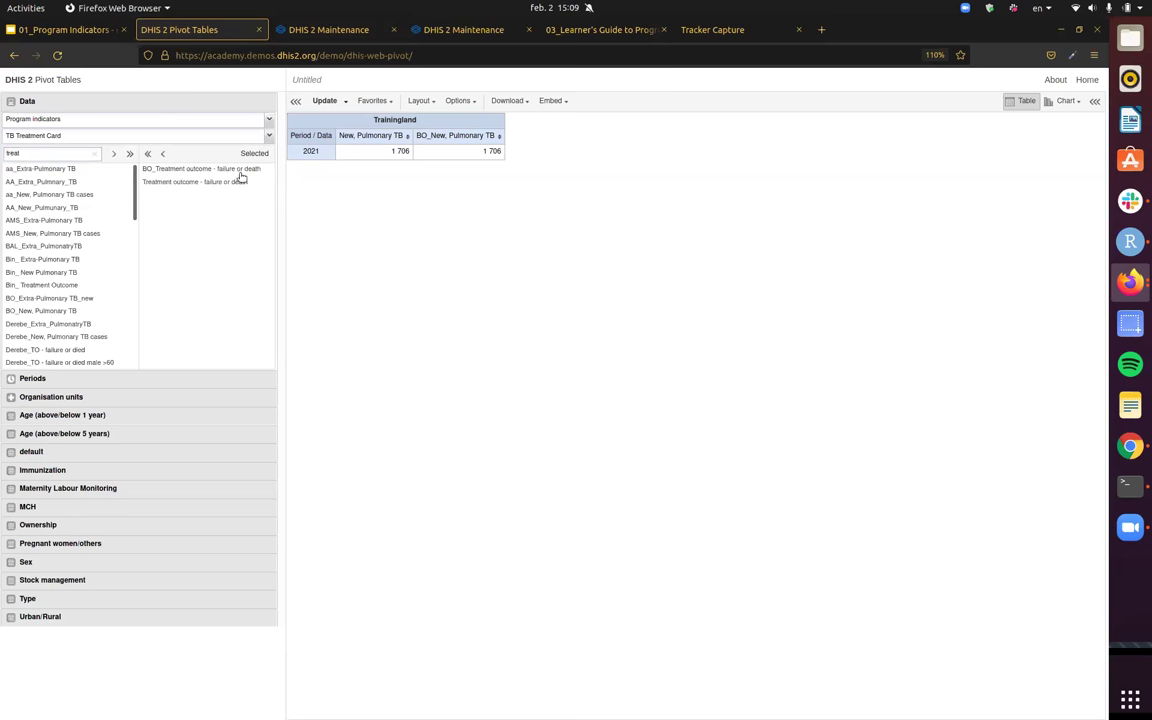
{"action": "left_click", "coordinate": [324, 101]}
{"action": "left_click", "coordinate": [325, 101]}
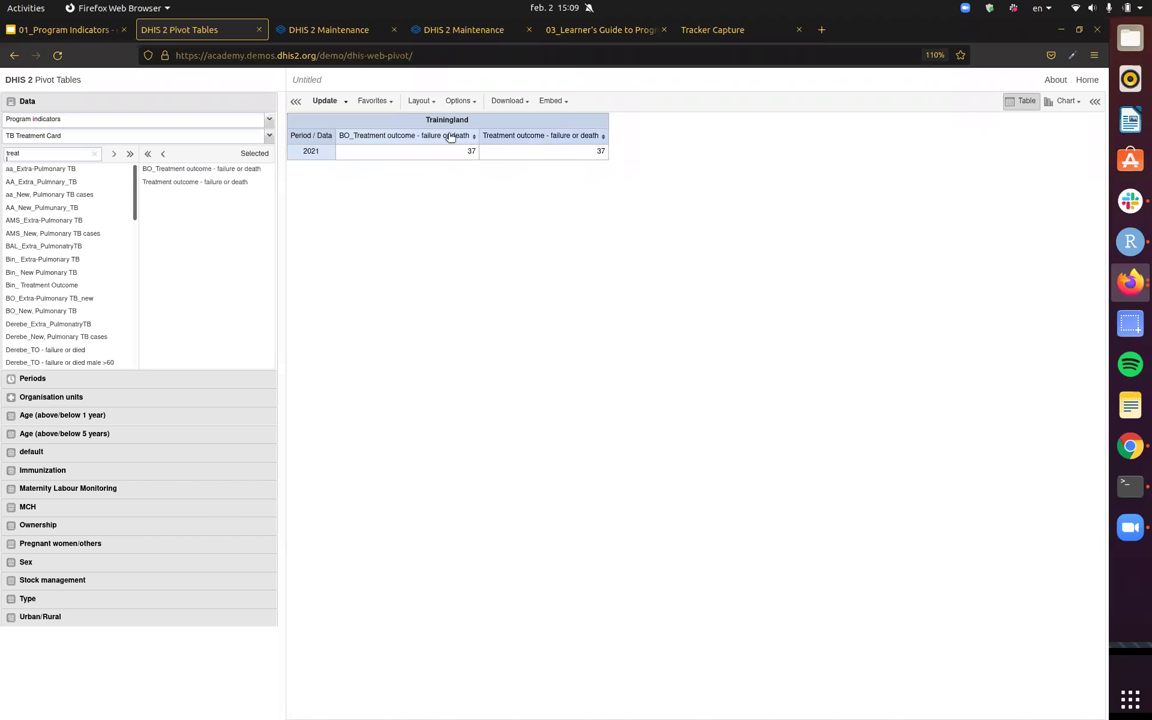
- Examine the Exercise 2 and Exercise 3 indicator definitions in the Learner's Guide to Program Indicators
{"action": "left_click", "coordinate": [624, 34]}
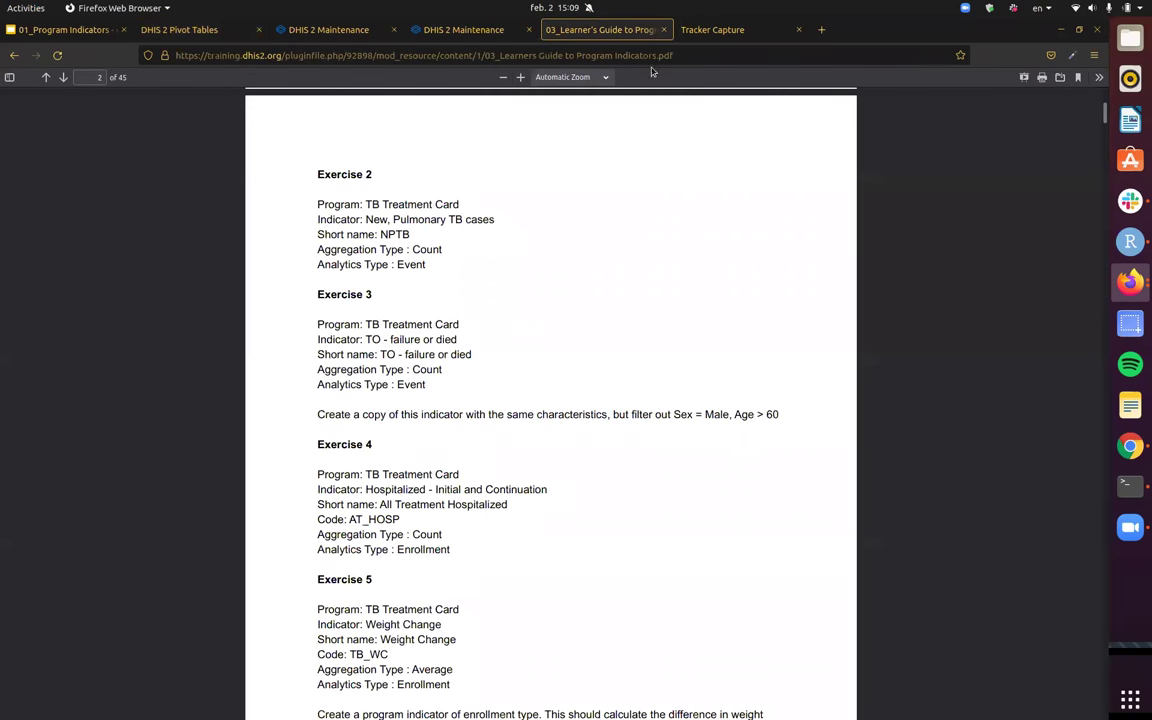
{"action": "scroll", "coordinate": [638, 399], "scroll_direction": "down", "scroll_amount": 3}
{"action": "scroll", "coordinate": [733, 430], "scroll_direction": "up", "scroll_amount": 5}
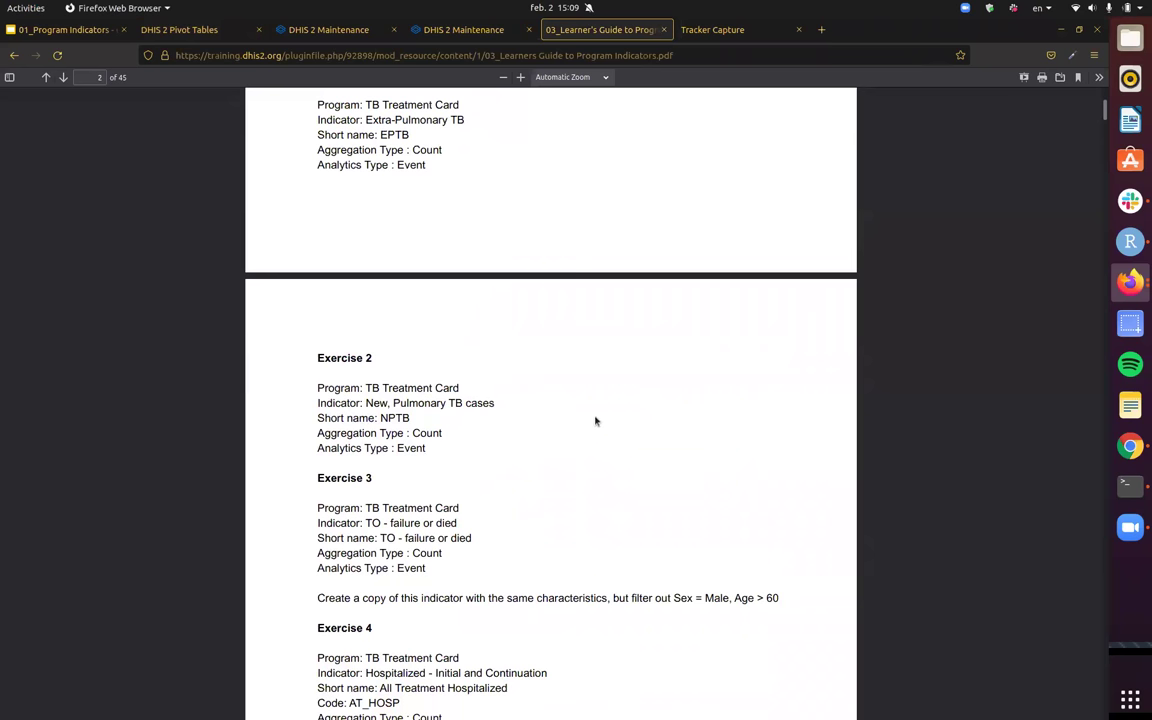
{"action": "scroll", "coordinate": [624, 414], "scroll_direction": "up", "scroll_amount": 1}
{"action": "scroll", "coordinate": [698, 435], "scroll_direction": "down", "scroll_amount": 1}
{"action": "scroll", "coordinate": [699, 352], "scroll_direction": "up", "scroll_amount": 2}
{"action": "scroll", "coordinate": [675, 479], "scroll_direction": "down", "scroll_amount": 1}
{"action": "scroll", "coordinate": [675, 479], "scroll_direction": "down", "scroll_amount": 1}
{"action": "scroll", "coordinate": [482, 408], "scroll_direction": "down", "scroll_amount": 1}
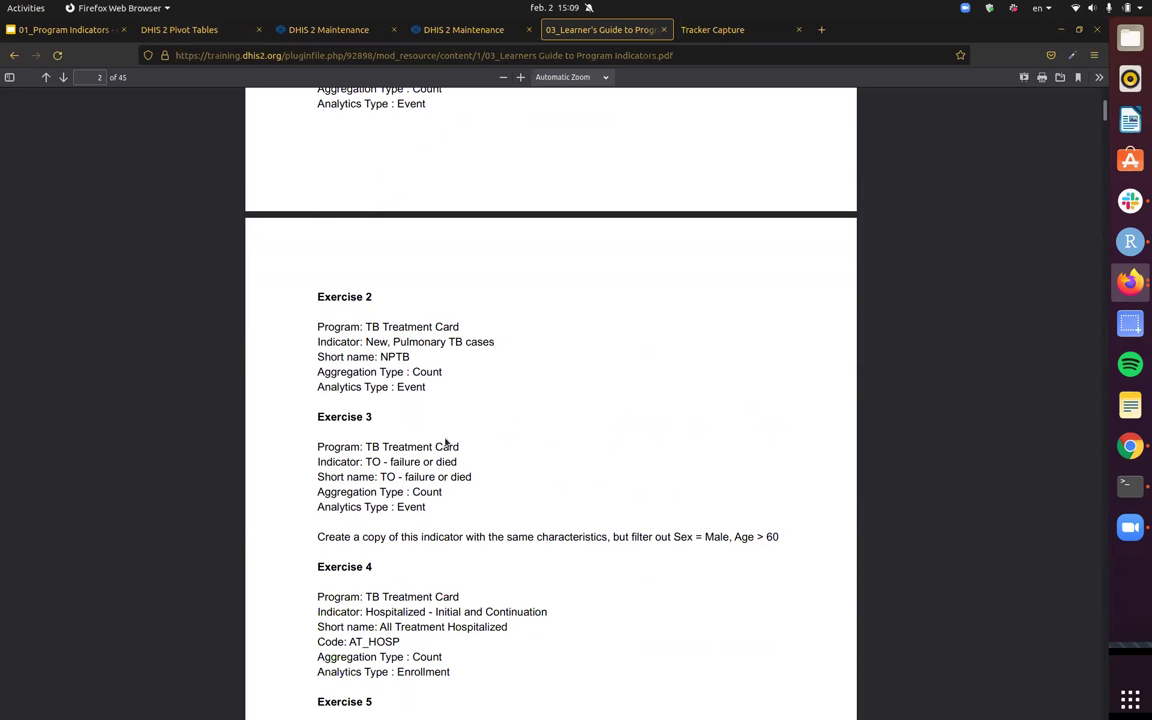
{"action": "left_click_drag", "start_coordinate": [368, 341], "coordinate": [514, 345]}
{"action": "left_click", "coordinate": [507, 342]}
{"action": "left_click_drag", "start_coordinate": [364, 461], "coordinate": [458, 463]}
{"action": "left_click", "coordinate": [450, 463]}
{"action": "left_click_drag", "start_coordinate": [367, 461], "coordinate": [486, 465]}
{"action": "left_click", "coordinate": [486, 465]}
- Read the Exercise 3 instruction about copying the indicator and filtering by sex and age
{"action": "scroll", "coordinate": [537, 491], "scroll_direction": "up", "scroll_amount": 1}
{"action": "scroll", "coordinate": [467, 538], "scroll_direction": "down", "scroll_amount": 1}
{"action": "double_click", "coordinate": [684, 537]}
{"action": "left_click", "coordinate": [670, 571]}
{"action": "triple_click", "coordinate": [570, 537]}
{"action": "left_click", "coordinate": [567, 564]}
{"action": "triple_click", "coordinate": [548, 537]}
{"action": "left_click", "coordinate": [599, 548]}
{"action": "left_click_drag", "start_coordinate": [673, 537], "coordinate": [634, 501]}
{"action": "left_click", "coordinate": [765, 536]}
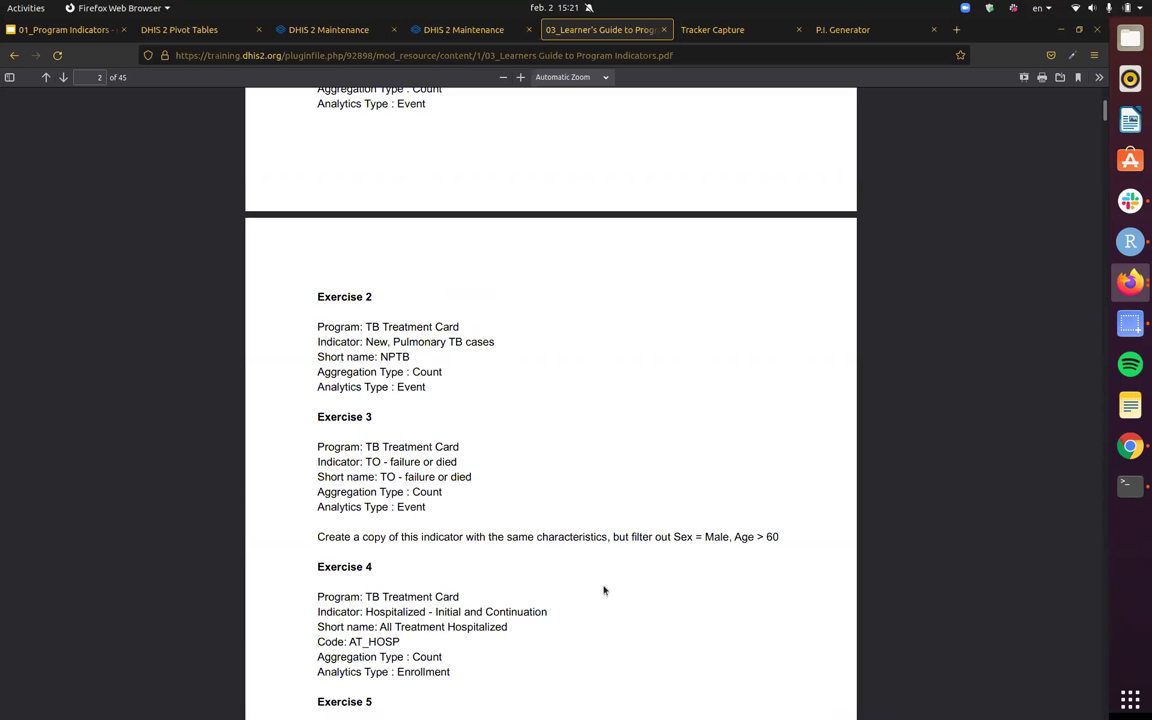
- Look at the program indicator list in Maintenance, then reread Exercise 3's copy instruction and its sex and age conditions in the guide
{"action": "left_click", "coordinate": [328, 29]}
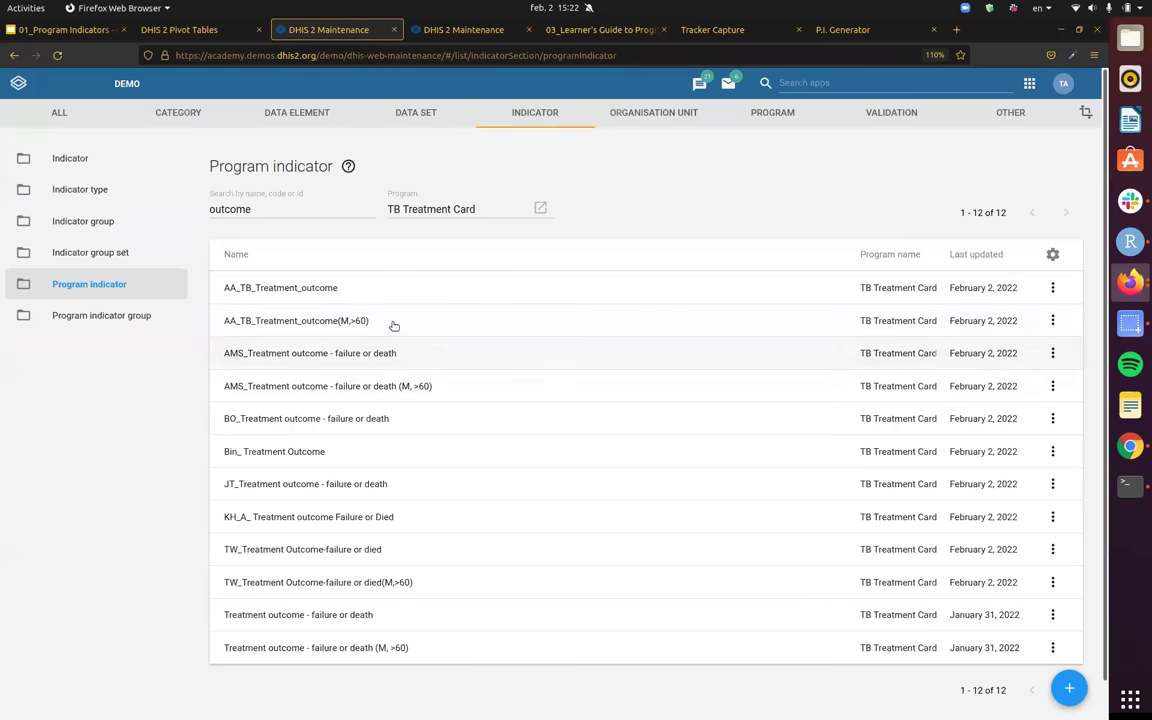
{"action": "double_click", "coordinate": [269, 209]}
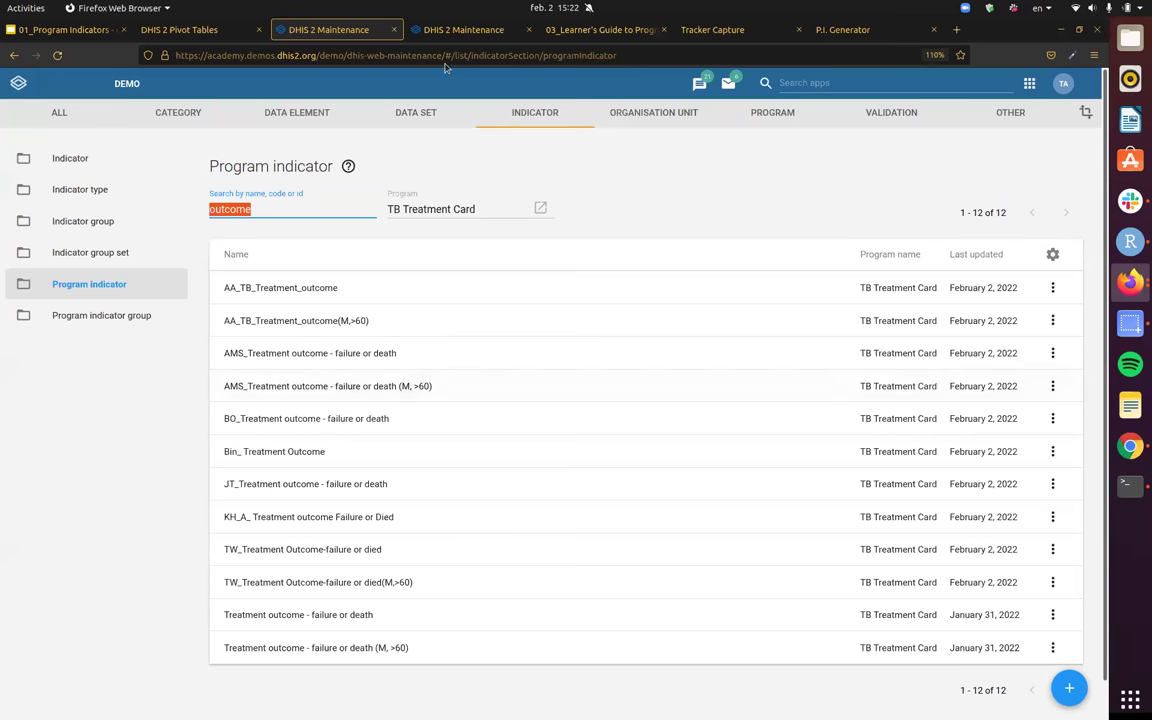
{"action": "left_click", "coordinate": [542, 27]}
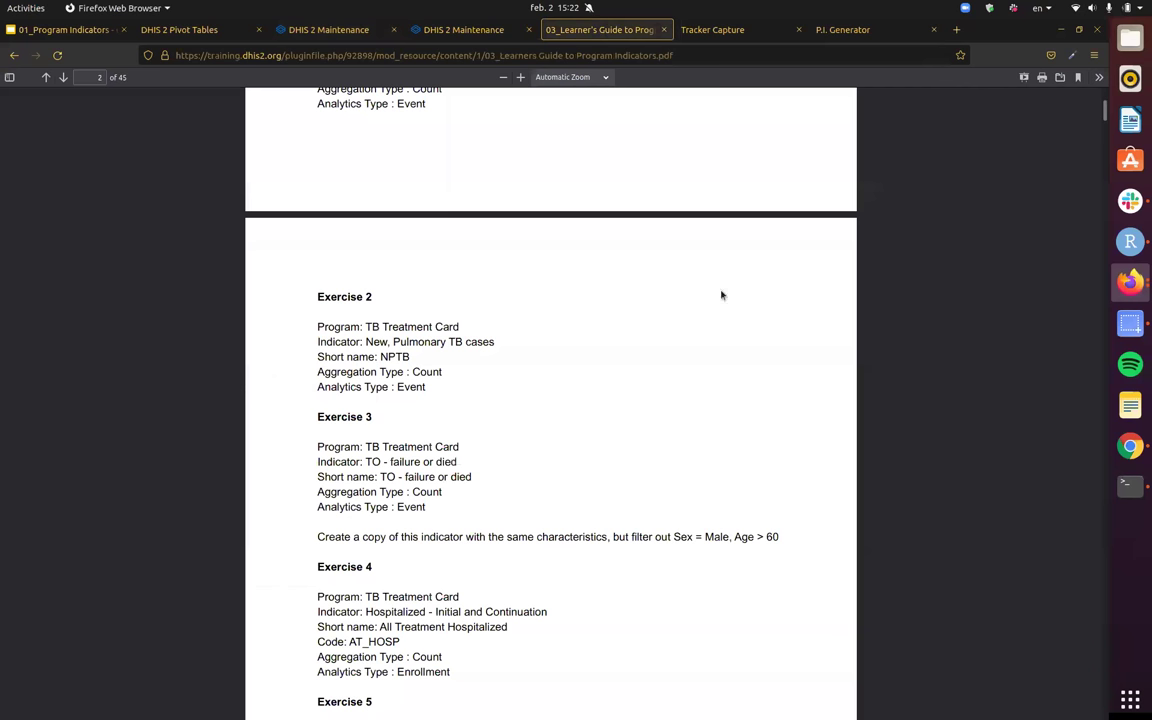
{"action": "left_click_drag", "start_coordinate": [319, 537], "coordinate": [694, 537]}
{"action": "left_click", "coordinate": [456, 549]}
{"action": "scroll", "coordinate": [470, 470], "scroll_direction": "down", "scroll_amount": 1}
{"action": "left_click_drag", "start_coordinate": [365, 400], "coordinate": [465, 409]}
{"action": "left_click", "coordinate": [410, 402]}
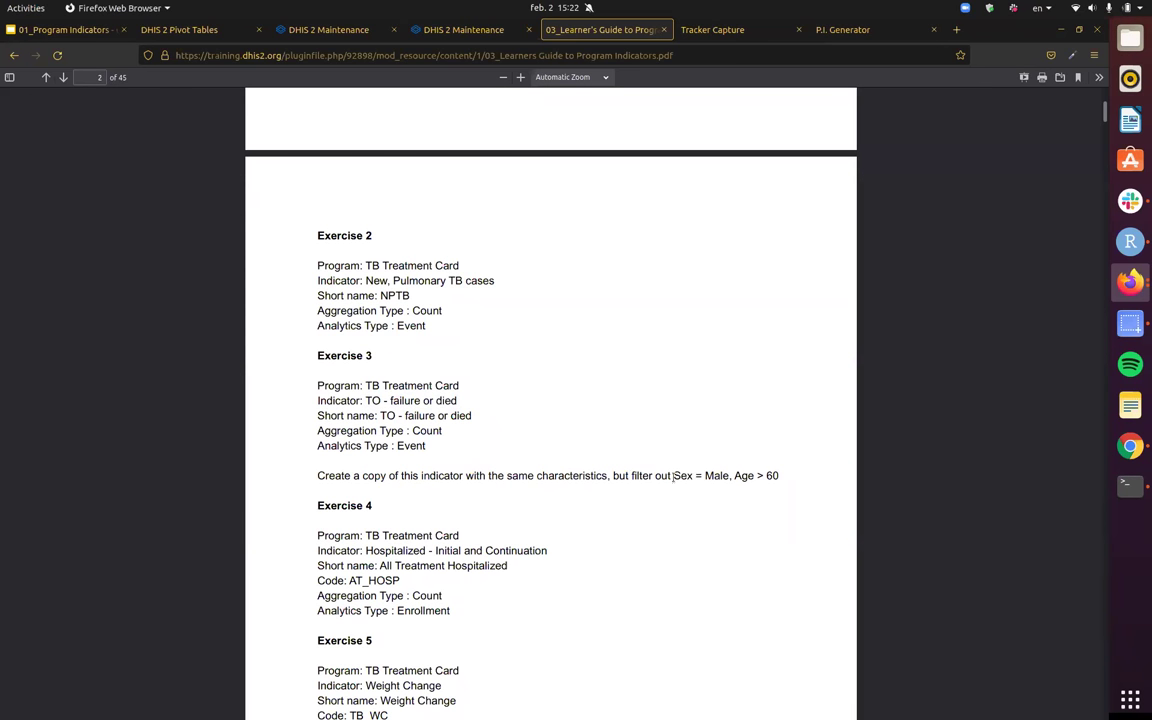
{"action": "left_click_drag", "start_coordinate": [675, 476], "coordinate": [778, 476]}
{"action": "left_click", "coordinate": [737, 481]}
{"action": "left_click", "coordinate": [778, 477]}
{"action": "scroll", "coordinate": [560, 455], "scroll_direction": "up", "scroll_amount": 2}
{"action": "scroll", "coordinate": [442, 454], "scroll_direction": "down", "scroll_amount": 2}
- Cancel editing the Treatment failure option in the other Maintenance tab and return to the option set list
{"action": "left_click", "coordinate": [463, 30]}
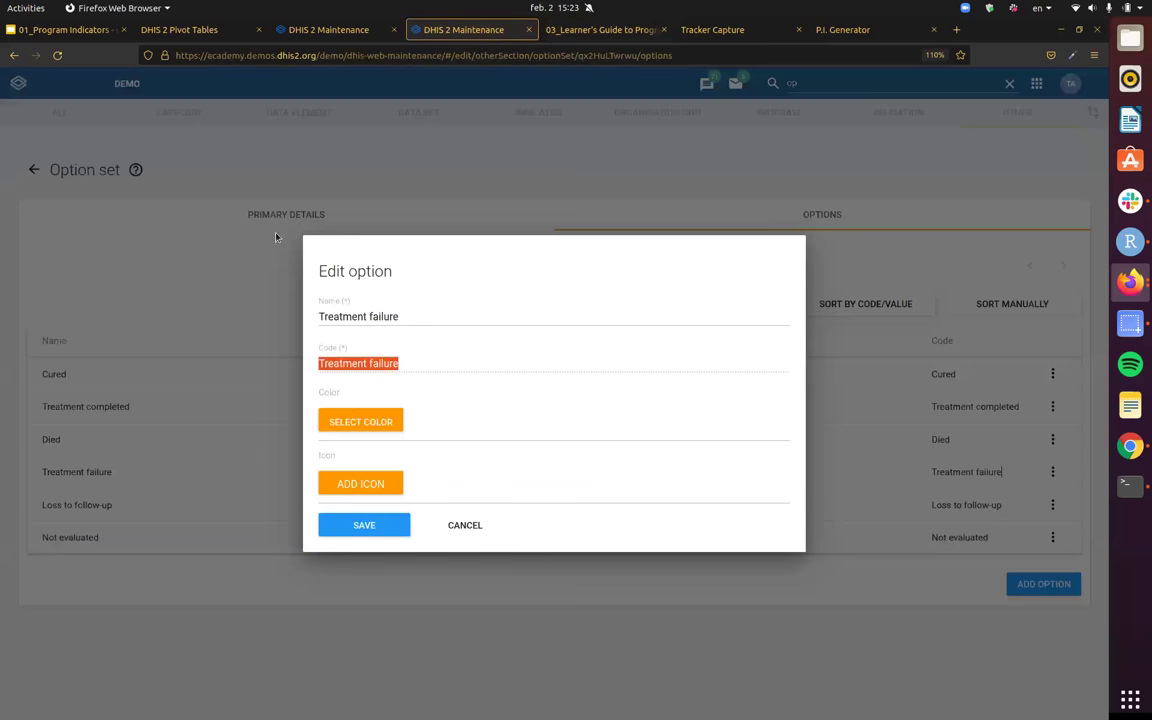
{"action": "left_click", "coordinate": [452, 528]}
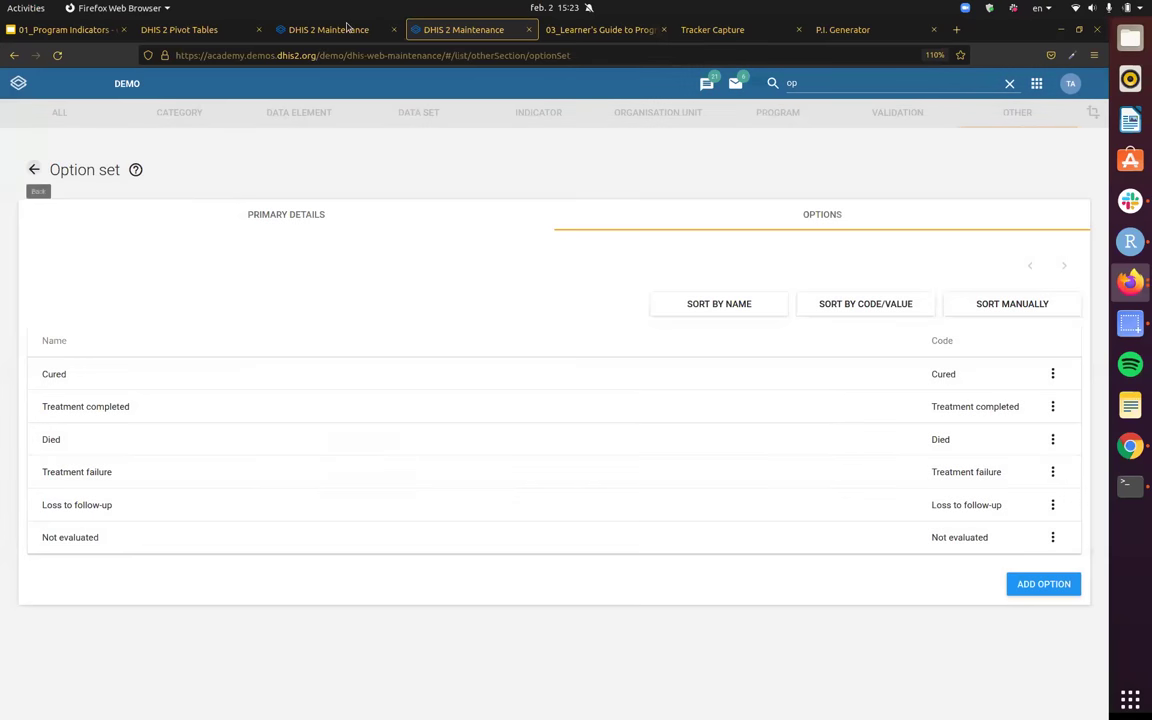
{"action": "left_click", "coordinate": [36, 169]}
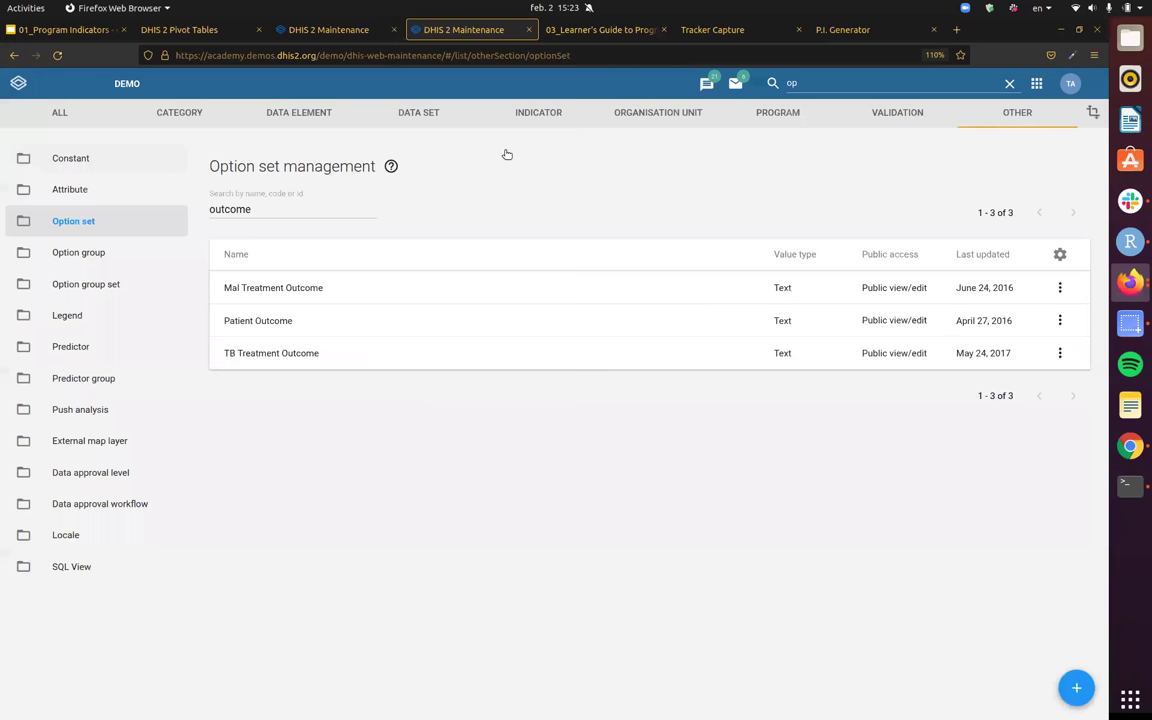
- Filter the program indicator list by 'BO_' and clone 'BO_Treatment outcome - failure or death'
{"action": "key", "text": "ctrl+Page_Up"}
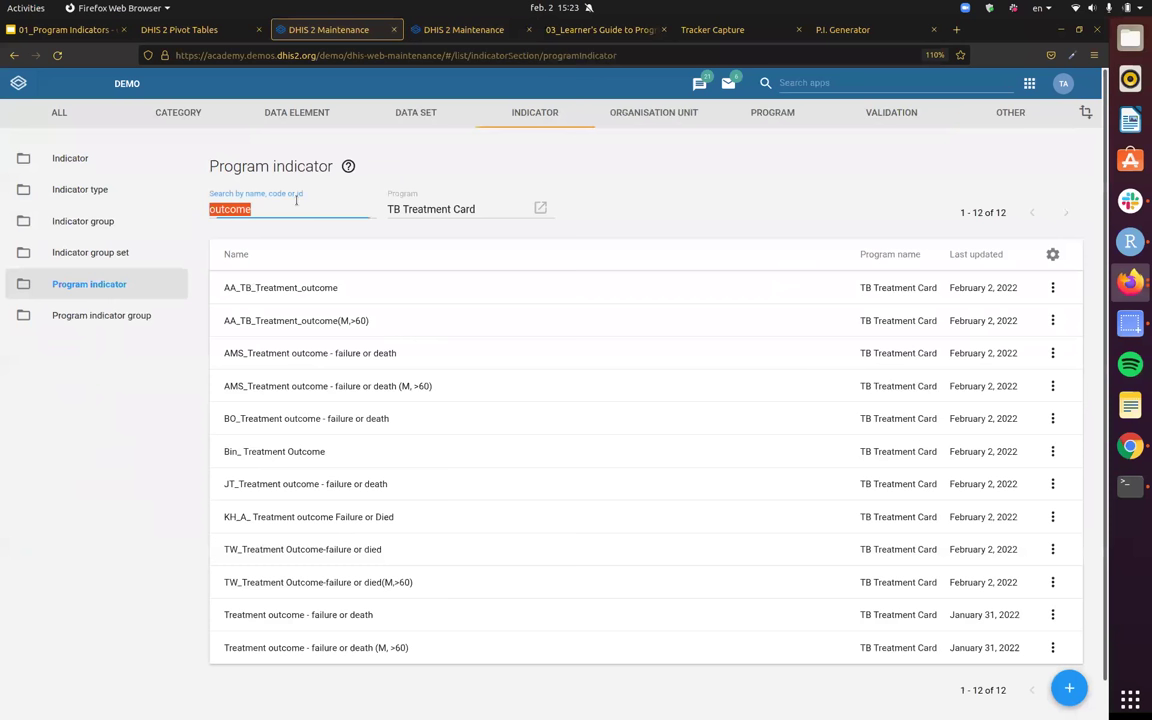
{"action": "double_click", "coordinate": [296, 200]}
{"action": "type", "text": "BO_"}
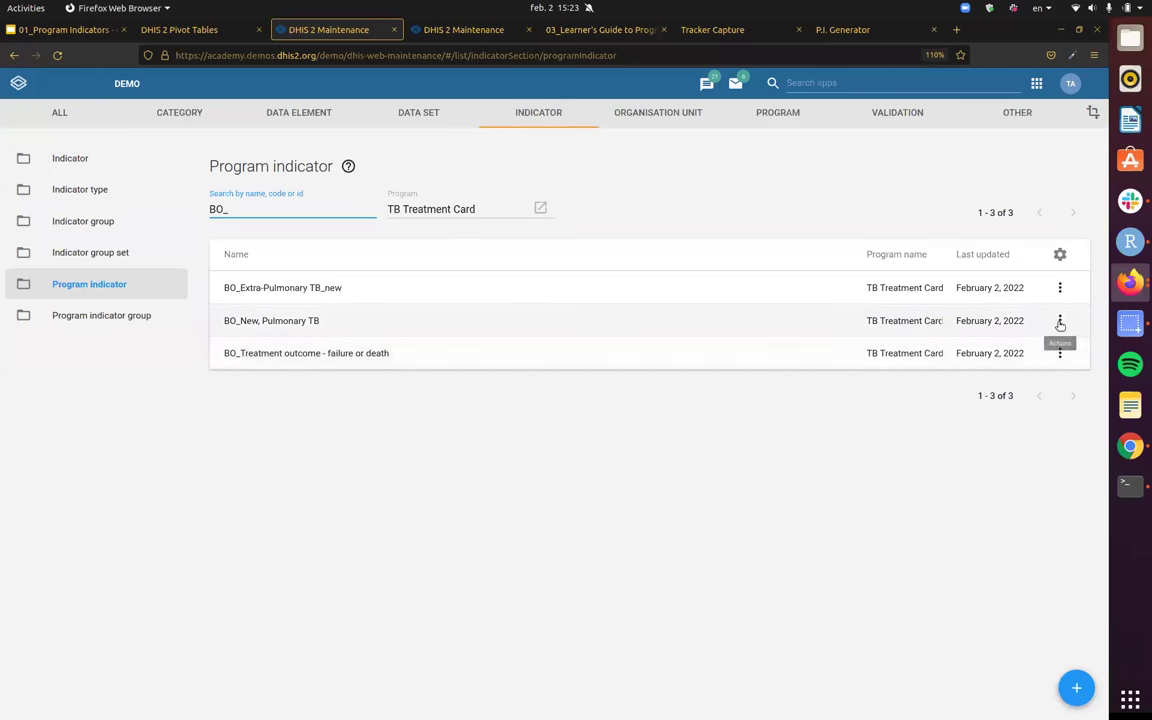
{"action": "left_click", "coordinate": [1060, 353]}
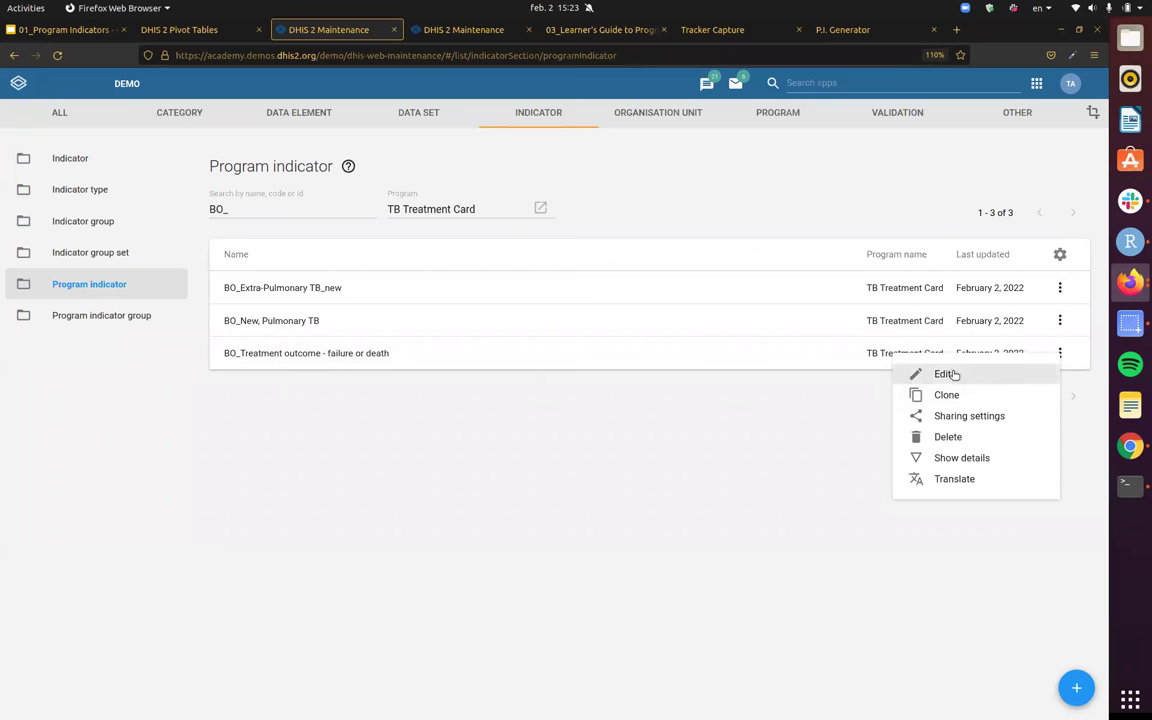
{"action": "left_click", "coordinate": [1061, 356]}
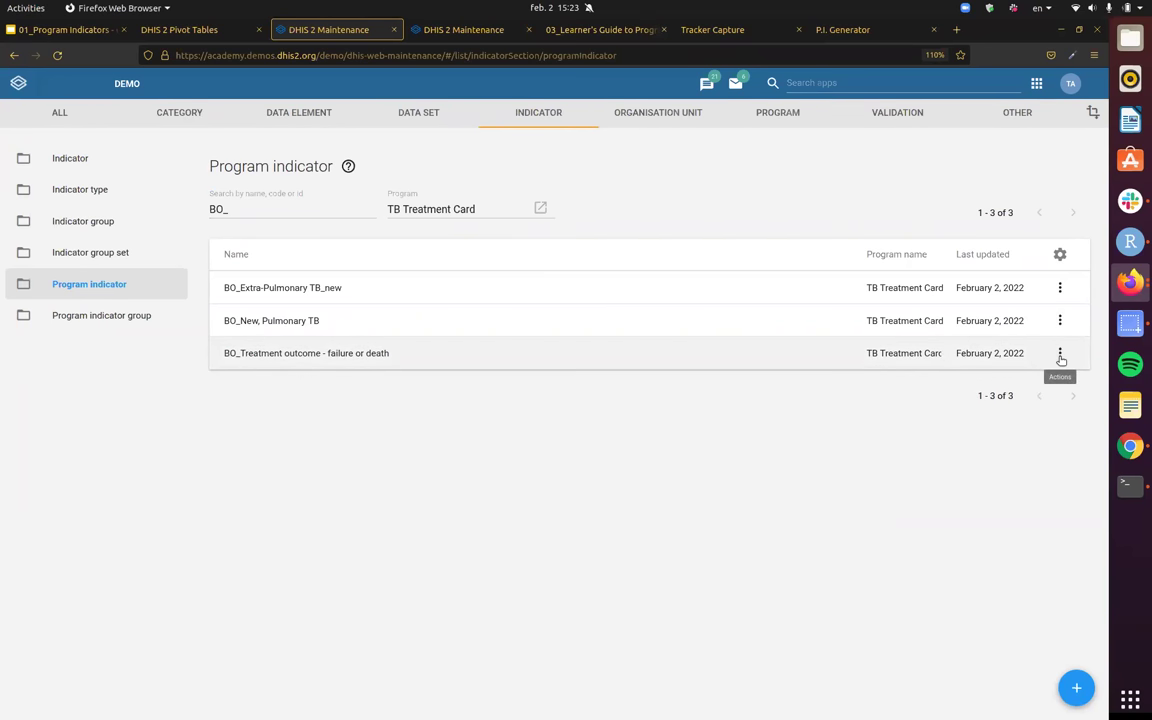
{"action": "left_click", "coordinate": [1060, 355]}
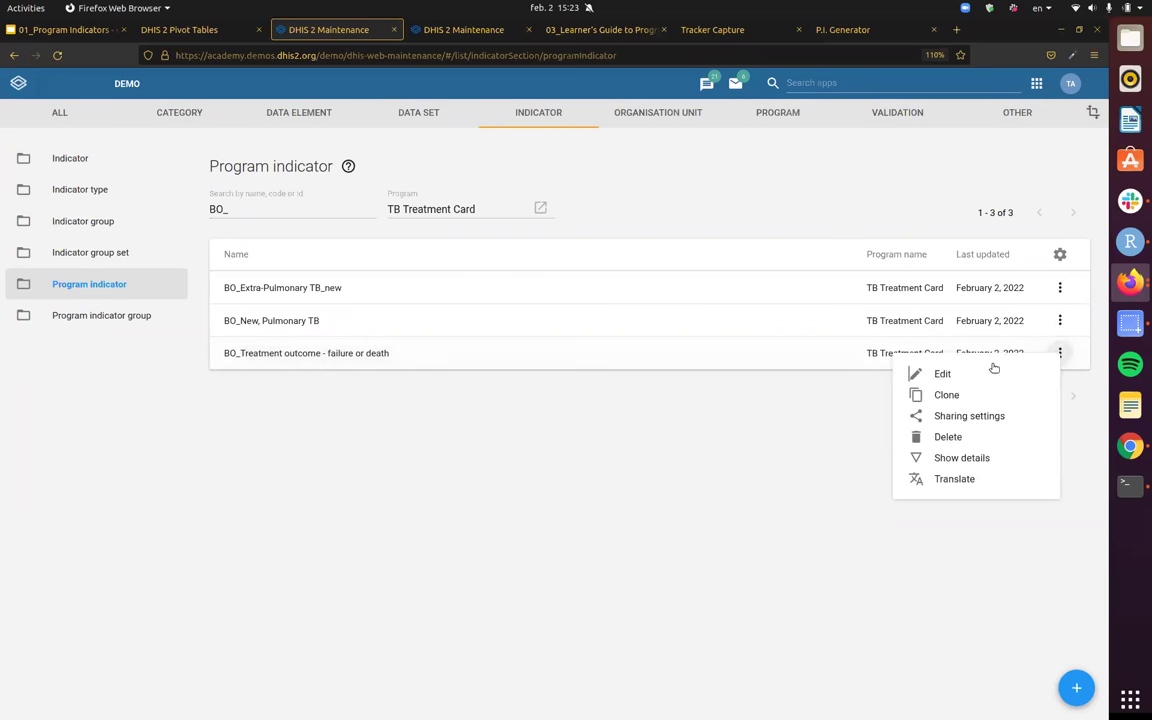
{"action": "left_click", "coordinate": [948, 395]}
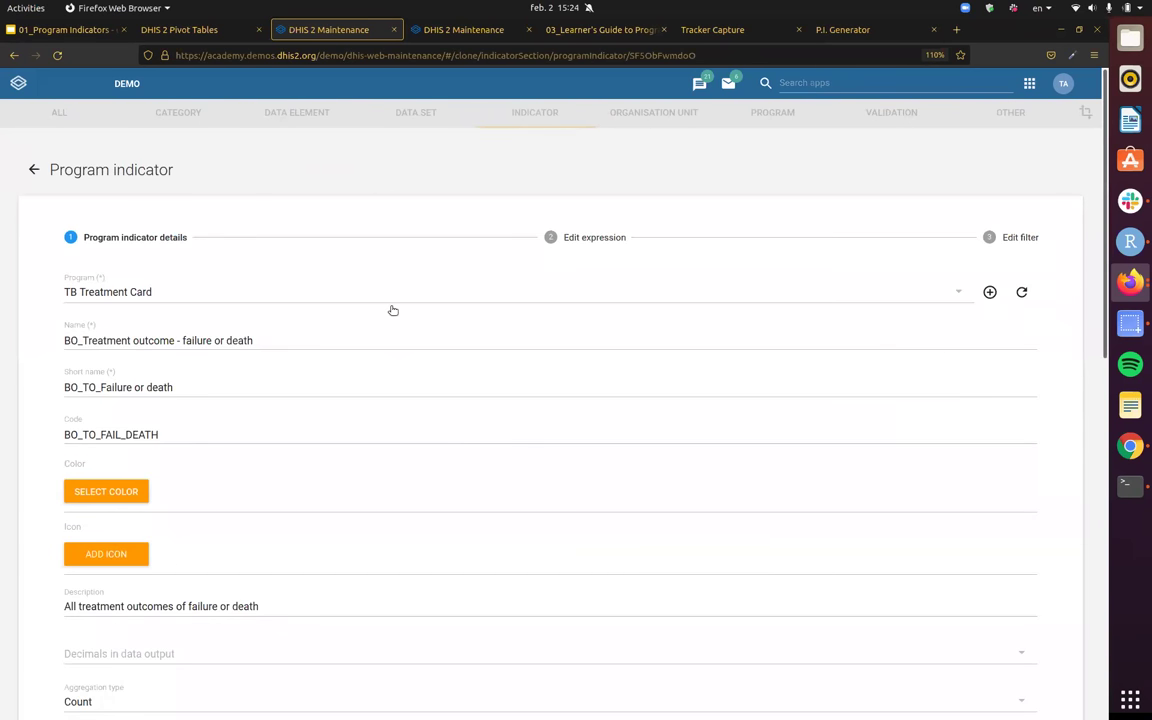
- Append '(M, >60)' to the cloned indicator's name and check it against Exercise 3 in the learner's guide
{"action": "double_click", "coordinate": [463, 55]}
{"action": "left_click", "coordinate": [24, 272]}
{"action": "scroll", "coordinate": [491, 473], "scroll_direction": "down", "scroll_amount": 1}
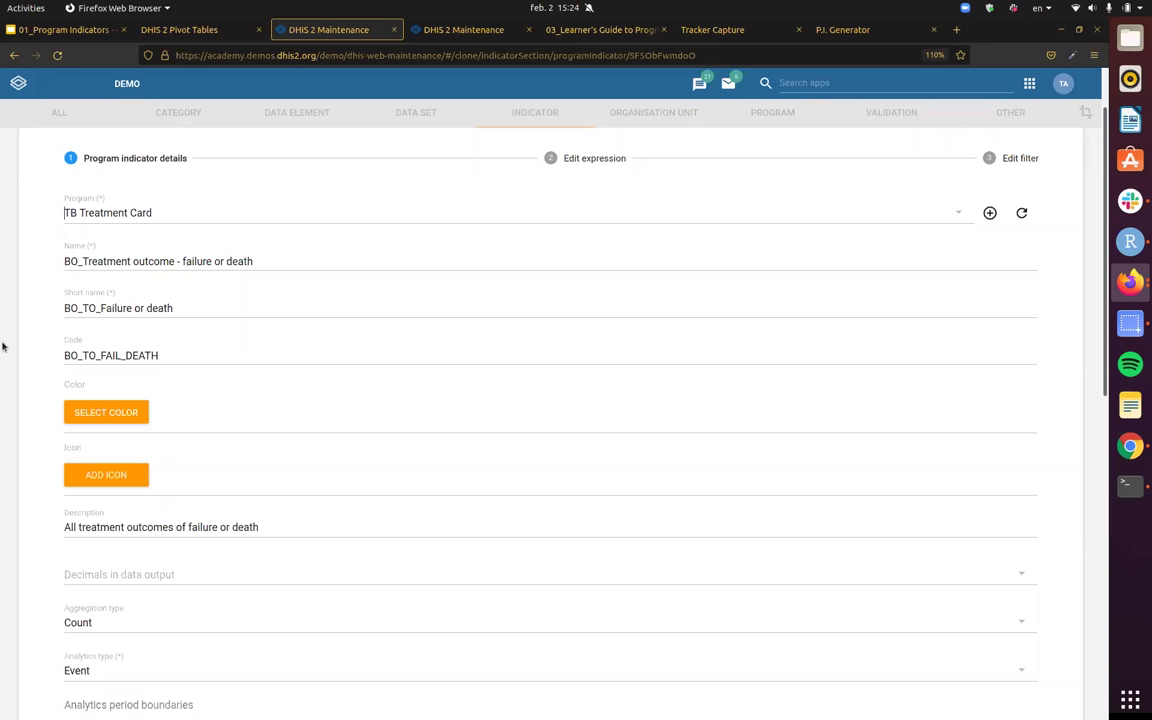
{"action": "left_click", "coordinate": [398, 266]}
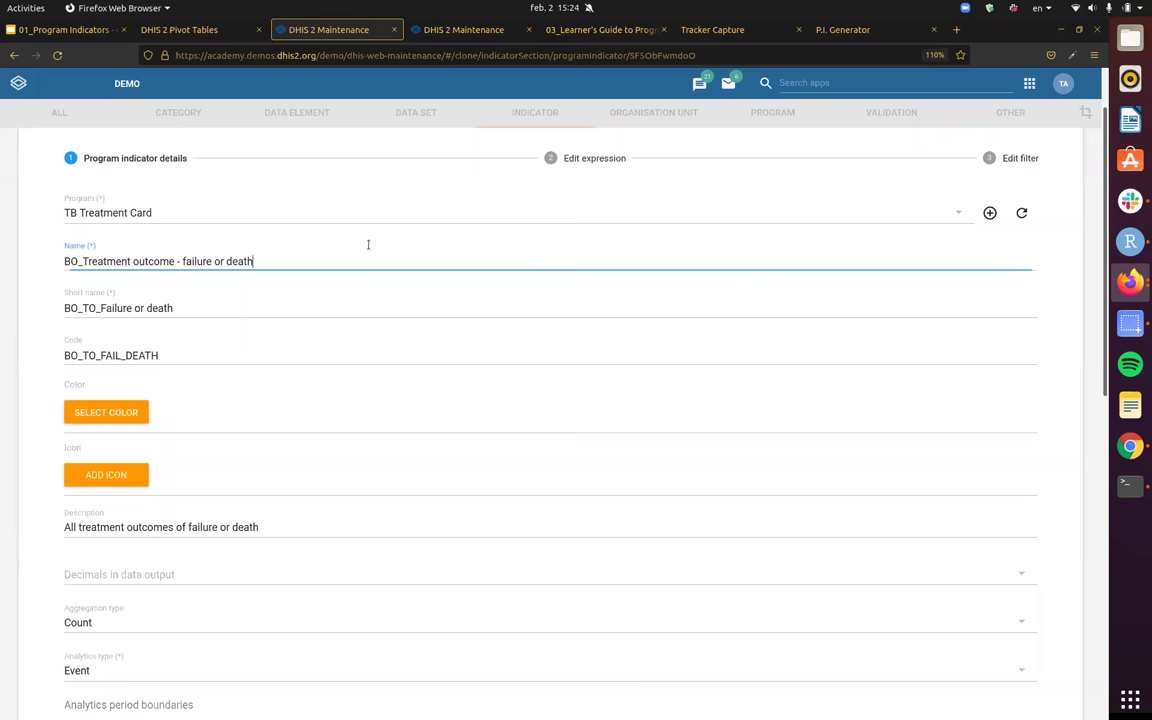
{"action": "type", "text": "()"}
{"action": "type", "text": "M"}
{"action": "type", "text": ", >"}
{"action": "type", "text": "60"}
{"action": "left_click", "coordinate": [620, 30]}
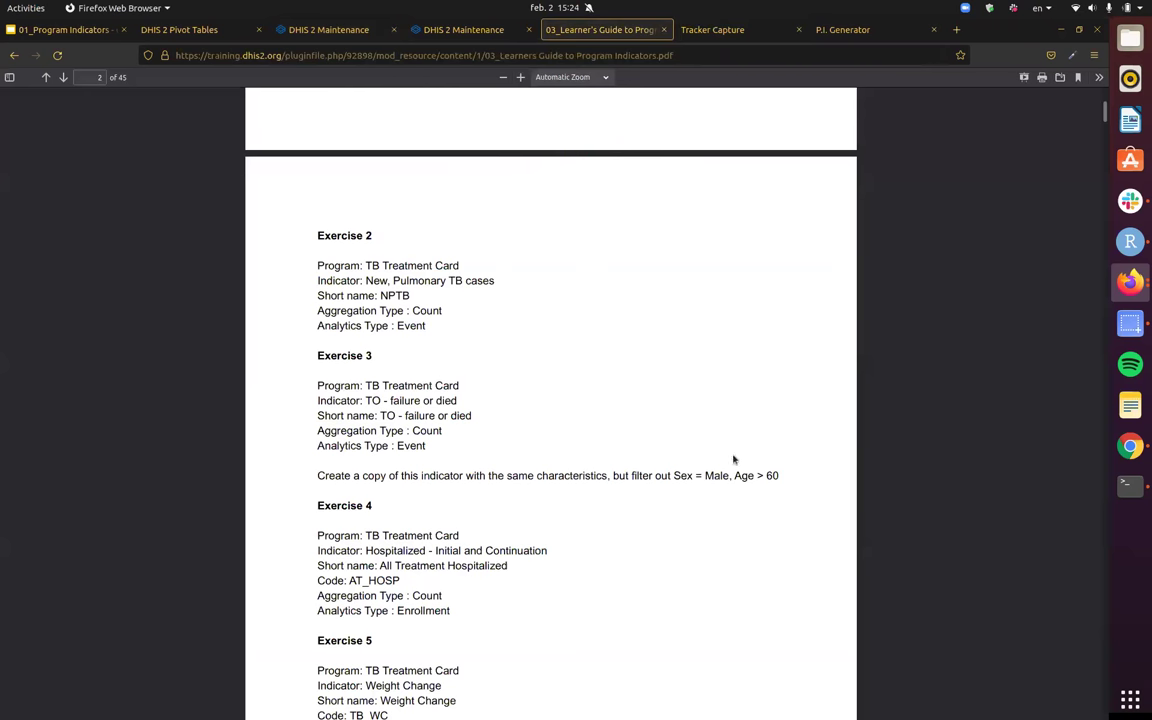
{"action": "left_click", "coordinate": [323, 30]}
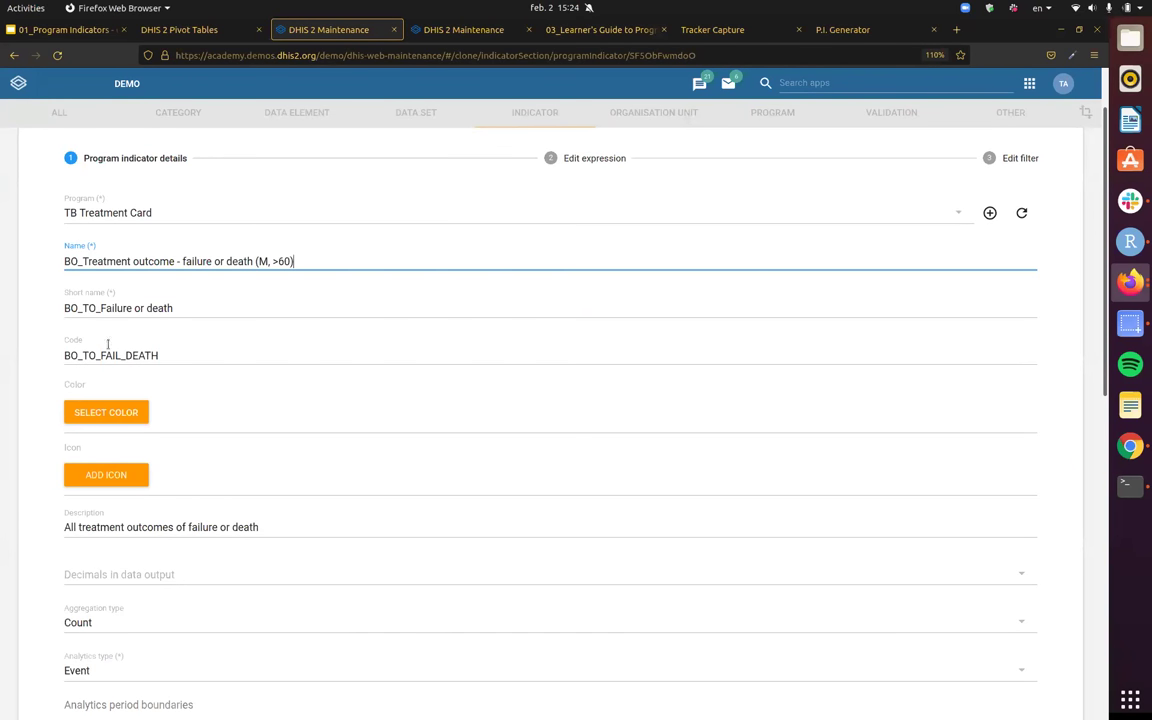
- Set the clone's short name to 'BO_TO_Failure or death (M, >60)'
{"action": "left_click", "coordinate": [198, 298]}
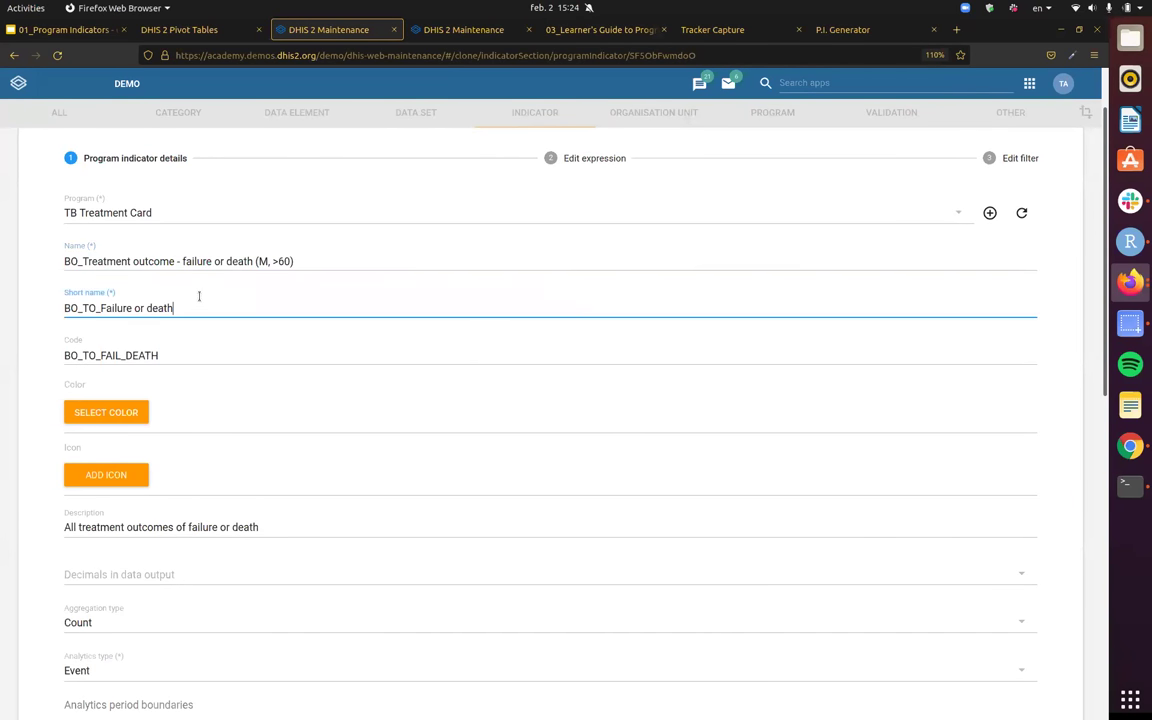
{"action": "type", "text": ")"}
{"action": "key", "text": "BackSpace"}
{"action": "type", "text": "(<"}
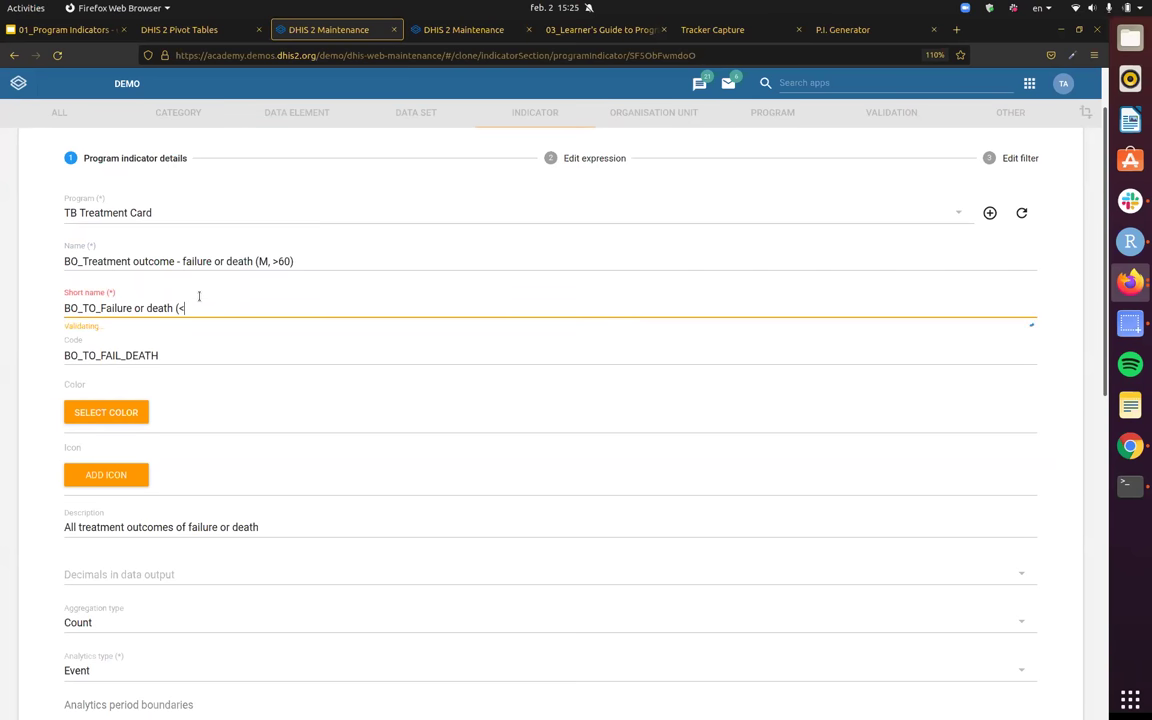
{"action": "key", "text": "BackSpace"}
{"action": "type", "text": "M >"}
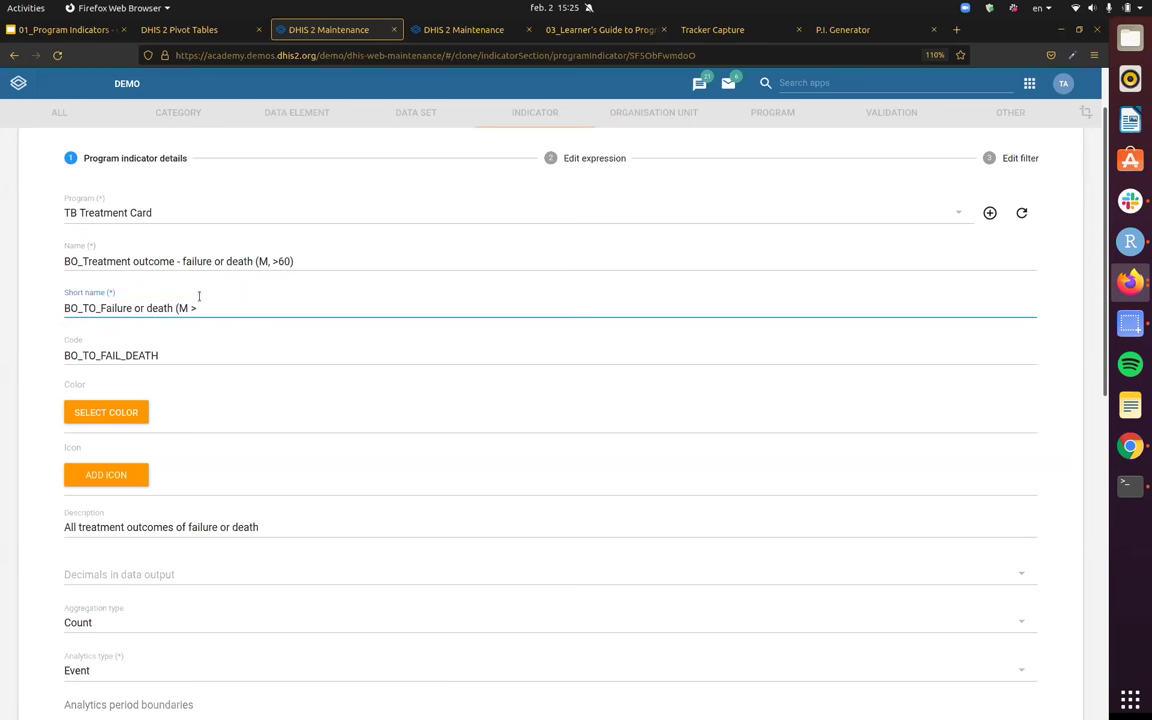
{"action": "key", "text": "Left"}
{"action": "key", "text": "Left"}
{"action": "type", "text": ","}
{"action": "key", "text": "End"}
{"action": "type", "text": "60)"}
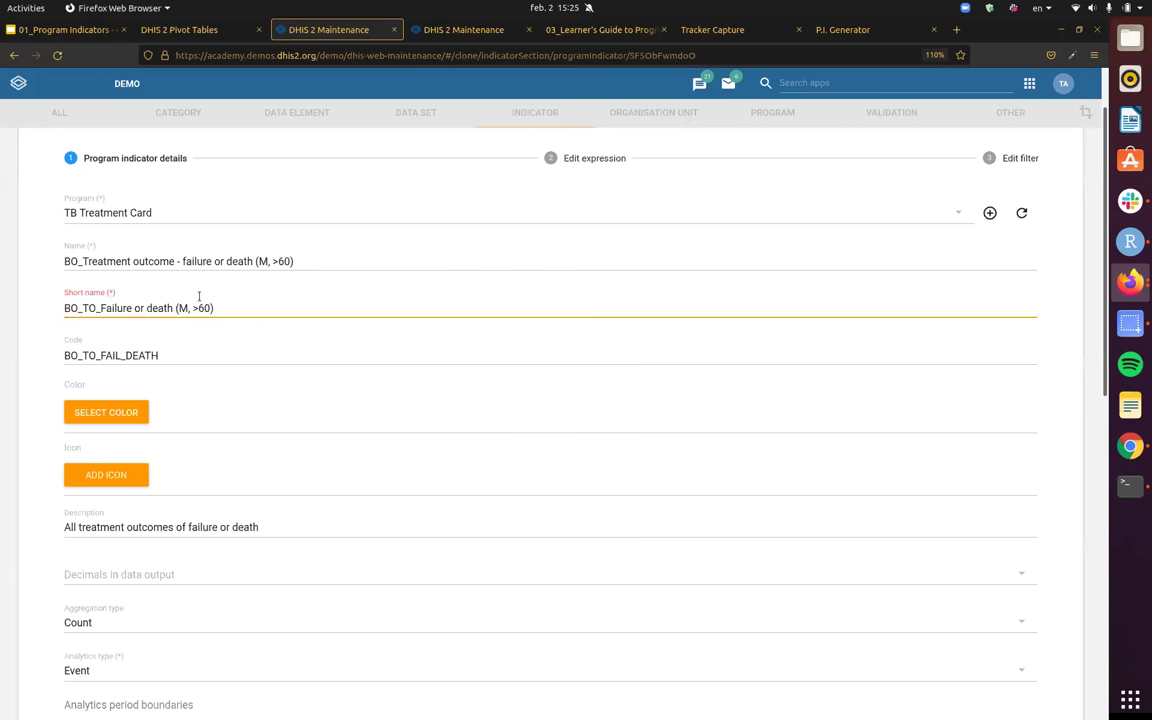
- Set the clone's code to 'BO_TO_FAIL_DEATH_M_AGE_60_PLUS'
{"action": "left_click", "coordinate": [244, 351]}
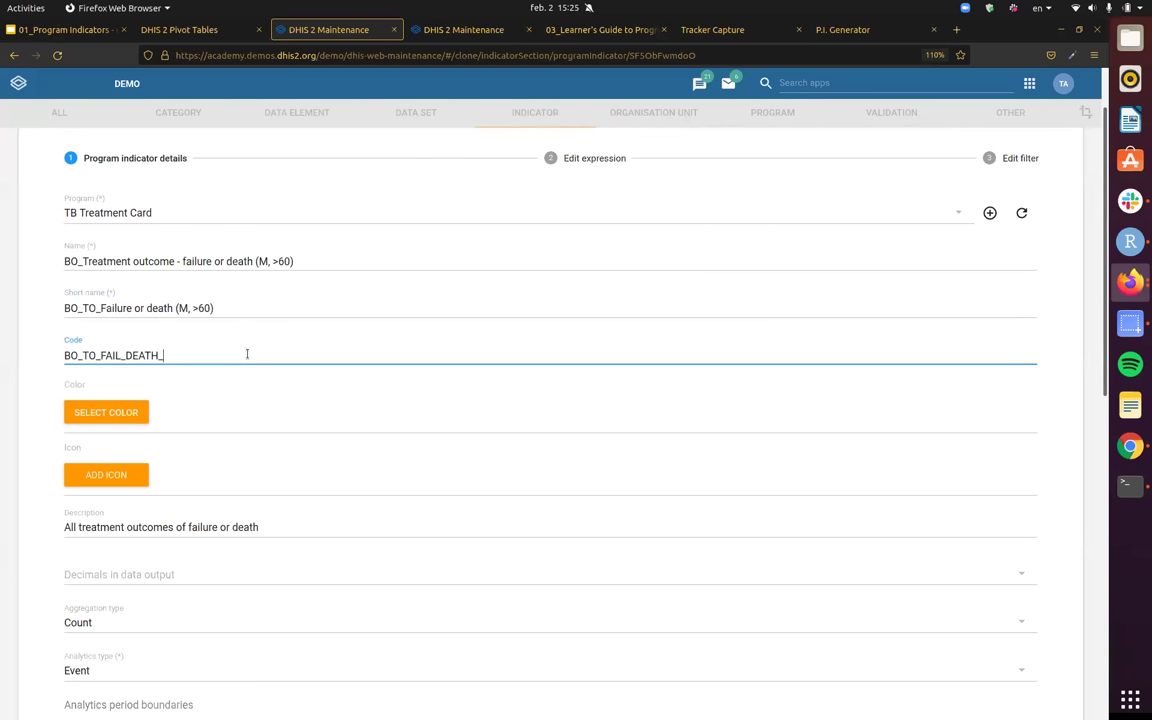
{"action": "type", "text": "_60"}
{"action": "type", "text": "_PLUS"}
{"action": "type", "text": "M_"}
{"action": "key", "text": "End"}
{"action": "type", "text": "AGE_"}
{"action": "scroll", "coordinate": [450, 347], "scroll_direction": "down", "scroll_amount": 1}
{"action": "scroll", "coordinate": [401, 437], "scroll_direction": "down", "scroll_amount": 1}
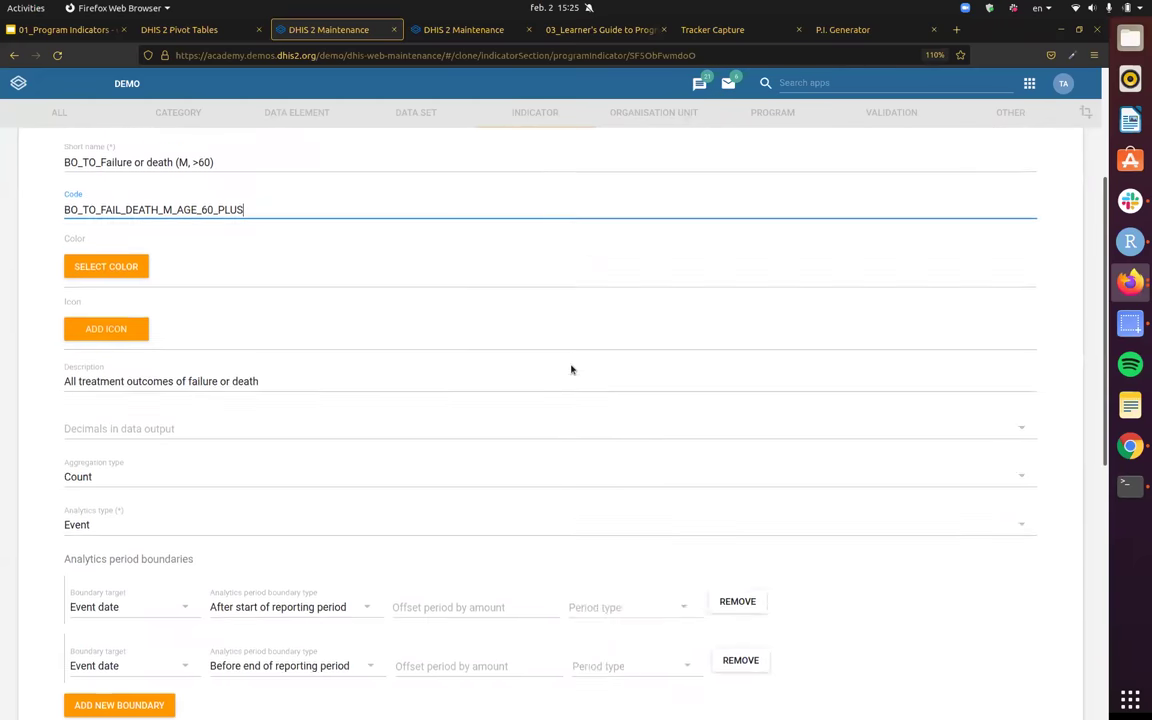
- Append 'for male TB cases > 60 years of age' to the cloned indicator's description
{"action": "left_click", "coordinate": [375, 366]}
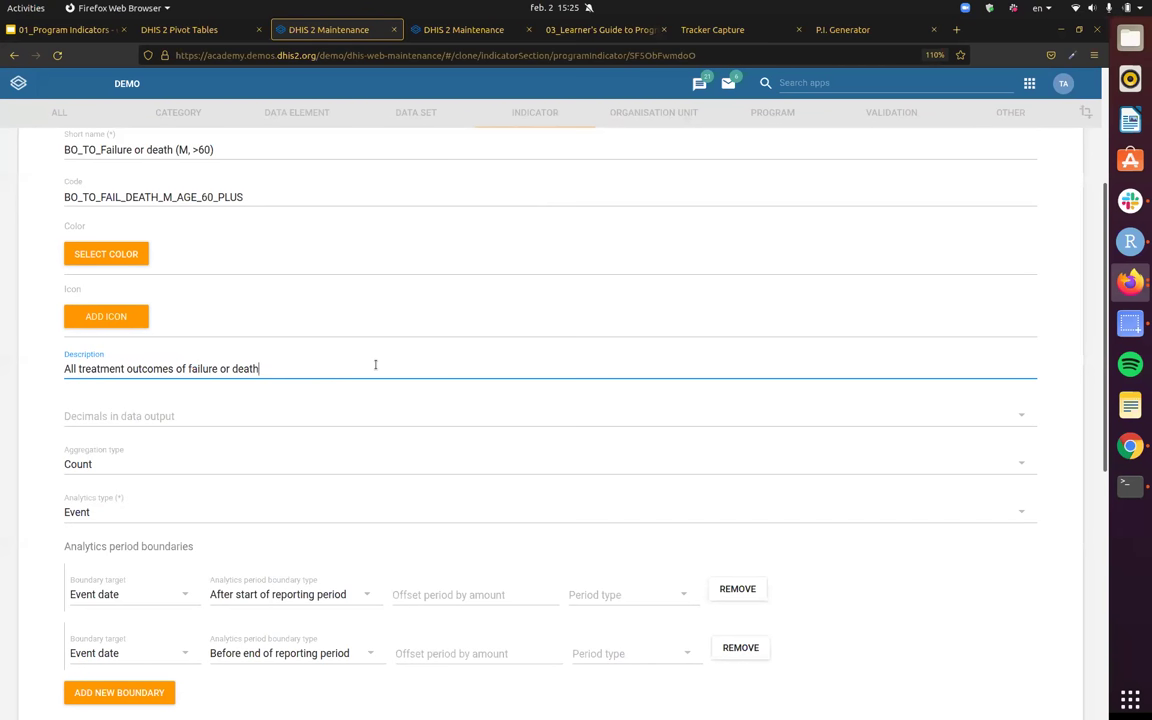
{"action": "type", "text": "for male TB cases > 60 years of age"}
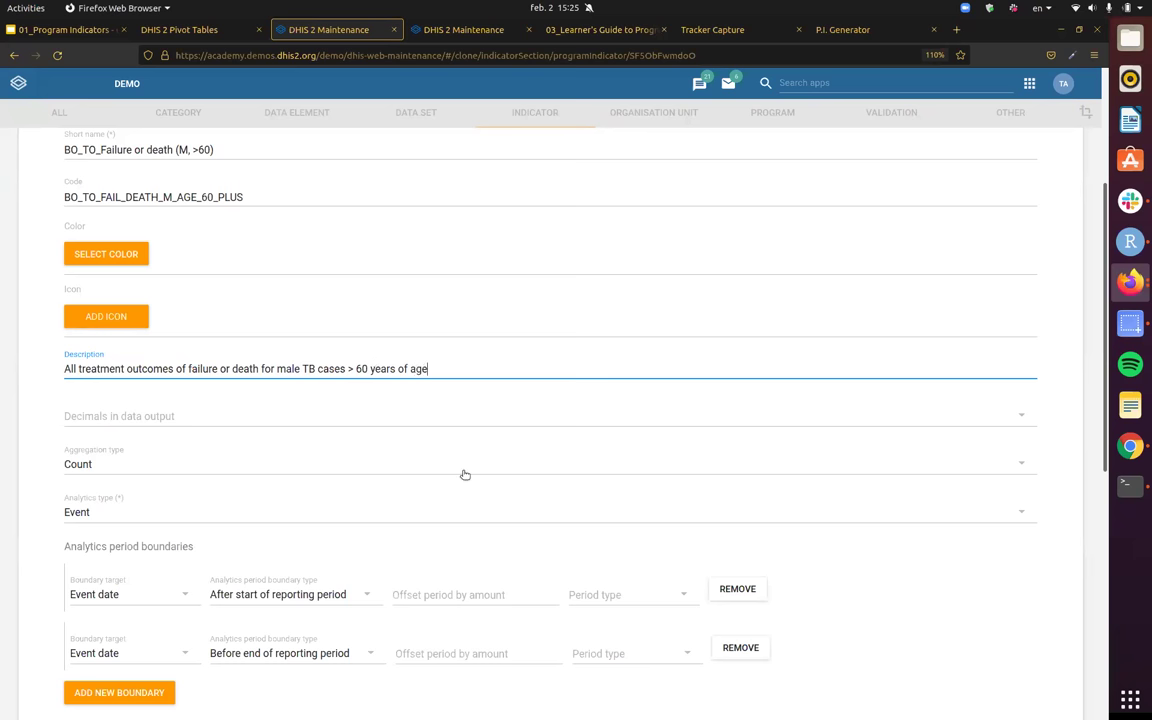
{"action": "scroll", "coordinate": [210, 428], "scroll_direction": "down", "scroll_amount": 3}
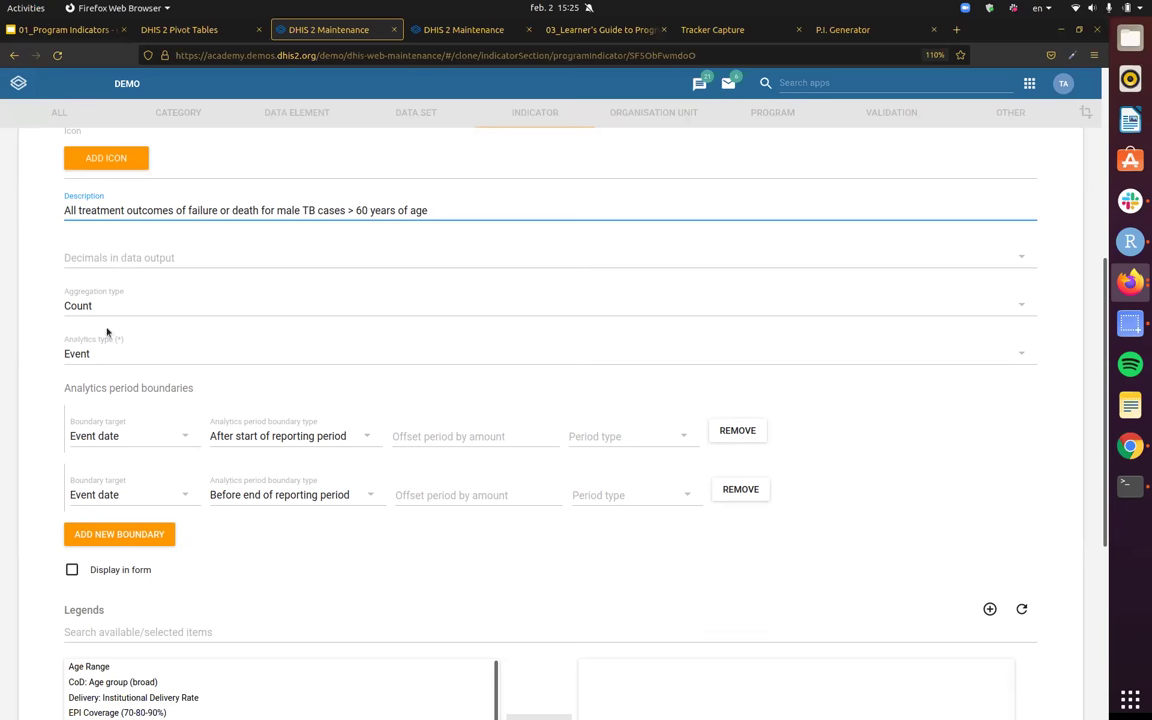
- Review the cloned indicator's aggregation type, analytics type, period boundaries and expression
{"action": "scroll", "coordinate": [500, 416], "scroll_direction": "down", "scroll_amount": 1}
{"action": "scroll", "coordinate": [404, 342], "scroll_direction": "down", "scroll_amount": 3}
{"action": "scroll", "coordinate": [722, 298], "scroll_direction": "up", "scroll_amount": 8}
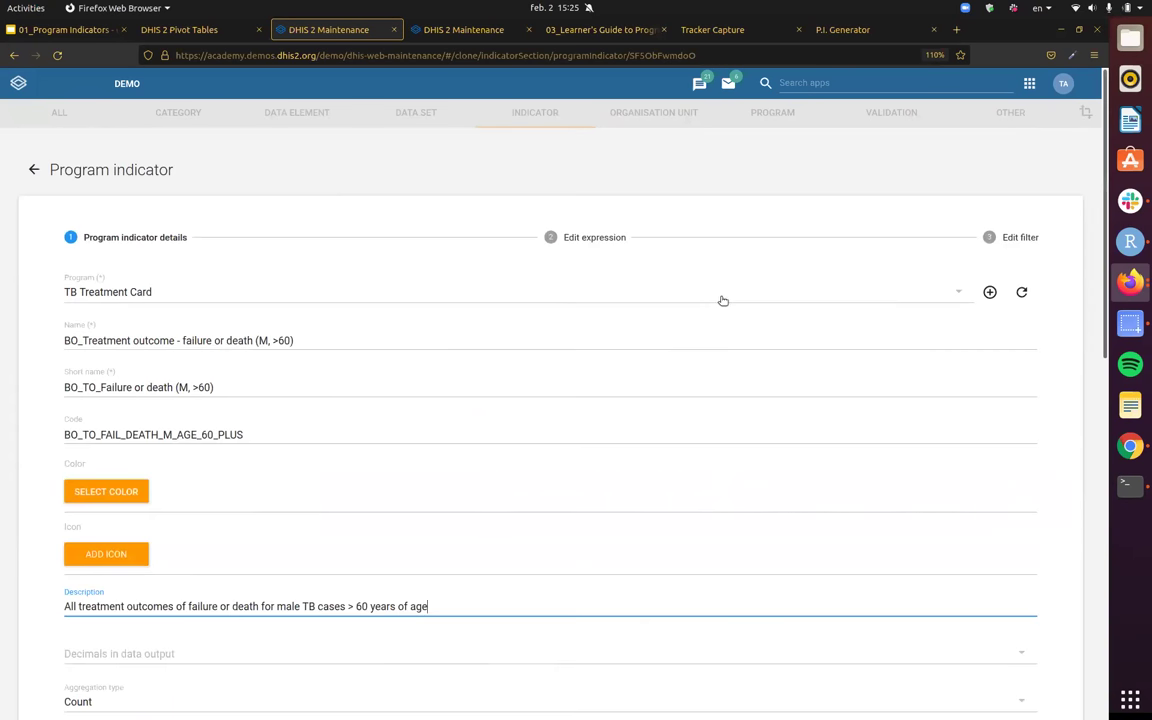
{"action": "left_click", "coordinate": [600, 238]}
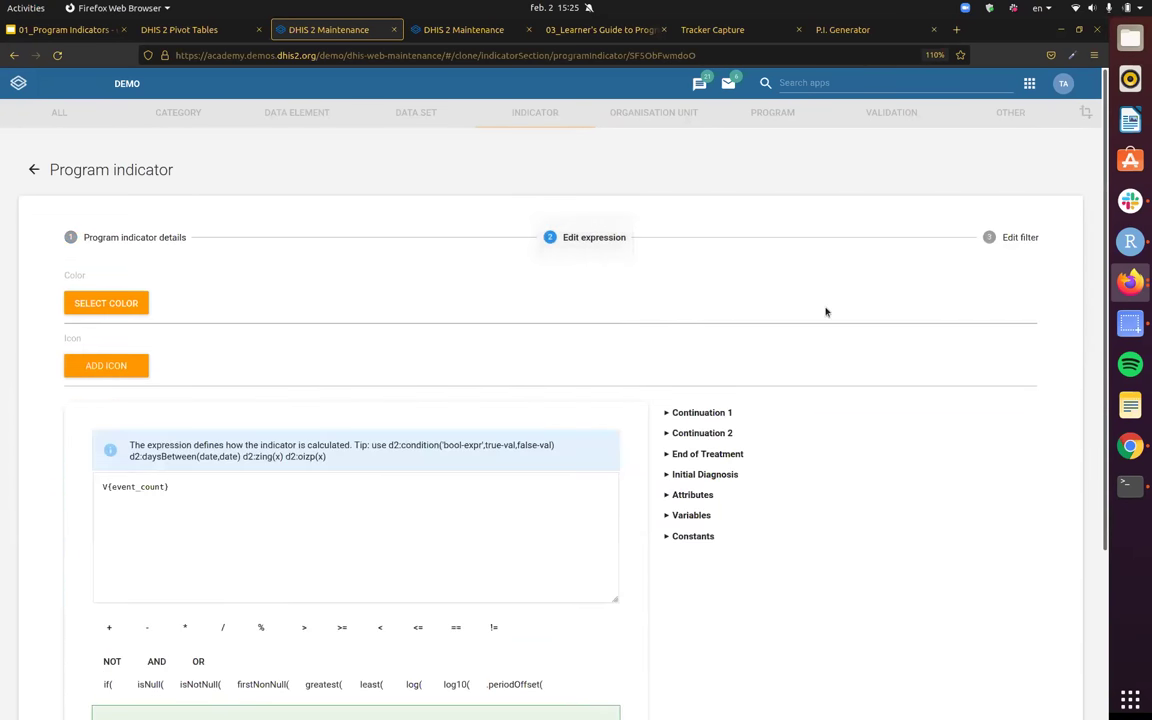
{"action": "left_click", "coordinate": [245, 519]}
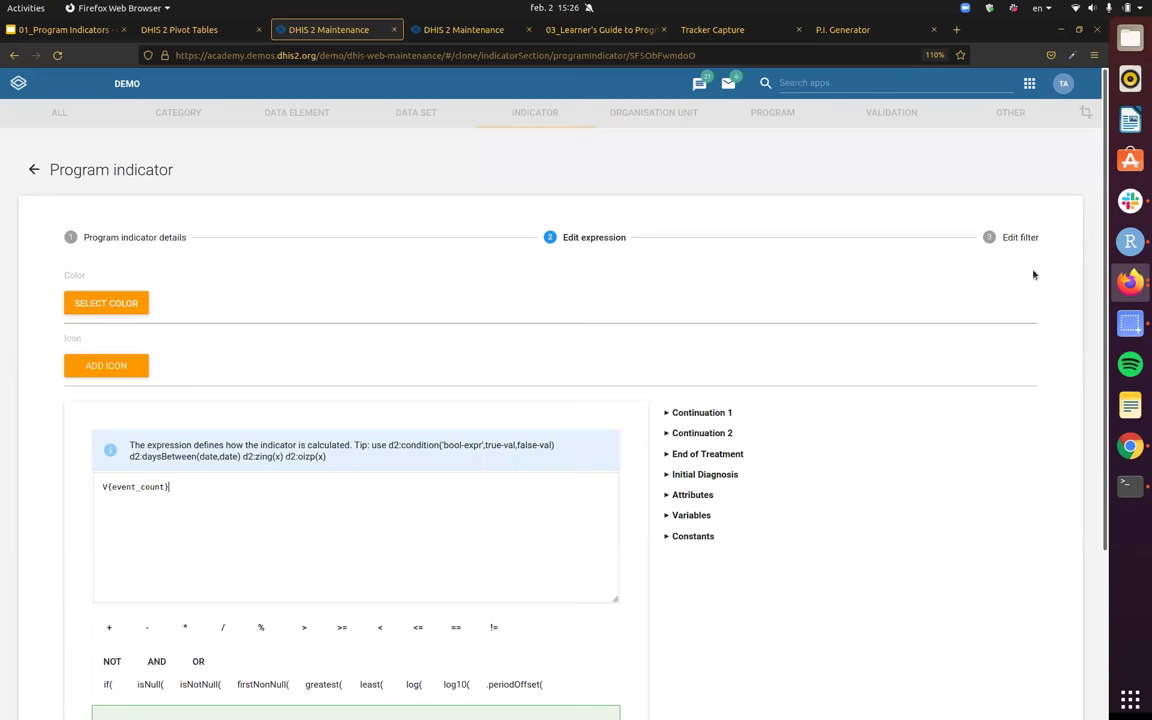
{"action": "left_click", "coordinate": [143, 239]}
{"action": "scroll", "coordinate": [452, 449], "scroll_direction": "down", "scroll_amount": 2}
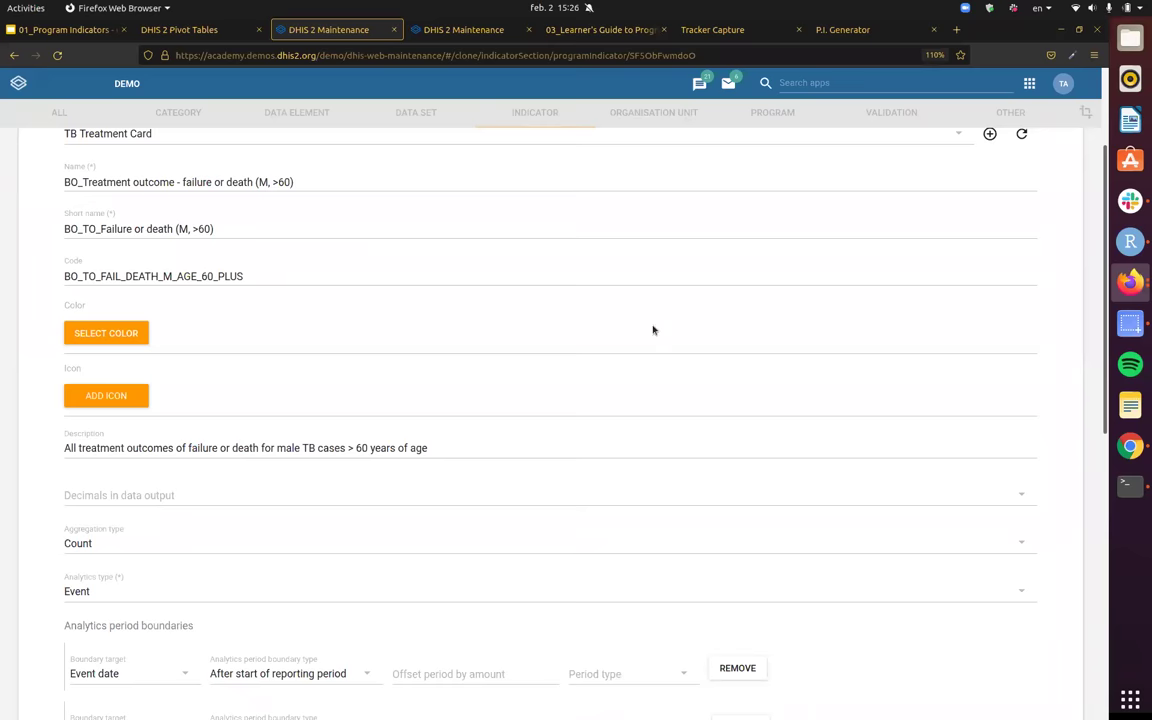
{"action": "scroll", "coordinate": [653, 329], "scroll_direction": "up", "scroll_amount": 3}
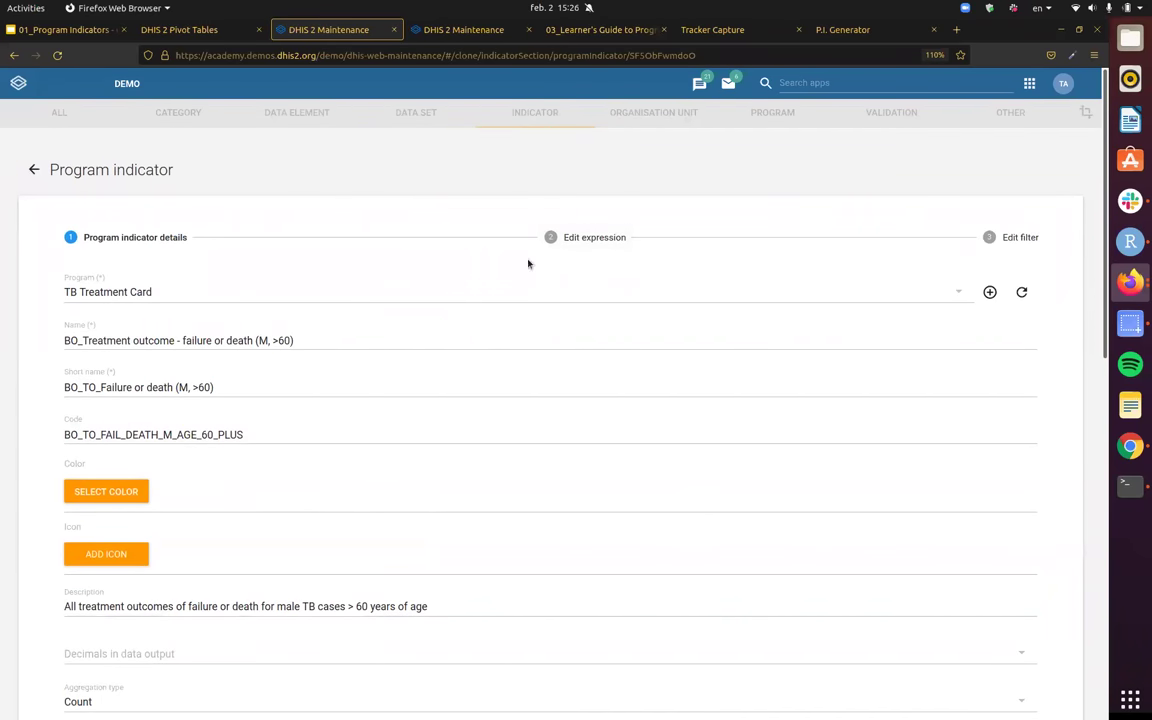
- Enclose the 'Died' and 'Treatment failure' outcome conditions of the clone's filter in one pair of parentheses
{"action": "left_click", "coordinate": [998, 237]}
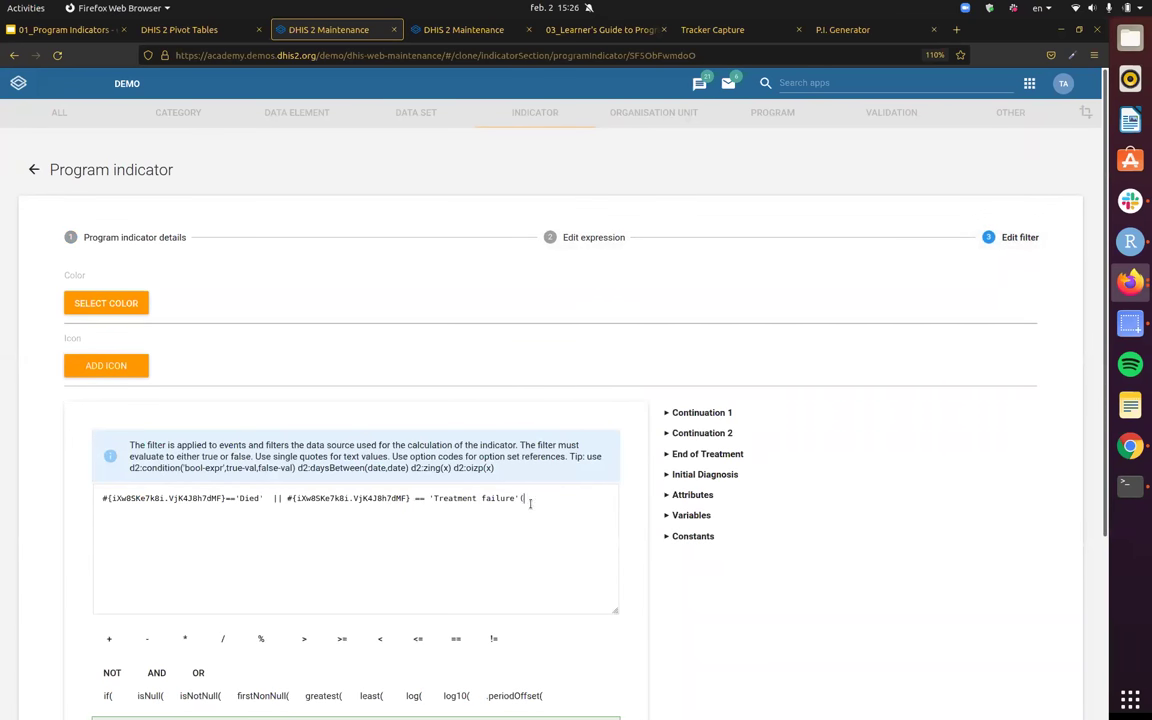
{"action": "type", "text": "("}
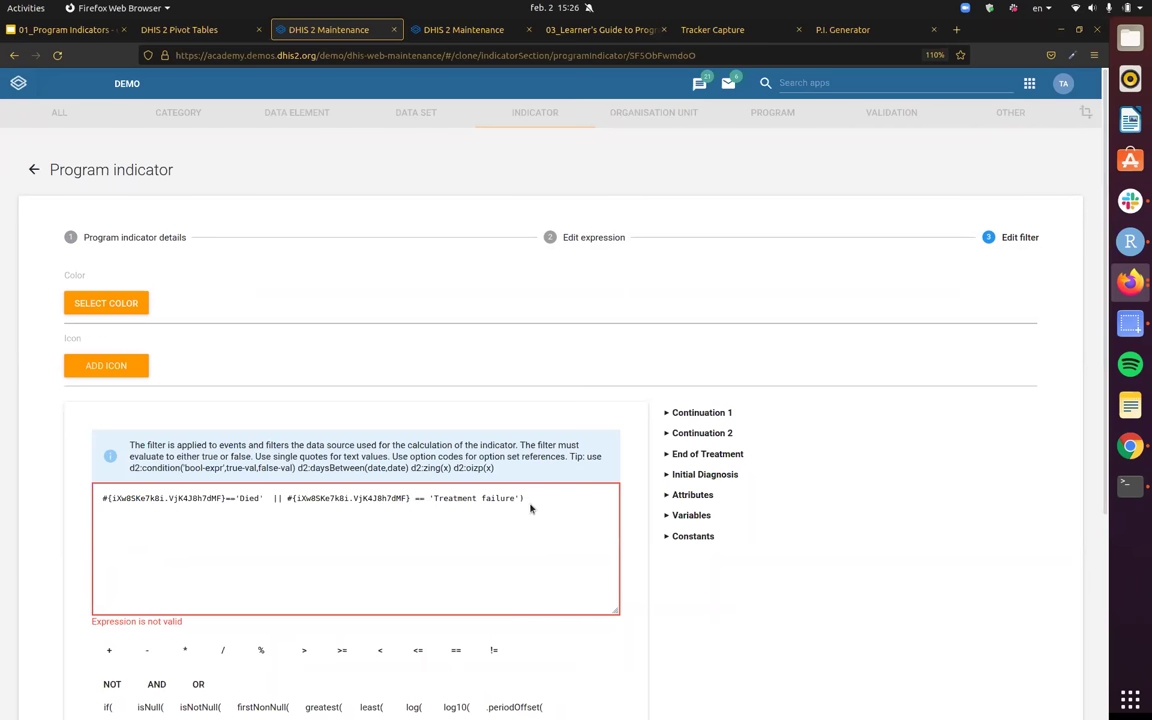
{"action": "type", "text": "("}
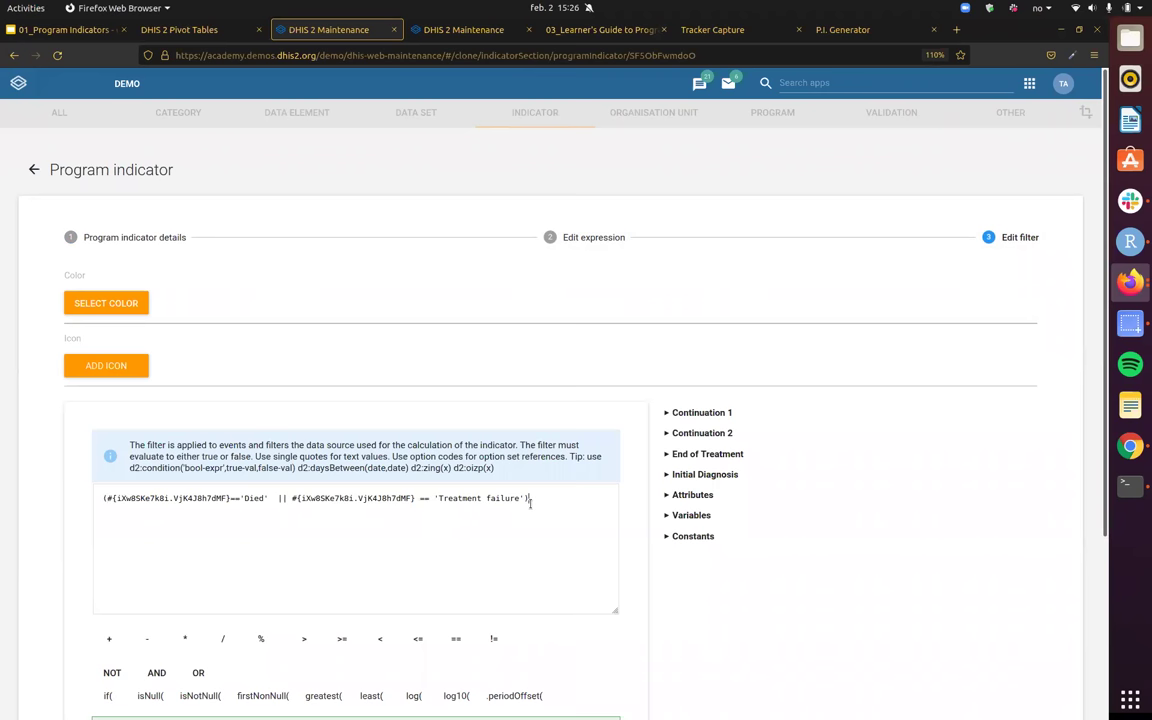
{"action": "scroll", "coordinate": [530, 503], "scroll_direction": "down", "scroll_amount": 2}
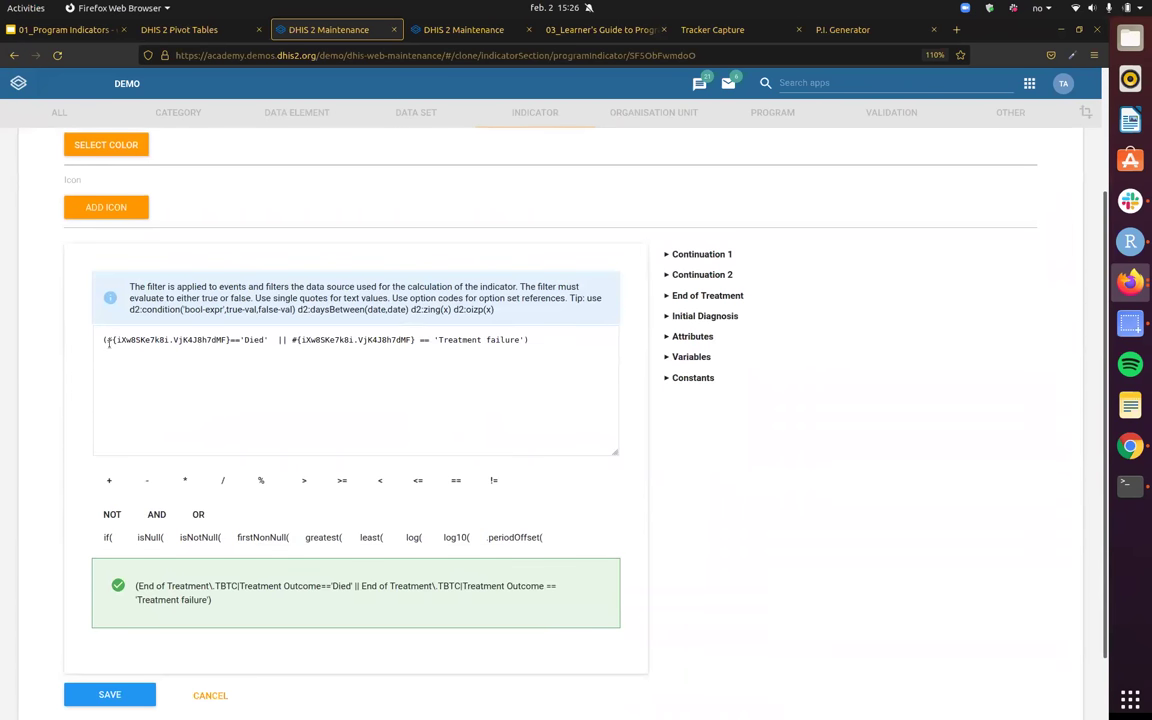
{"action": "left_click", "coordinate": [554, 349]}
{"action": "left_click", "coordinate": [287, 340]}
- Extend the filter after the parentheses with && and the Sex attribute condition == 'MALE'
{"action": "left_click", "coordinate": [565, 344]}
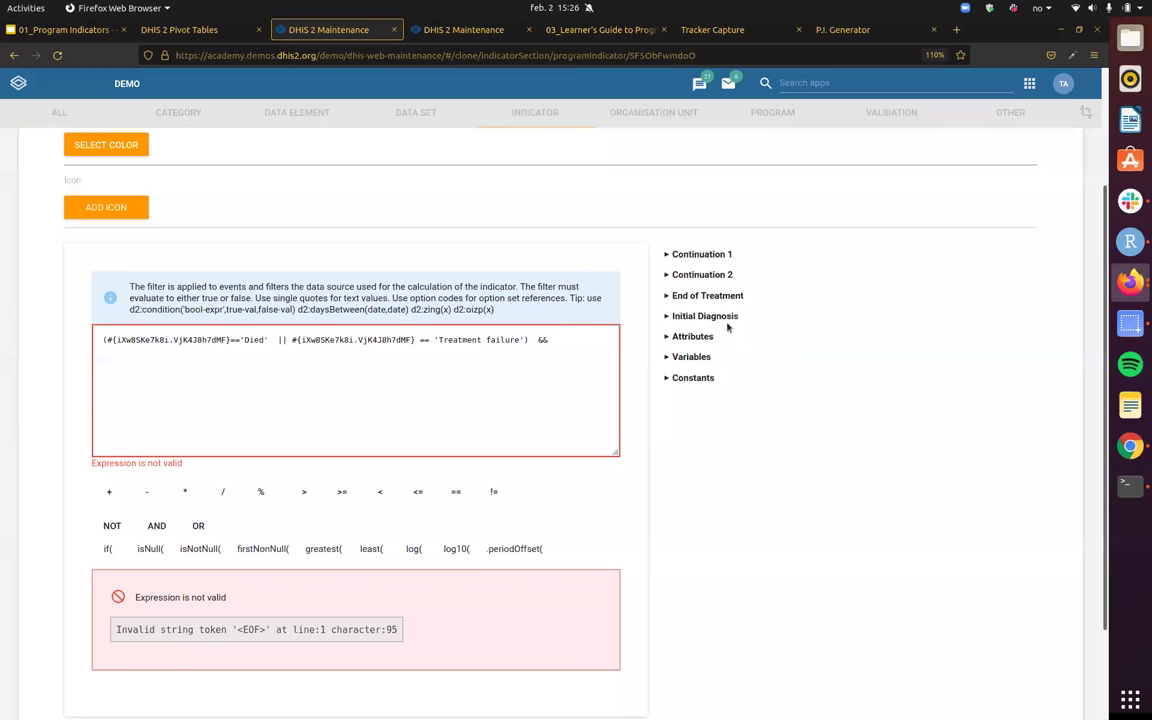
{"action": "left_click", "coordinate": [696, 337]}
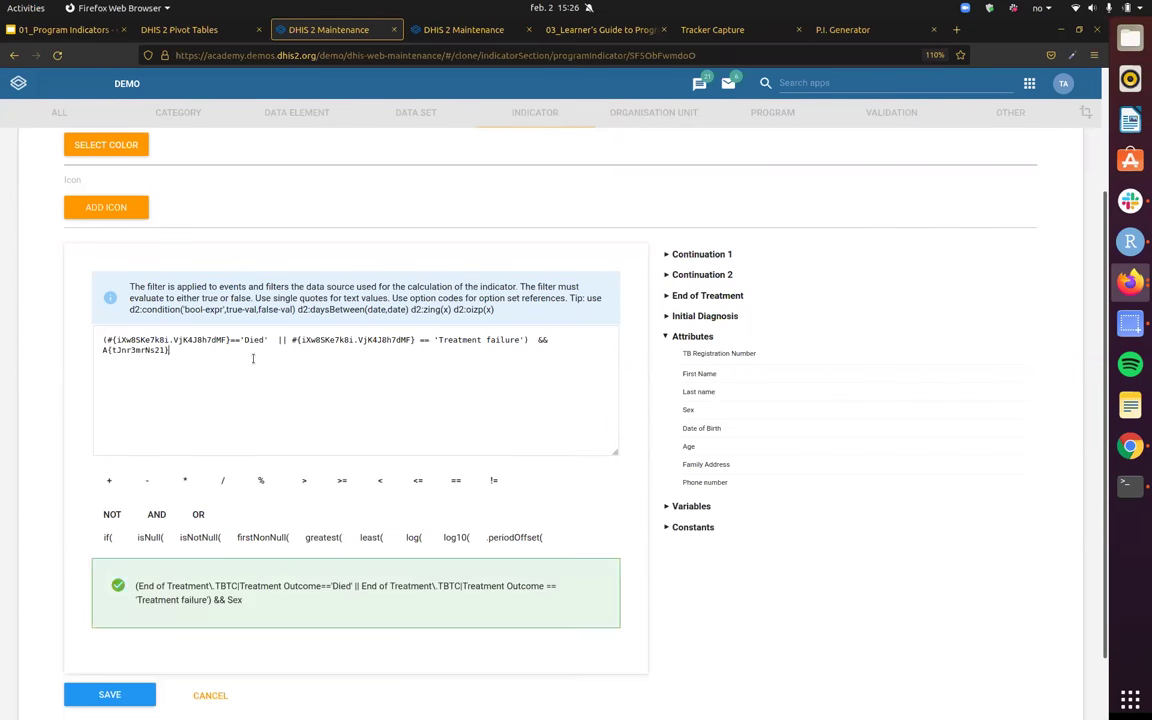
{"action": "key", "text": "BackSpace"}
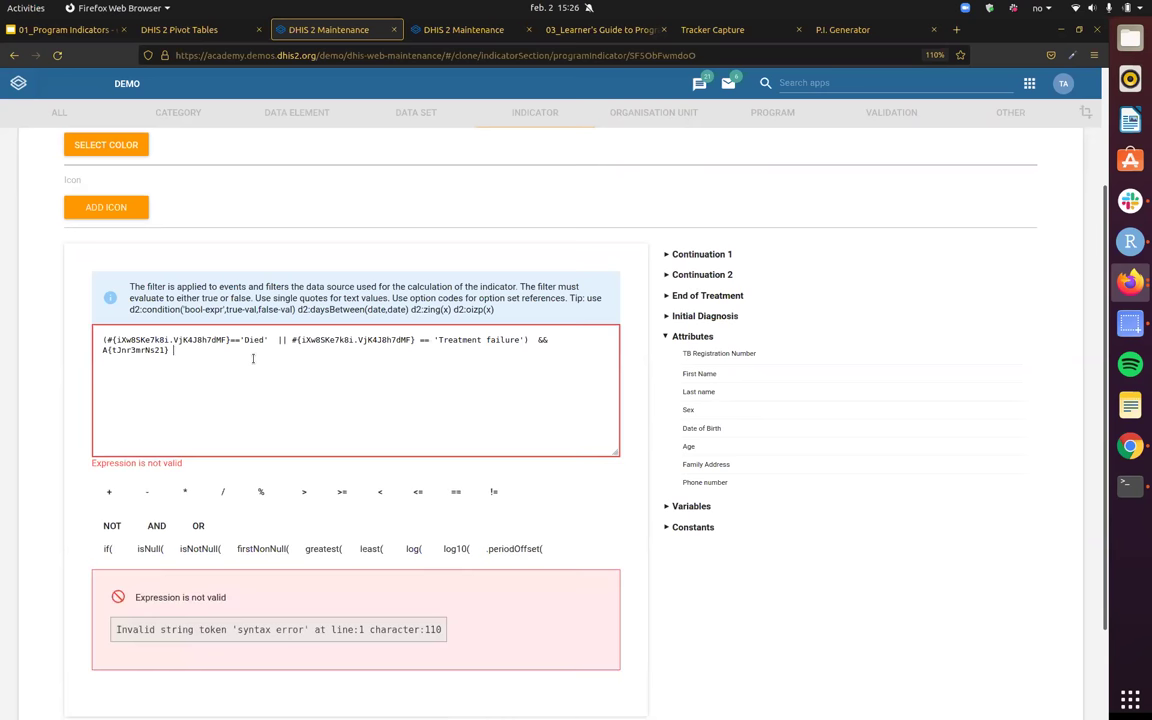
{"action": "key", "text": "super"}
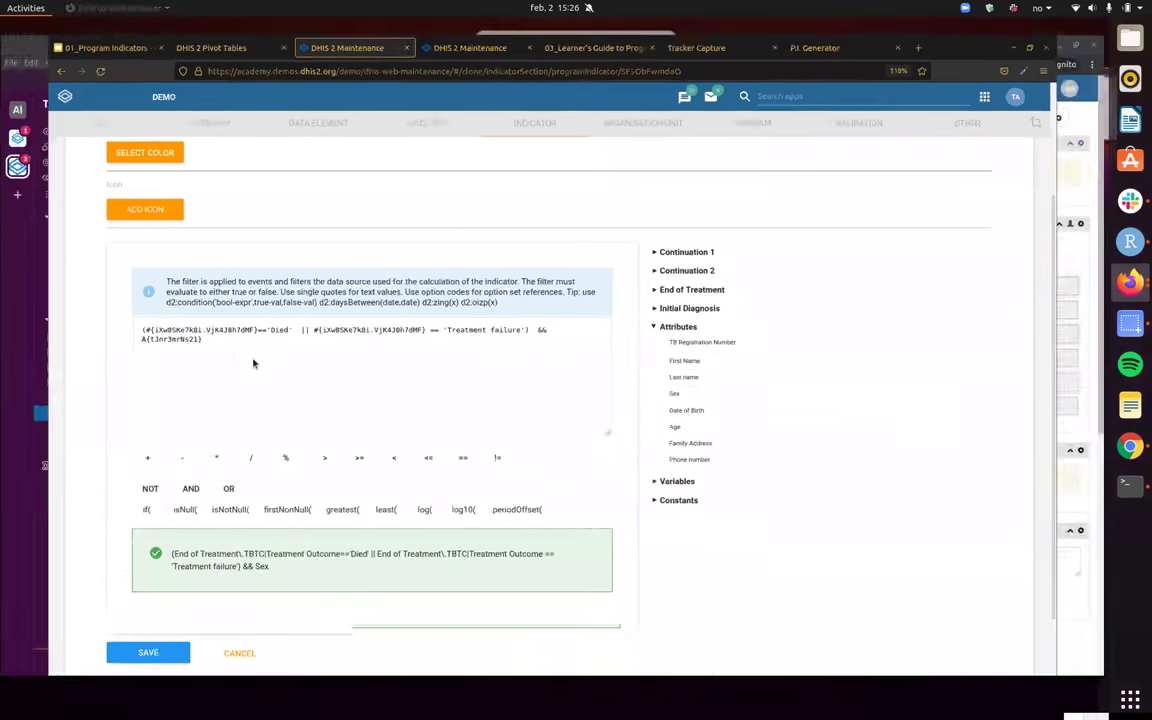
{"action": "key", "text": "super+space"}
{"action": "key", "text": "Escape"}
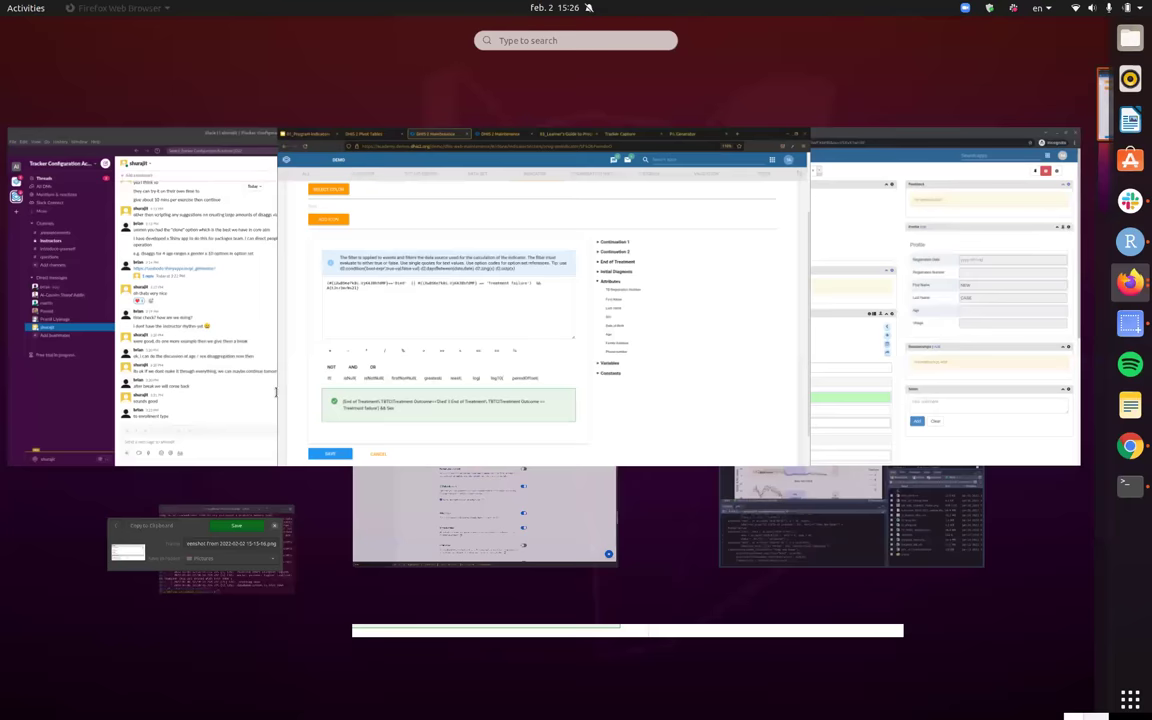
{"action": "type", "text": "== "}
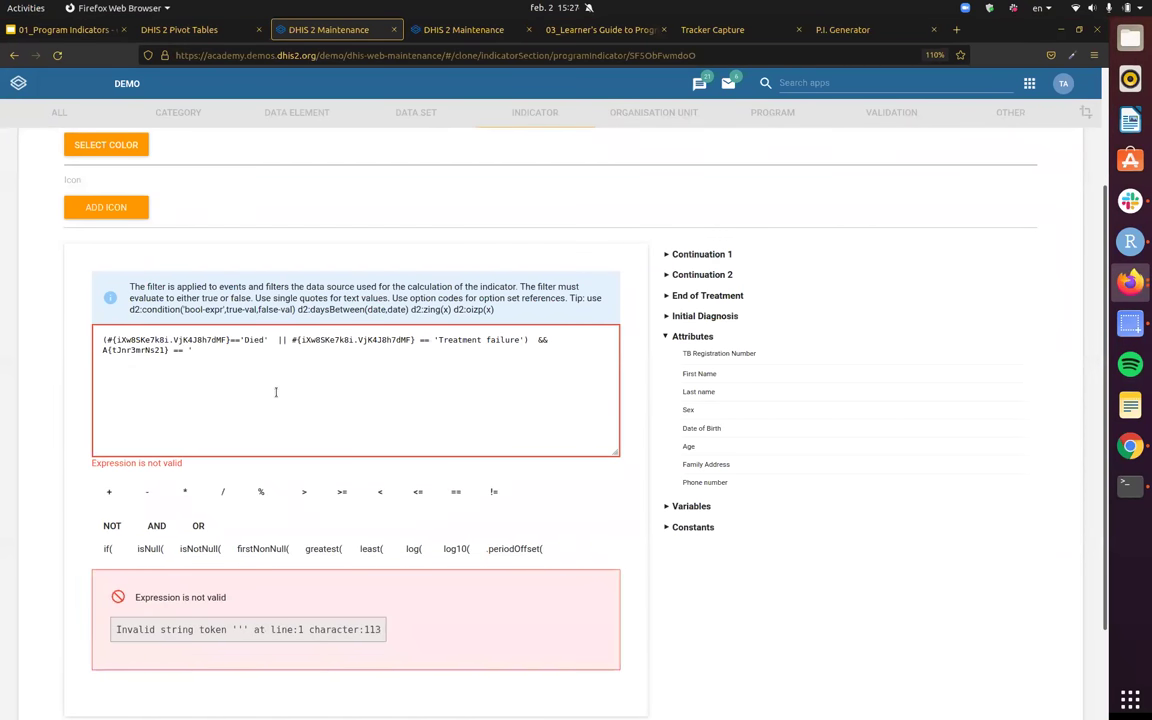
{"action": "type", "text": "'MALE'"}
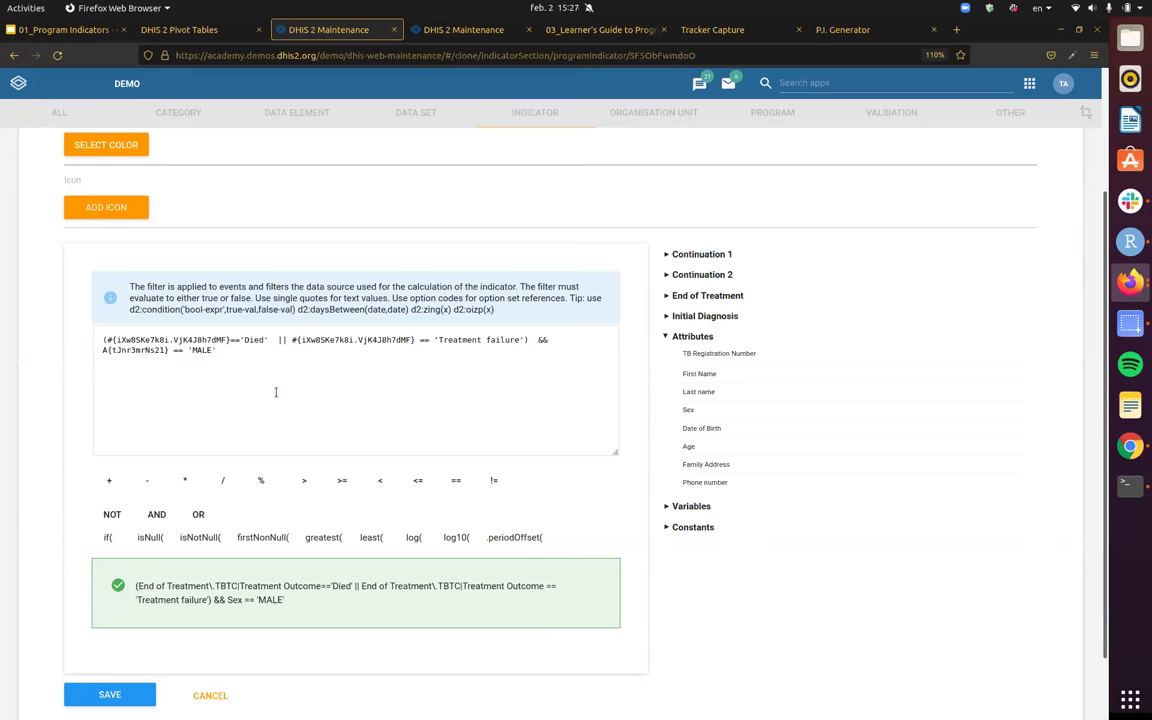
- Add a further && condition to the filter requiring the Age attribute > 60
{"action": "left_click", "coordinate": [156, 514]}
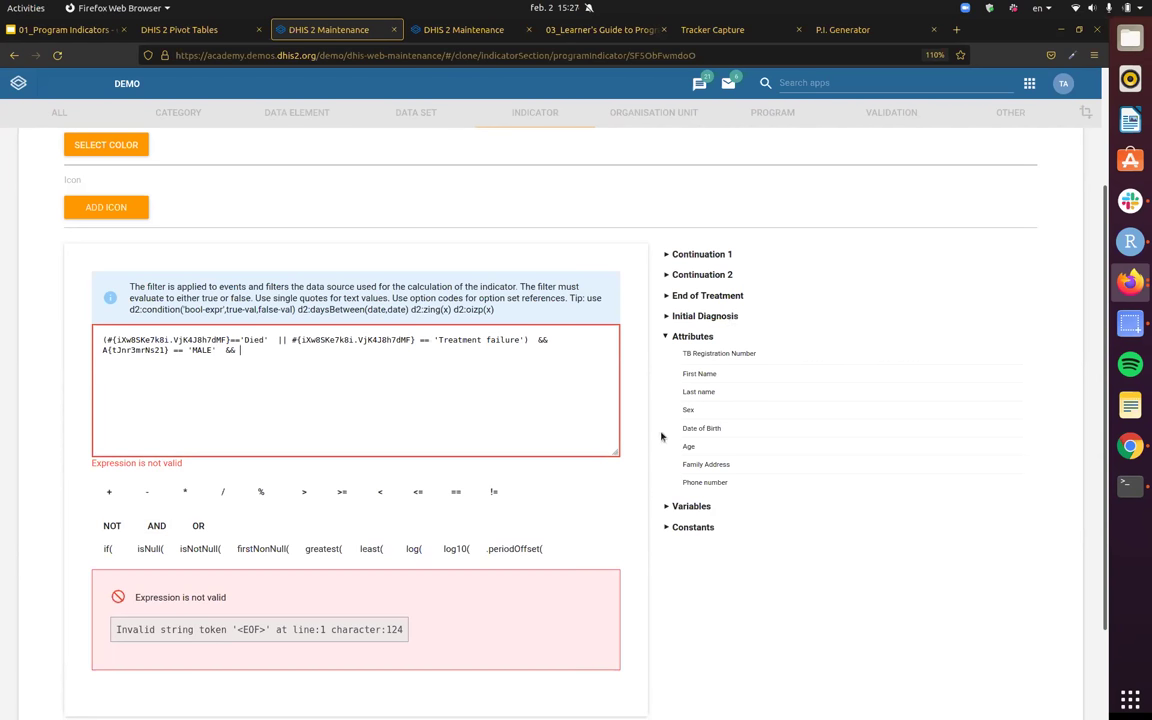
{"action": "left_click", "coordinate": [688, 446]}
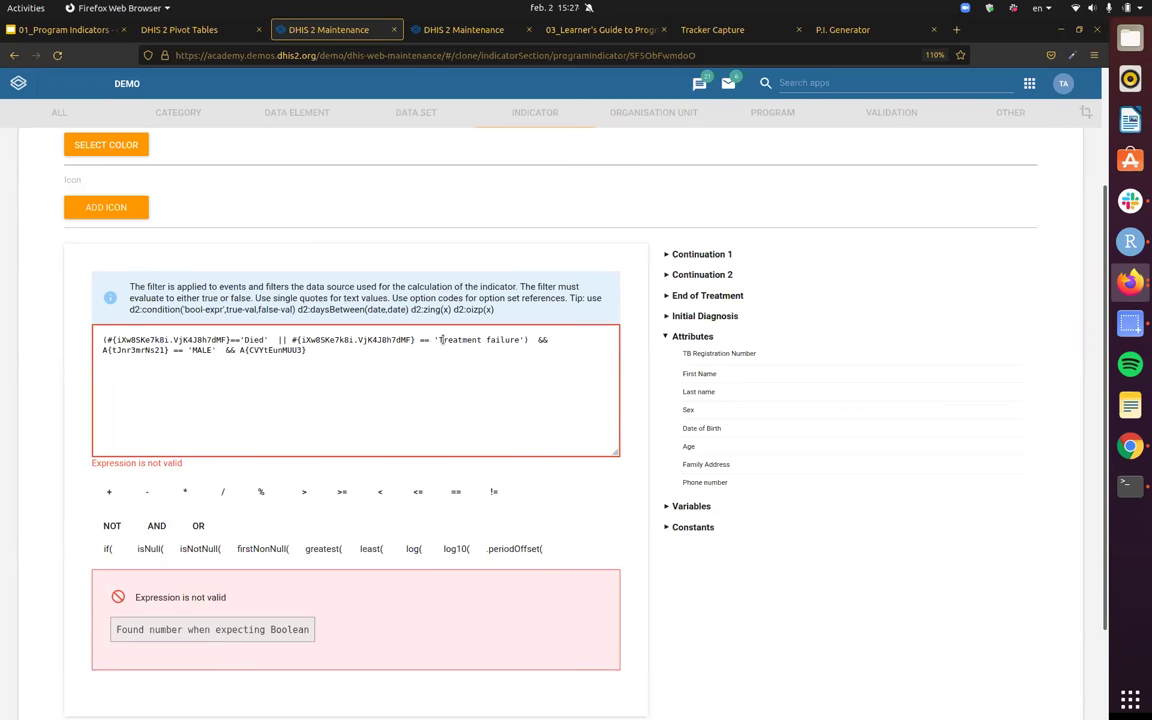
{"action": "left_click", "coordinate": [304, 498]}
{"action": "type", "text": "60"}
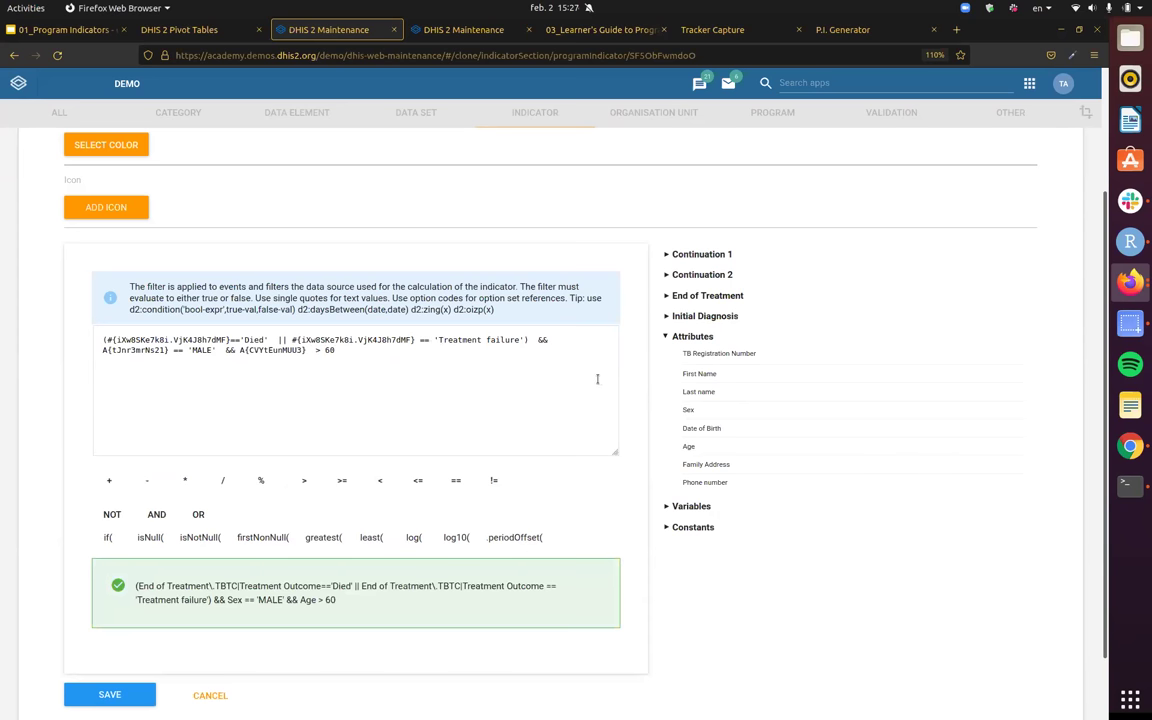
- Try the filter's age condition as >= 60 and restore it to > 60
{"action": "scroll", "coordinate": [575, 388], "scroll_direction": "up", "scroll_amount": 2}
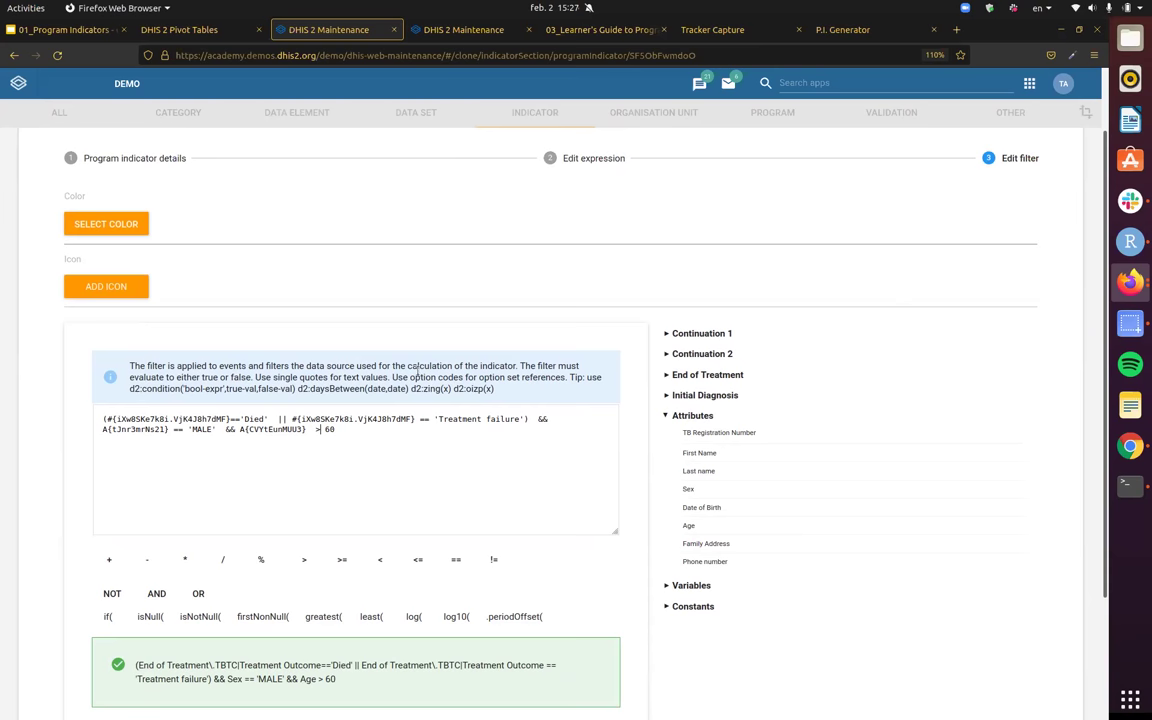
{"action": "scroll", "coordinate": [267, 394], "scroll_direction": "up", "scroll_amount": 1}
{"action": "scroll", "coordinate": [797, 483], "scroll_direction": "down", "scroll_amount": 2}
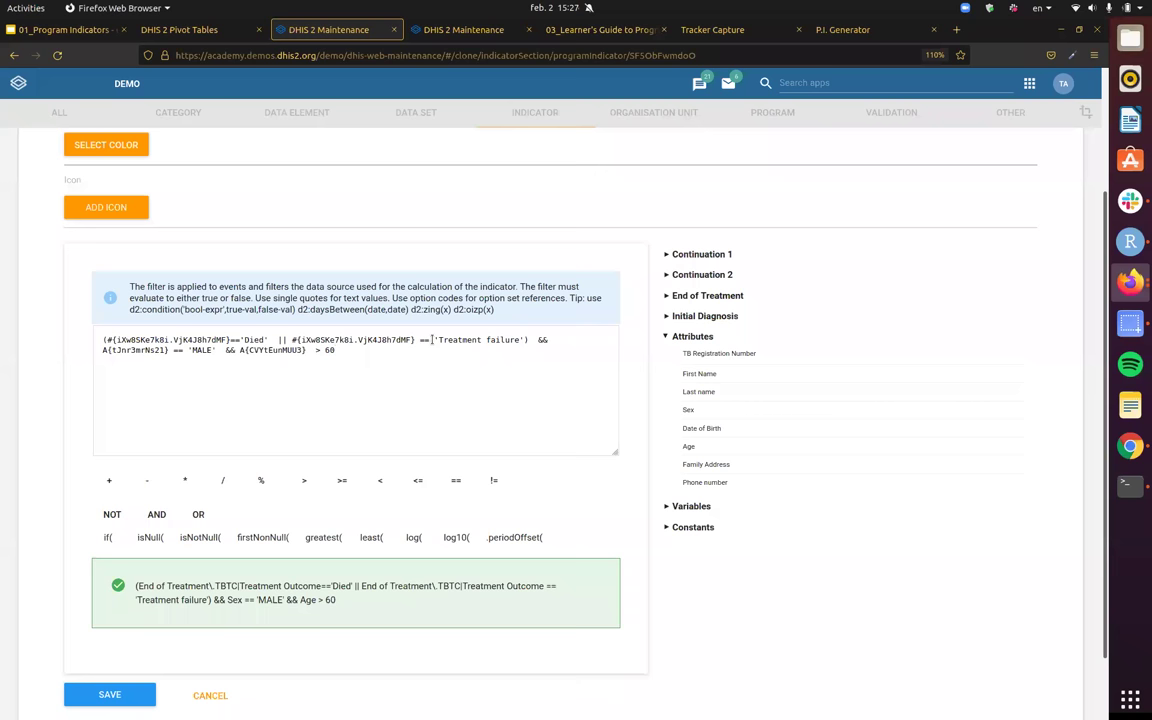
{"action": "type", "text": "="}
{"action": "scroll", "coordinate": [519, 331], "scroll_direction": "down", "scroll_amount": 2}
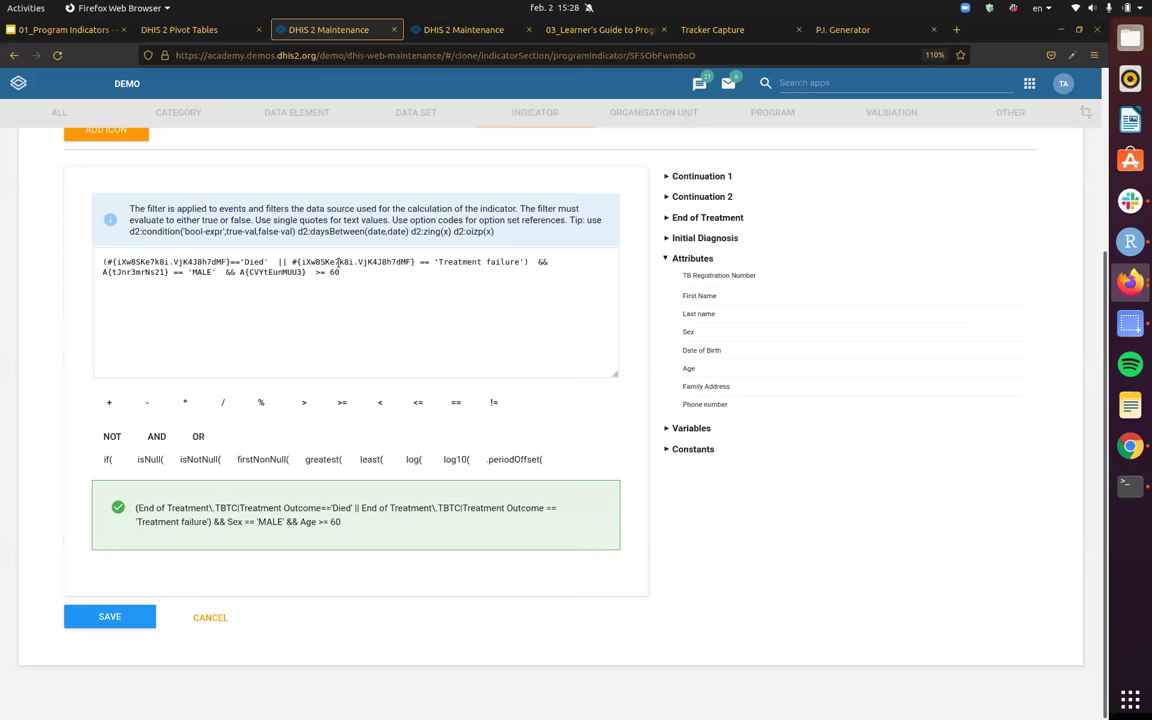
{"action": "key", "text": "BackSpace"}
- Recheck the clone's details and its filter, and save the program indicator
{"action": "left_click", "coordinate": [113, 617]}
{"action": "scroll", "coordinate": [733, 277], "scroll_direction": "up", "scroll_amount": 5}
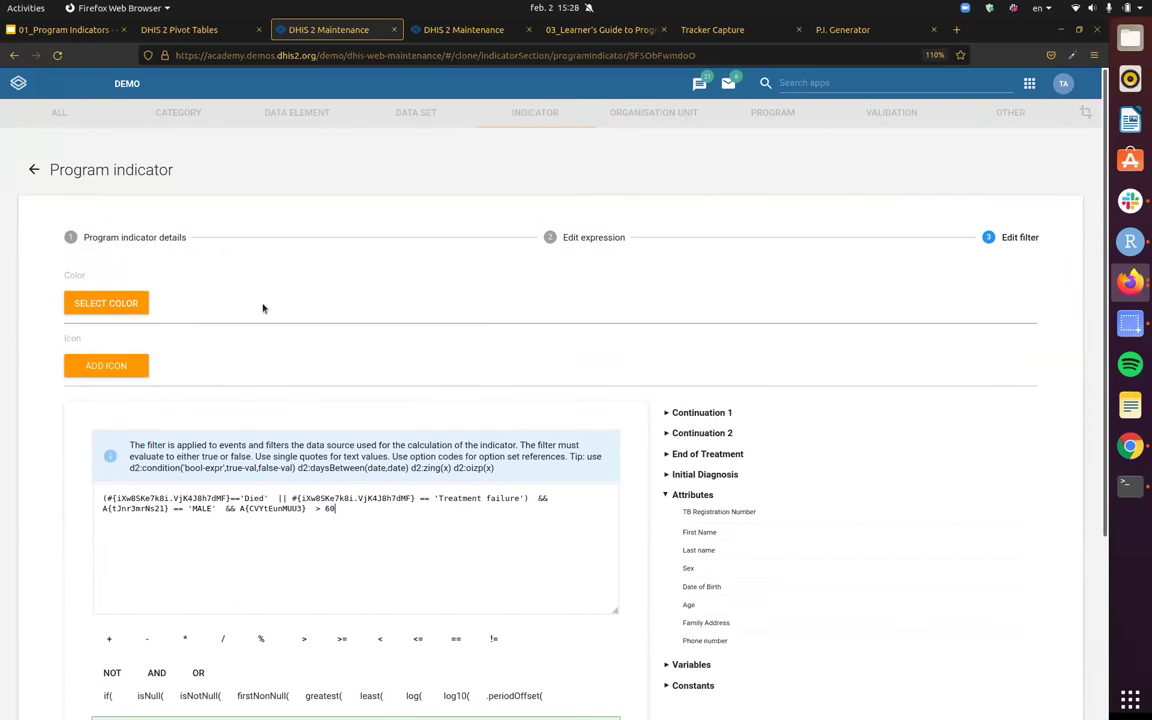
{"action": "left_click", "coordinate": [150, 247]}
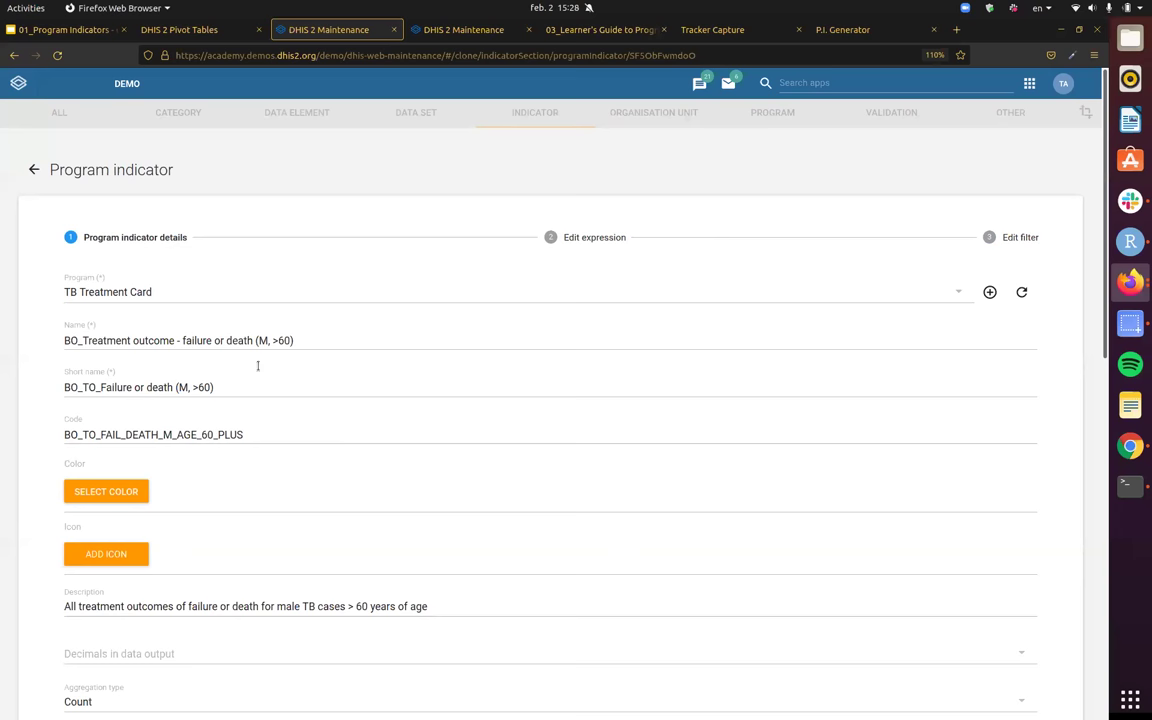
{"action": "left_click", "coordinate": [1030, 242]}
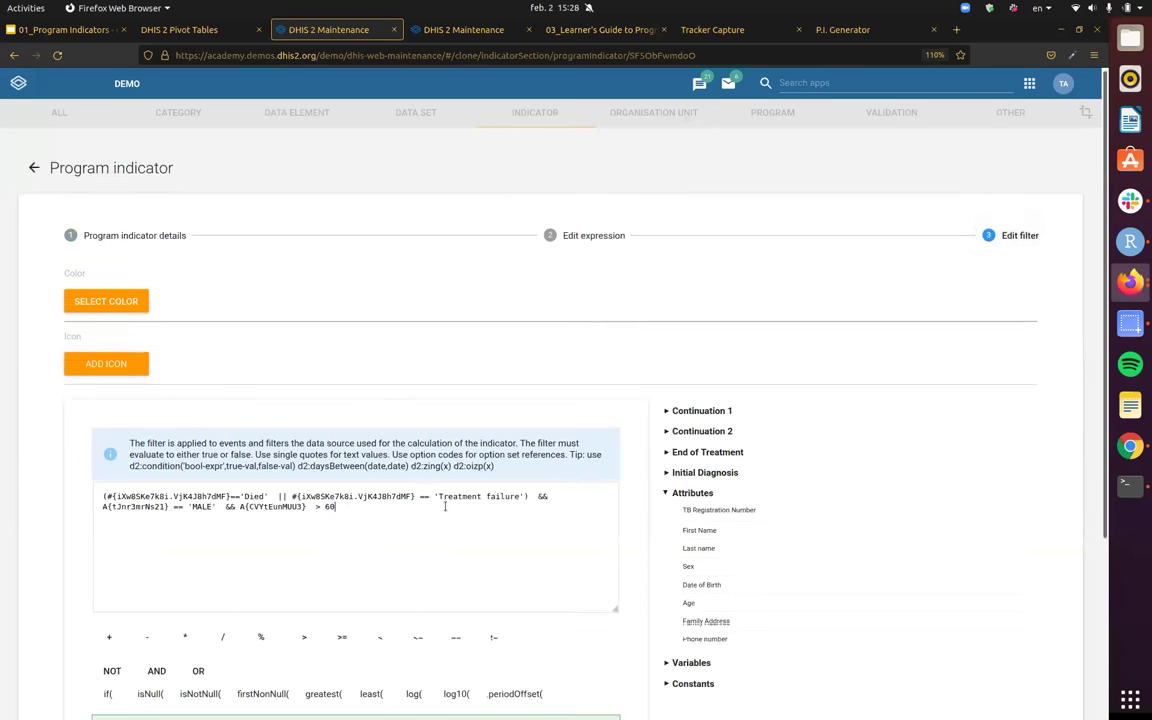
{"action": "scroll", "coordinate": [246, 418], "scroll_direction": "down", "scroll_amount": 1}
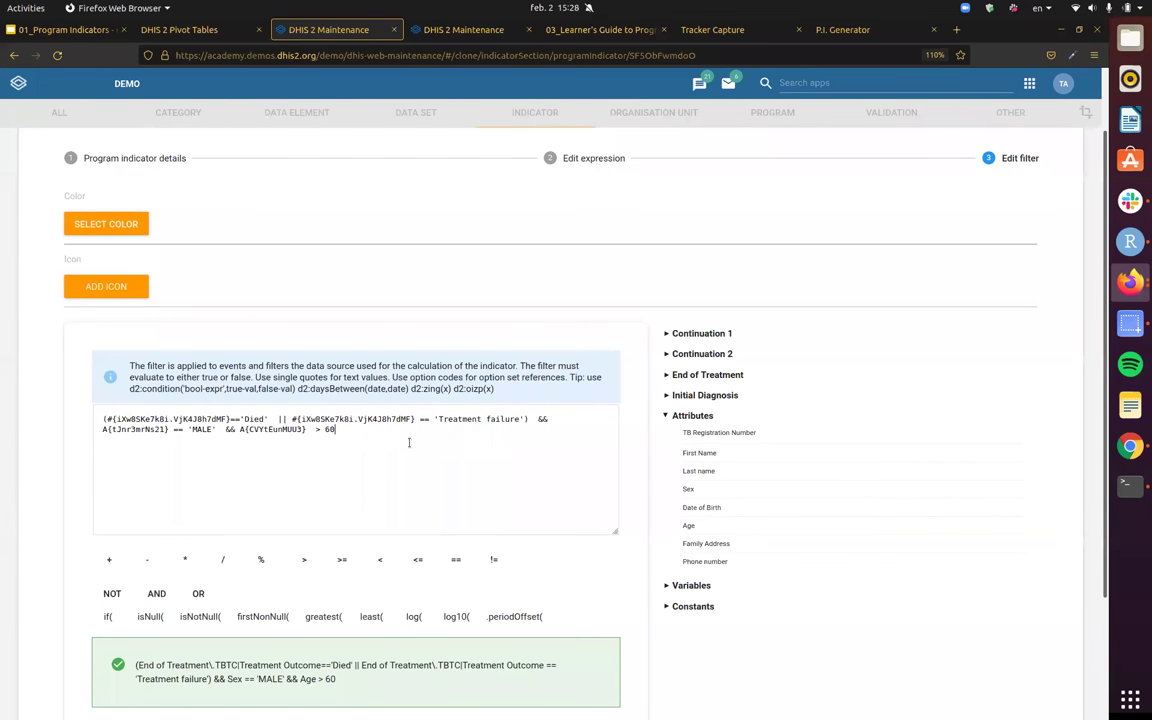
{"action": "scroll", "coordinate": [150, 390], "scroll_direction": "down", "scroll_amount": 1}
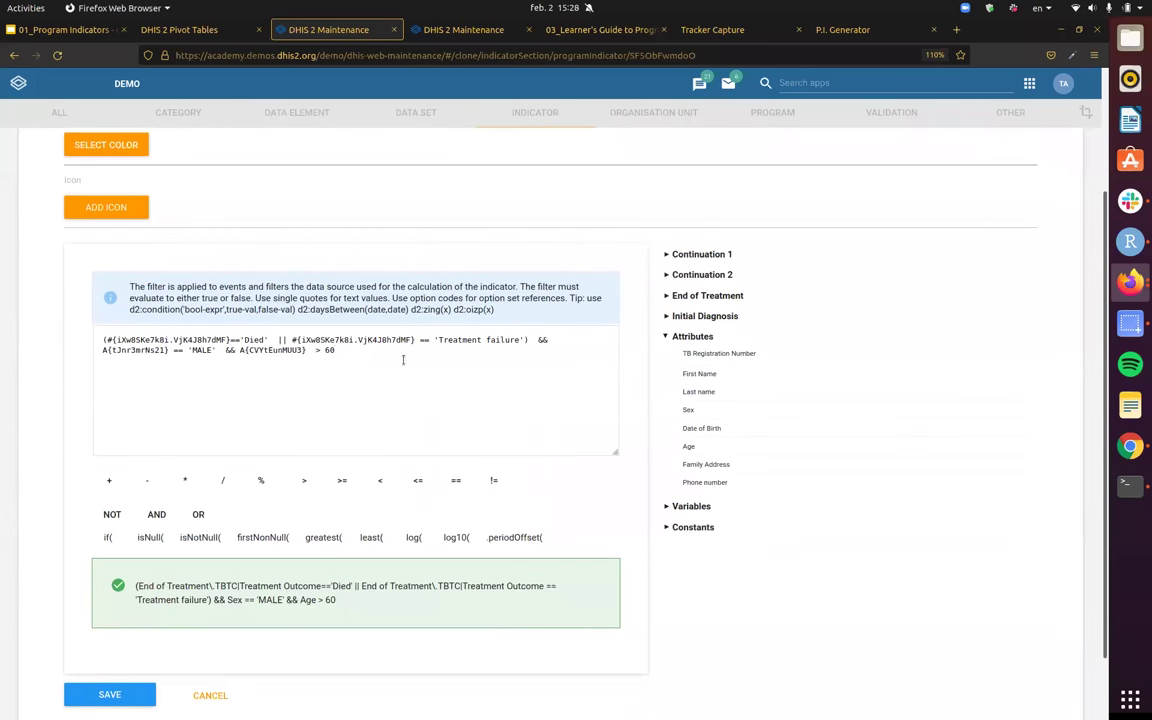
{"action": "left_click", "coordinate": [123, 695]}
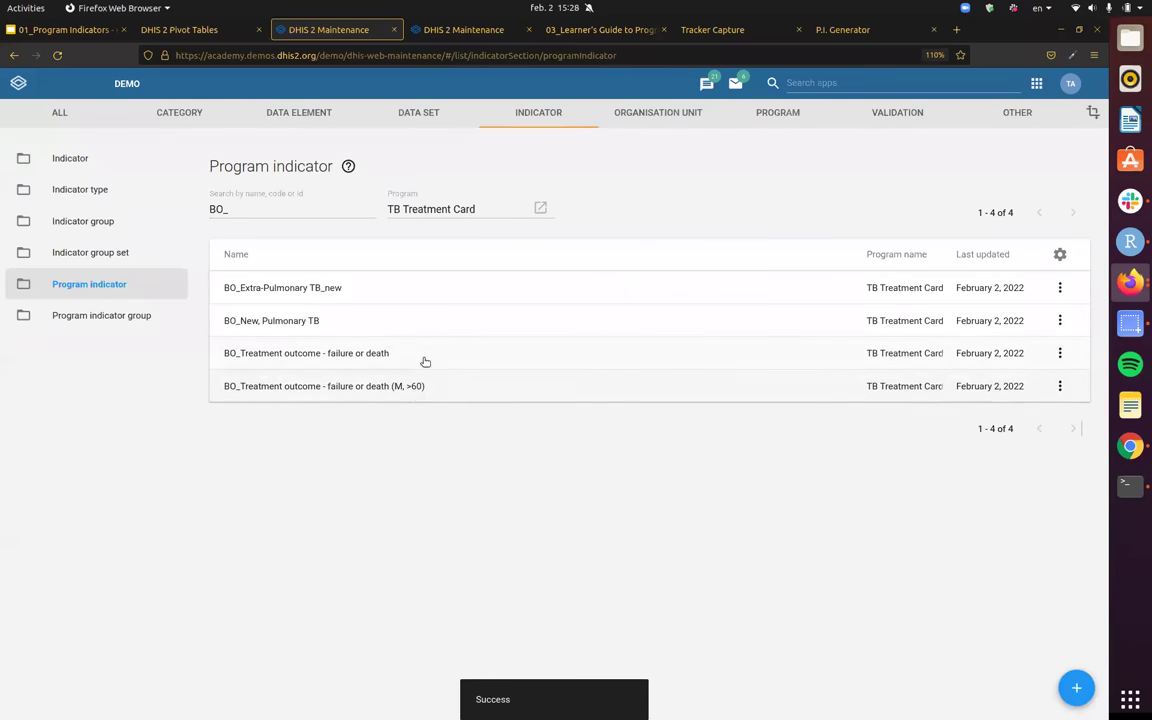
- Switch to Pivot Tables and refresh the data list by changing the data type to Data sets and back to Program indicators
{"action": "left_click", "coordinate": [198, 30]}
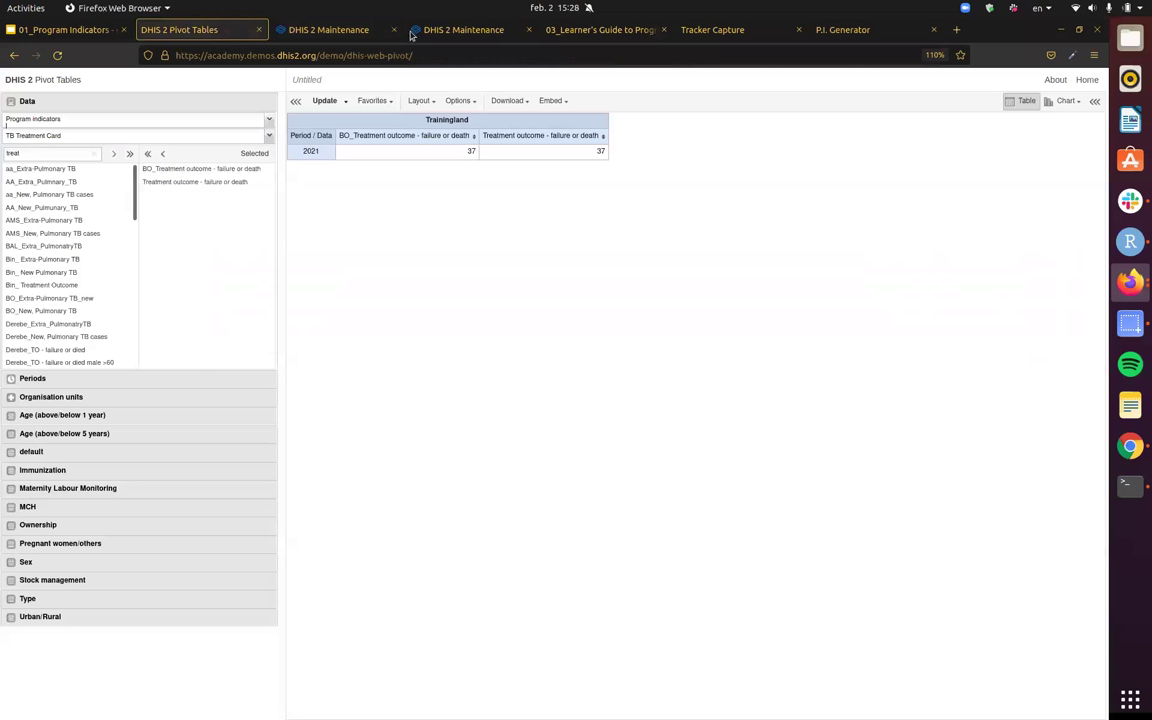
{"action": "left_click", "coordinate": [123, 119]}
{"action": "left_click", "coordinate": [130, 159]}
{"action": "left_click", "coordinate": [147, 119]}
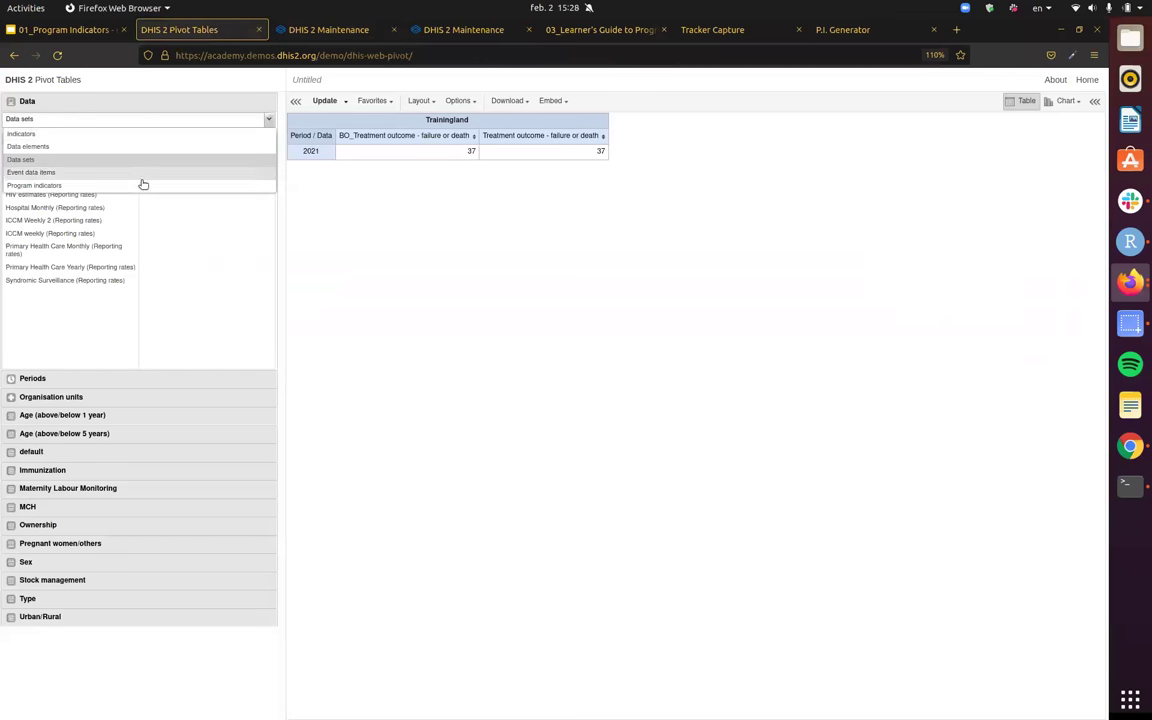
{"action": "left_click", "coordinate": [143, 185]}
- Filter the available TB Treatment Card program indicators by 'male' and clear the filter
{"action": "left_click", "coordinate": [83, 154]}
{"action": "type", "text": "male"}
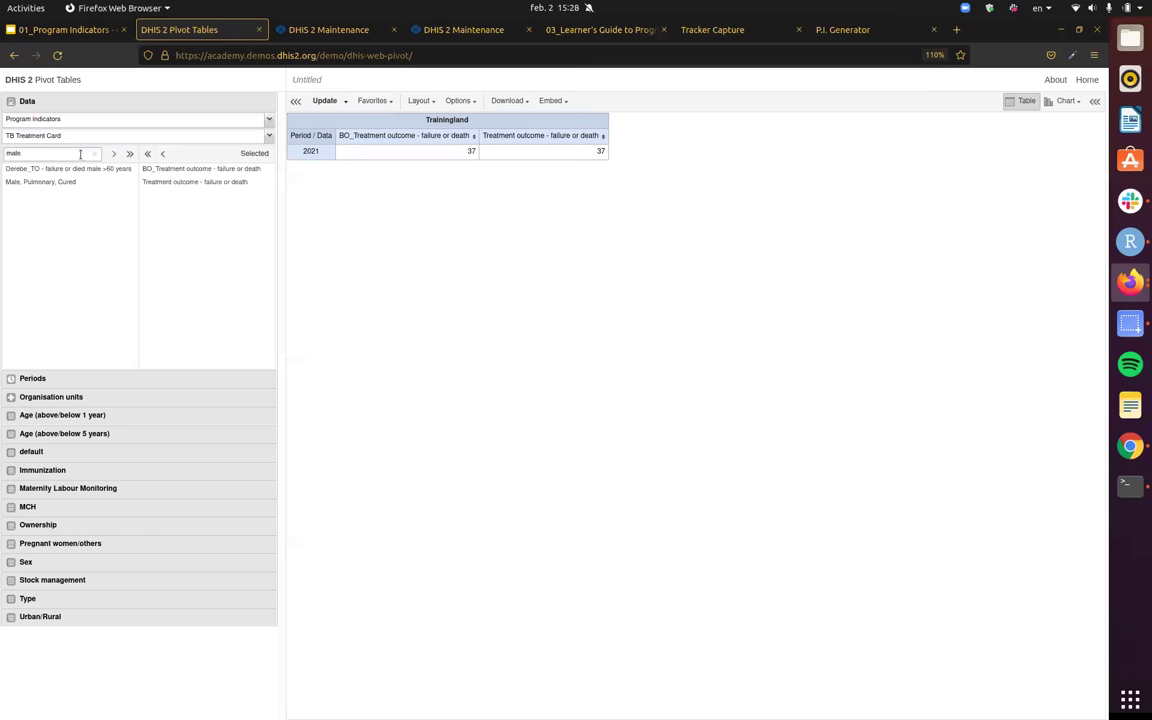
{"action": "key", "text": "BackSpace"}
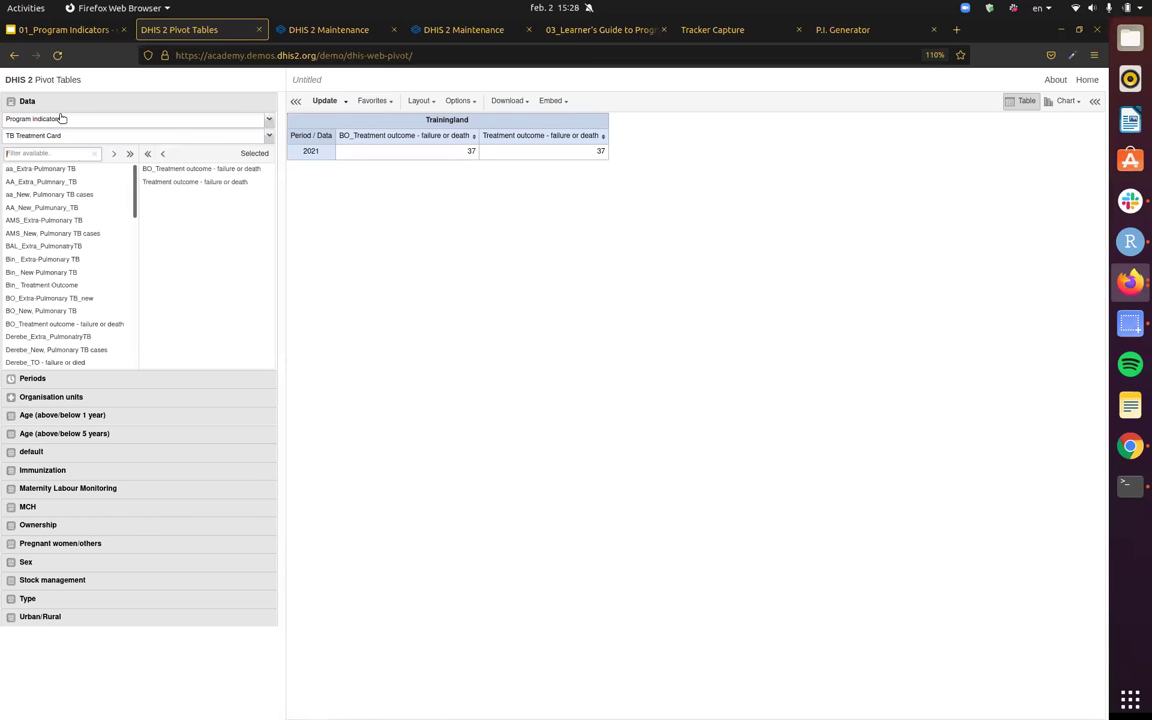
- Reload the available data items by switching data type and program away and back to Program indicators and TB Treatment Card
{"action": "left_click", "coordinate": [62, 119]}
{"action": "left_click", "coordinate": [77, 146]}
{"action": "left_click", "coordinate": [83, 120]}
{"action": "left_click", "coordinate": [34, 185]}
{"action": "left_click", "coordinate": [67, 135]}
{"action": "left_click", "coordinate": [75, 175]}
{"action": "left_click", "coordinate": [75, 253]}
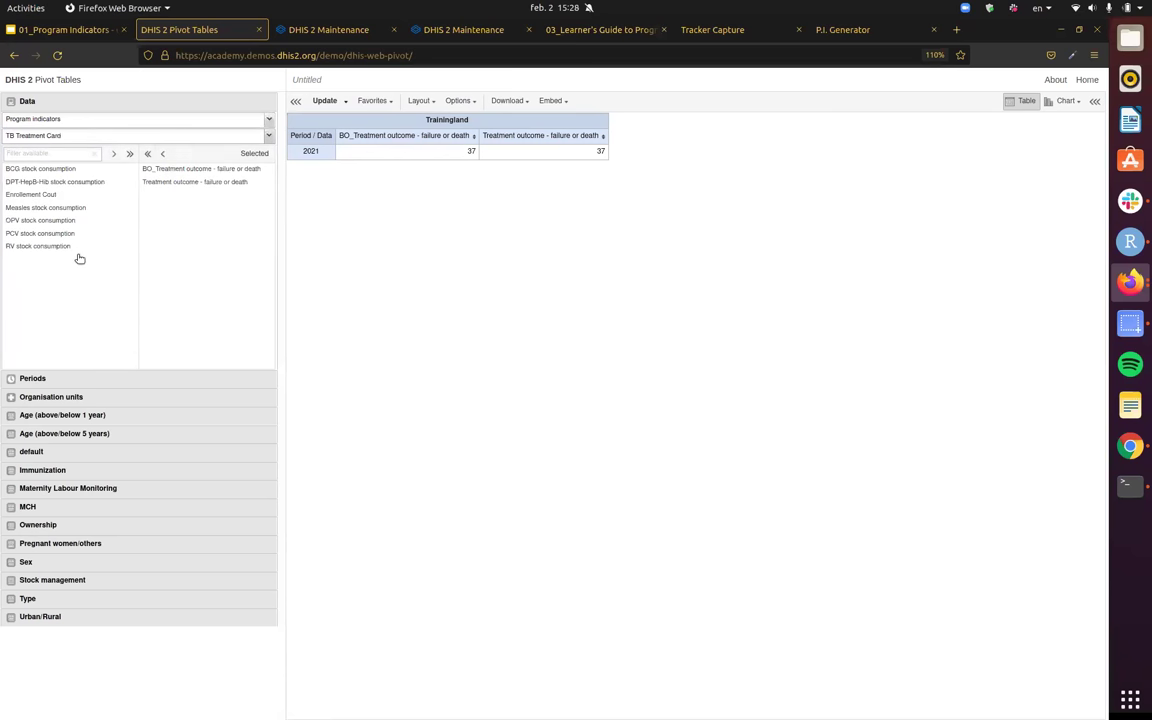
- Filter the program indicators by 'BO_', select 'BO_Treatment outcome - failure or death (M, >60)', and remove the two previously selected indicators
{"action": "type", "text": "M"}
{"action": "key", "text": "BackSpace"}
{"action": "type", "text": "BO_"}
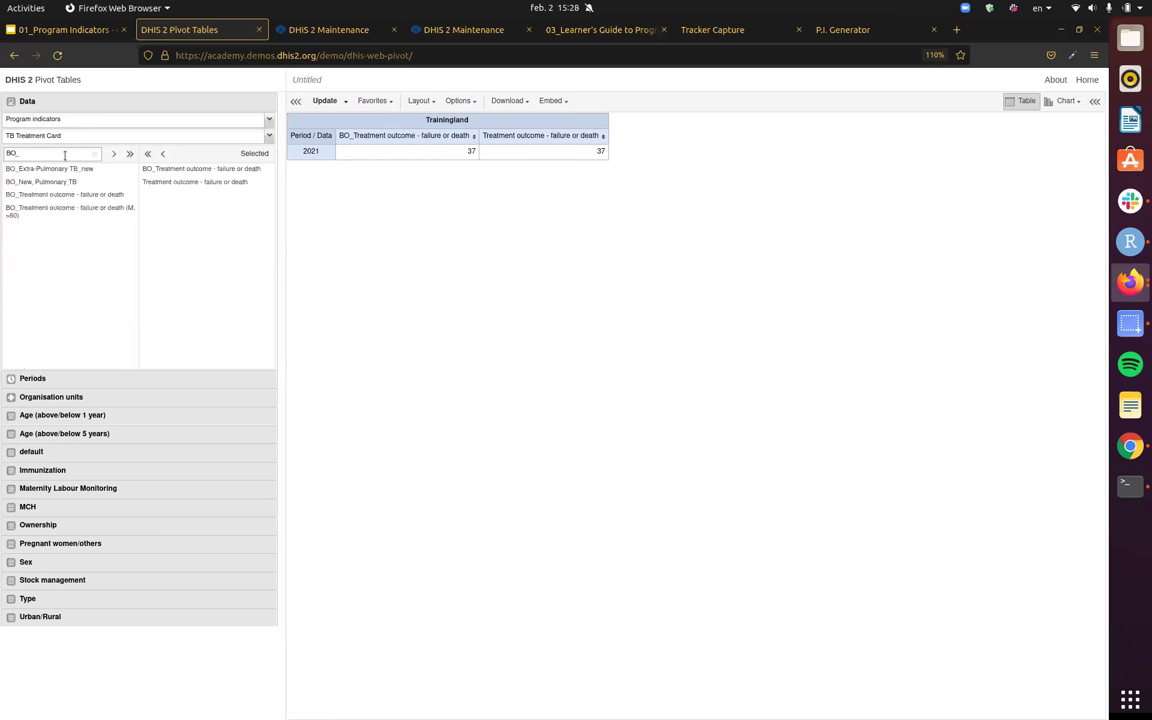
{"action": "double_click", "coordinate": [65, 208]}
{"action": "double_click", "coordinate": [242, 183]}
{"action": "double_click", "coordinate": [240, 169]}
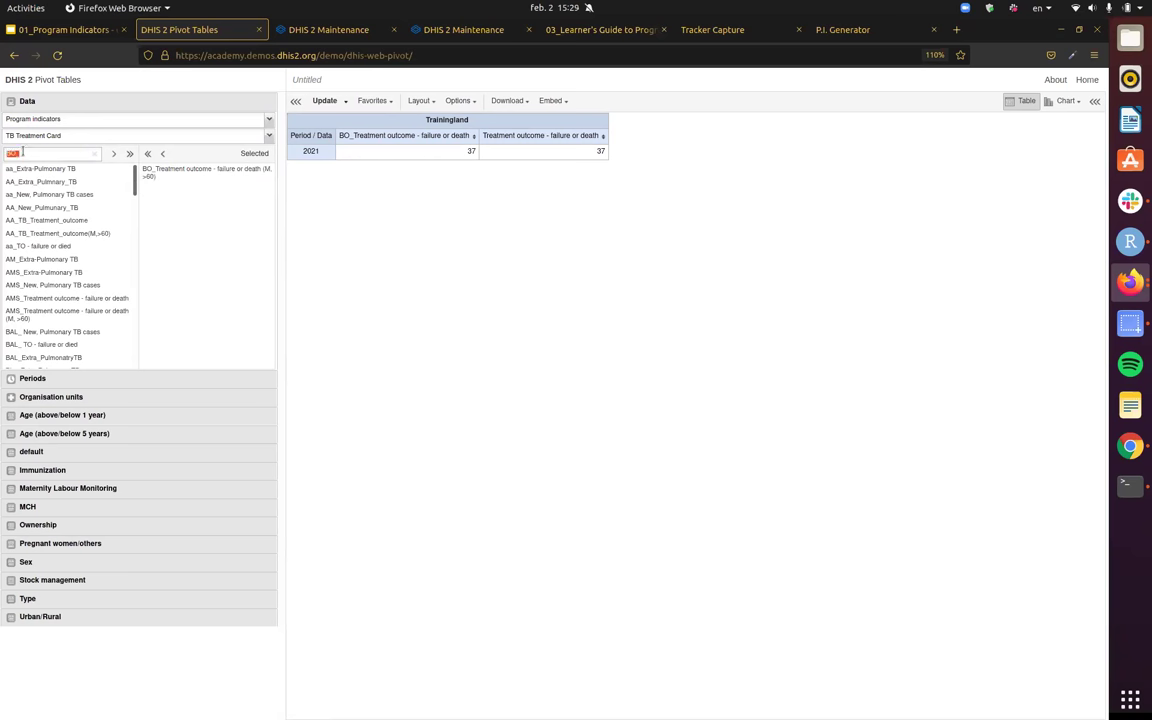
- Filter the indicators by '>60', add 'Treatment outcome - failure or death (M, >60)' to the selection, and update the pivot table
{"action": "type", "text": ">"}
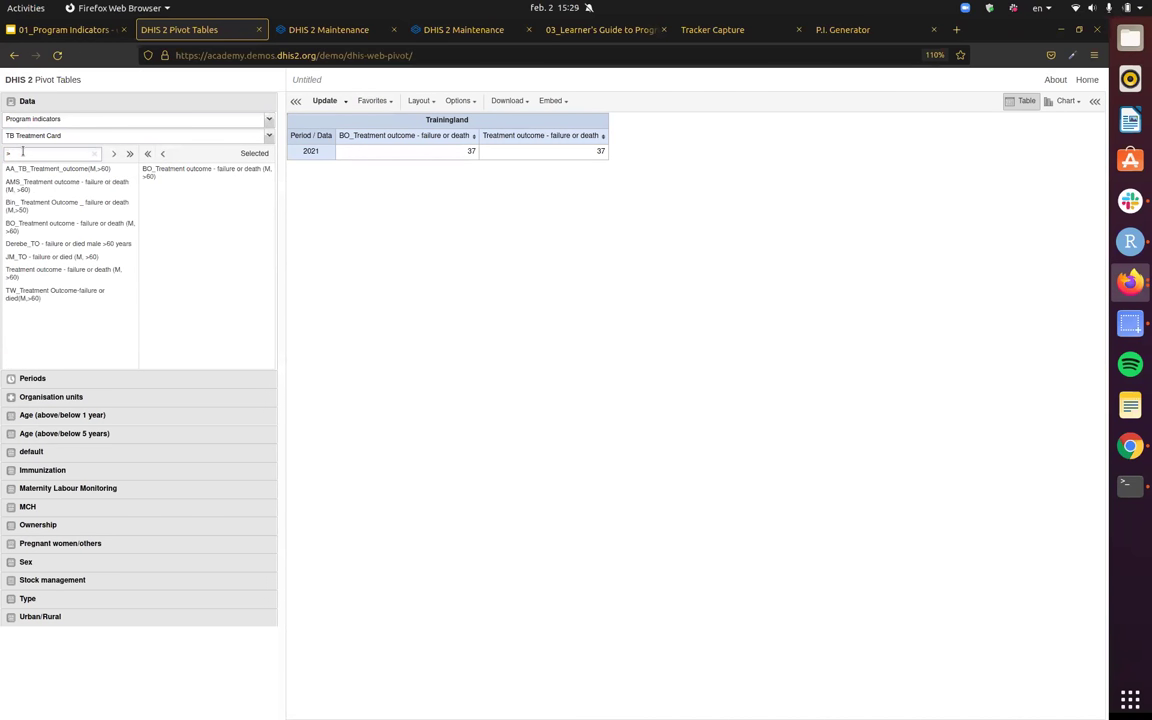
{"action": "type", "text": "60"}
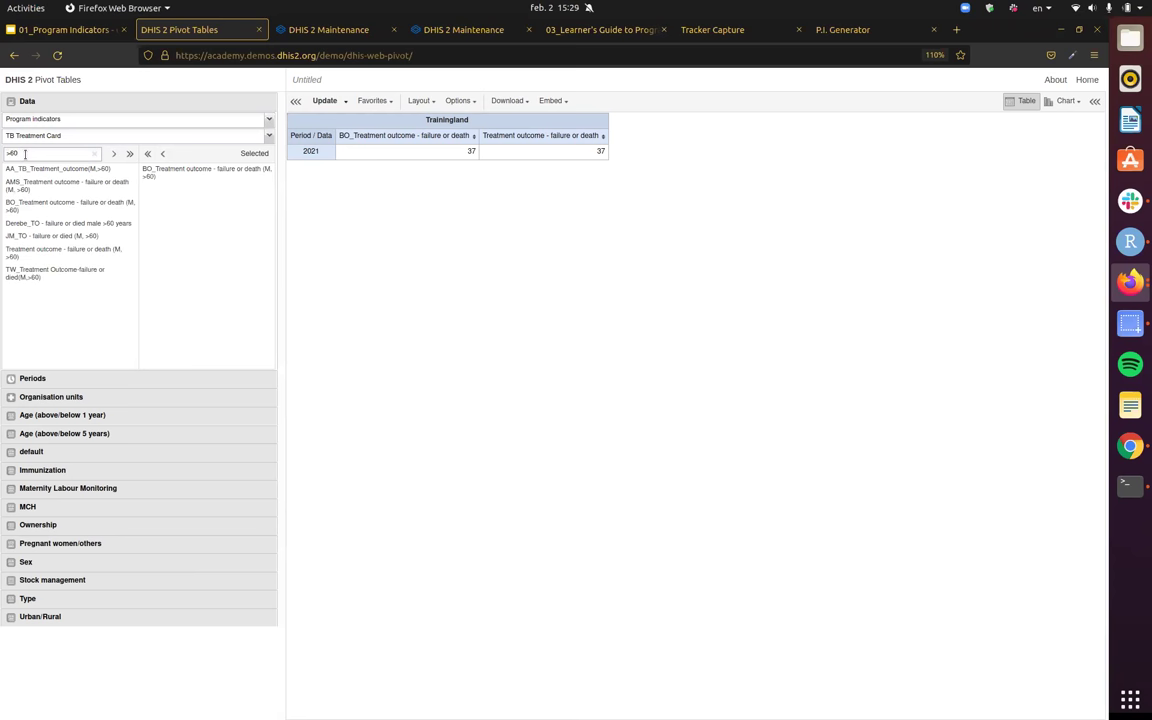
{"action": "double_click", "coordinate": [68, 250]}
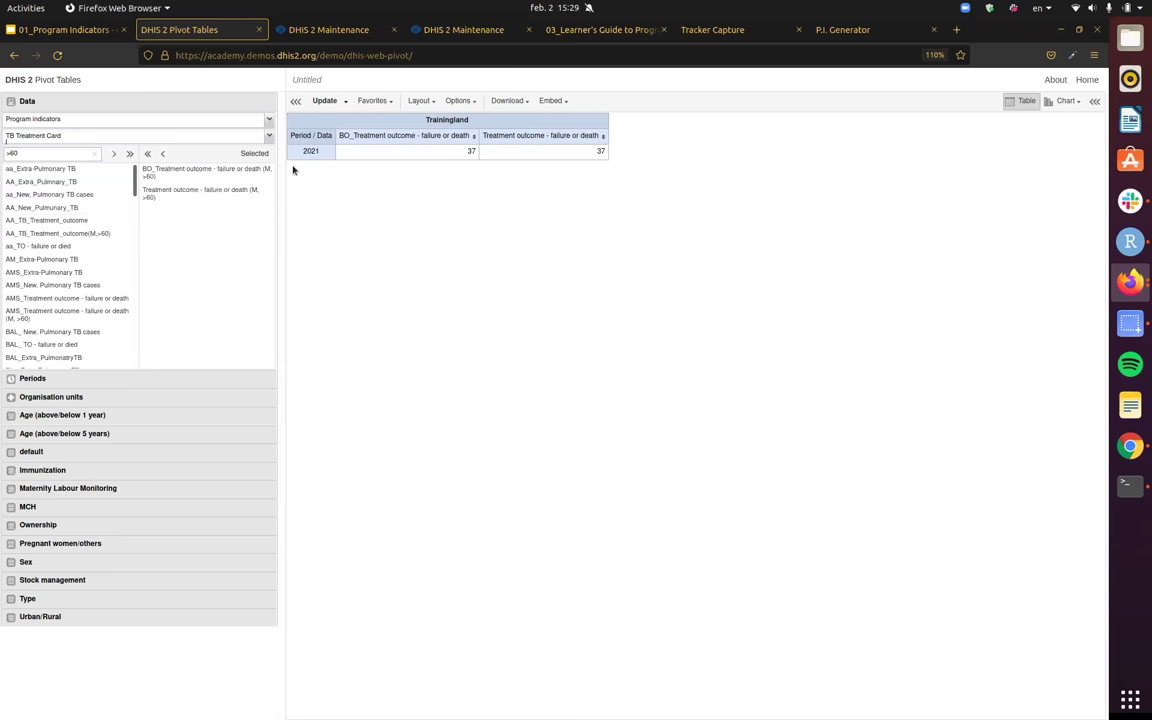
{"action": "left_click", "coordinate": [325, 100]}
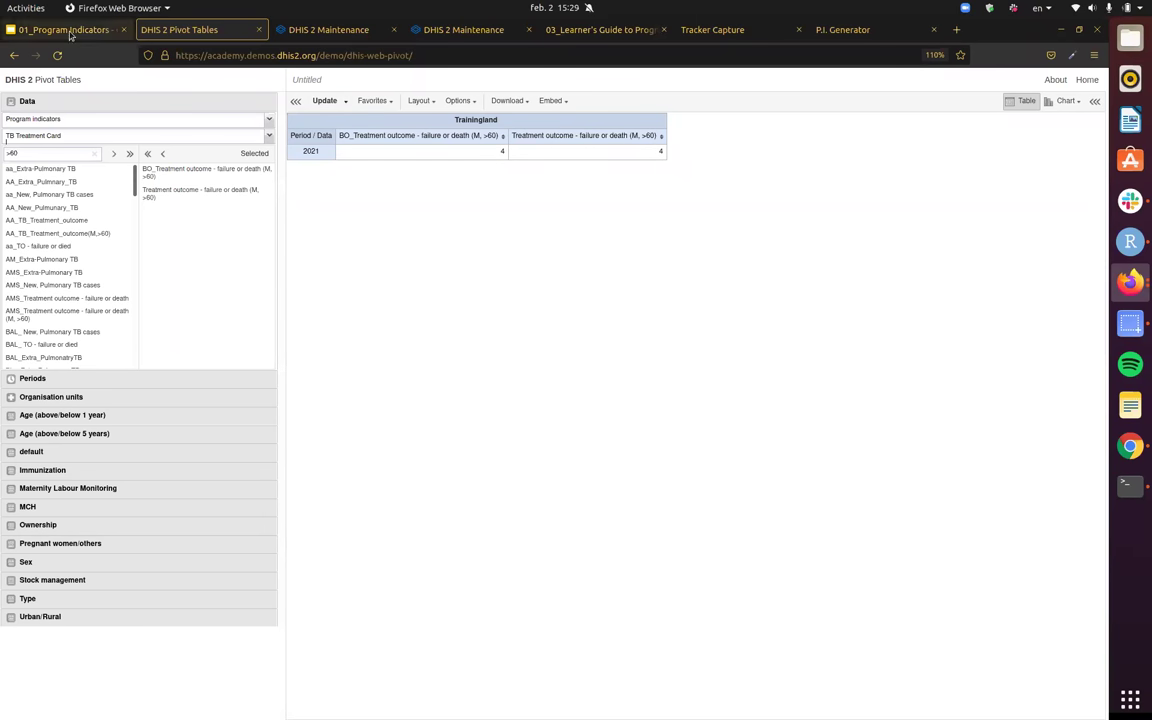
- Switch to Maintenance, inspect the name and filter in a clone of 'BO_Treatment outcome - failure or death (M, >60)', and leave without saving
{"action": "left_click", "coordinate": [362, 30]}
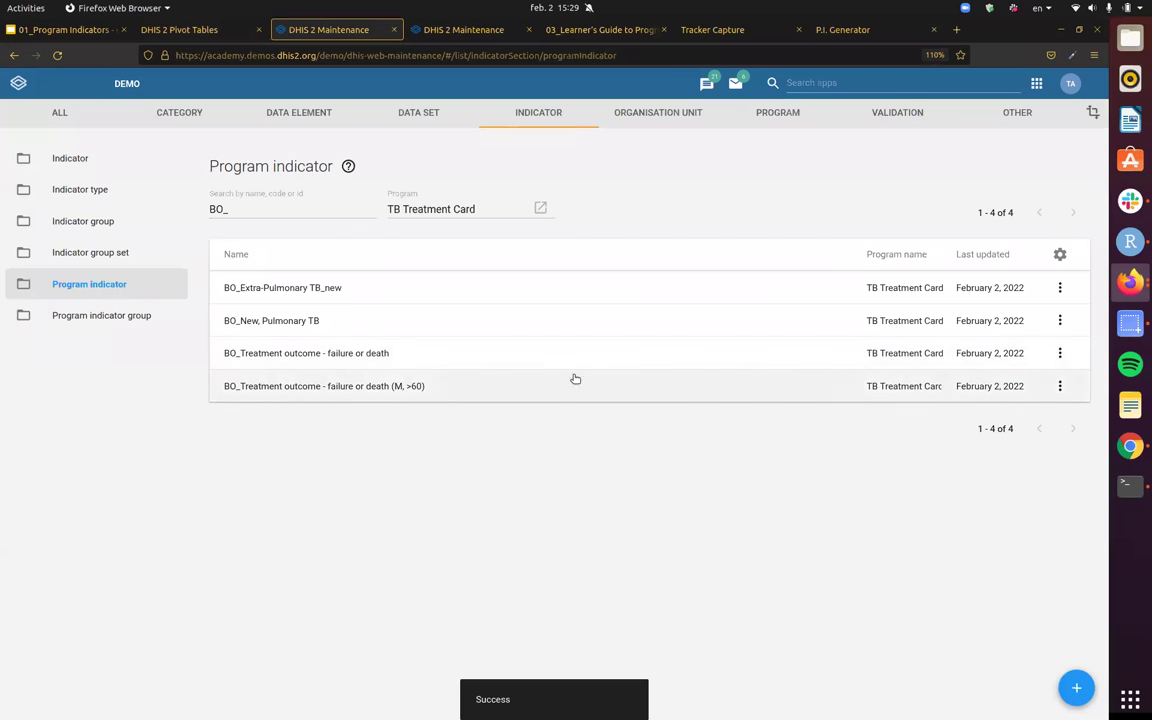
{"action": "left_click", "coordinate": [1060, 386]}
{"action": "left_click", "coordinate": [1026, 432]}
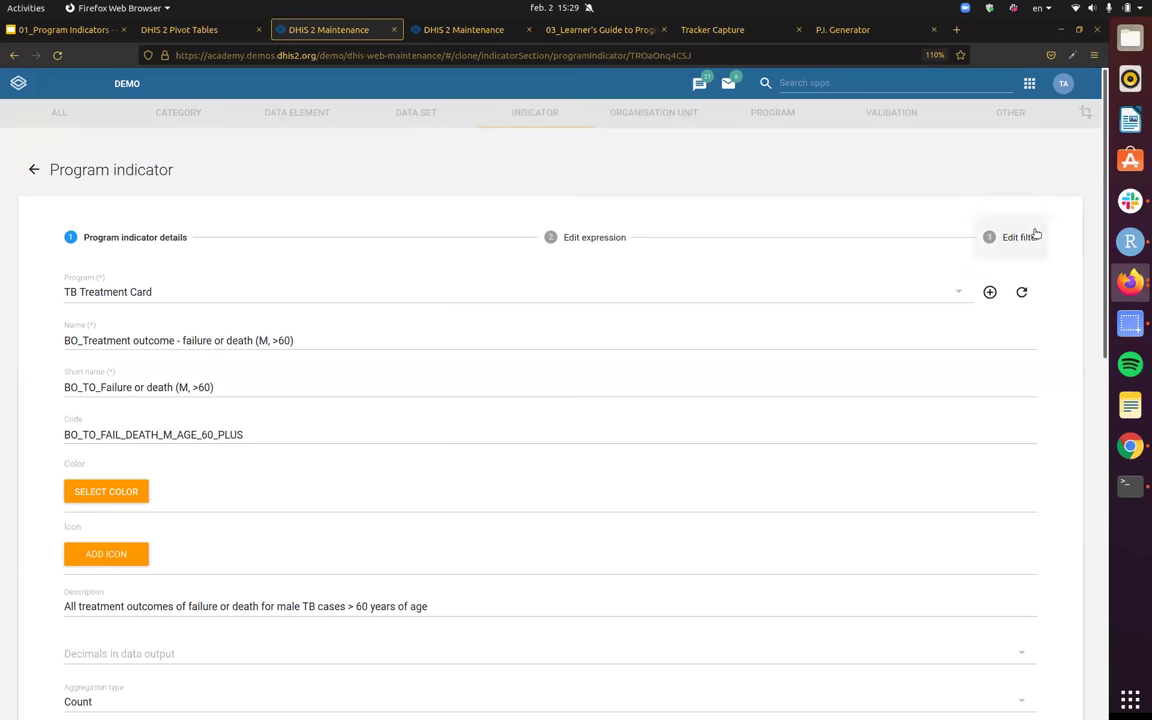
{"action": "left_click", "coordinate": [279, 340]}
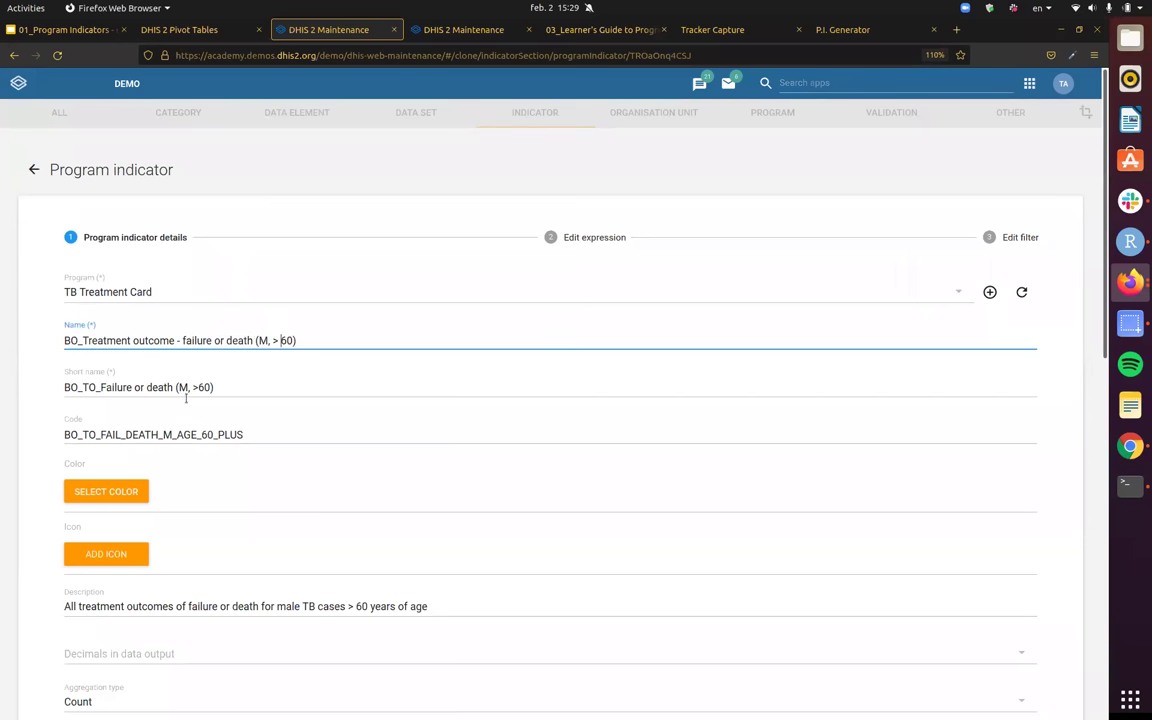
{"action": "left_click", "coordinate": [1010, 237]}
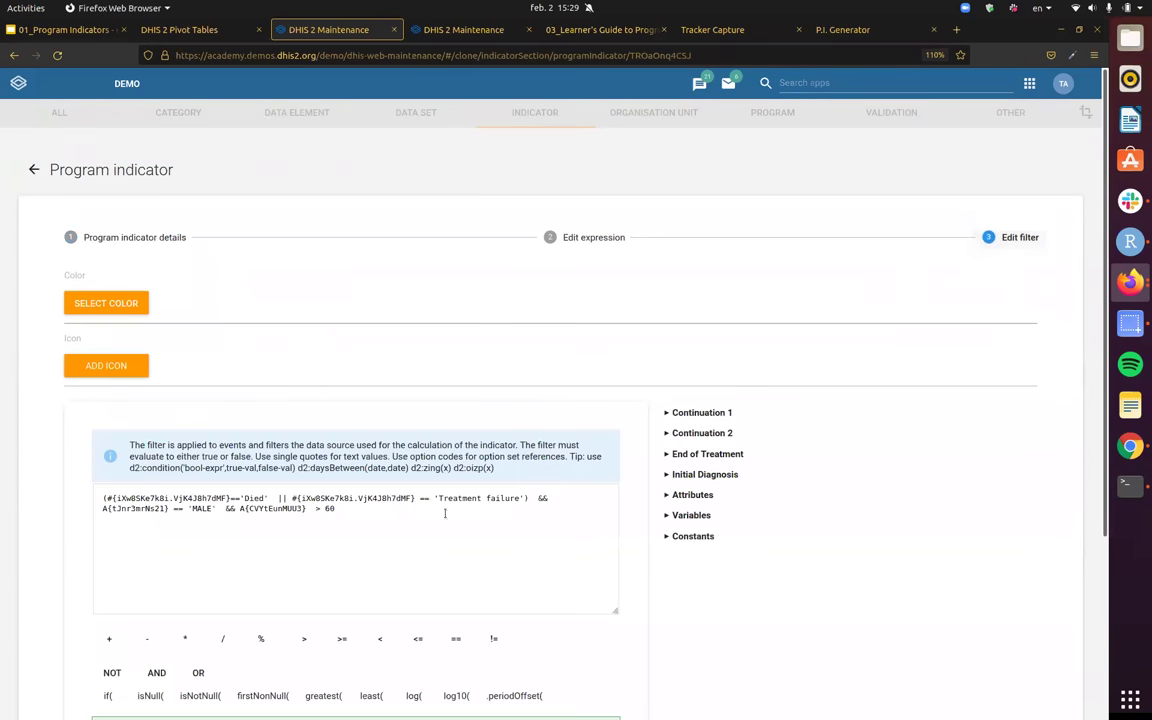
{"action": "left_click", "coordinate": [33, 170]}
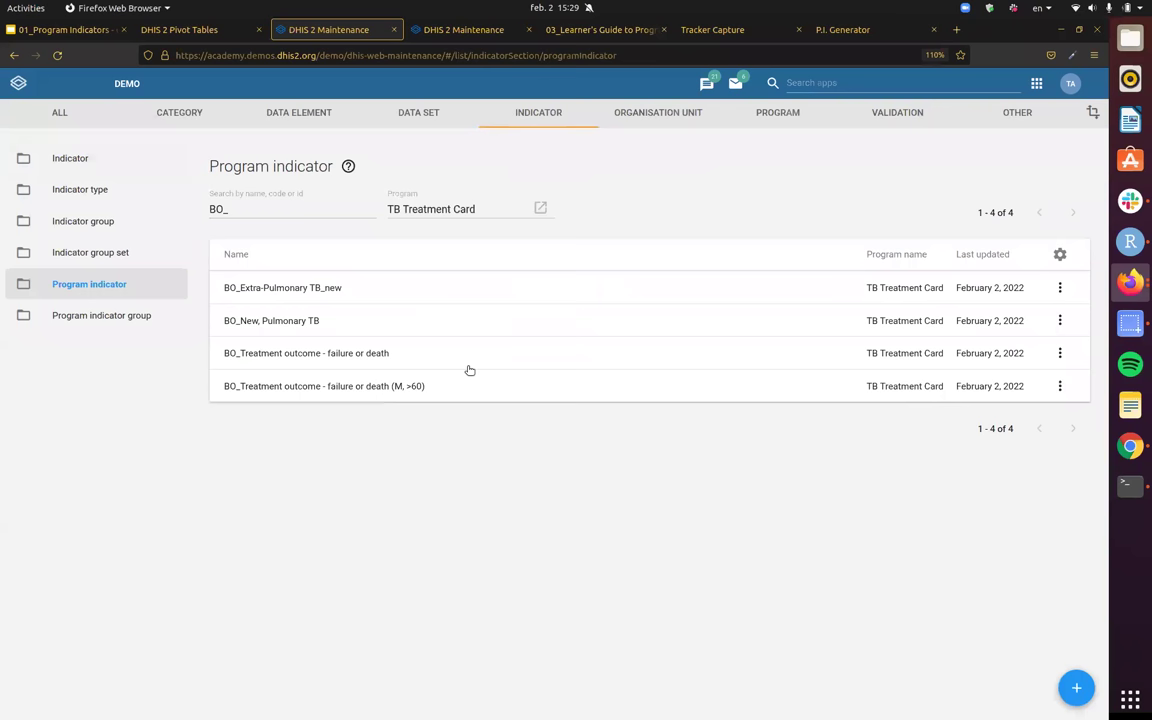